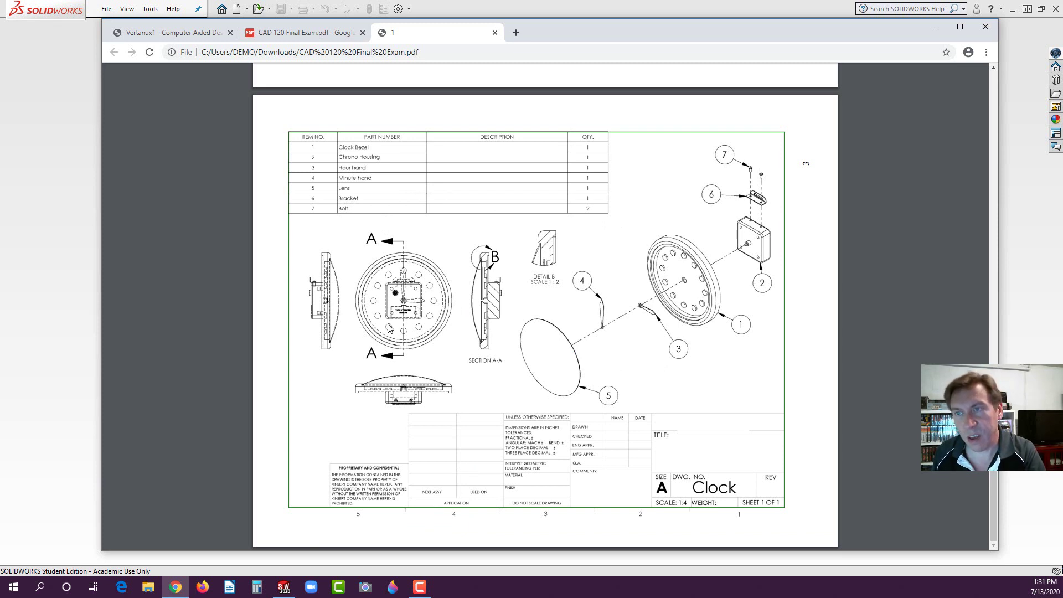
Step: Look back over the exam PDF up to its task list, and view the exams page of the vertanux1 website
scroll(460, 346, up, 14)
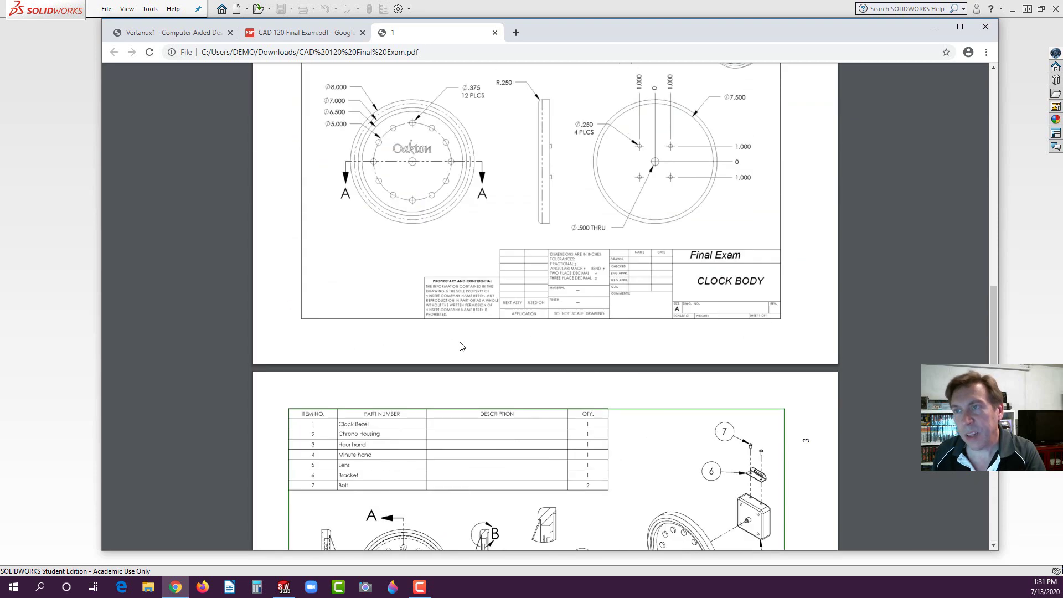
scroll(460, 346, up, 2)
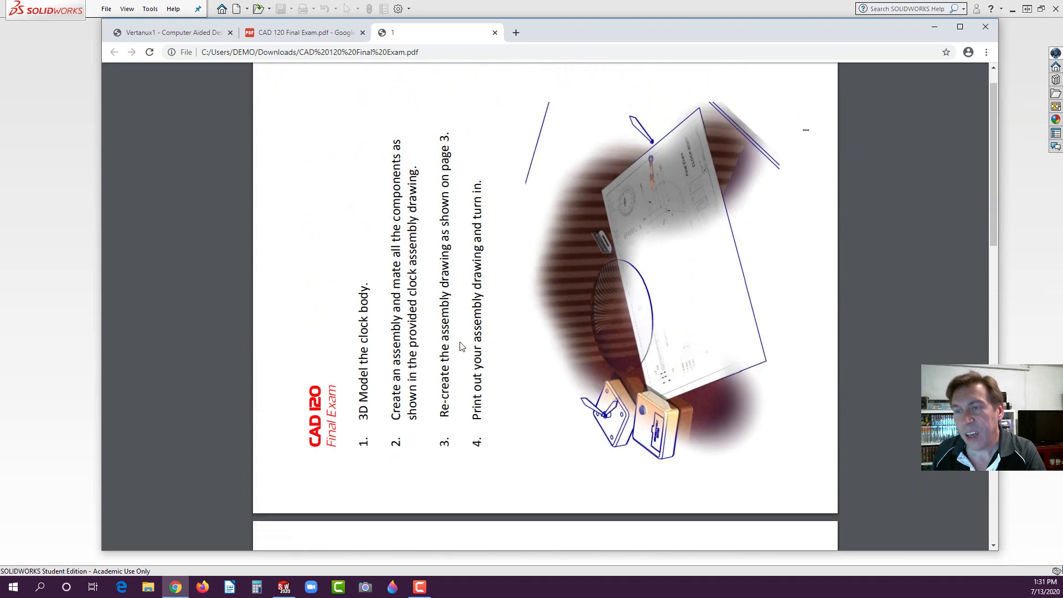
click(197, 32)
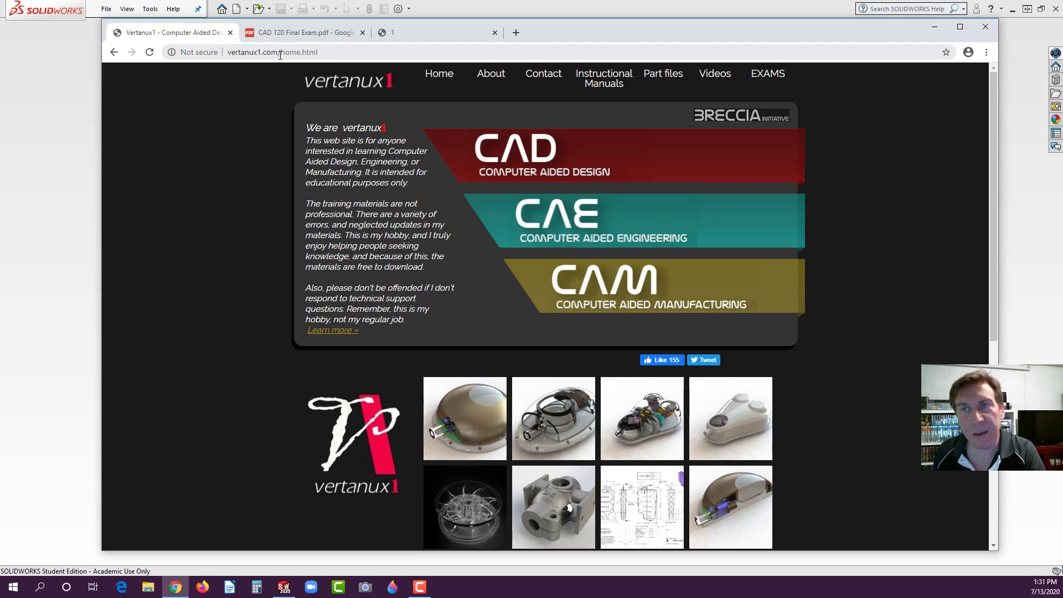
click(764, 78)
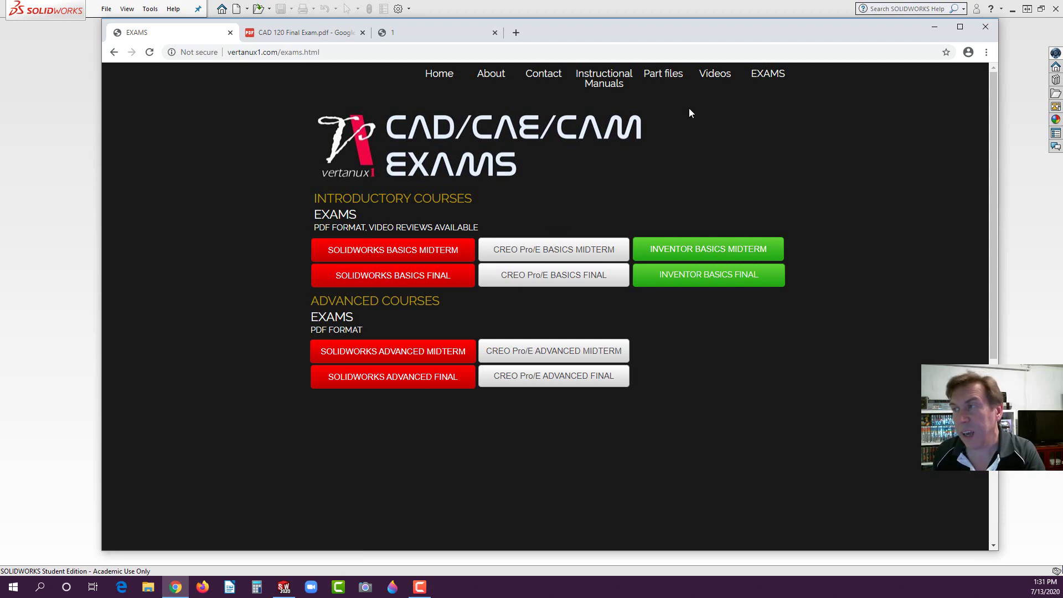
Step: Download the SOLIDWORKS final exam parts archive from the website's part files page
click(664, 74)
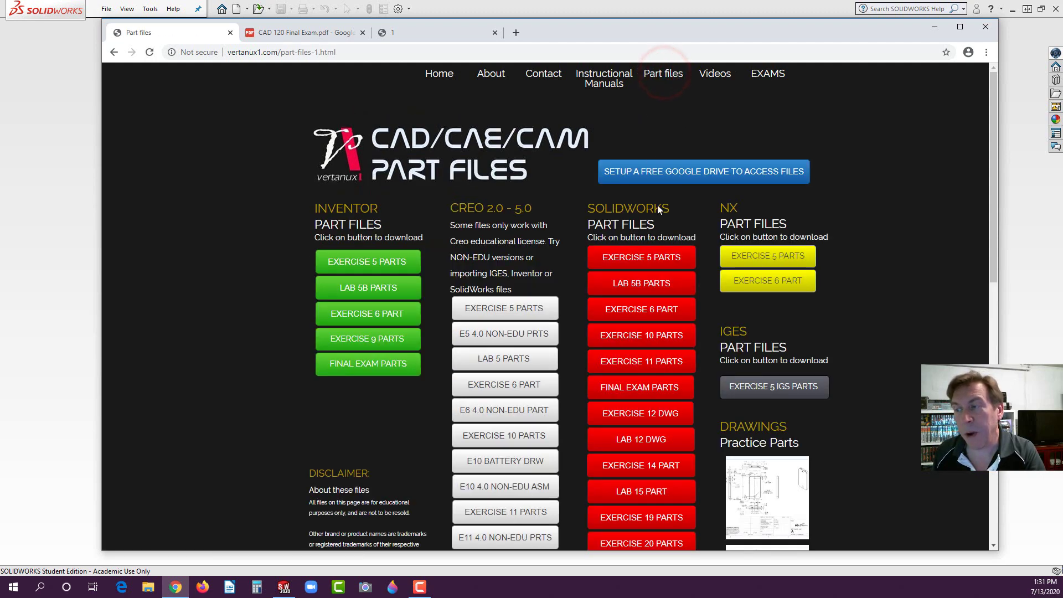
scroll(686, 344, down, 2)
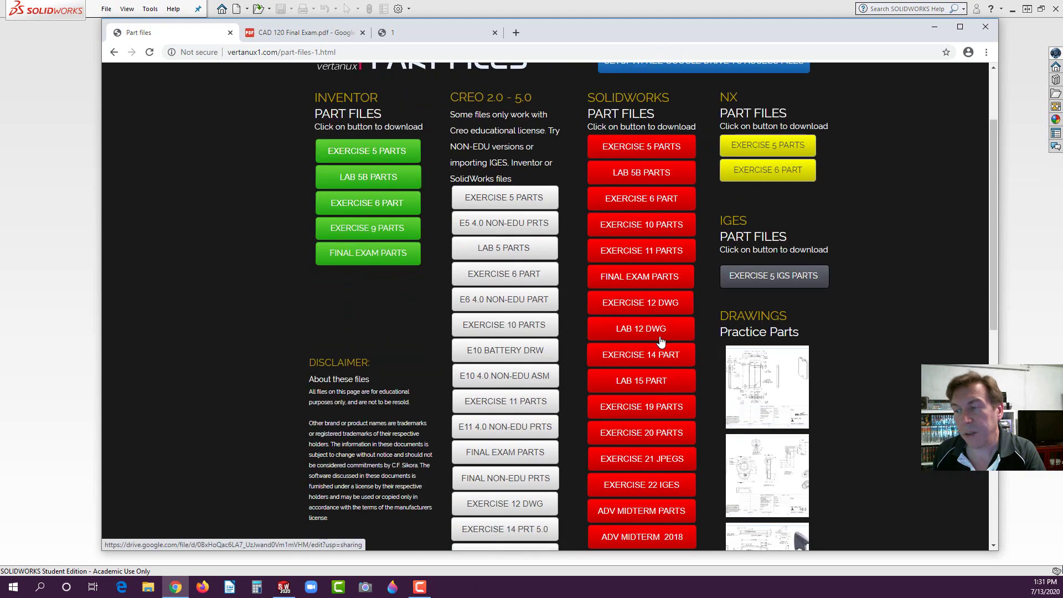
scroll(637, 345, down, 1)
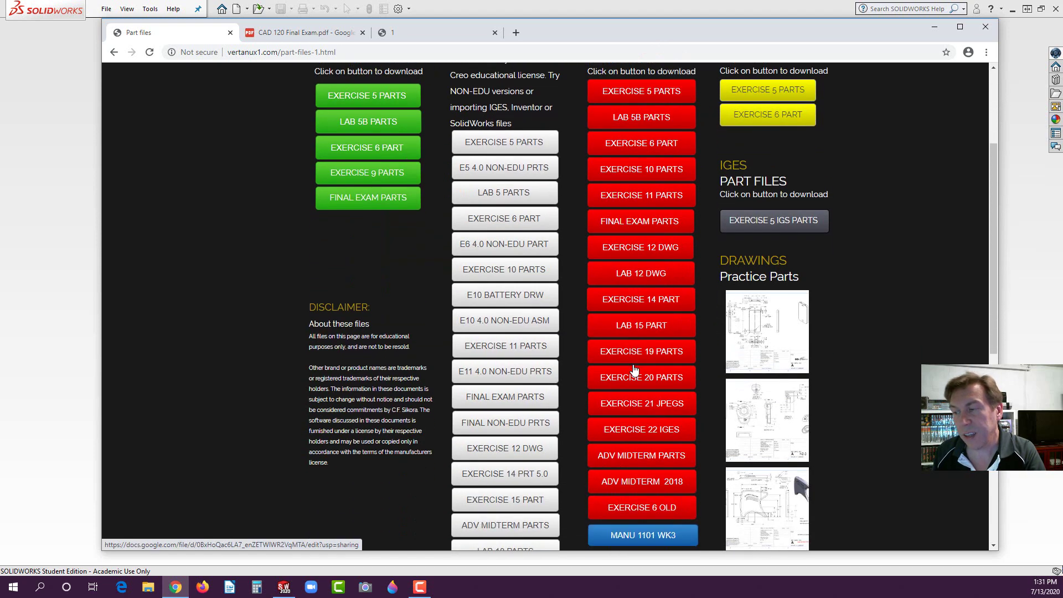
click(630, 225)
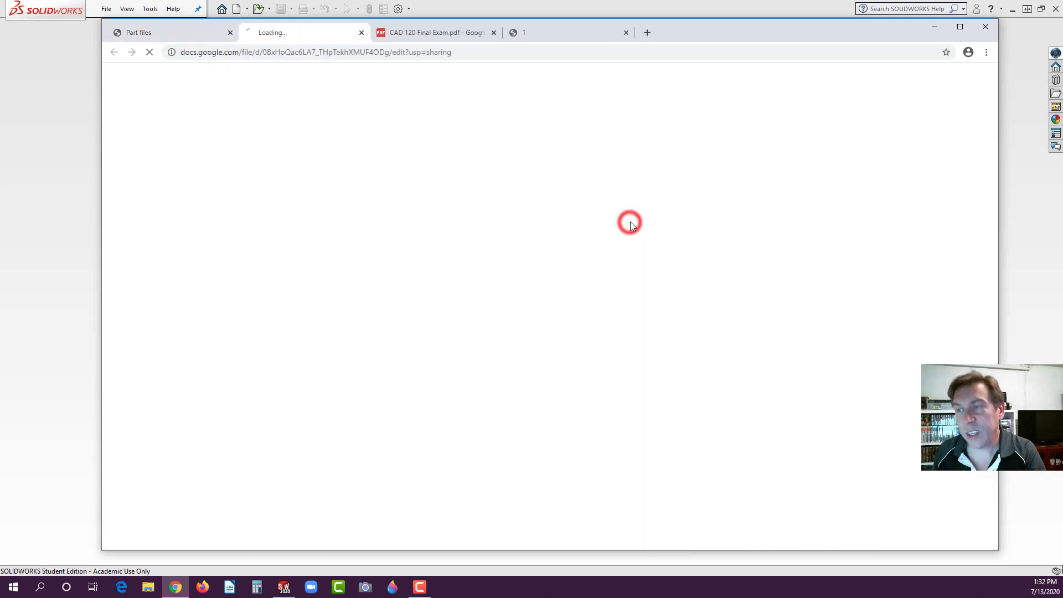
click(553, 323)
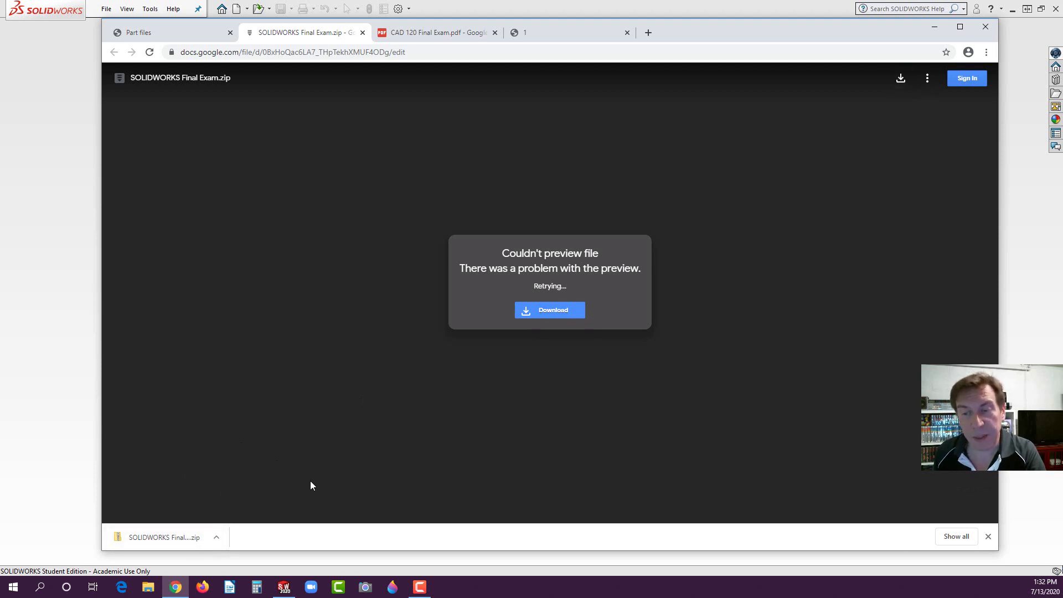
Step: Open the downloaded SOLIDWORKS Final Exam archive and cut its six part files, leaving out the CAD 120 Final Exam document
click(156, 535)
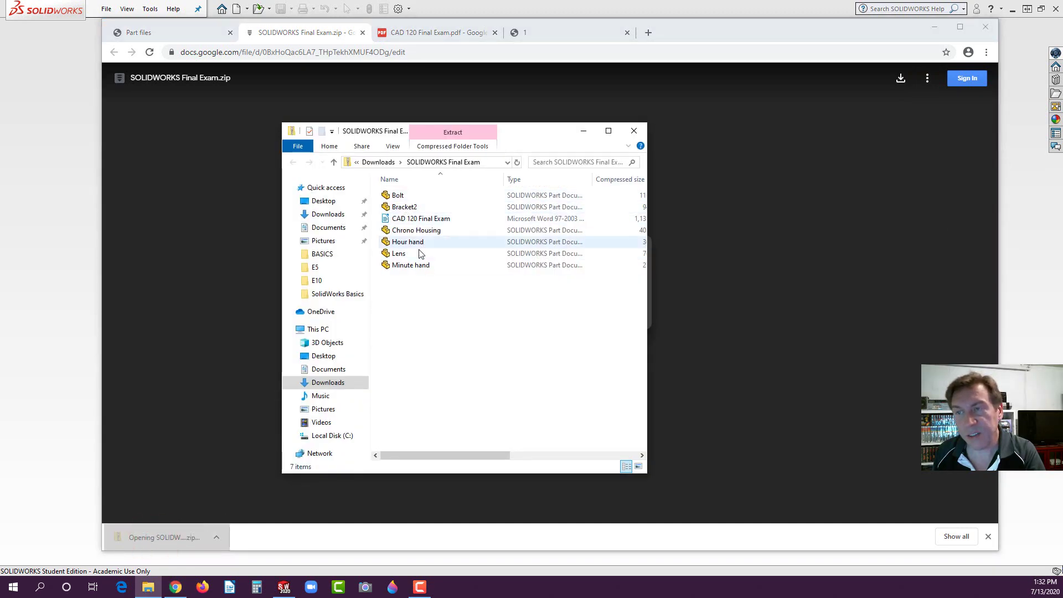
click(638, 466)
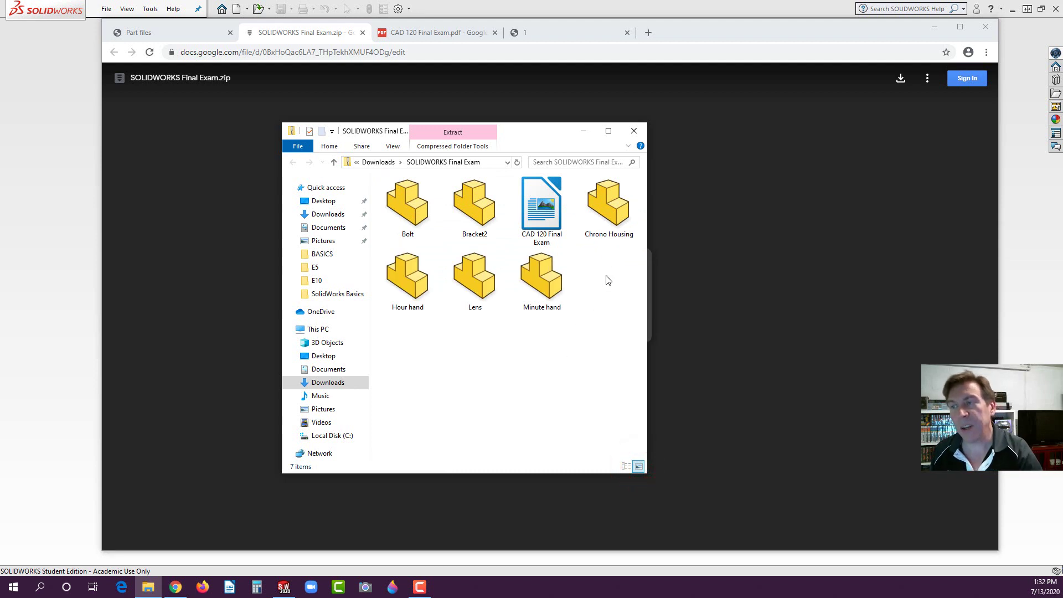
drag(623, 352, 413, 180)
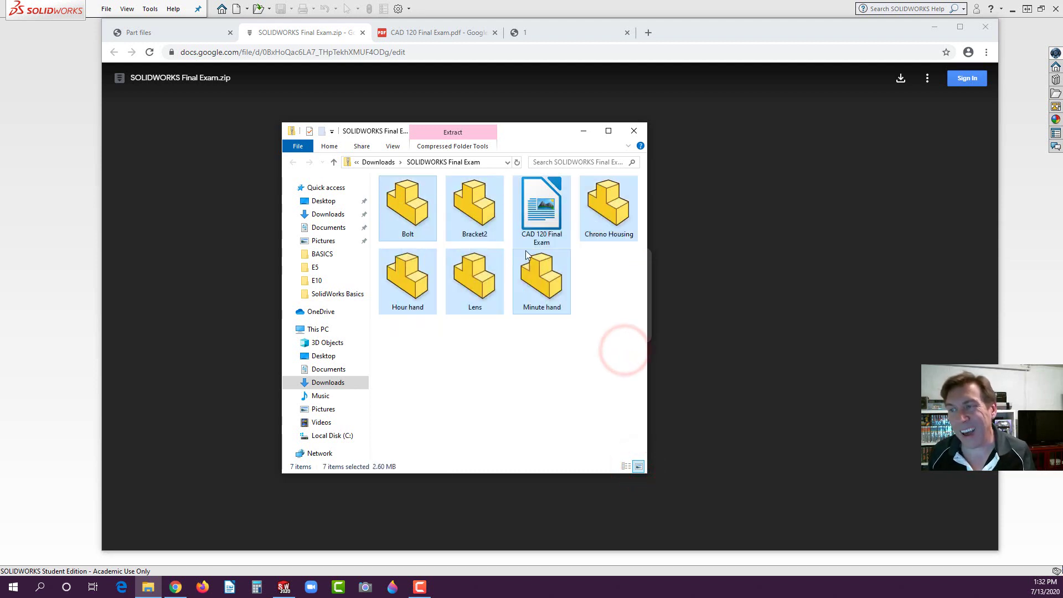
ctrl+click(540, 216)
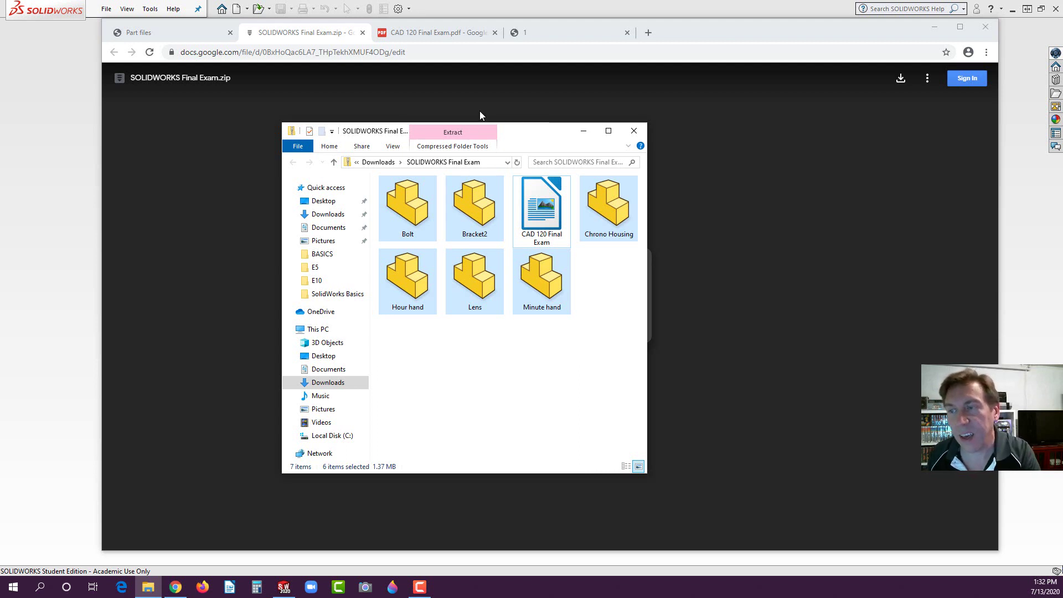
right_click(469, 208)
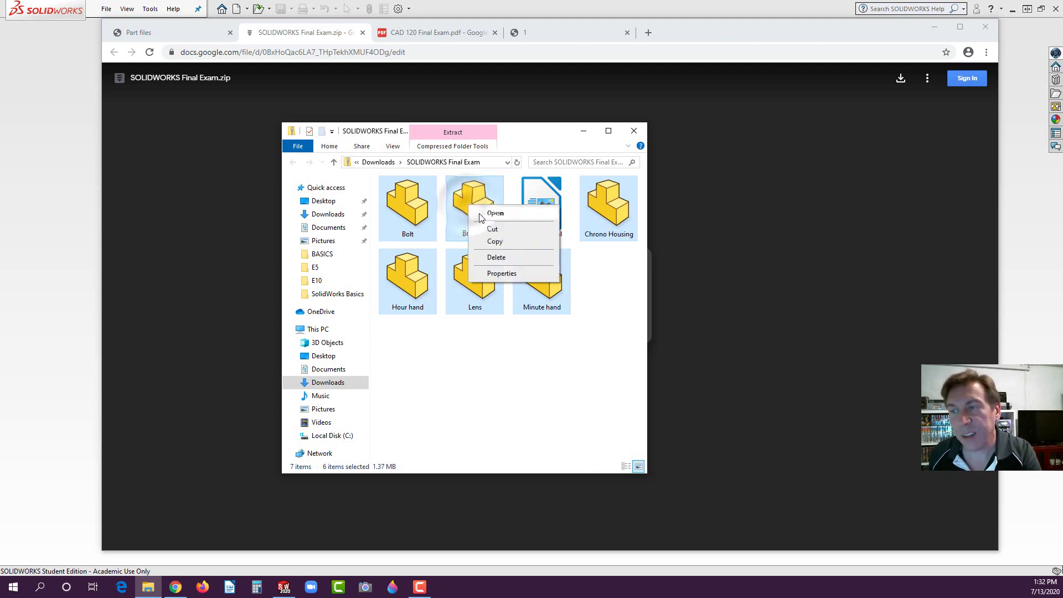
click(492, 229)
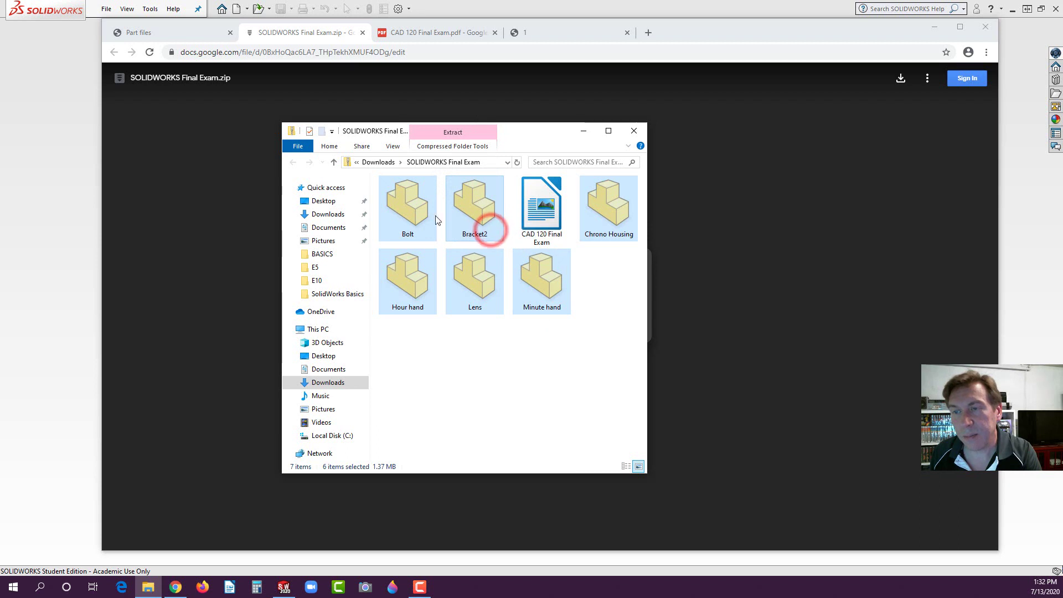
Step: Create a folder named FINAL SOLIDWORKS BASICS inside the SolidWorks Basics folder in Documents
click(328, 228)
double_click(476, 207)
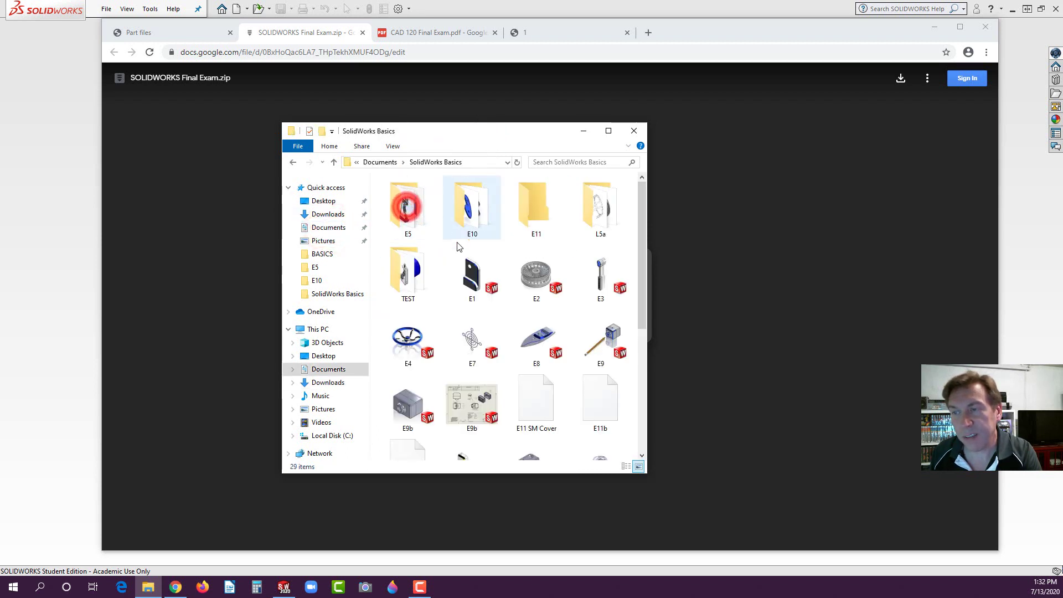
right_click(508, 327)
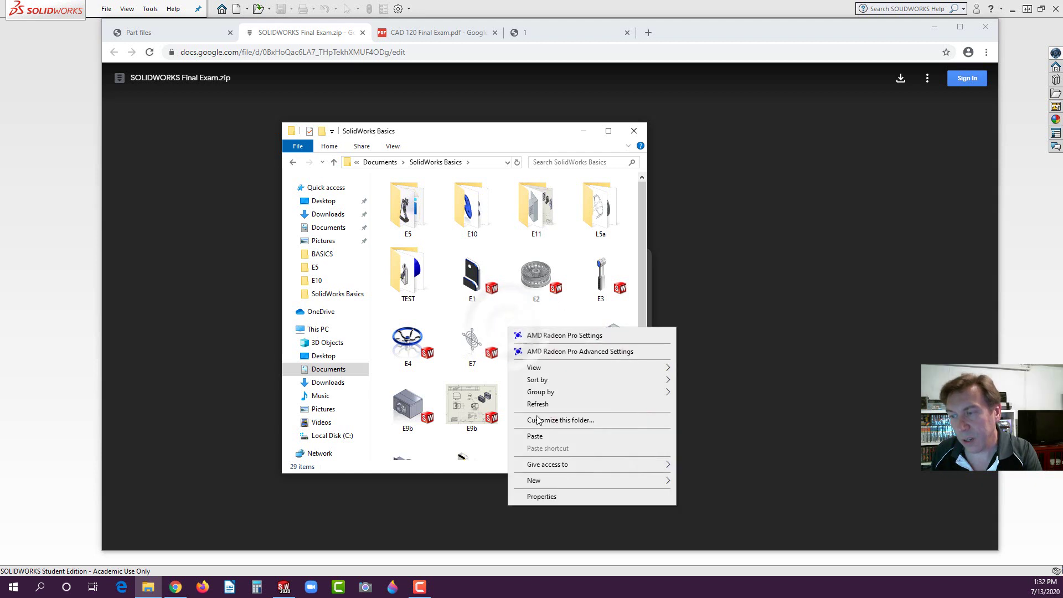
mouse_move(618, 486)
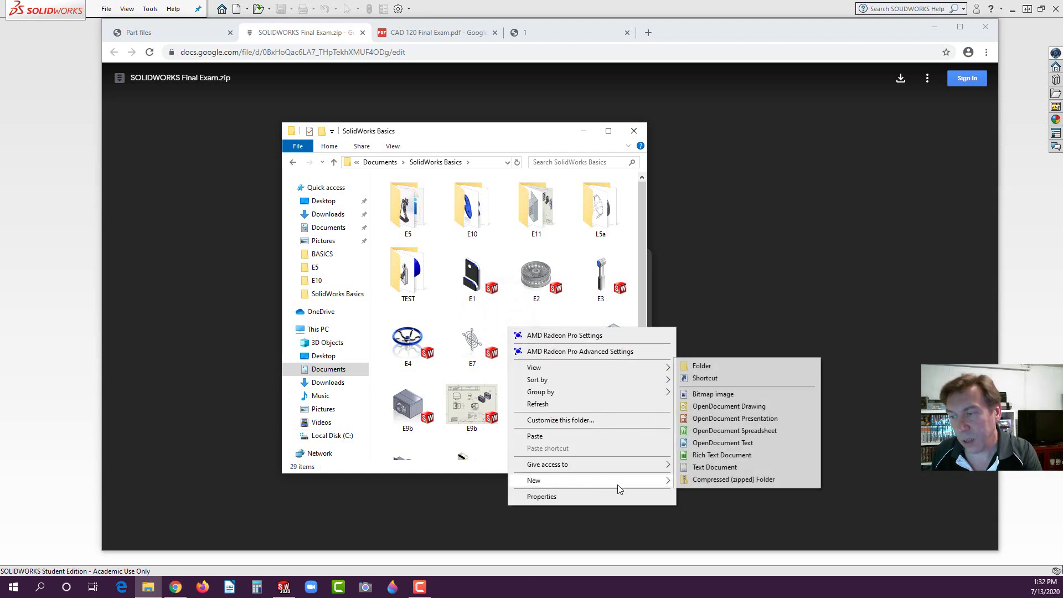
click(701, 365)
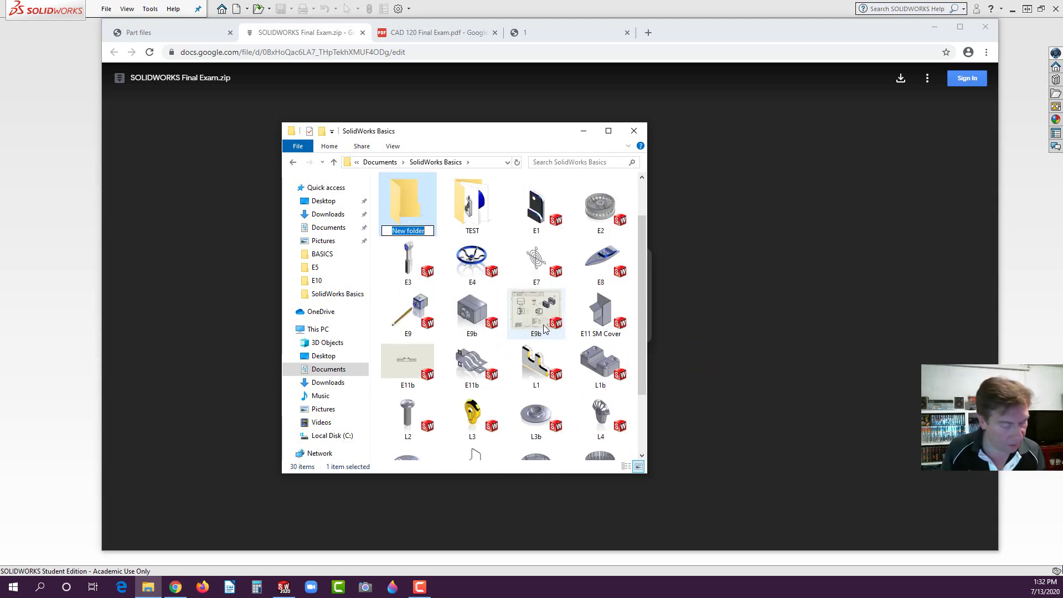
text(FINAL)
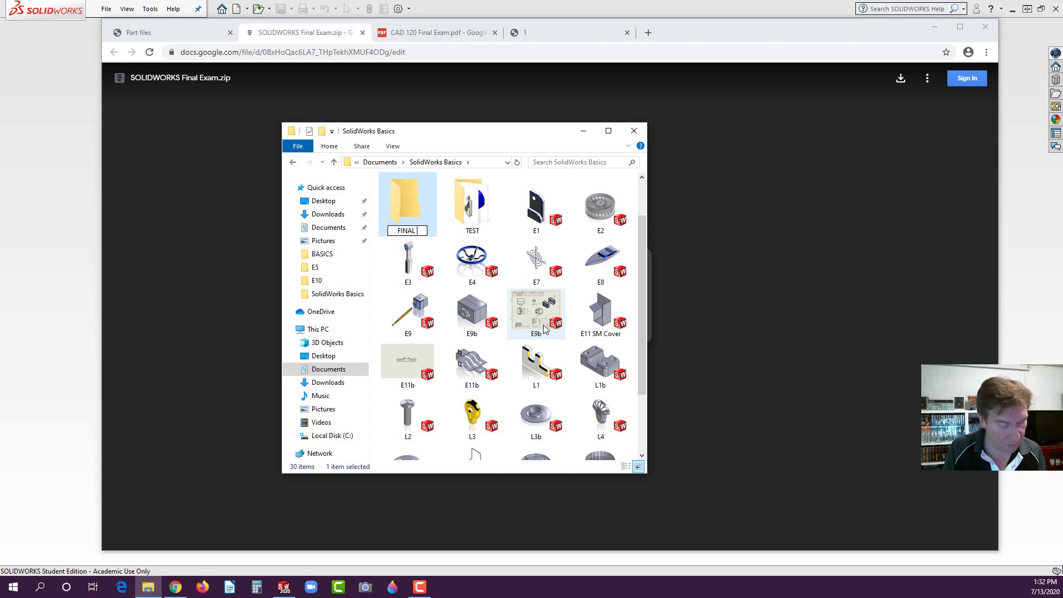
text( SOLIDWORKS B)
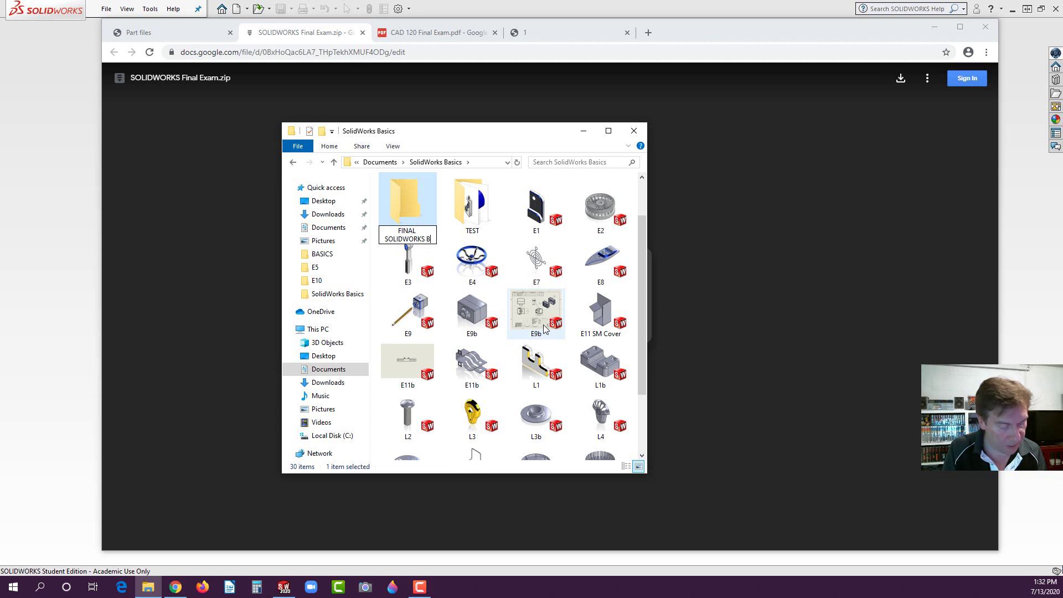
text(ASICS)
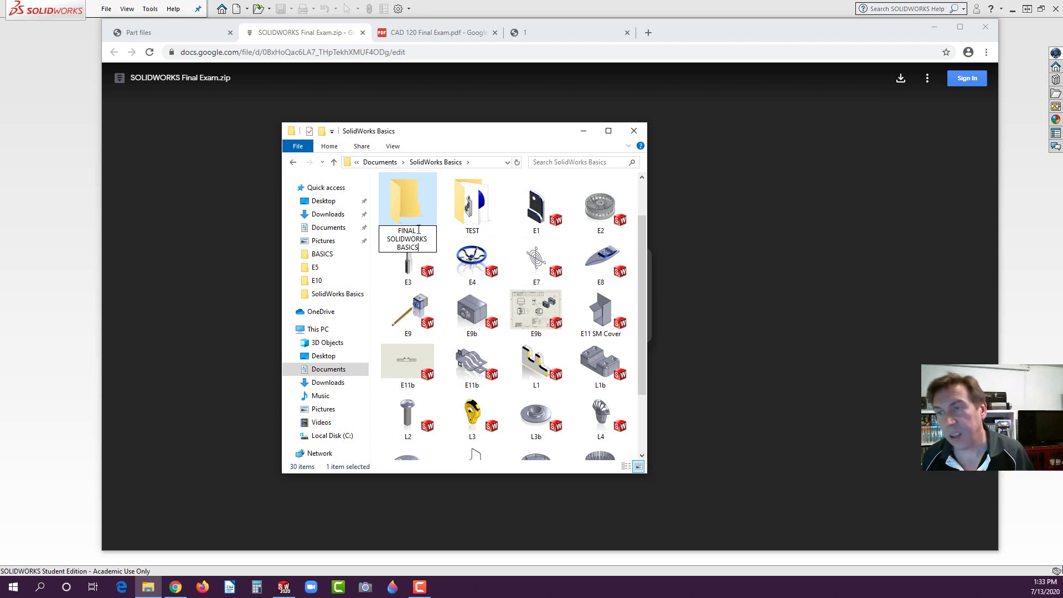
click(399, 195)
Step: Paste the cut part files into the FINAL SOLIDWORKS BASICS folder and show them as large thumbnails
click(595, 211)
double_click(595, 213)
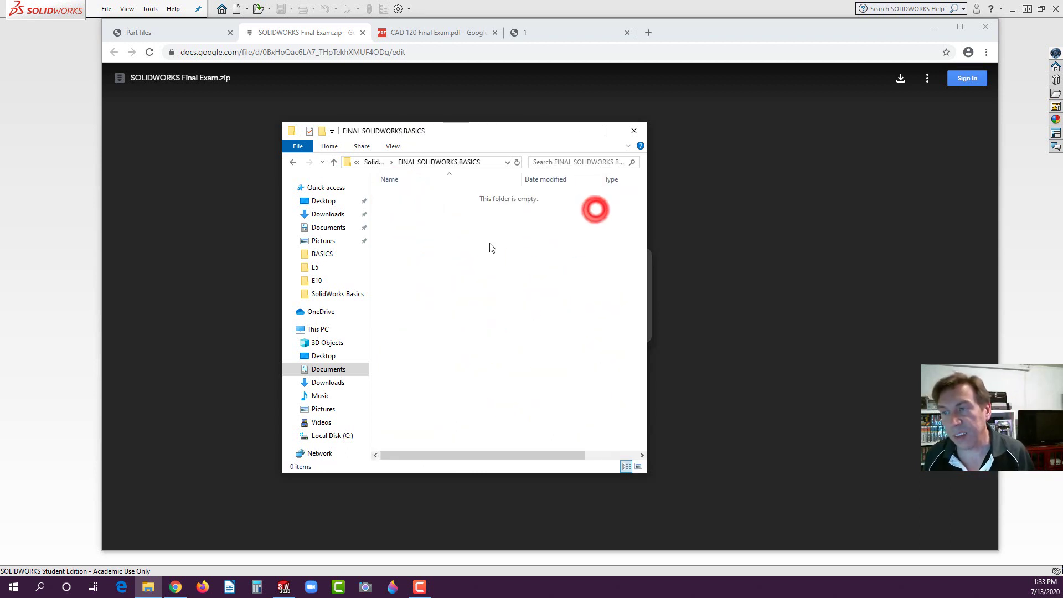
right_click(491, 247)
click(508, 365)
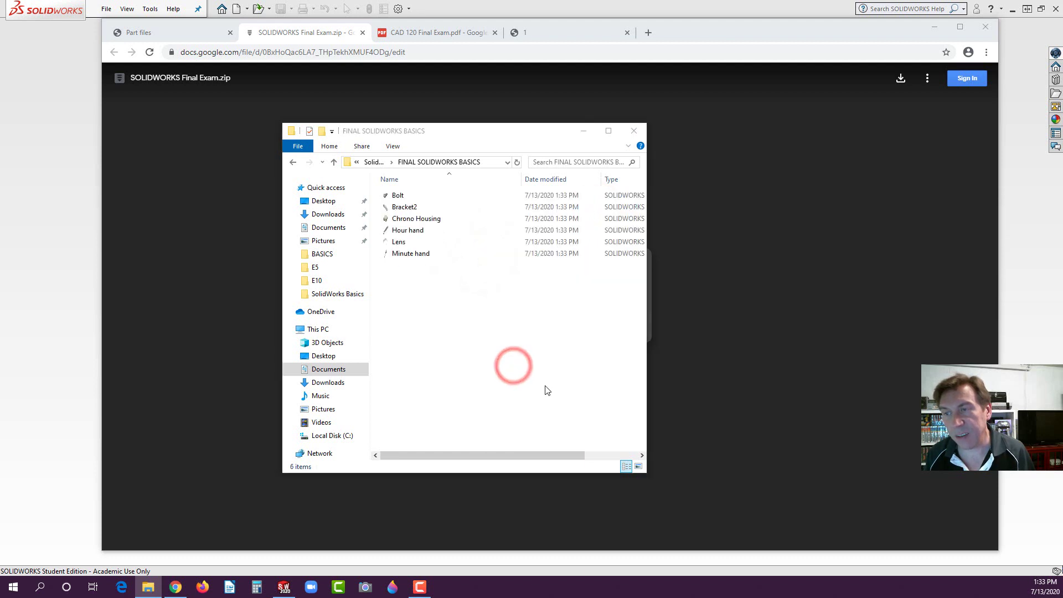
click(638, 467)
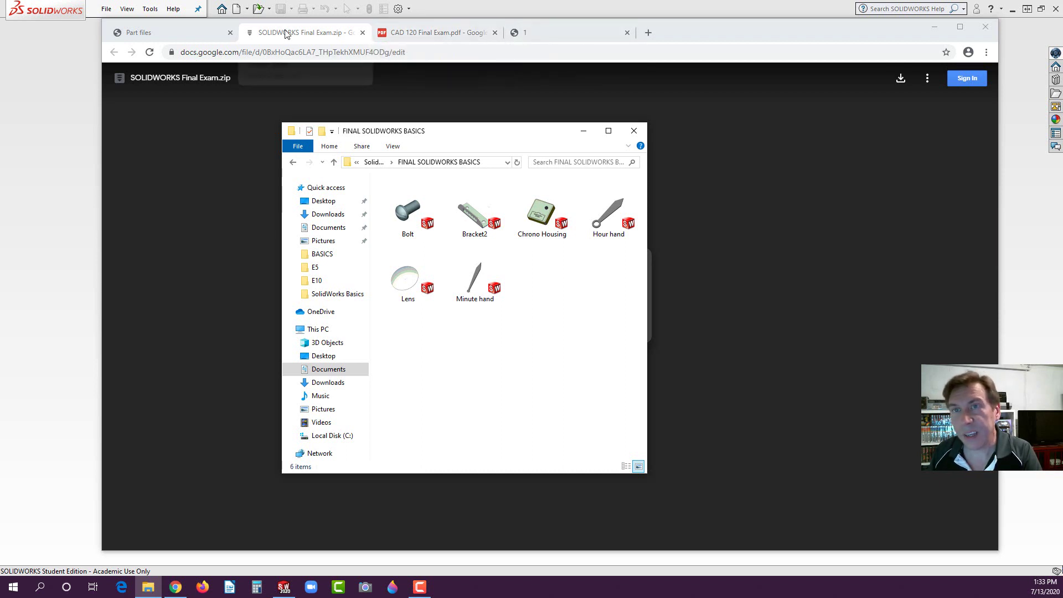
Step: Examine the exam PDF's task list and the dimensions, section and detail views on the clock body drawing
click(419, 33)
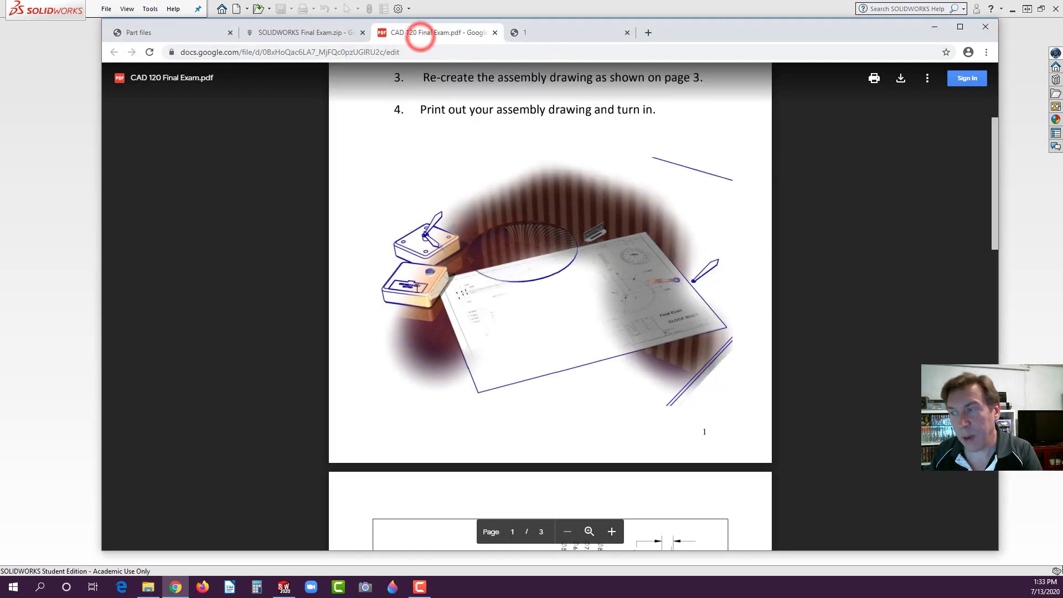
click(290, 34)
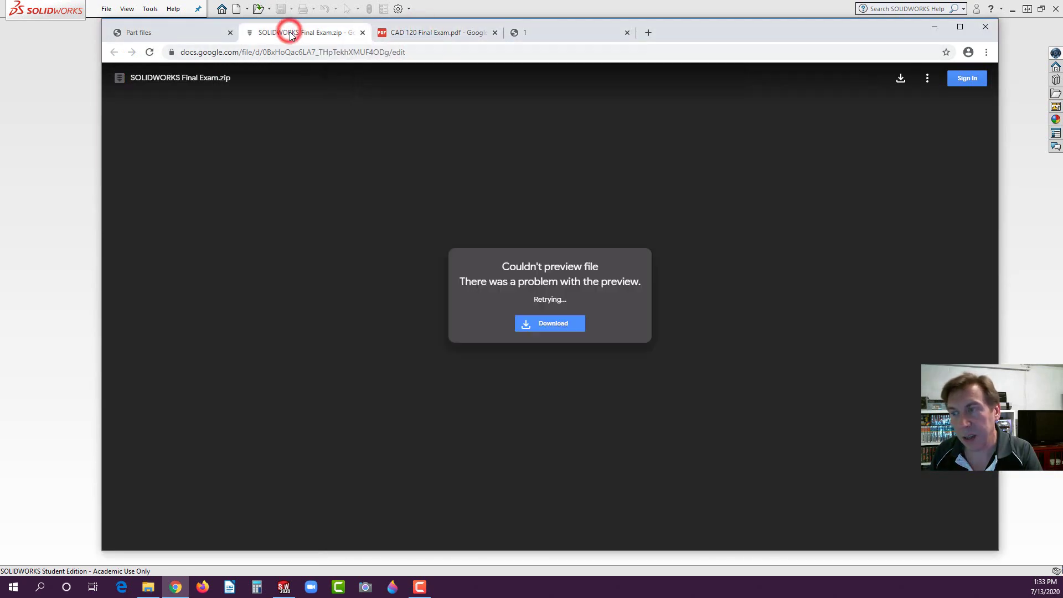
click(569, 33)
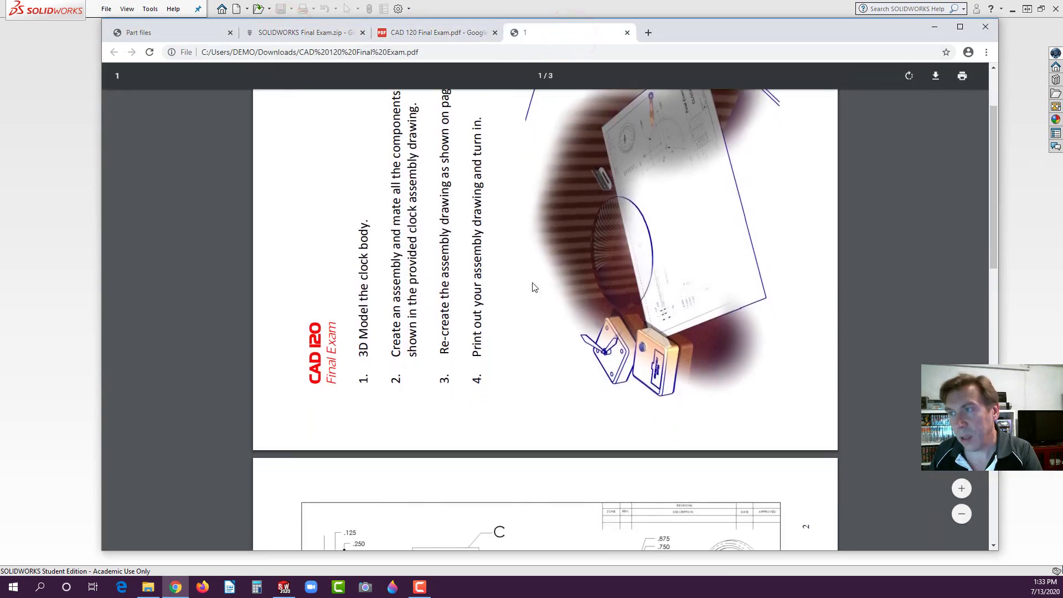
scroll(533, 285, down, 5)
scroll(532, 285, up, 5)
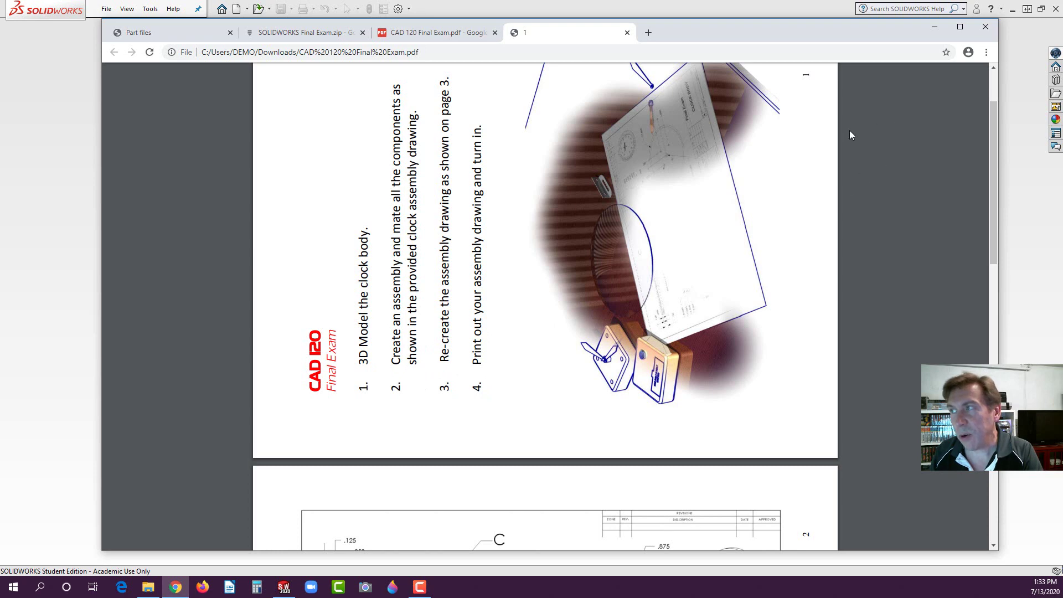
scroll(915, 105, up, 2)
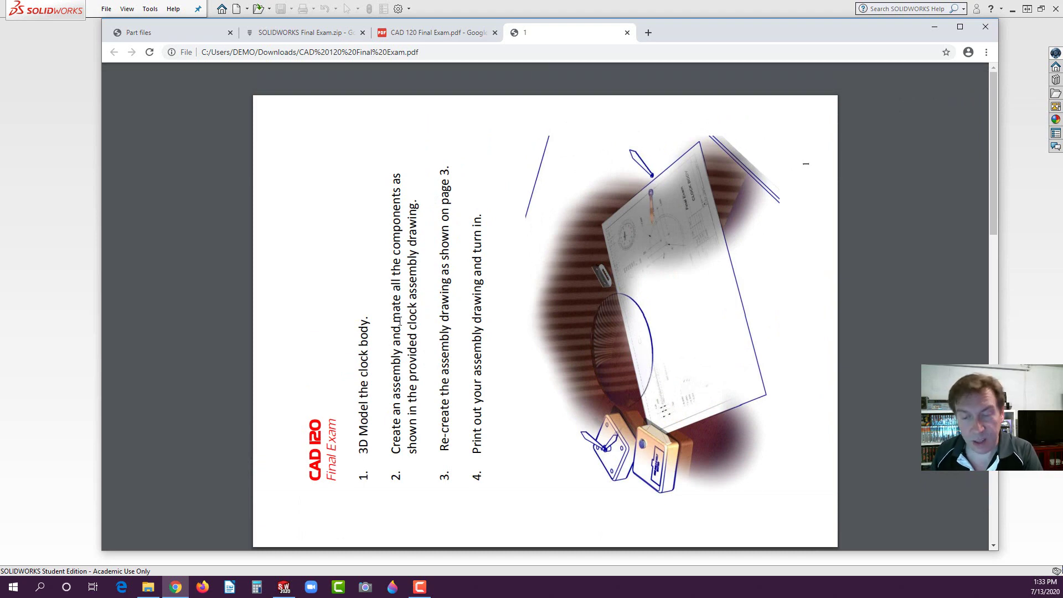
scroll(399, 321, down, 8)
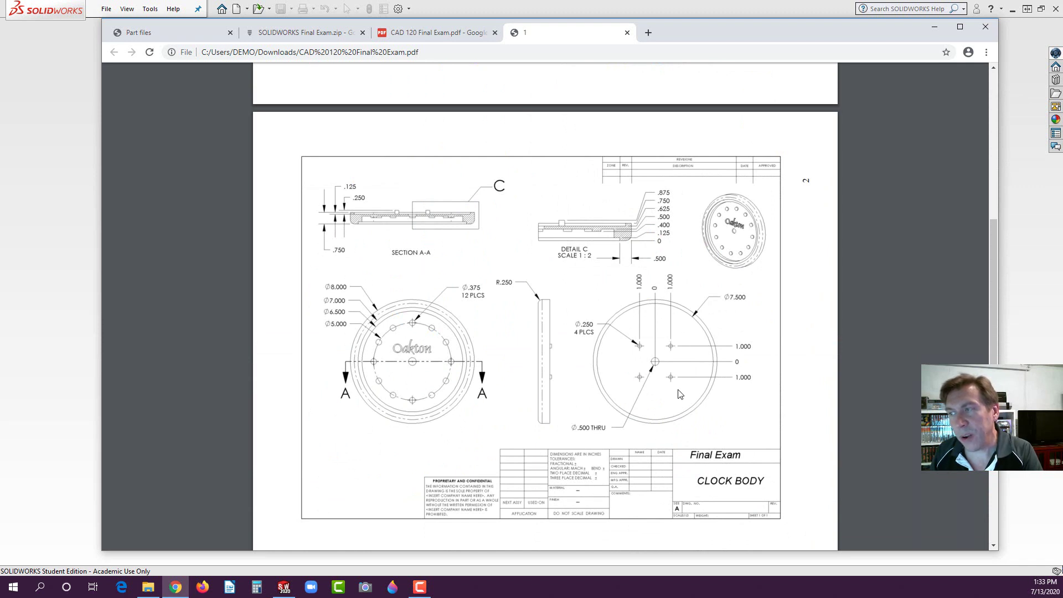
scroll(678, 393, down, 1)
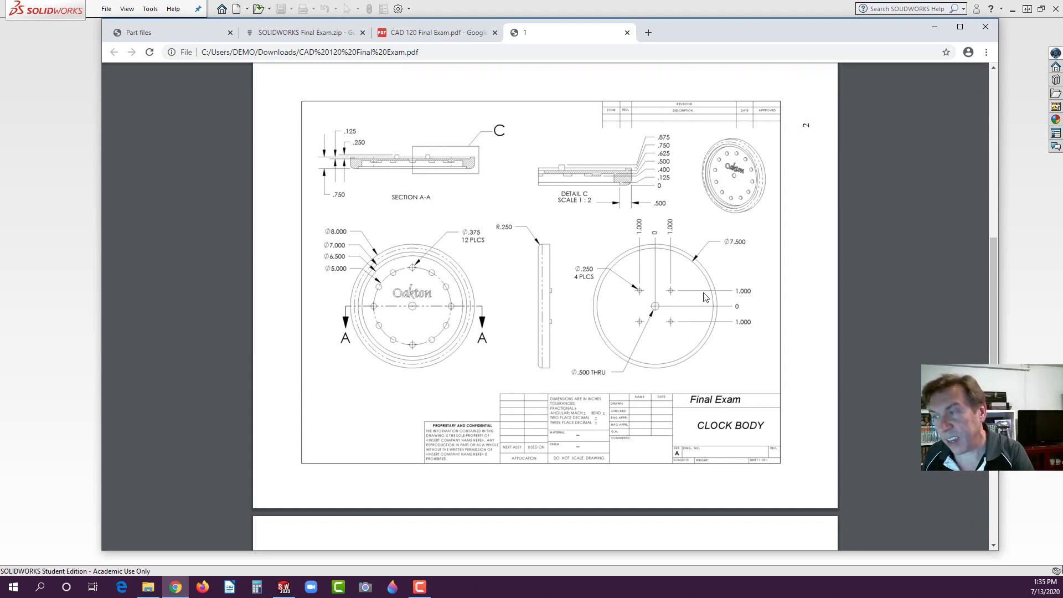
Step: Switch to SOLIDWORKS and create a new part document
click(189, 214)
click(26, 151)
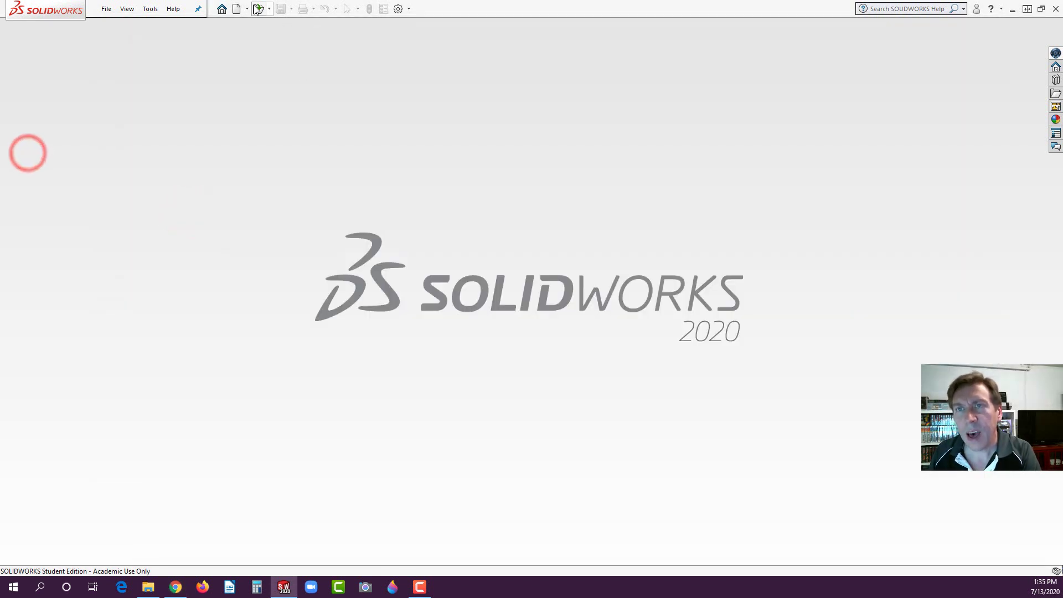
click(236, 8)
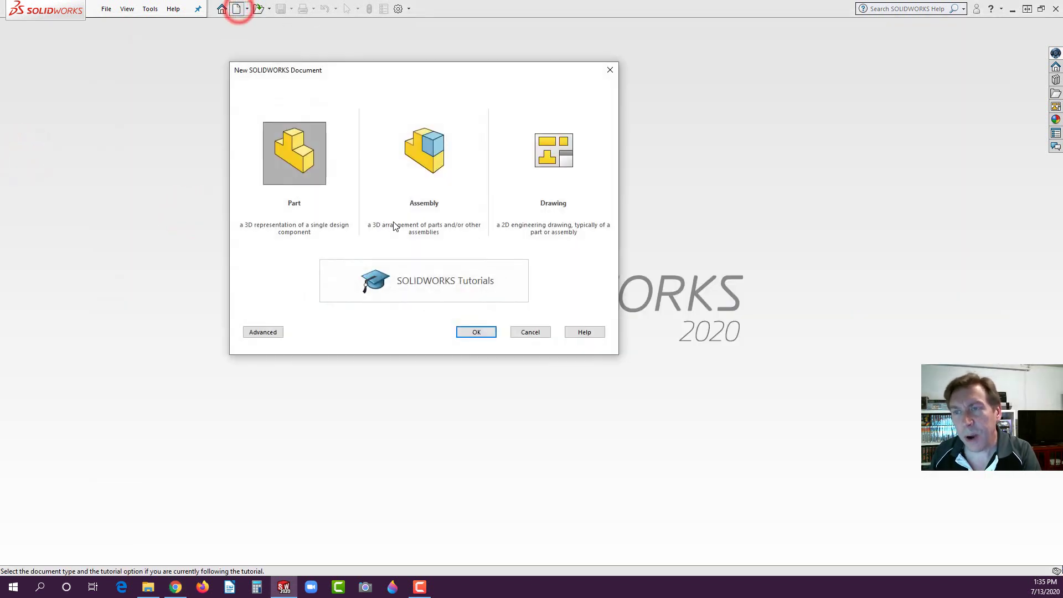
click(474, 331)
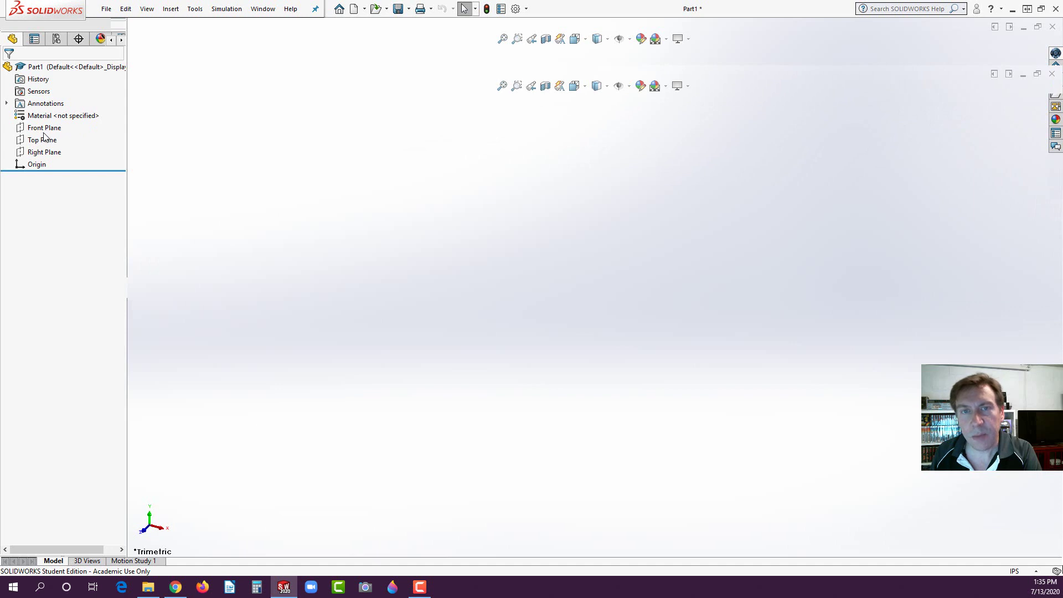
Step: Sketch a circle centred on the origin of the Front Plane and dimension its diameter to 8 in
click(39, 130)
click(33, 127)
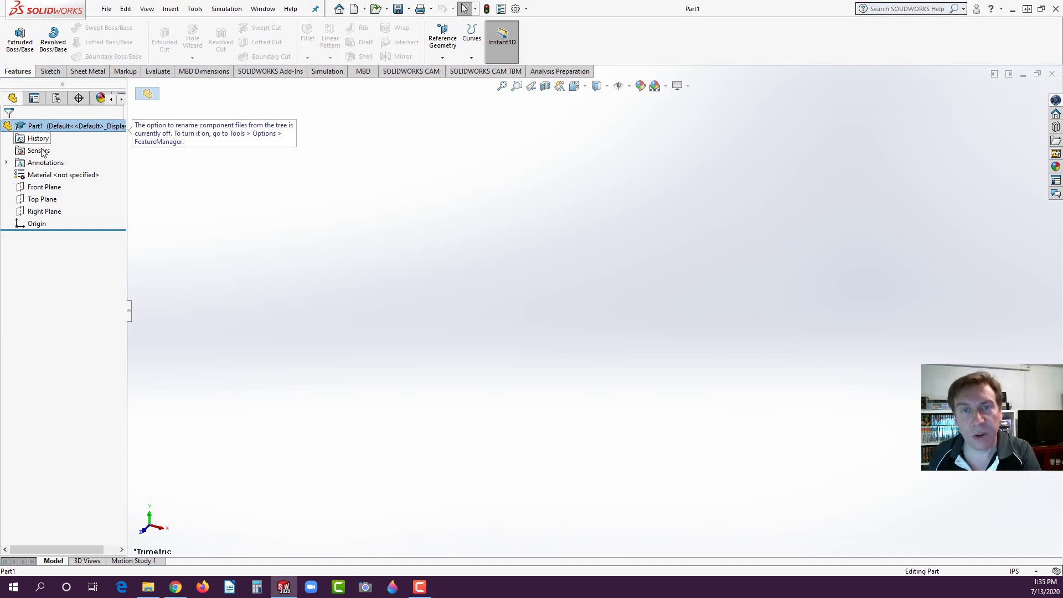
click(50, 187)
click(54, 176)
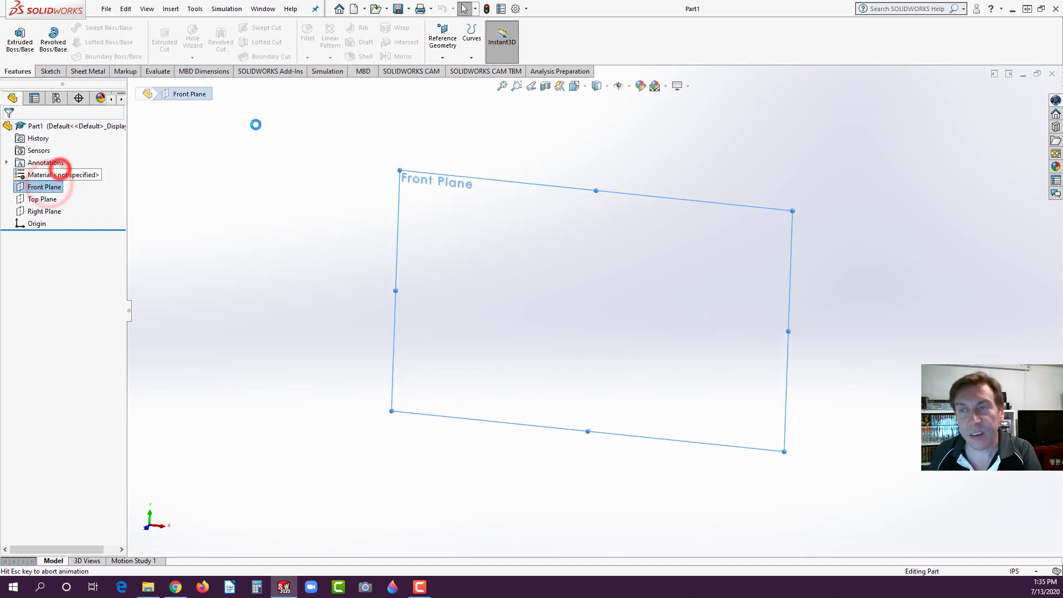
click(95, 27)
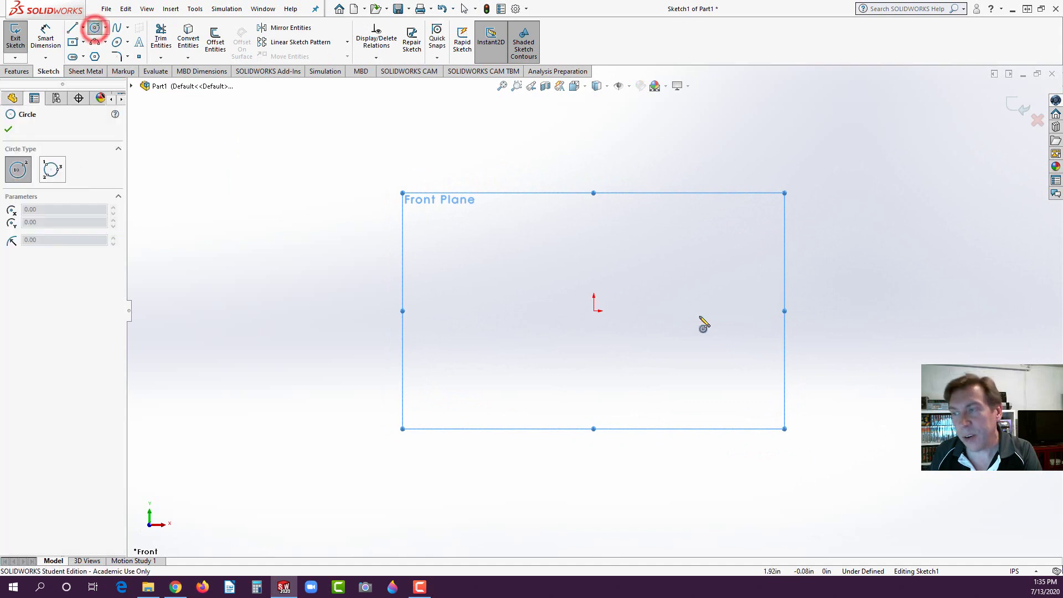
click(594, 311)
click(750, 198)
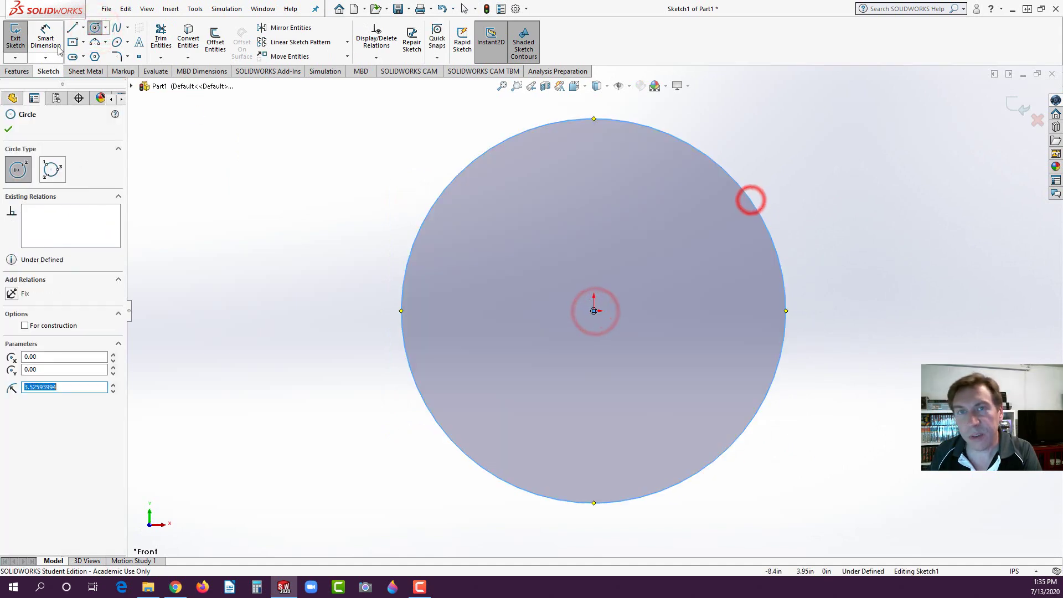
key(Escape)
click(714, 162)
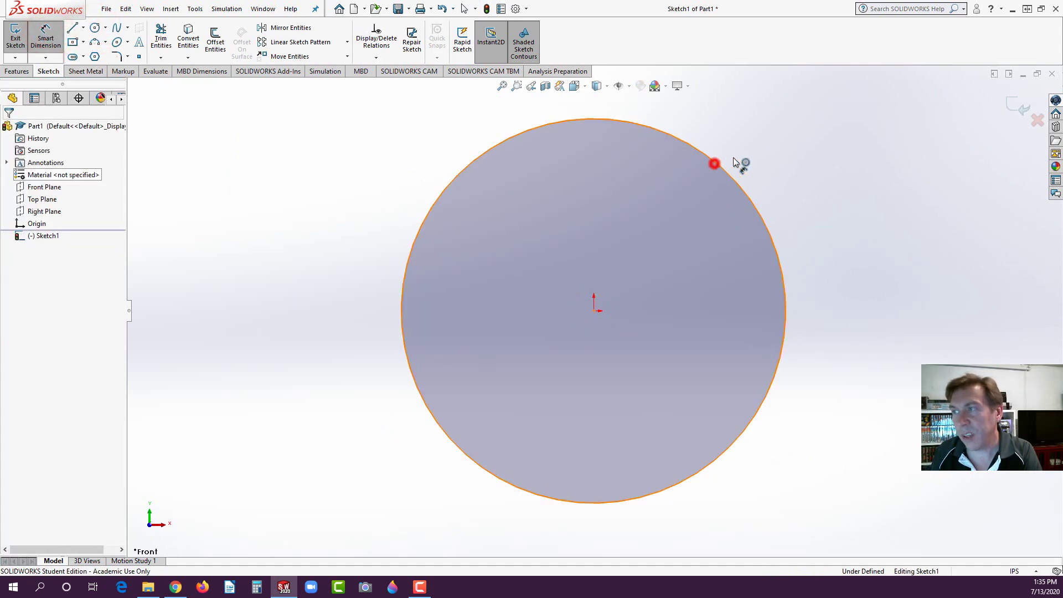
click(769, 129)
text(8)
key(Return)
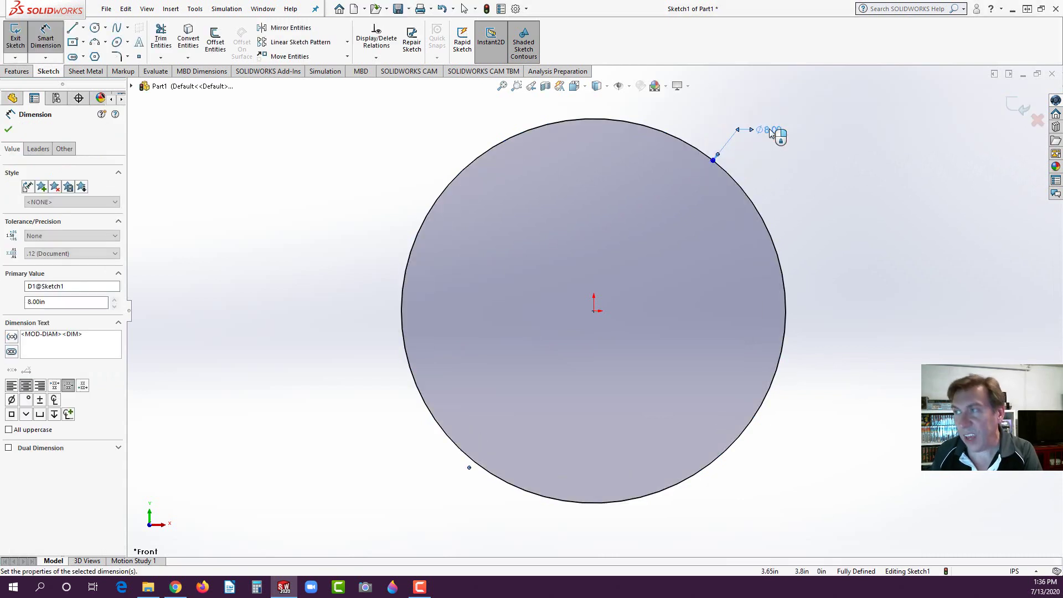
Step: Add a small concentric circle at the origin and dimension its diameter to 0.5 in
click(94, 27)
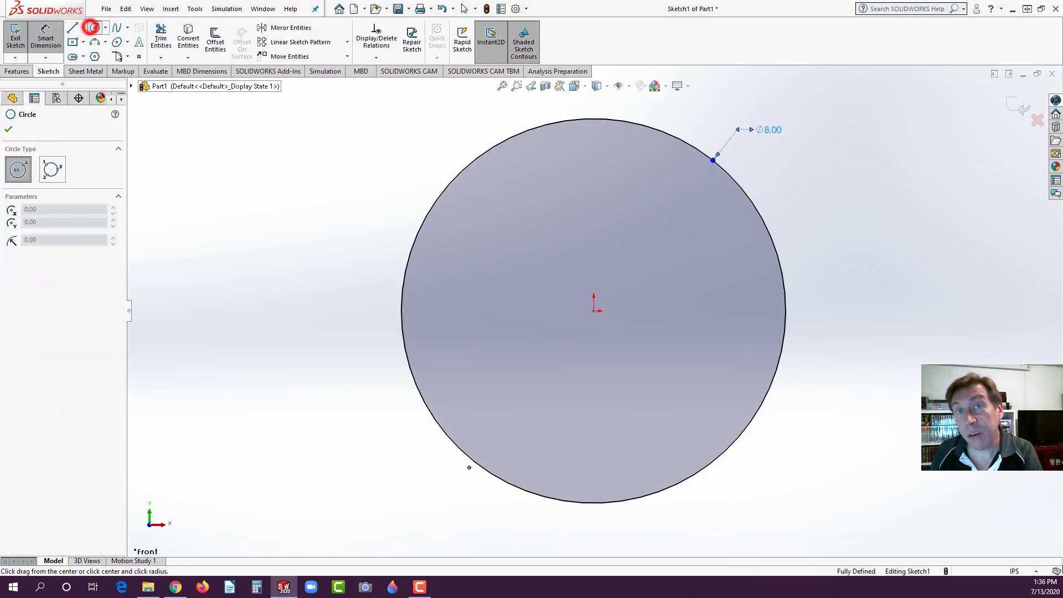
click(594, 311)
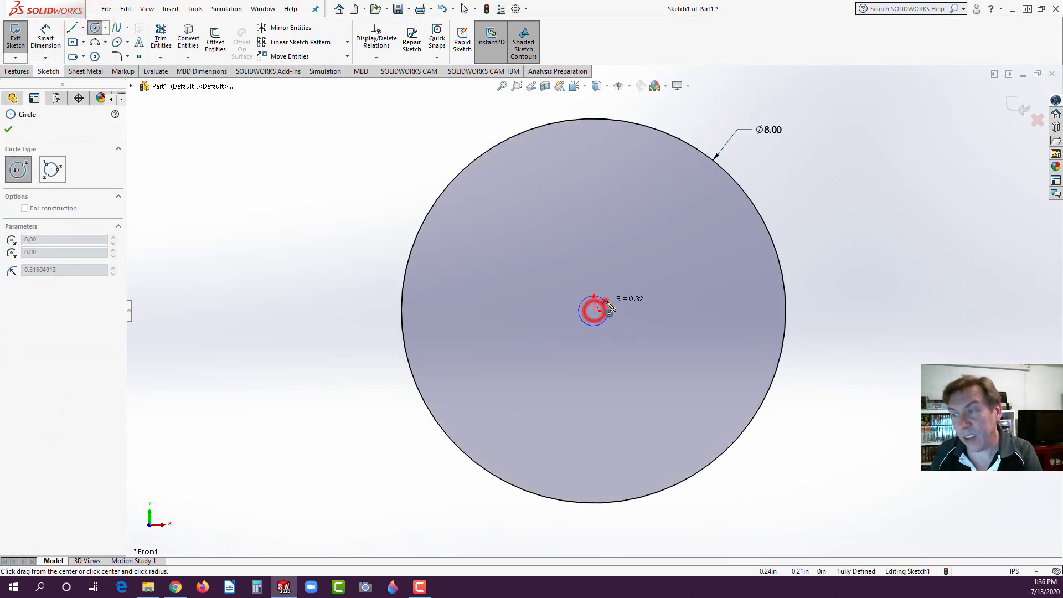
click(605, 302)
click(46, 36)
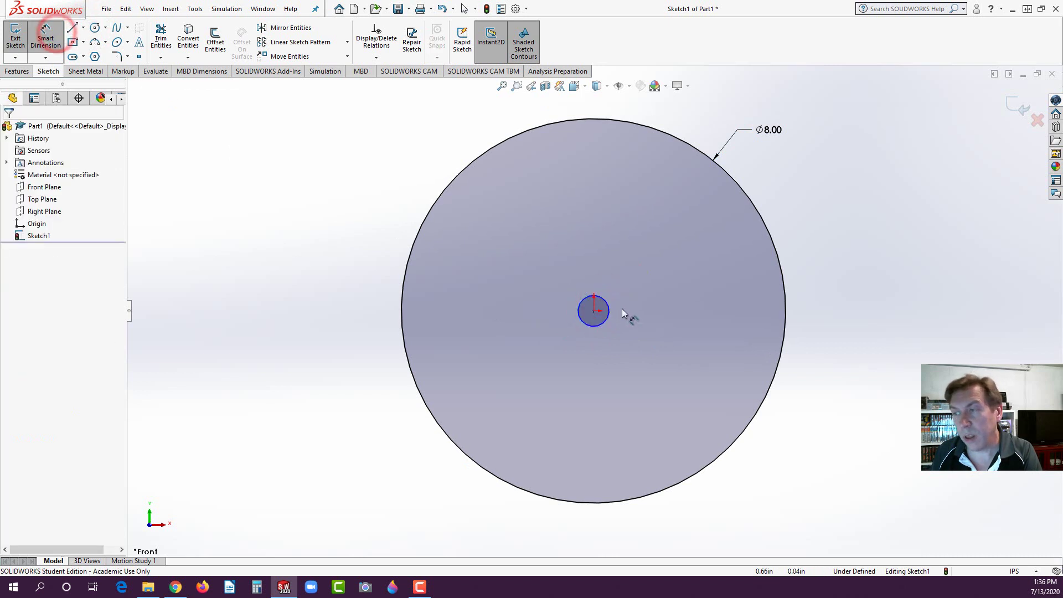
click(607, 304)
click(792, 177)
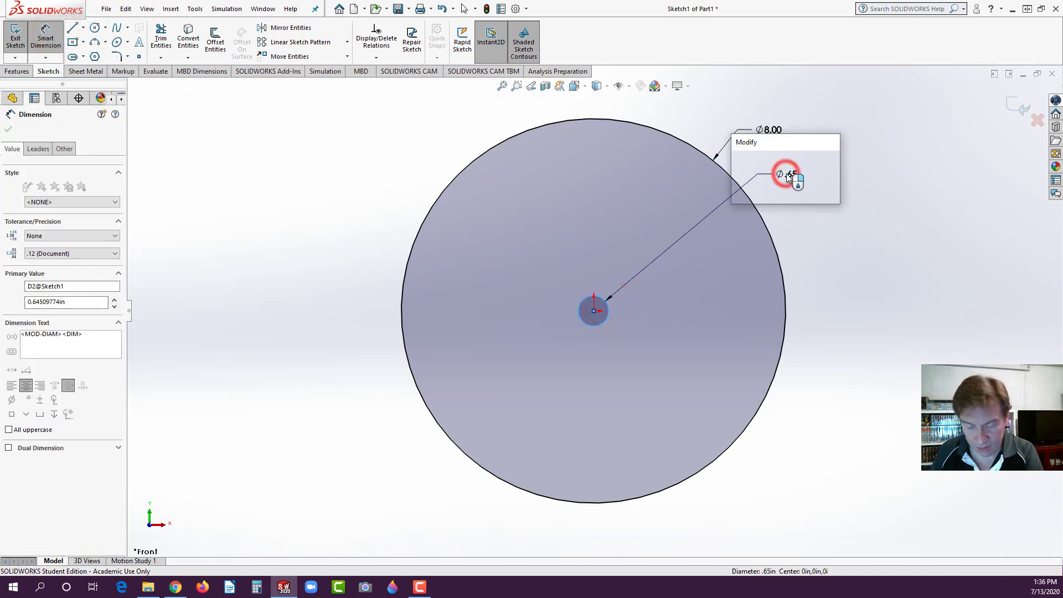
text(.5)
key(Return)
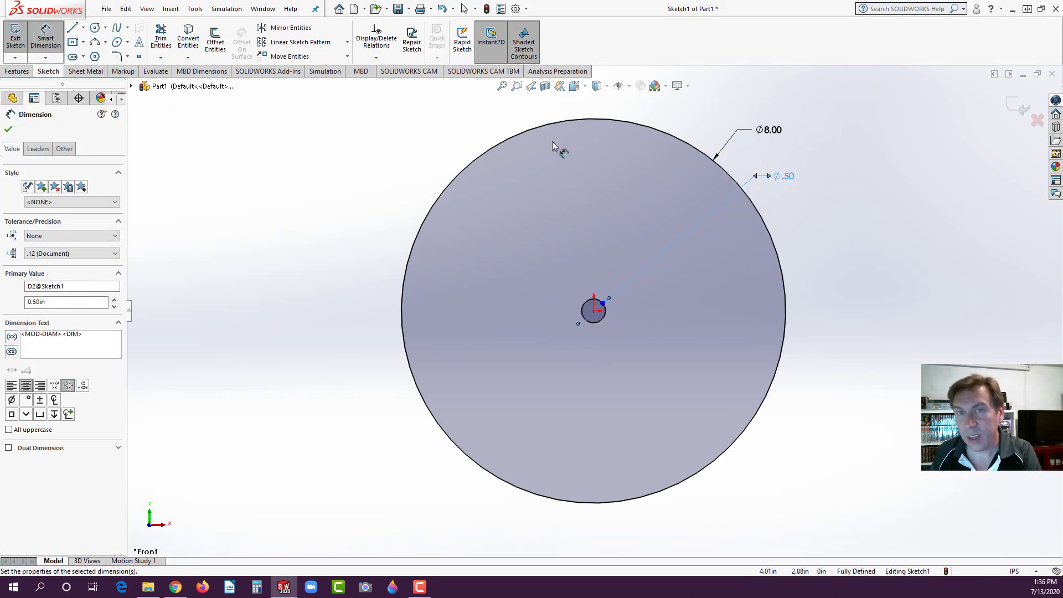
Step: Extrude the two-circle profile as a blind boss 0.75 in deep
click(17, 71)
click(16, 39)
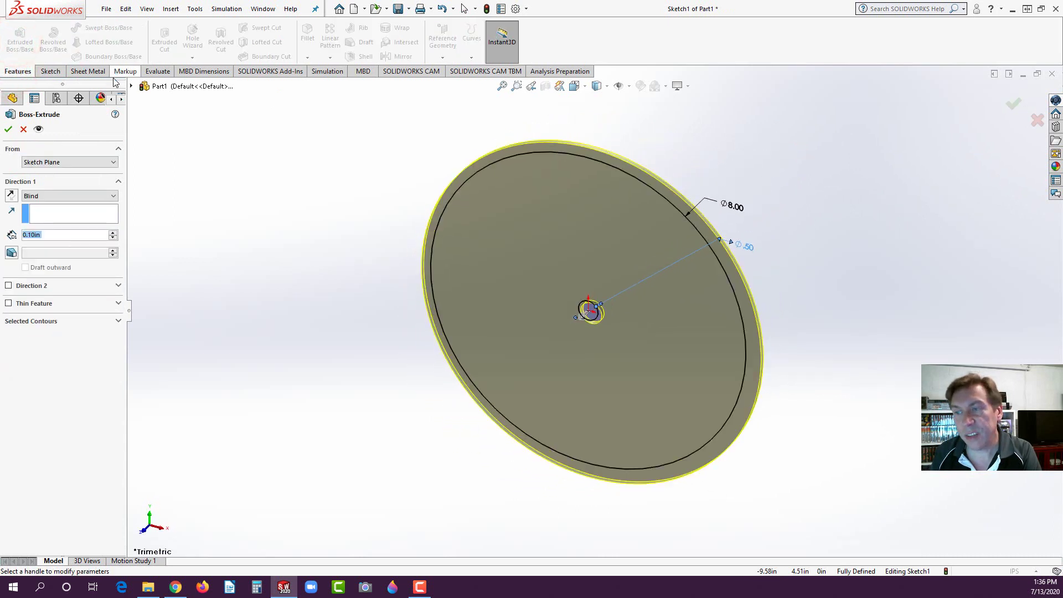
text(.75)
key(Return)
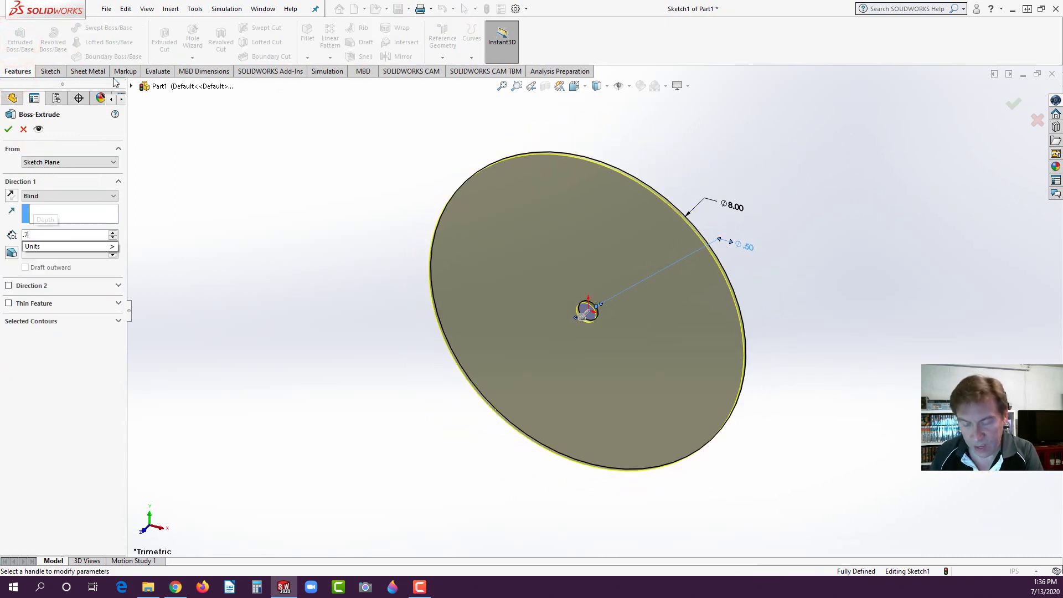
click(9, 129)
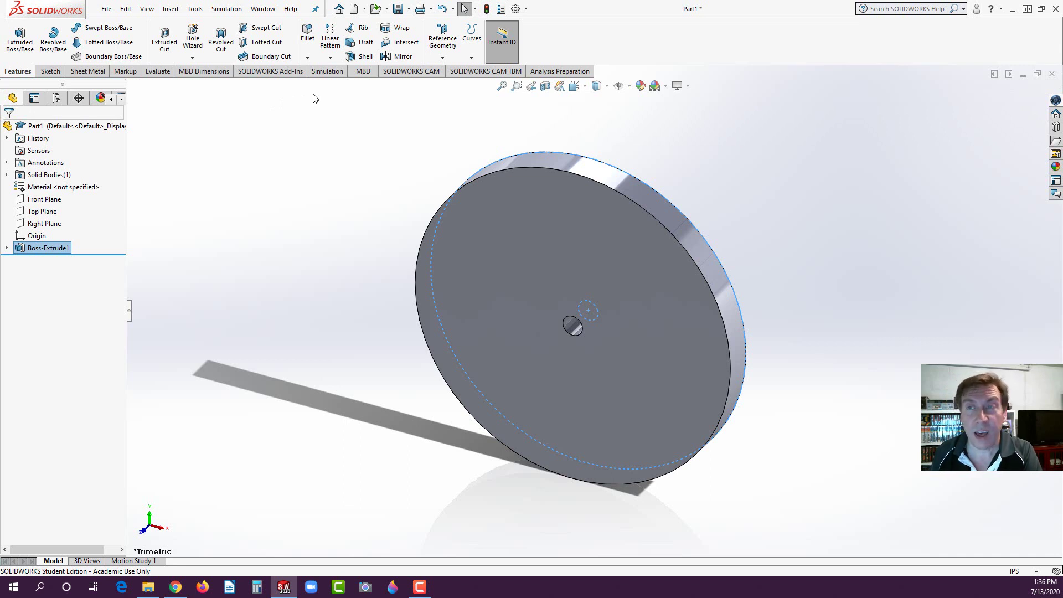
Step: Fillet the disc's outer front edge with a 0.25 in radius
click(311, 39)
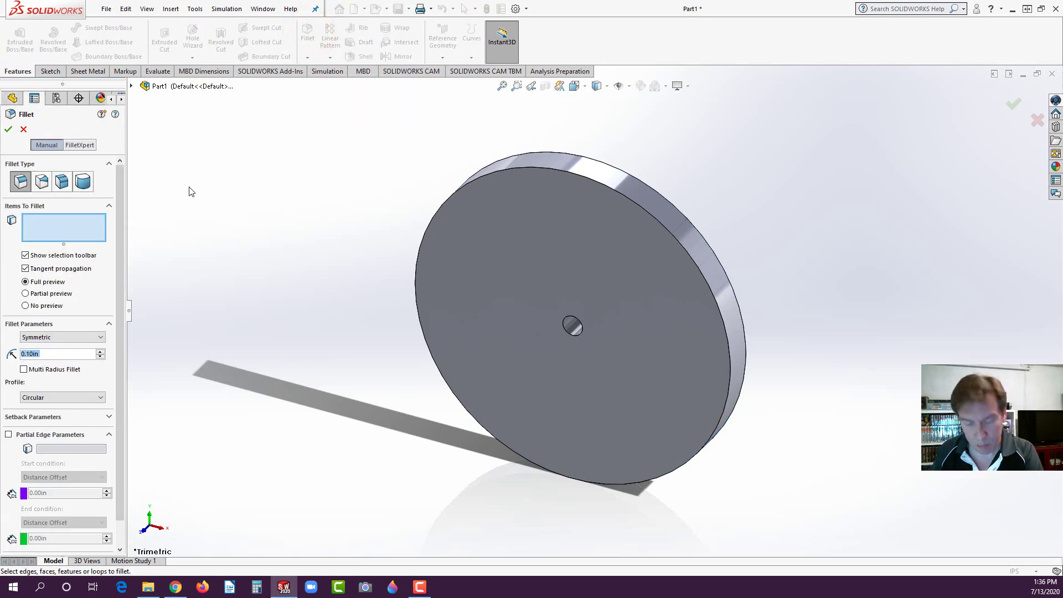
text(0.25)
key(Return)
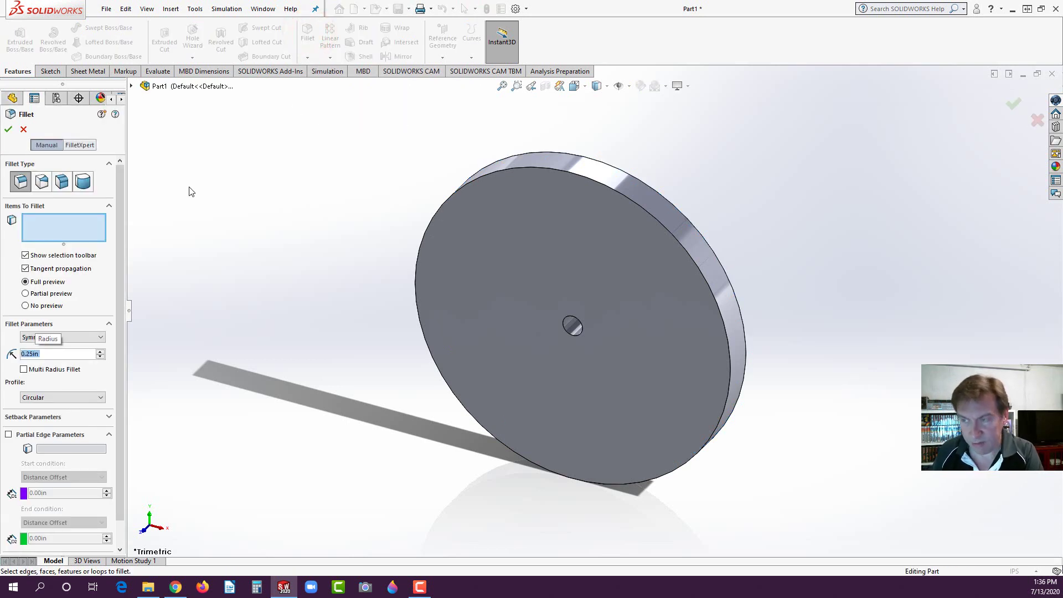
click(574, 172)
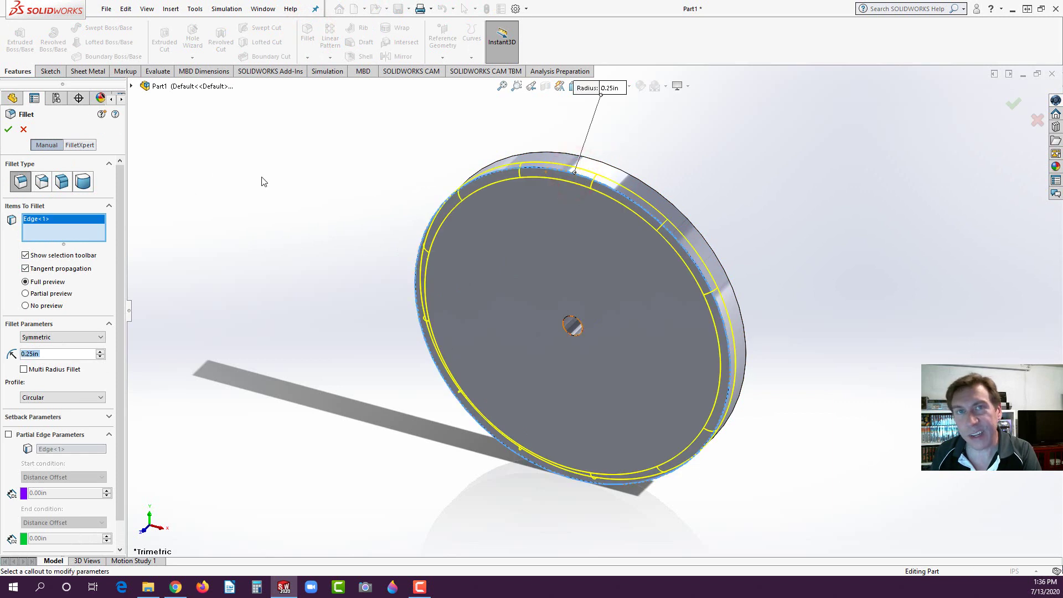
click(8, 129)
Step: Sketch a circle on the disc's front face, concentric with the centre hole, and dimension its diameter to 7 in
click(524, 260)
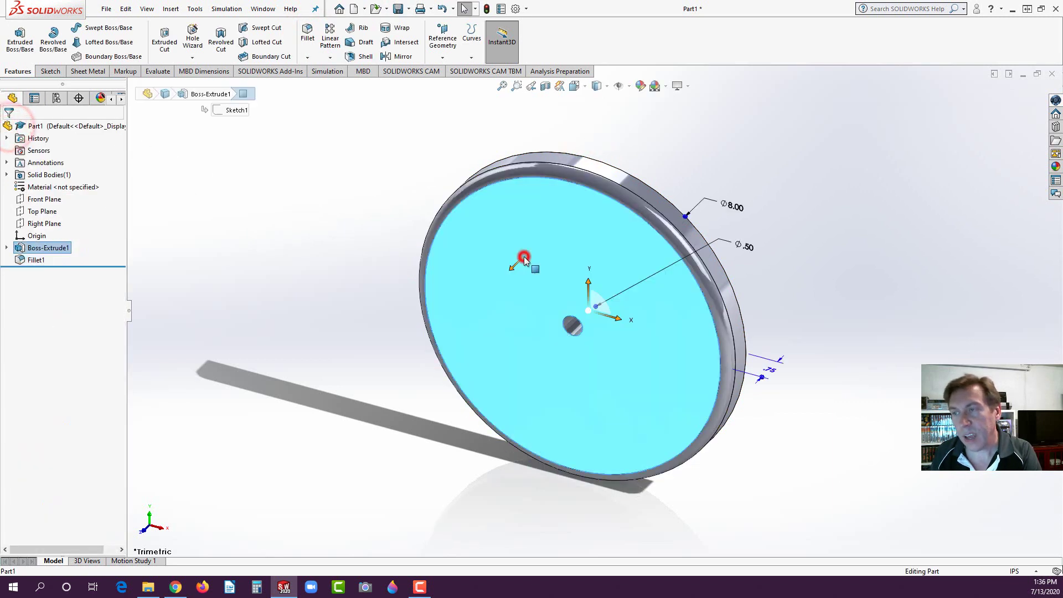
click(570, 224)
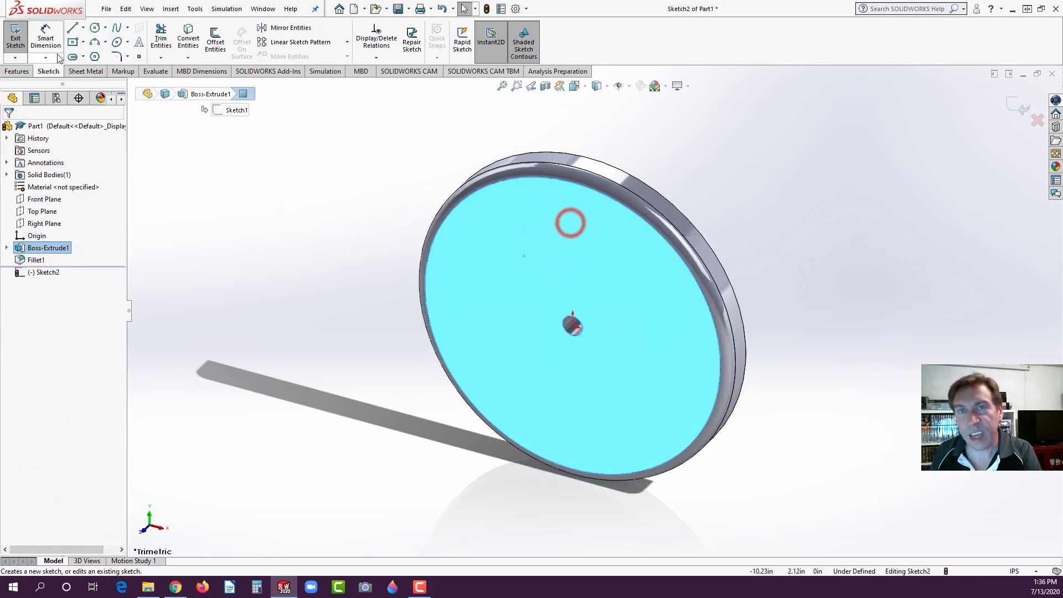
click(94, 28)
click(573, 327)
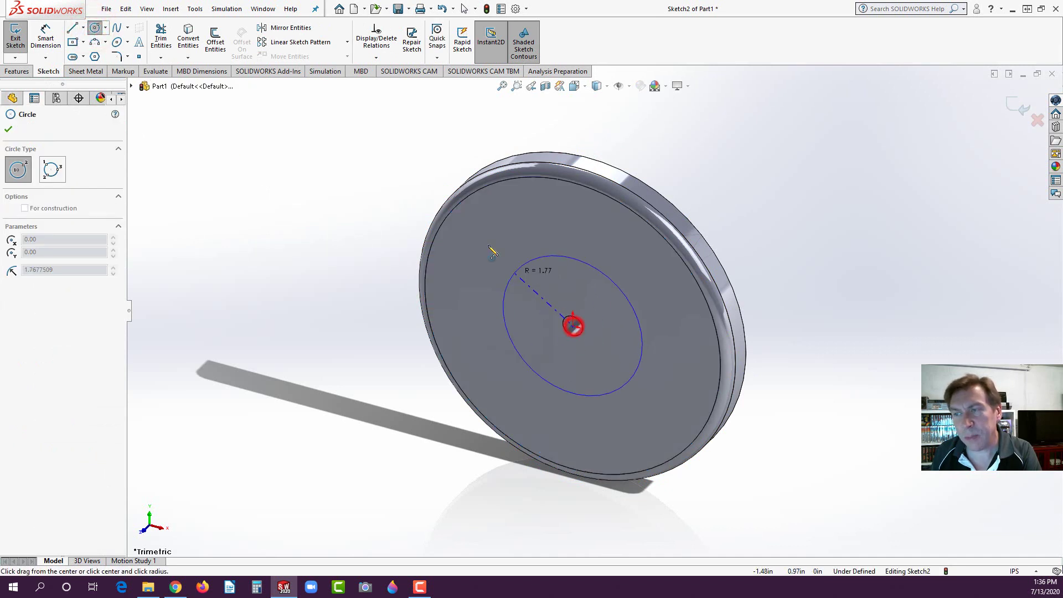
click(465, 221)
key(Escape)
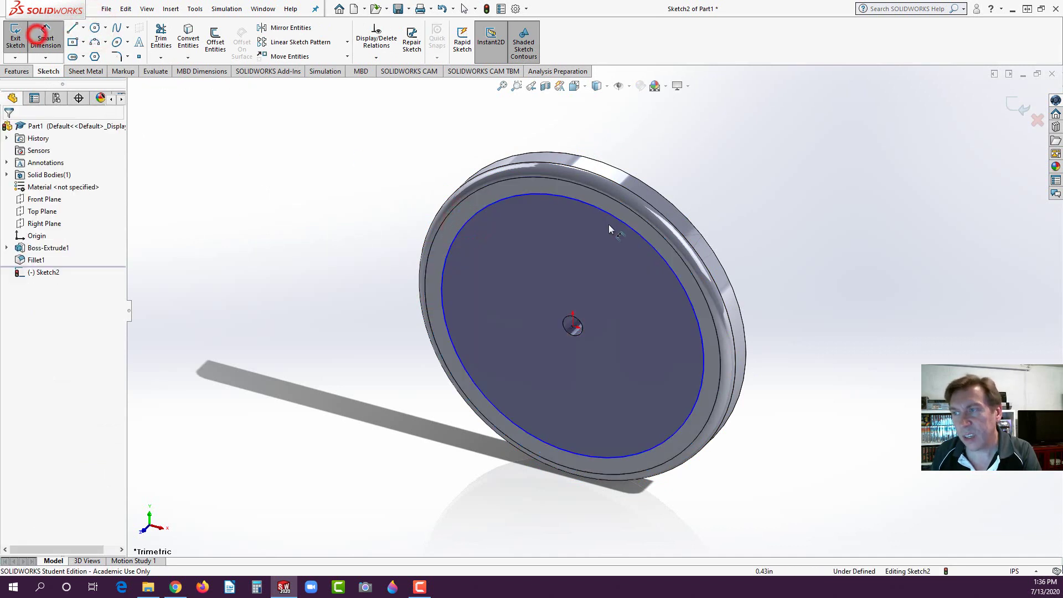
click(615, 221)
click(715, 142)
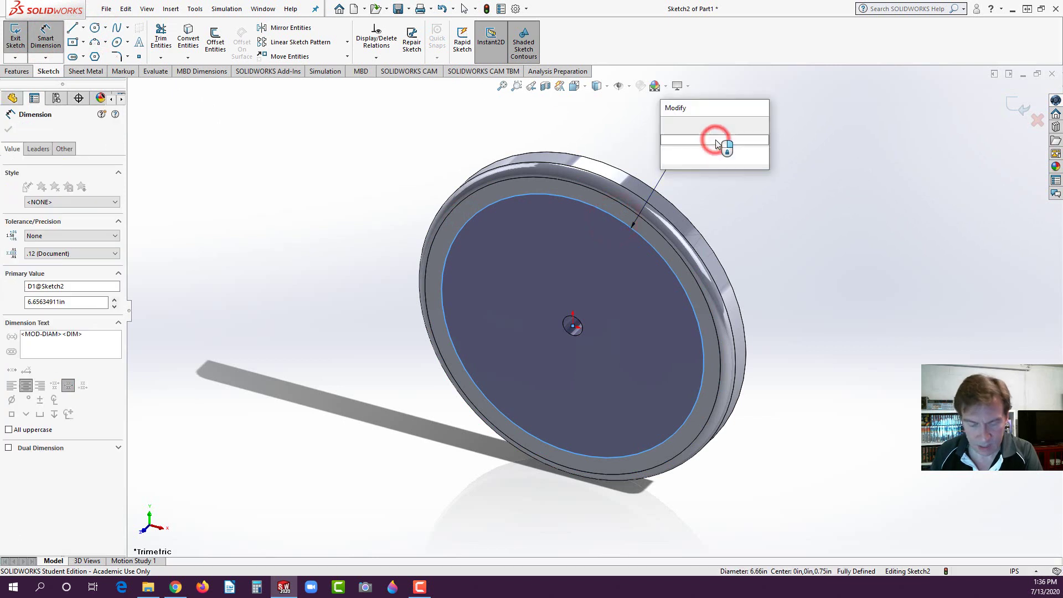
text(7)
key(Return)
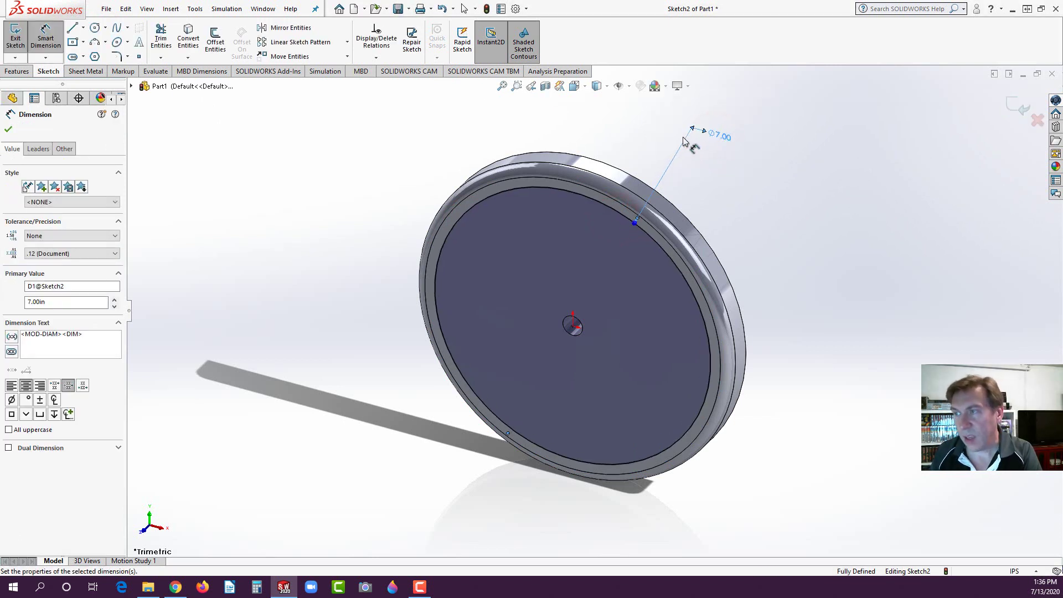
Step: Cut the 7 in circle into the front face with a blind extruded cut 0.125 in deep
click(12, 72)
click(165, 40)
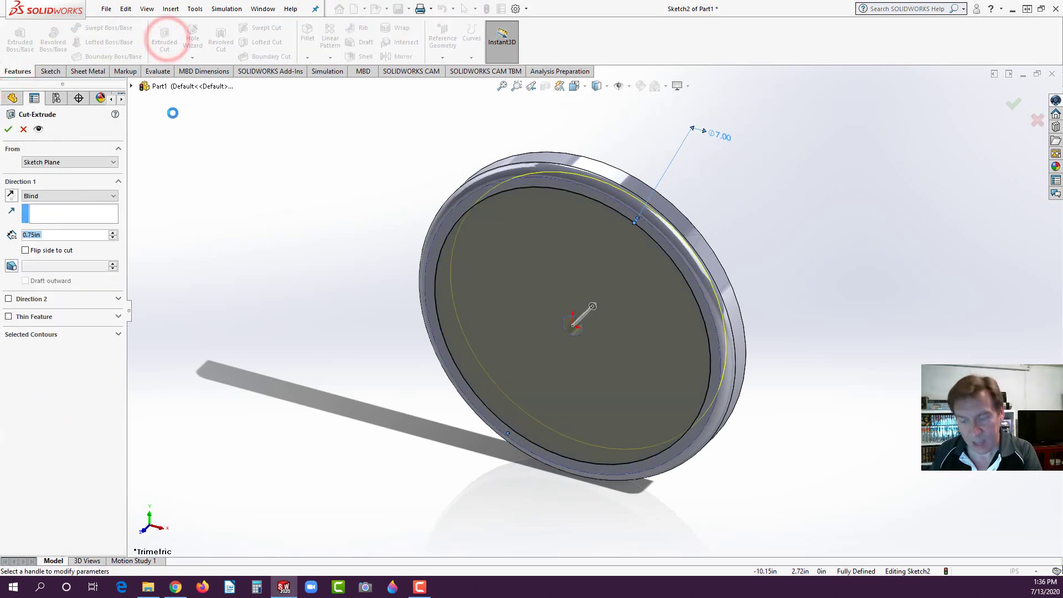
text(.125)
key(Return)
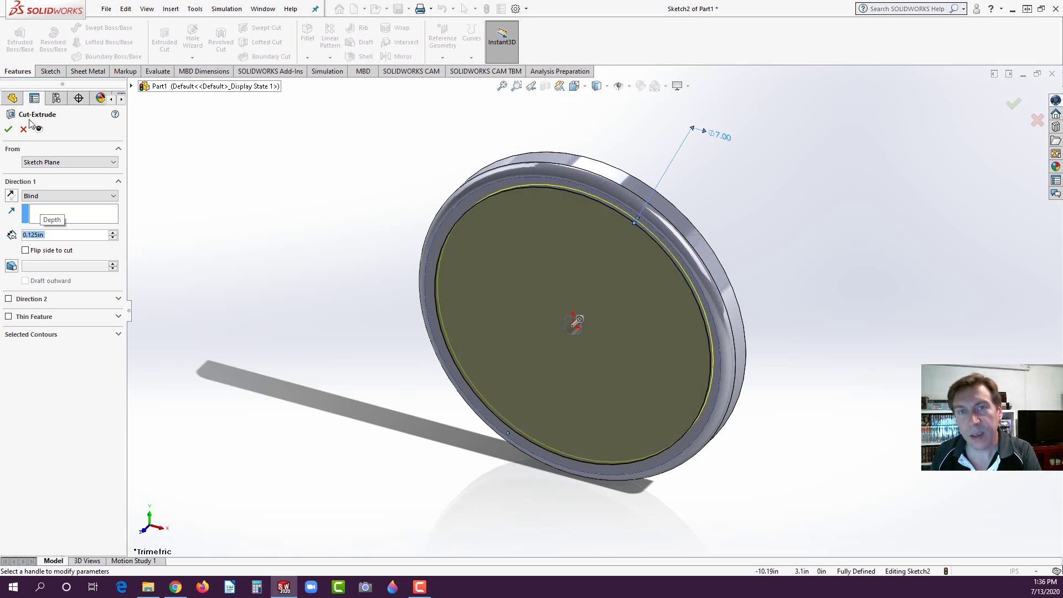
click(8, 129)
click(294, 183)
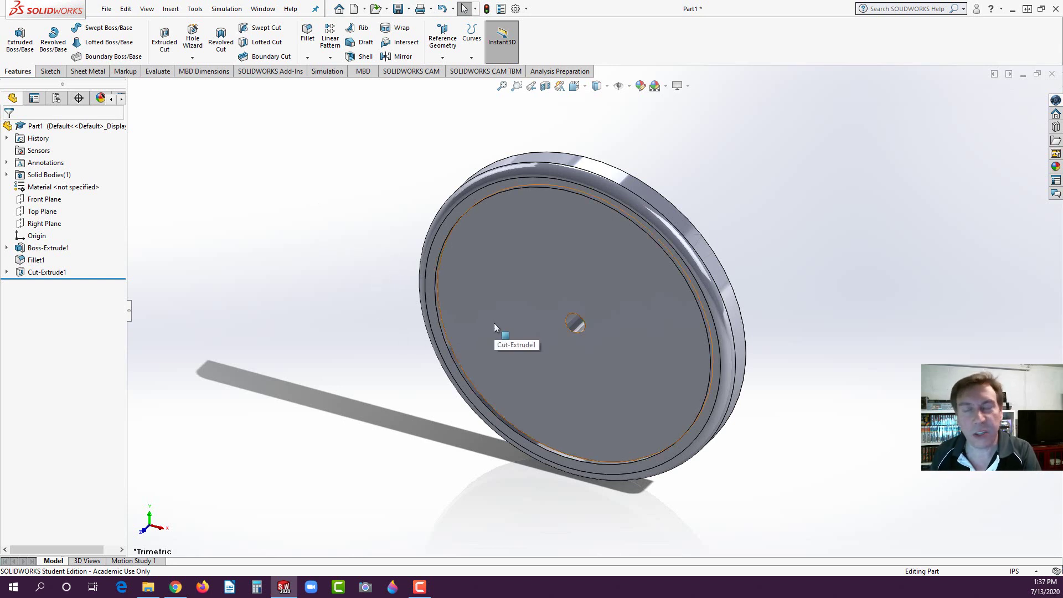
Step: Sketch a circle on the recess floor, concentric with the centre hole, and dimension its diameter to 6.5 in
click(516, 254)
click(570, 228)
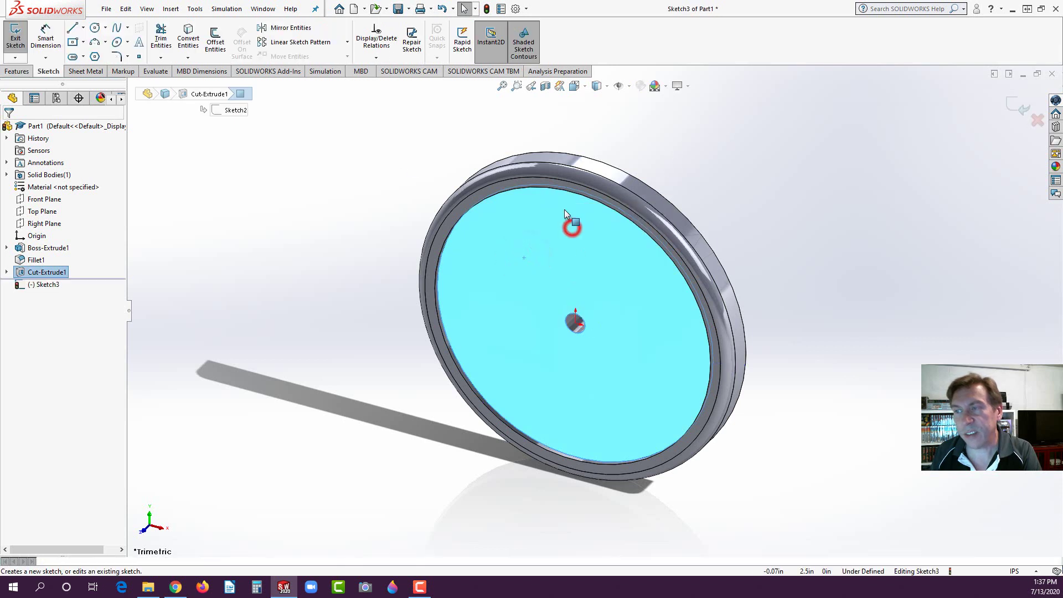
click(95, 28)
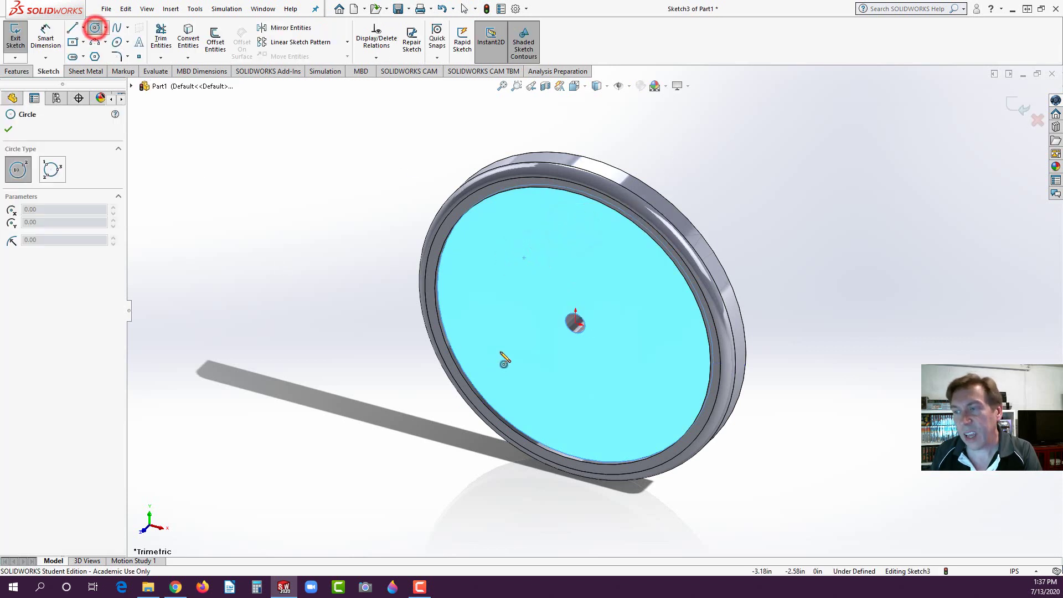
click(576, 323)
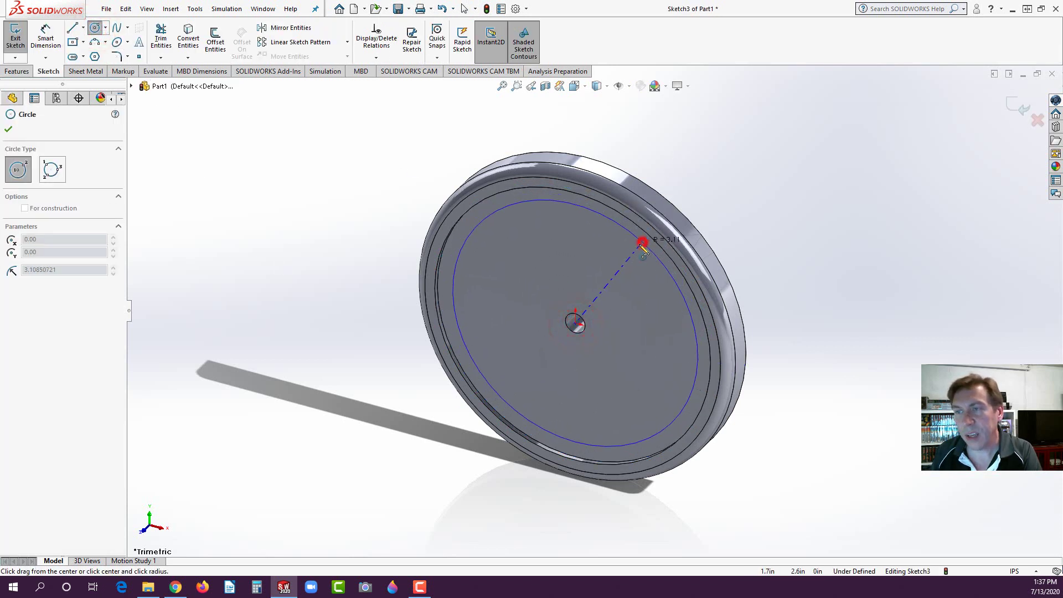
click(642, 244)
click(46, 35)
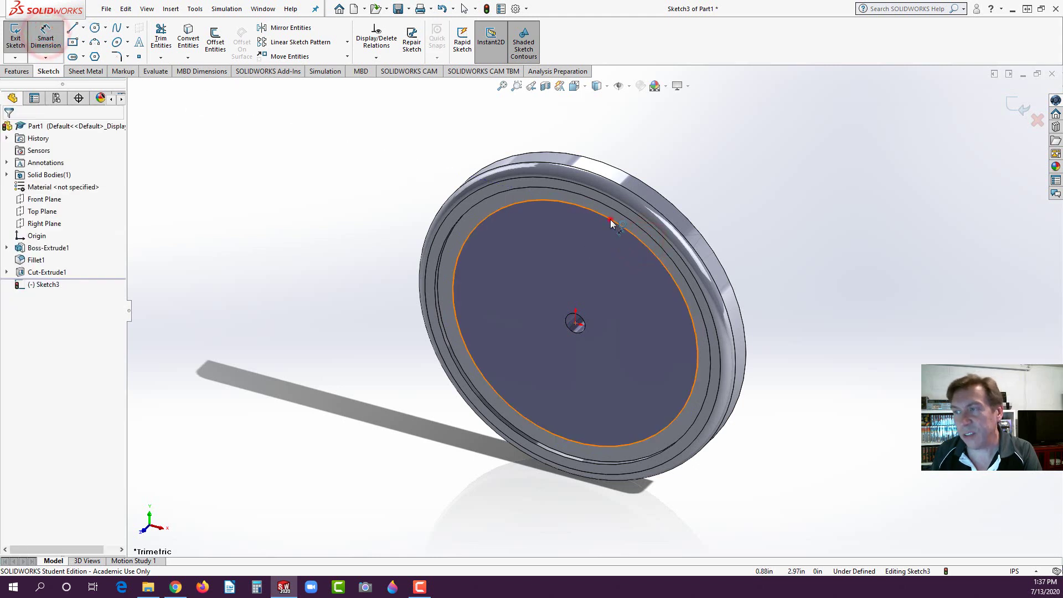
click(611, 222)
click(740, 166)
key(Return)
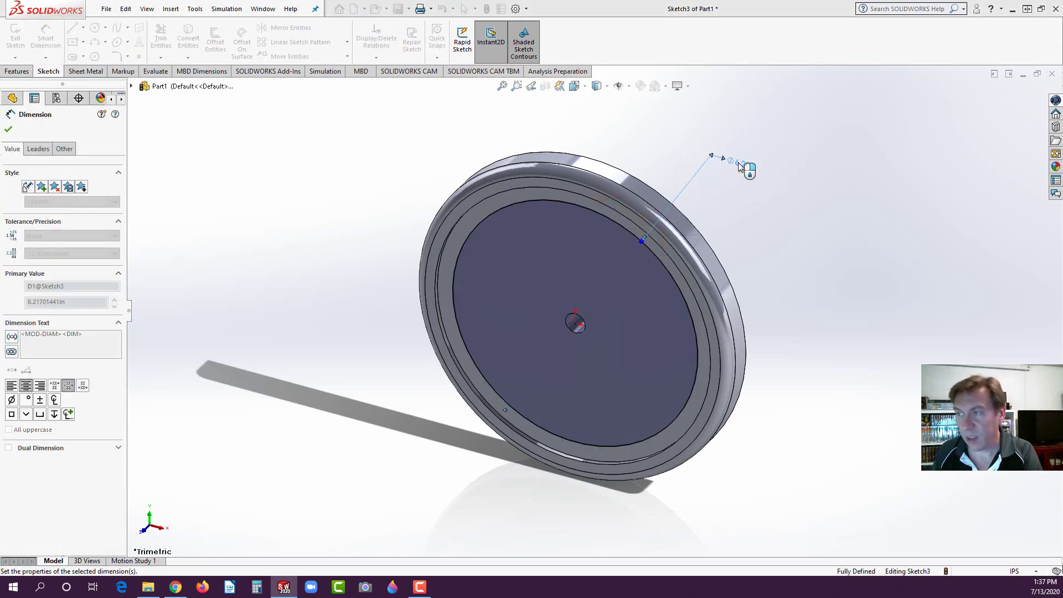
Step: Cut the 6.5 in circle into the recess floor with a blind extruded cut 0.375 in deep
click(13, 72)
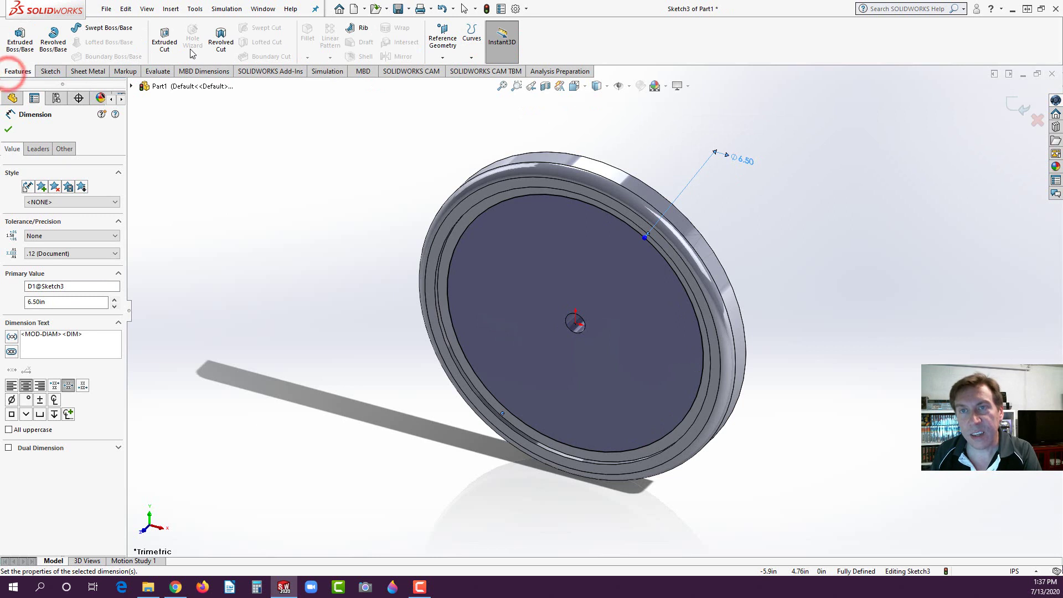
click(164, 40)
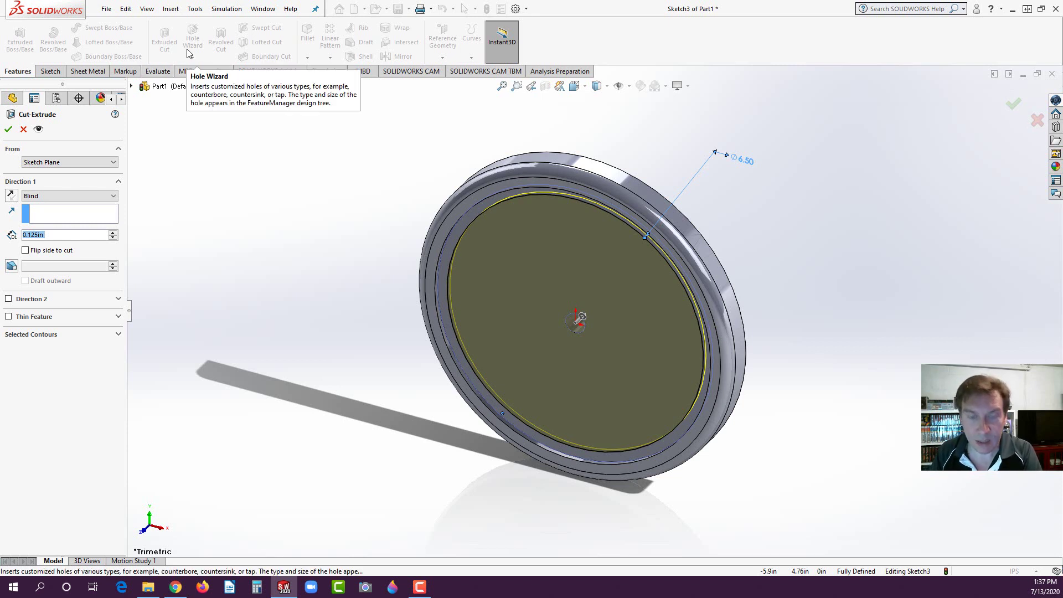
text(.37)
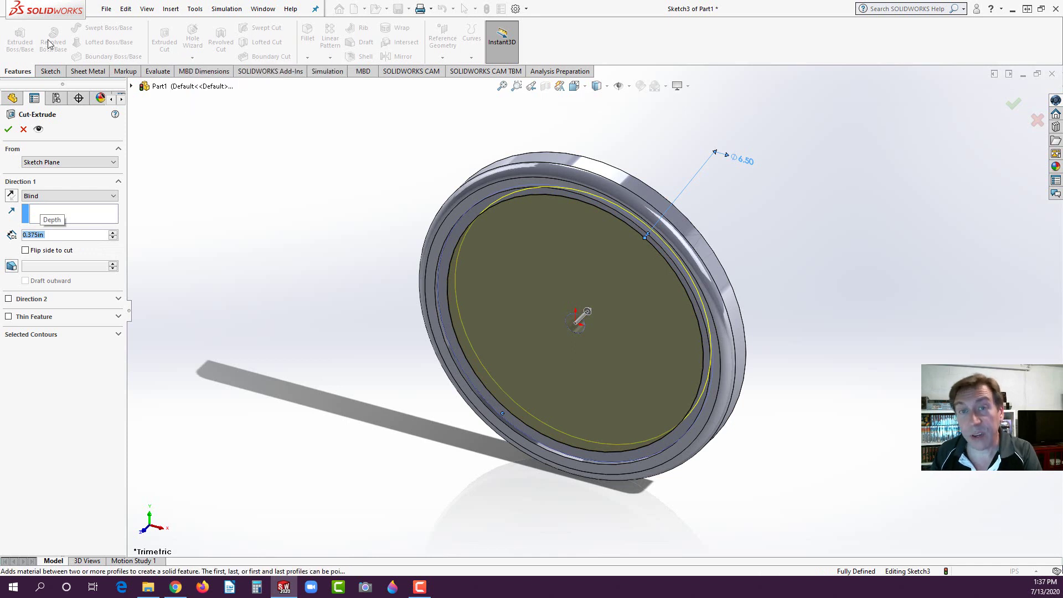
click(7, 129)
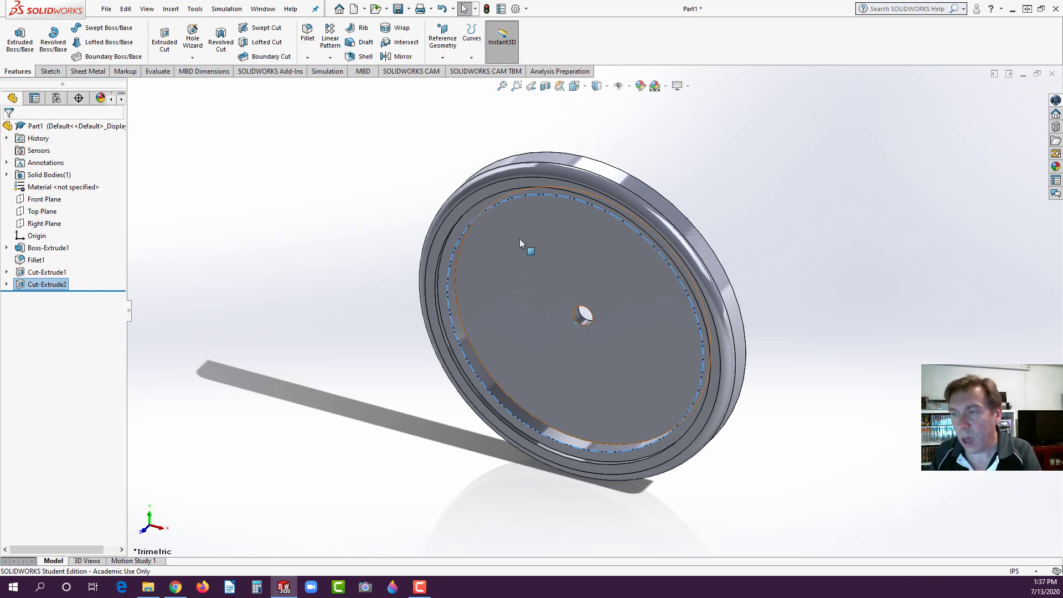
Step: Sketch a construction circle of about 2.68 in radius on the inner recess floor, centred on the origin
click(549, 253)
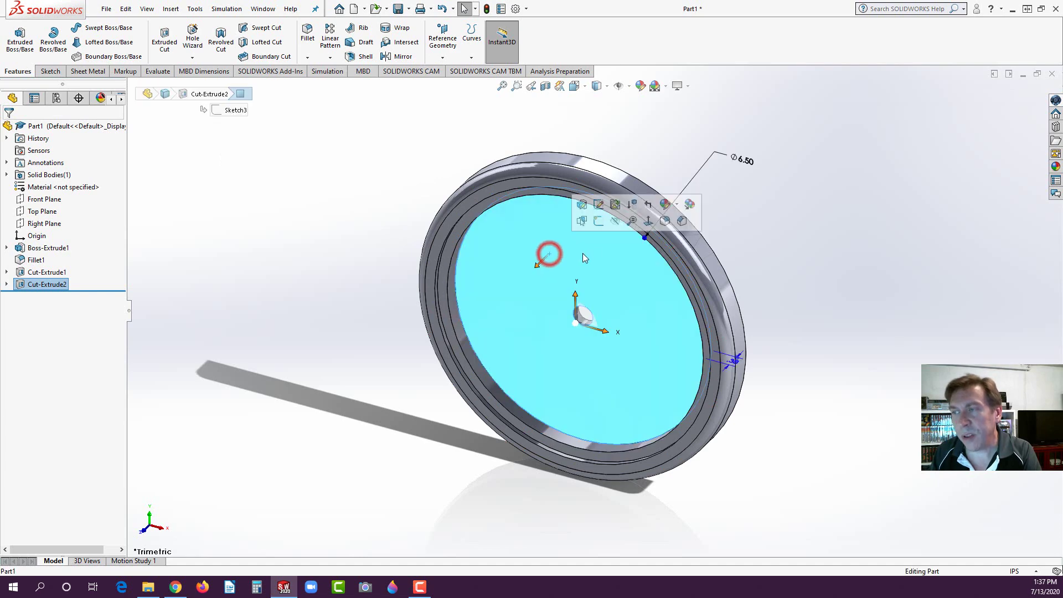
click(600, 224)
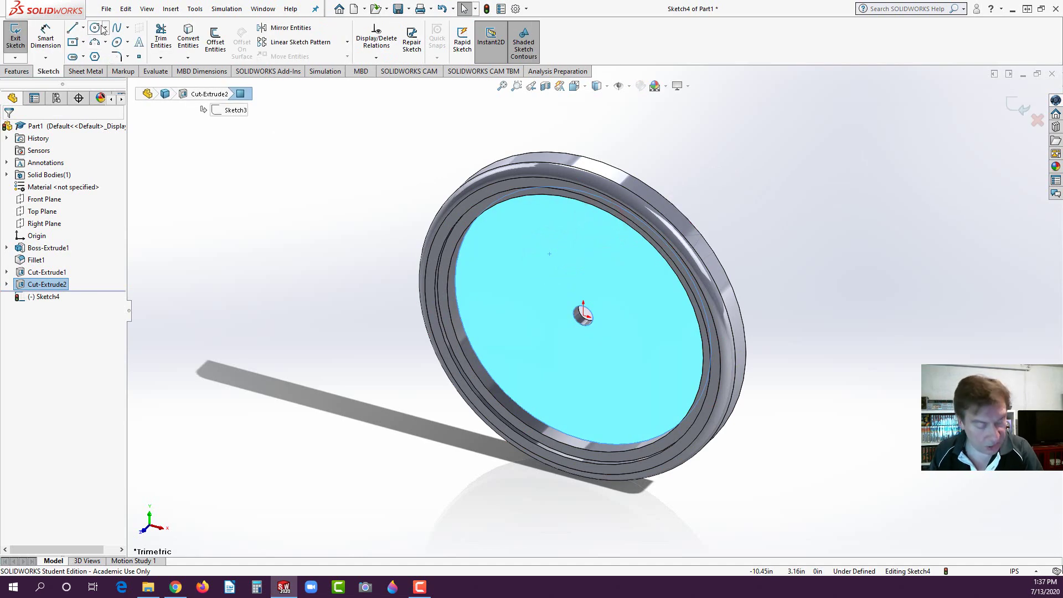
key(space)
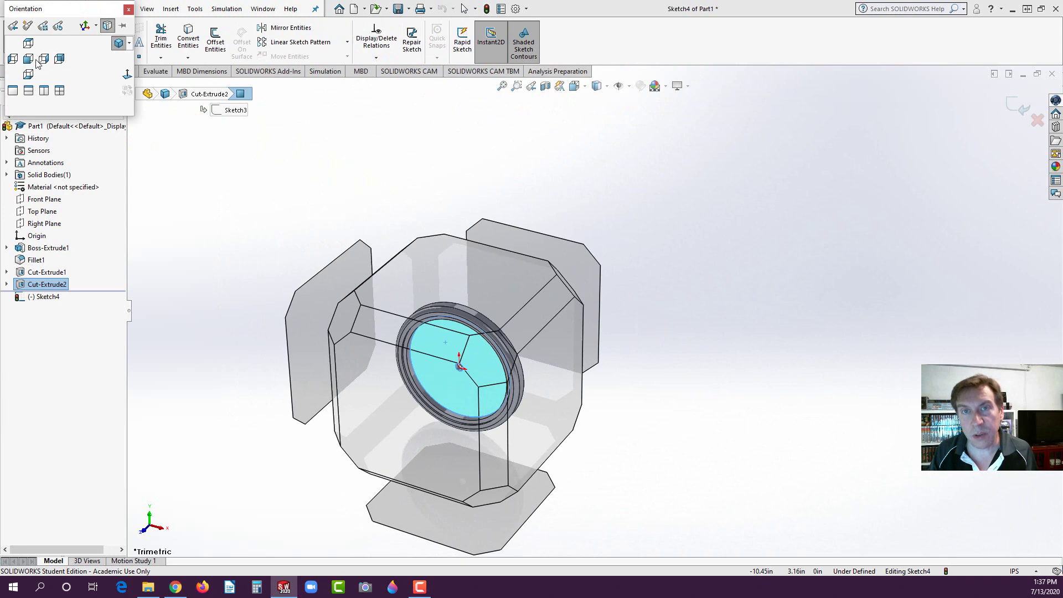
click(32, 59)
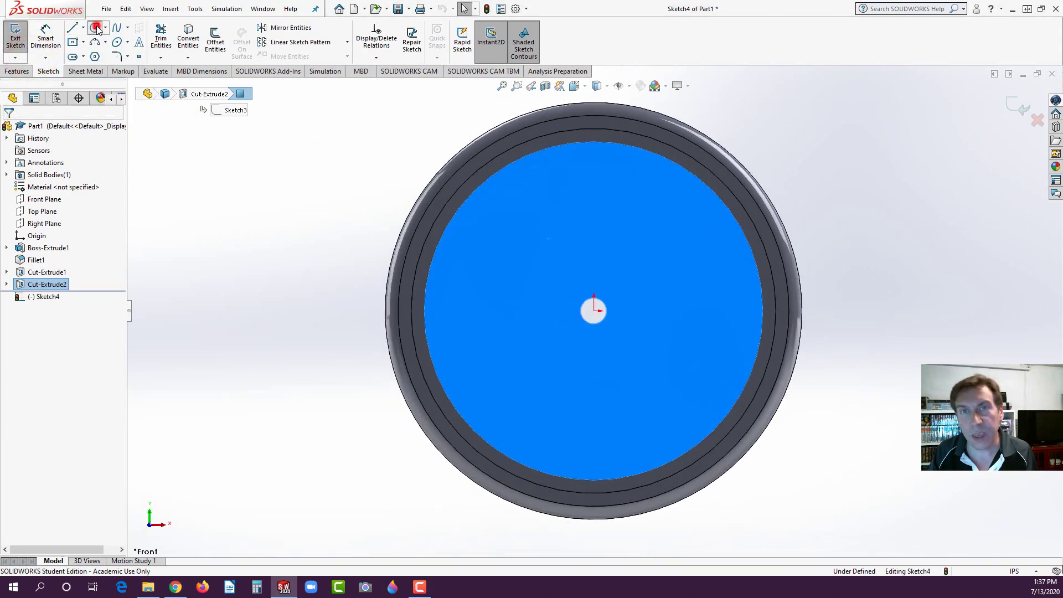
click(96, 27)
click(595, 311)
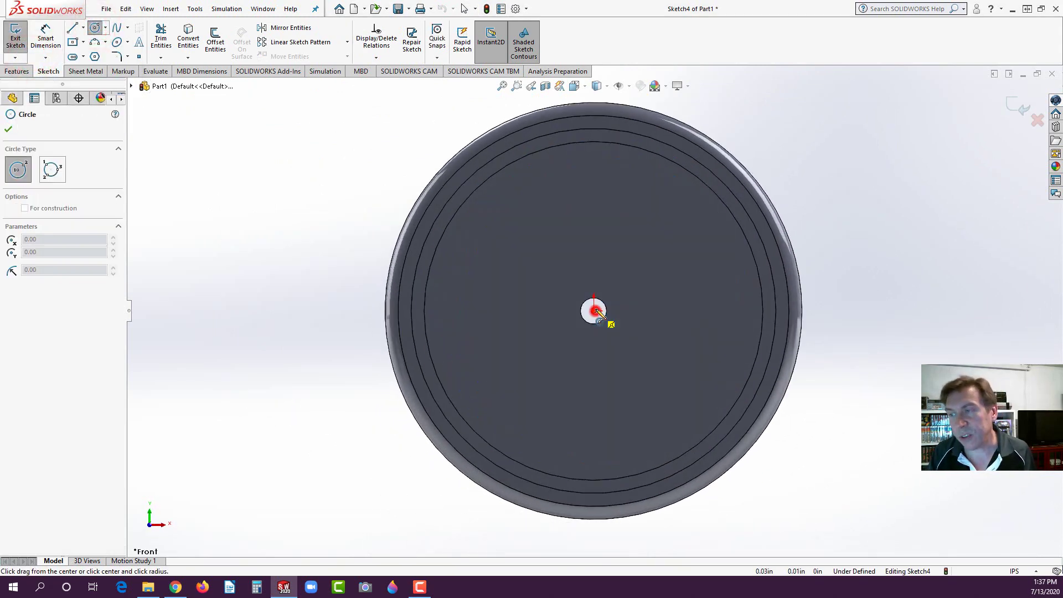
click(690, 210)
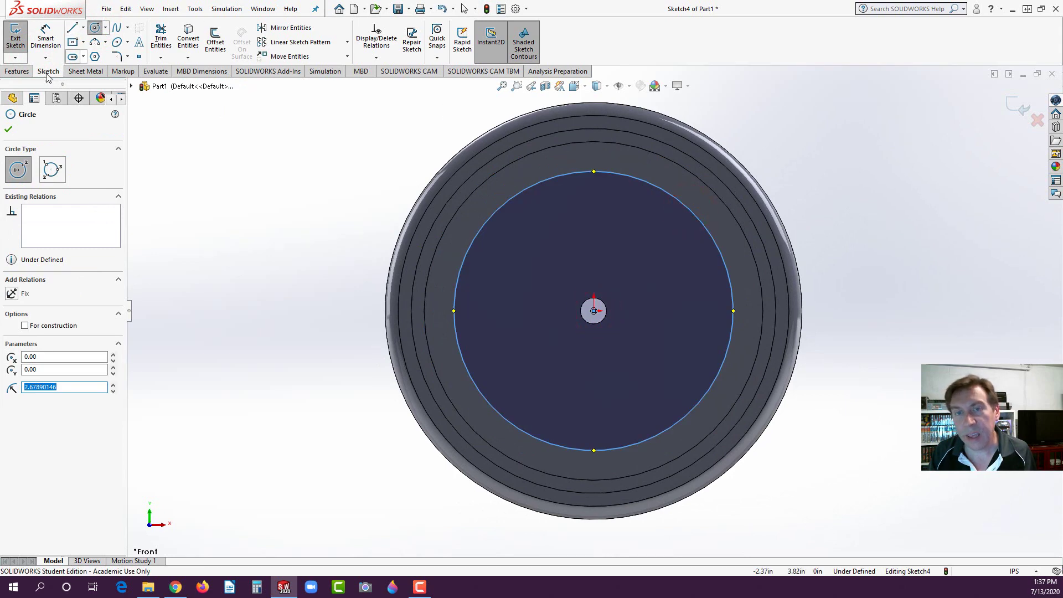
click(25, 326)
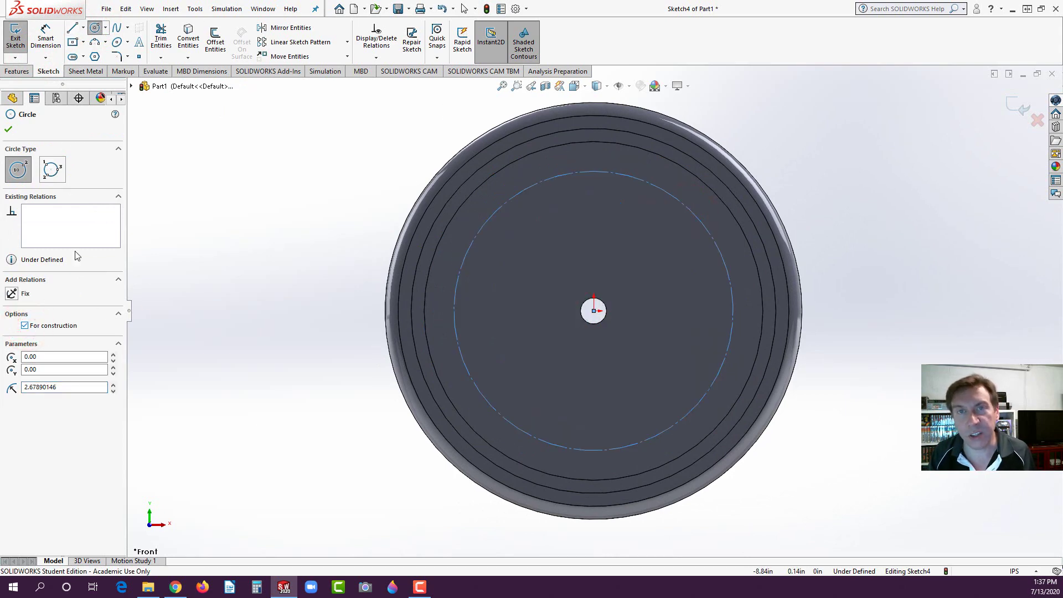
Step: Dimension the construction circle's diameter to 5 in
click(46, 36)
click(700, 221)
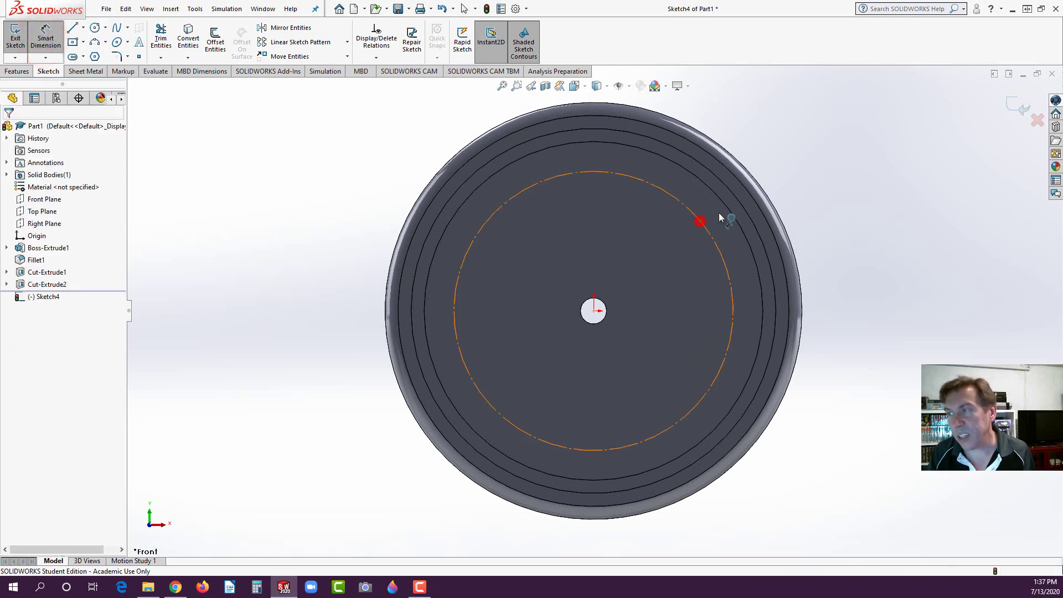
click(820, 138)
text(5)
key(Return)
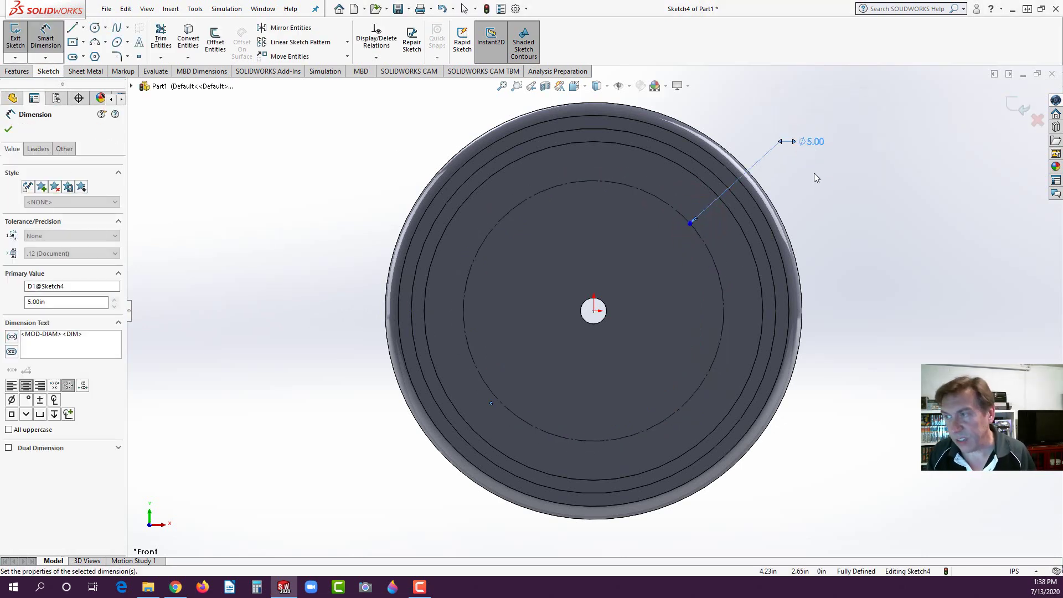
Step: Sketch a small circle centred on the top quadrant of the construction circle and dimension its diameter to 0.375 in
click(95, 27)
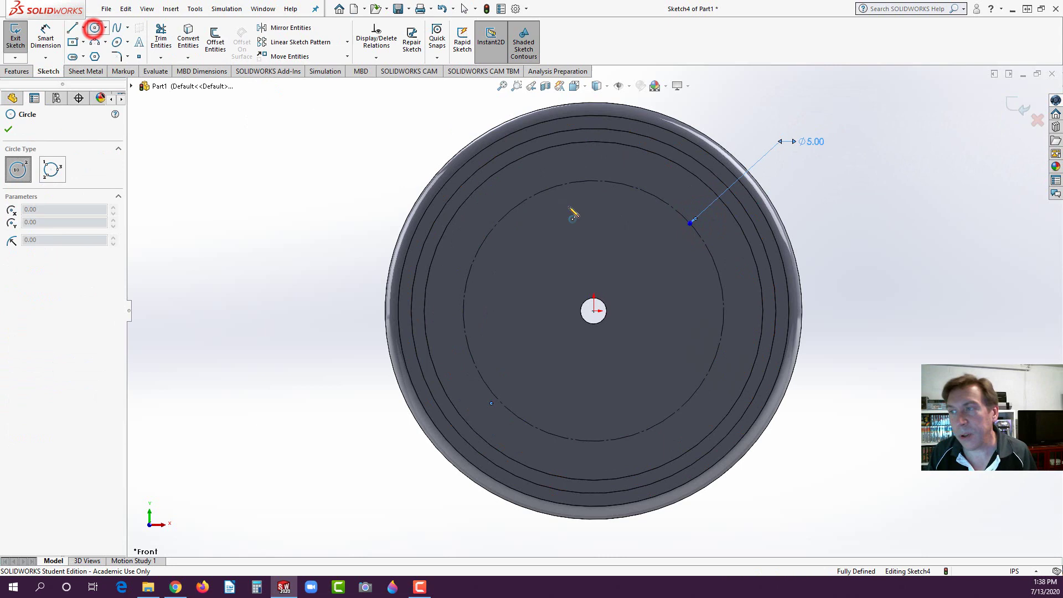
click(594, 182)
click(609, 175)
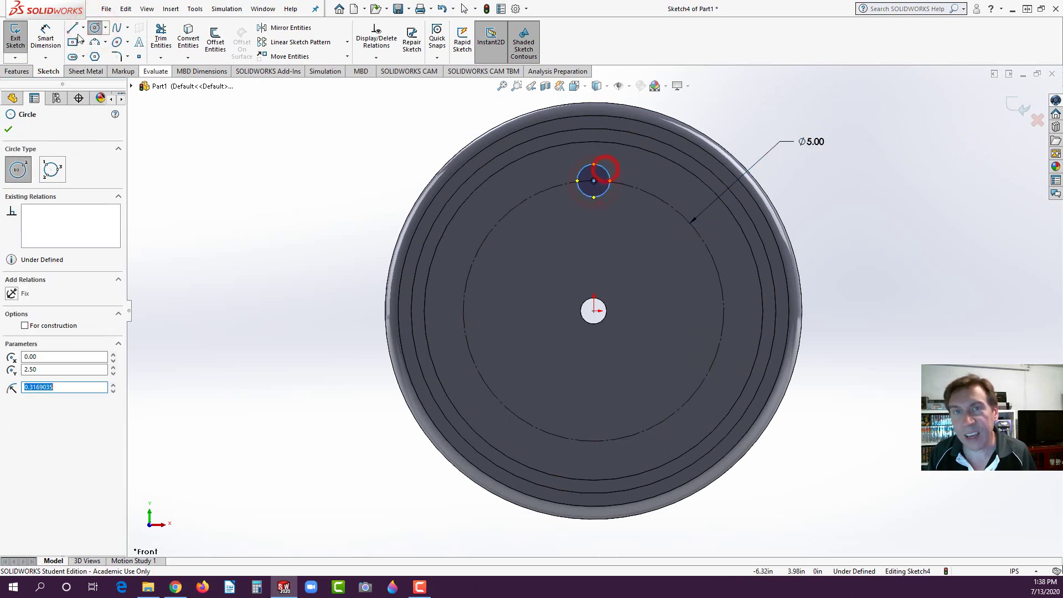
click(45, 36)
click(609, 172)
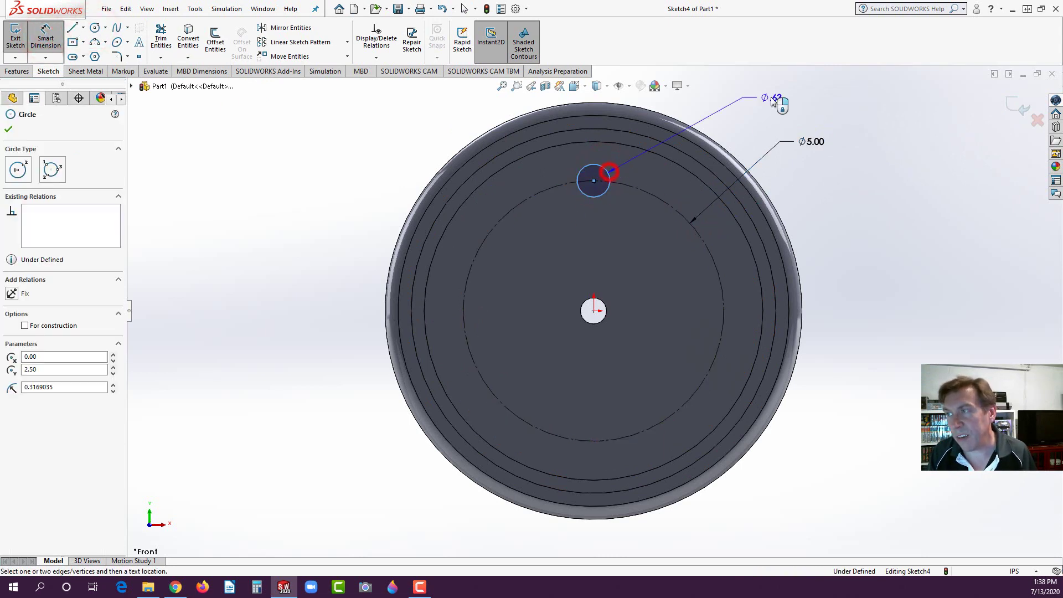
click(764, 100)
text(.375)
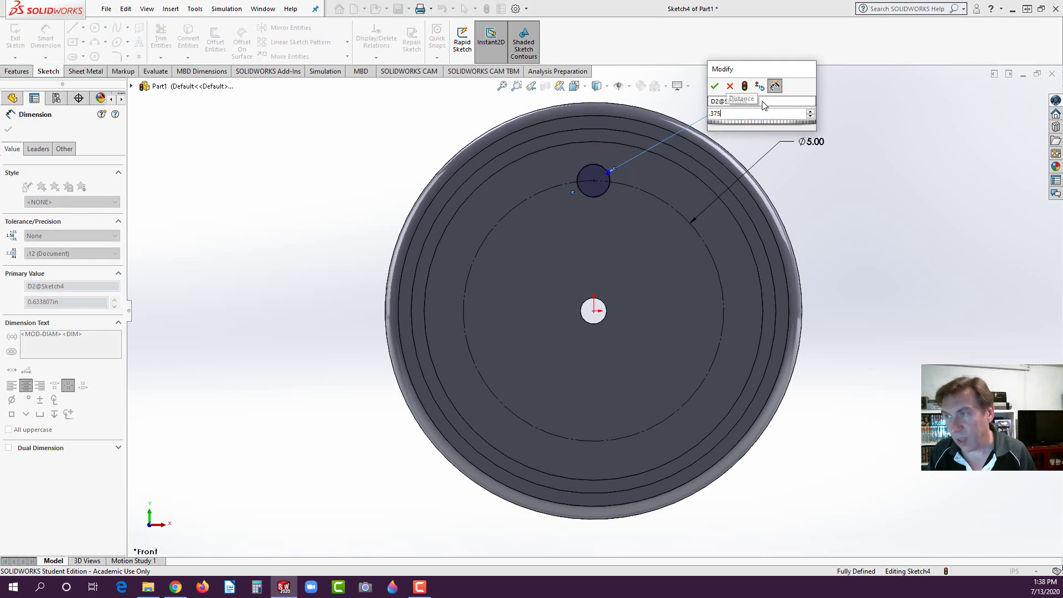
key(Return)
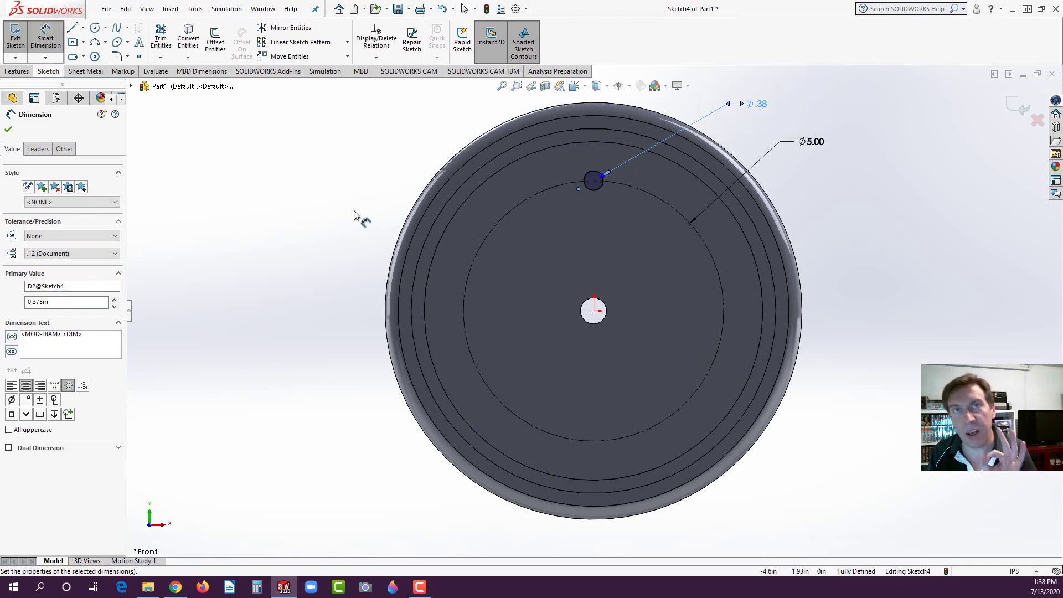
Step: Extrude the 0.375 in circle as a blind boss 0.1 in high from the recess floor
click(18, 72)
click(20, 39)
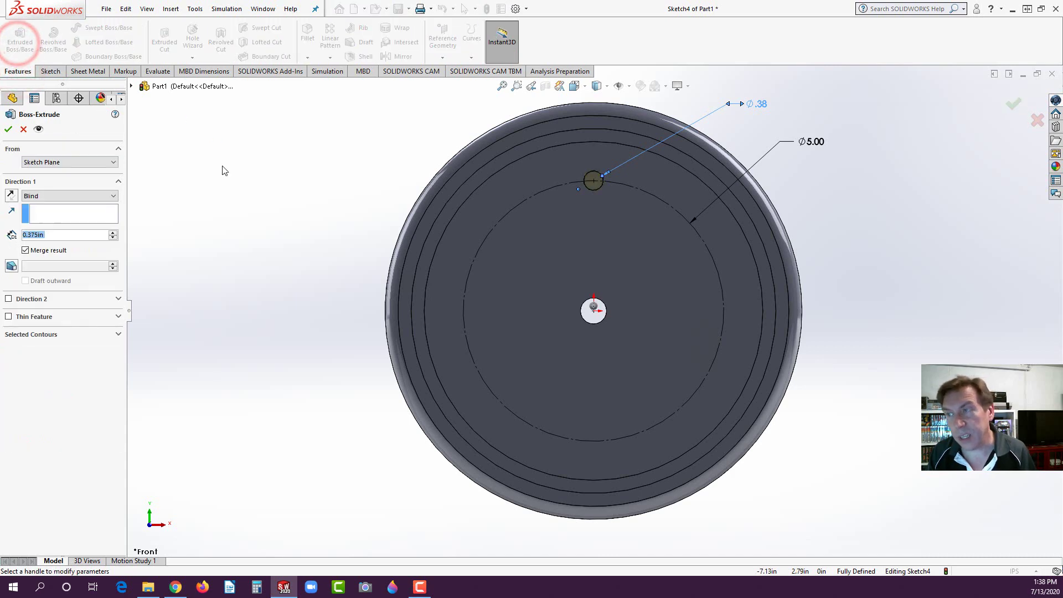
text(.1)
key(Return)
key(Return)
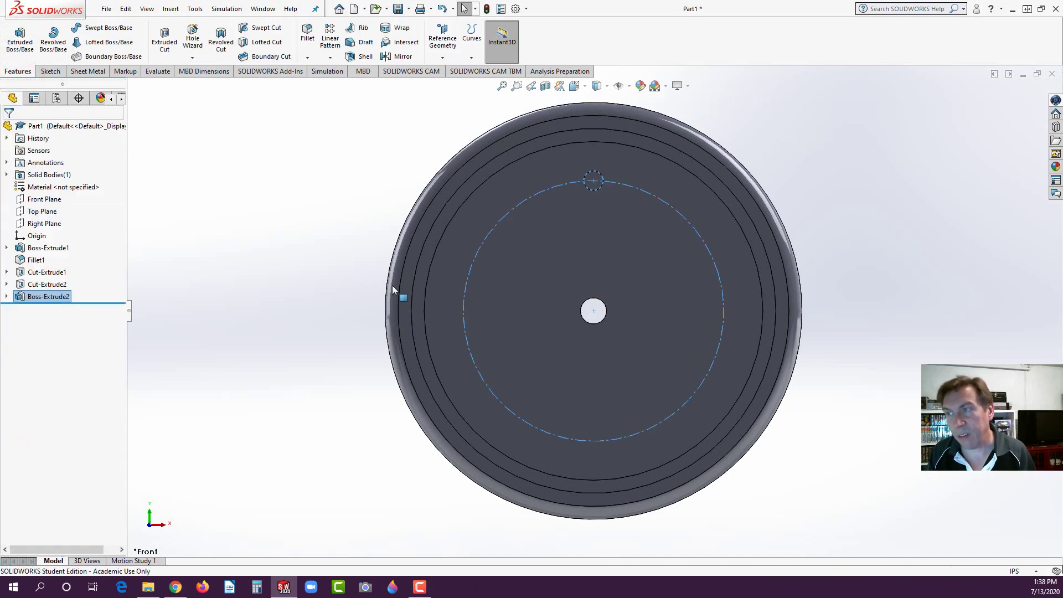
Step: Circular-pattern the small round boss about the disc's outer rim face with 12 equally spaced instances over 360 degrees
middle_drag(395, 290, 380, 356)
click(380, 359)
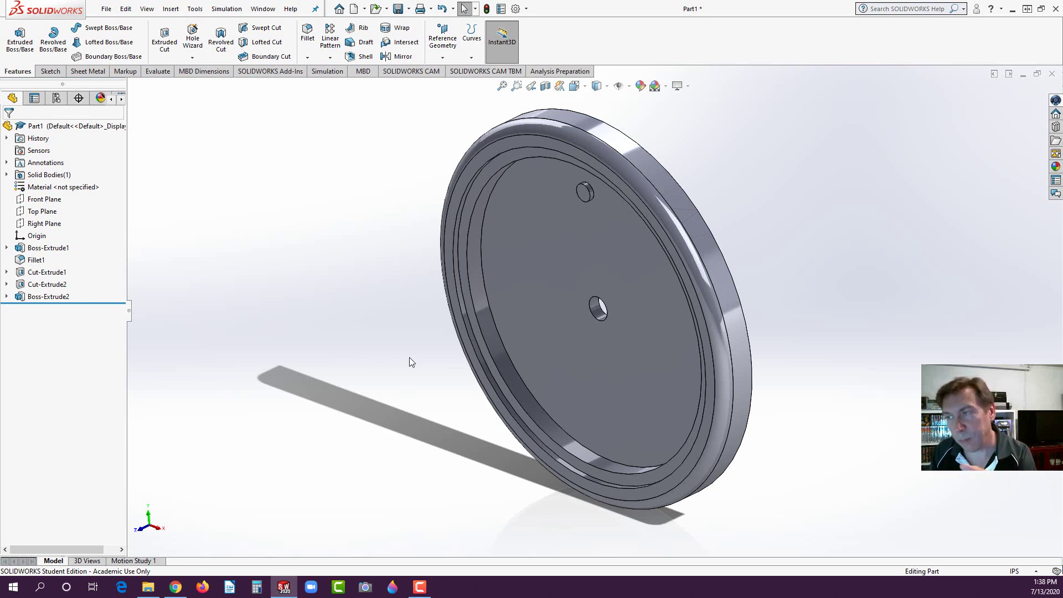
click(34, 298)
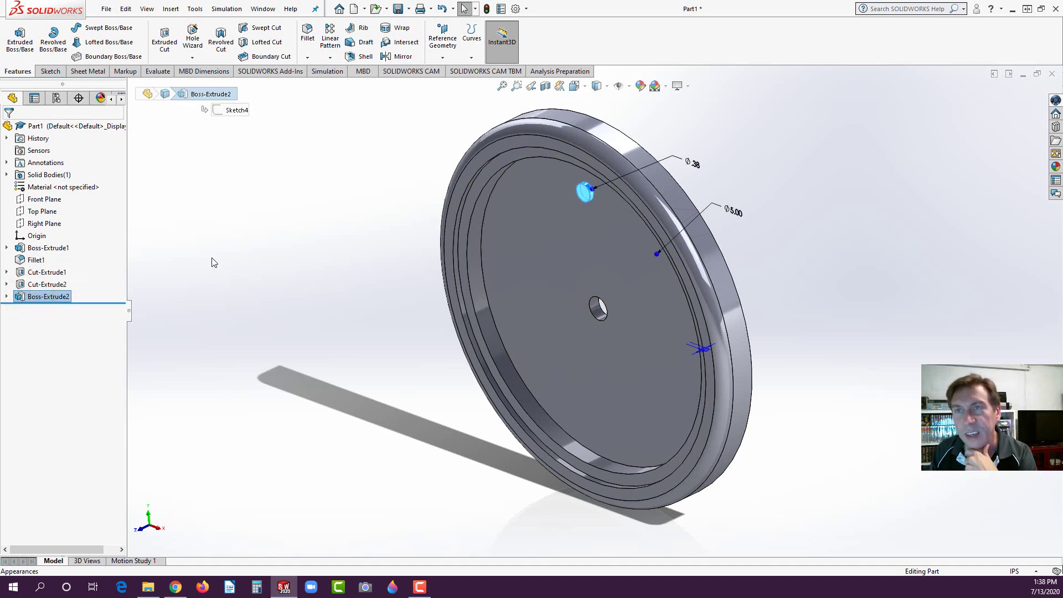
click(331, 56)
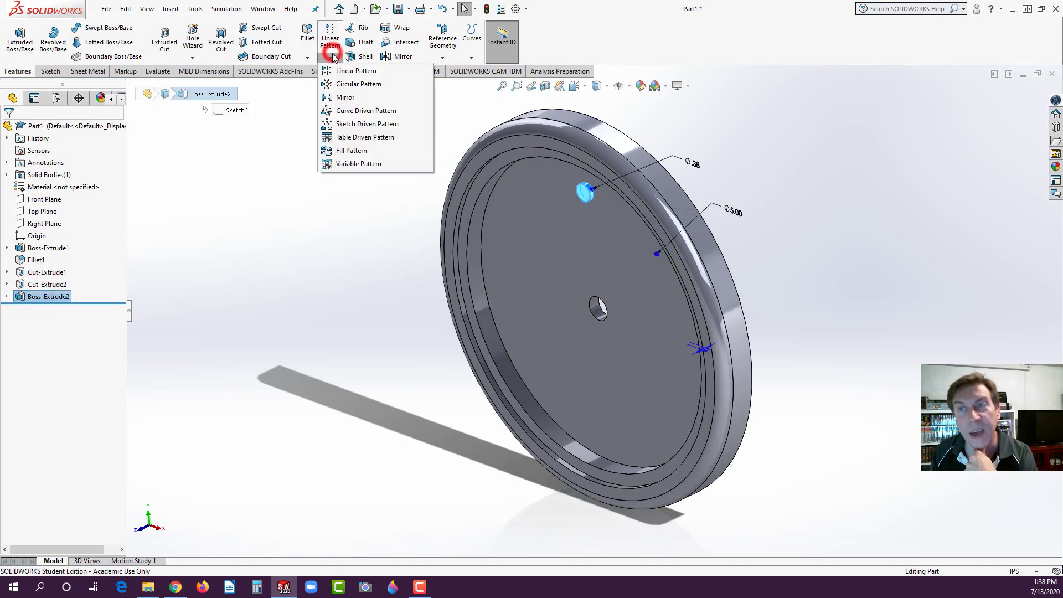
click(332, 85)
click(666, 185)
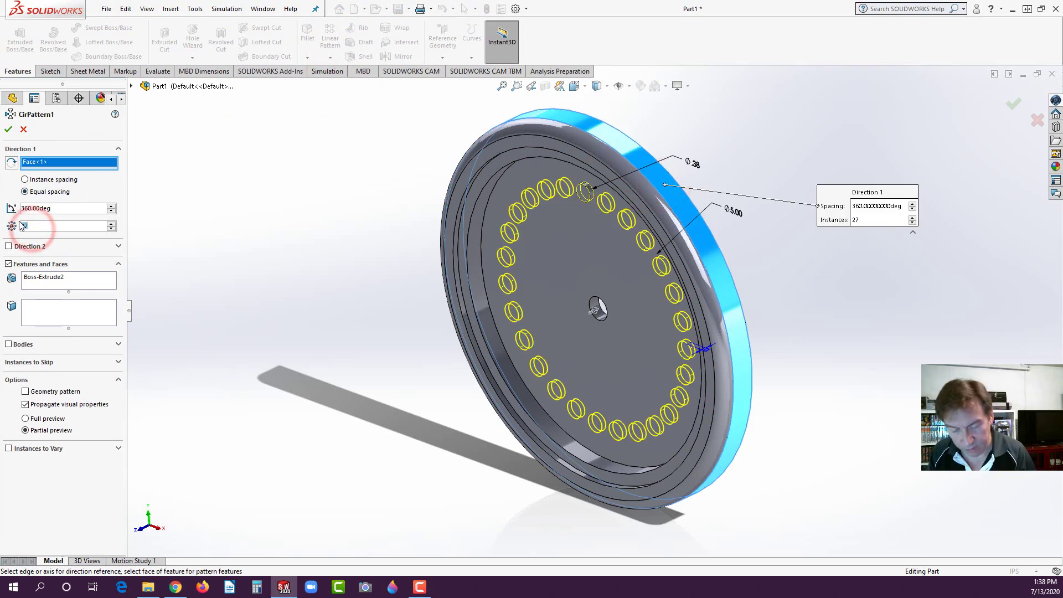
text(12)
key(Return)
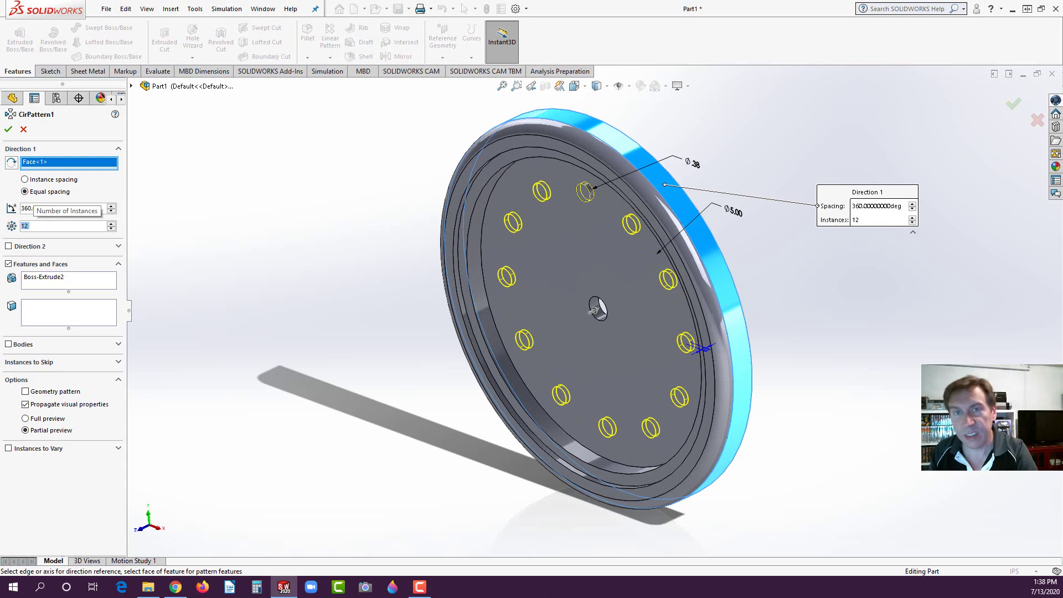
click(9, 129)
Step: Sketch a circle on the disc's back face, concentric with the centre hole, and dimension its diameter to 7.5 in
middle_drag(663, 330, 487, 275)
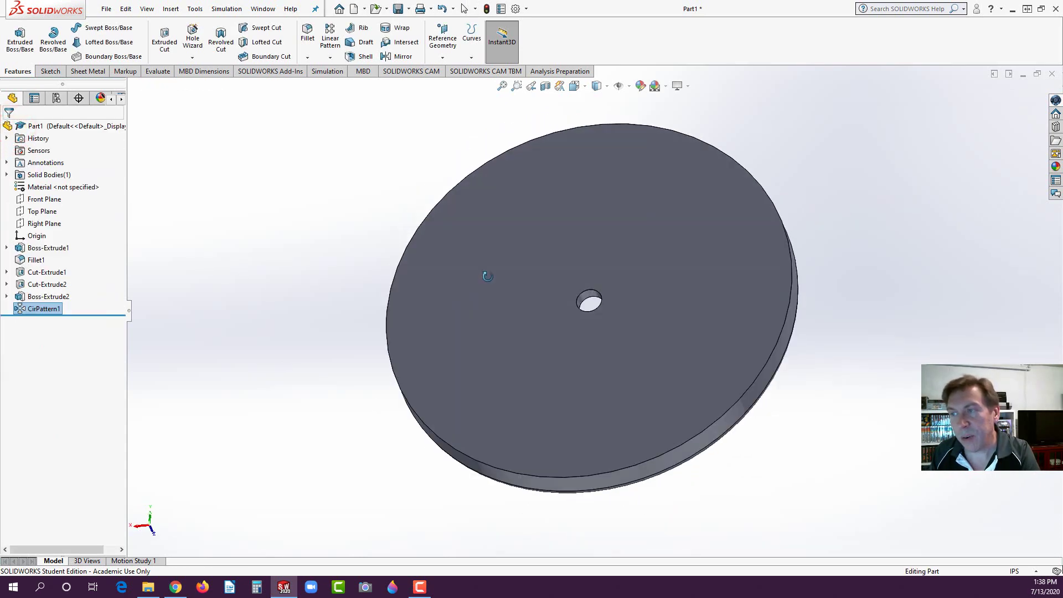
click(550, 229)
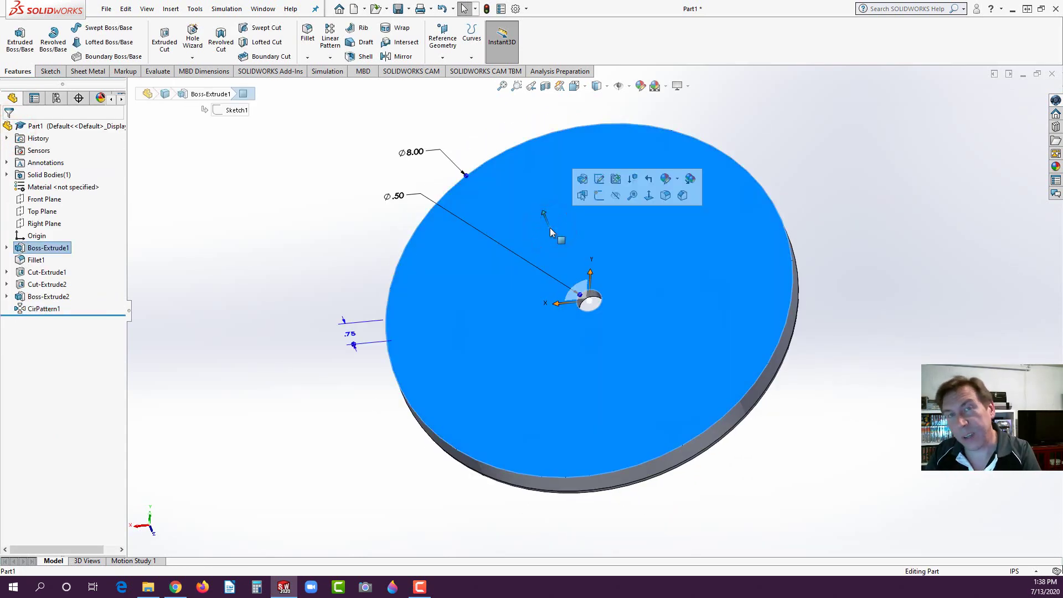
click(598, 196)
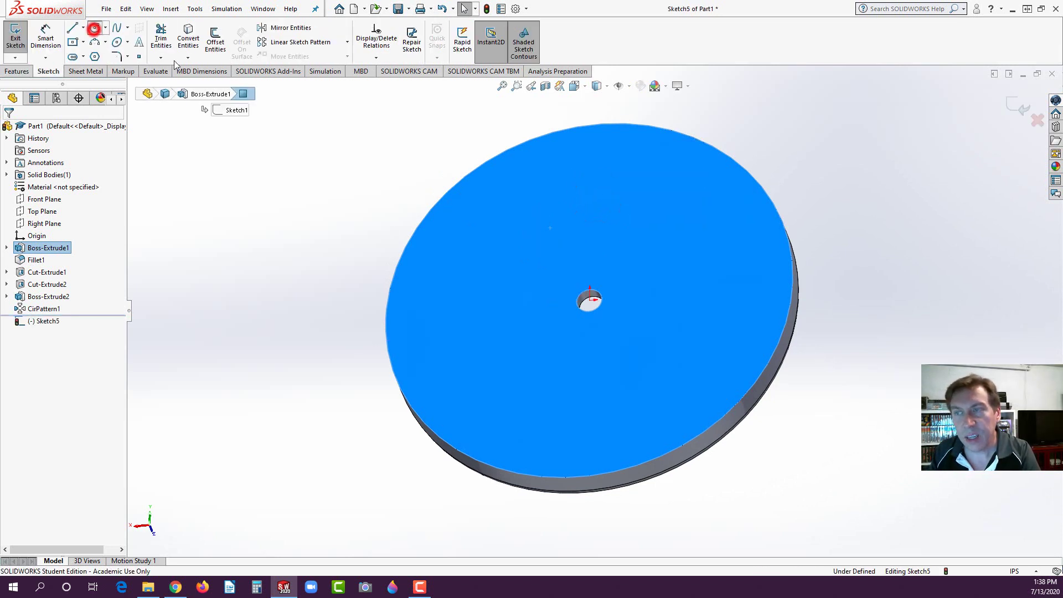
click(94, 28)
click(589, 300)
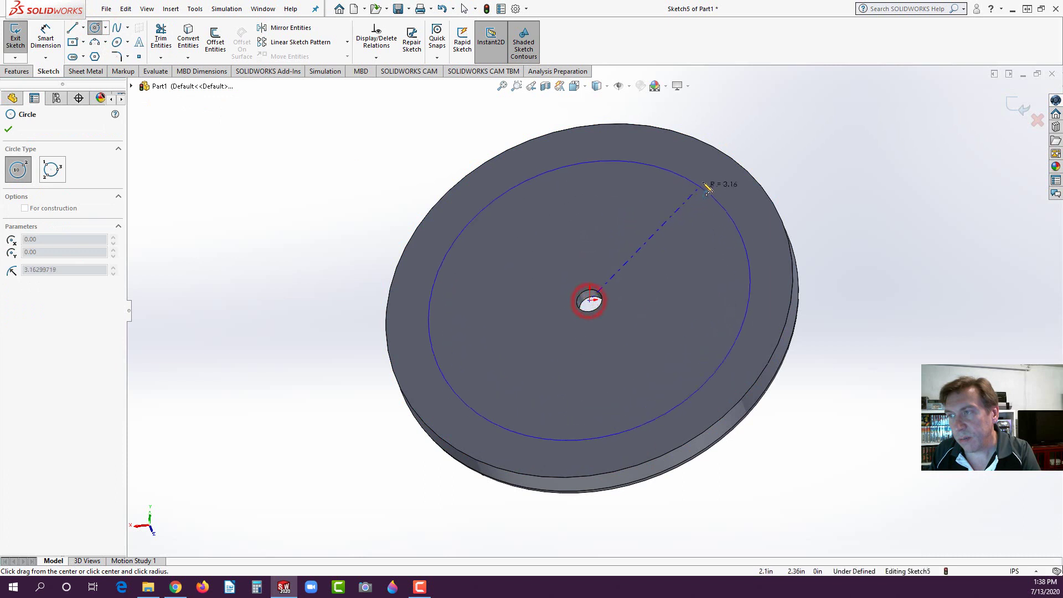
click(712, 159)
key(Escape)
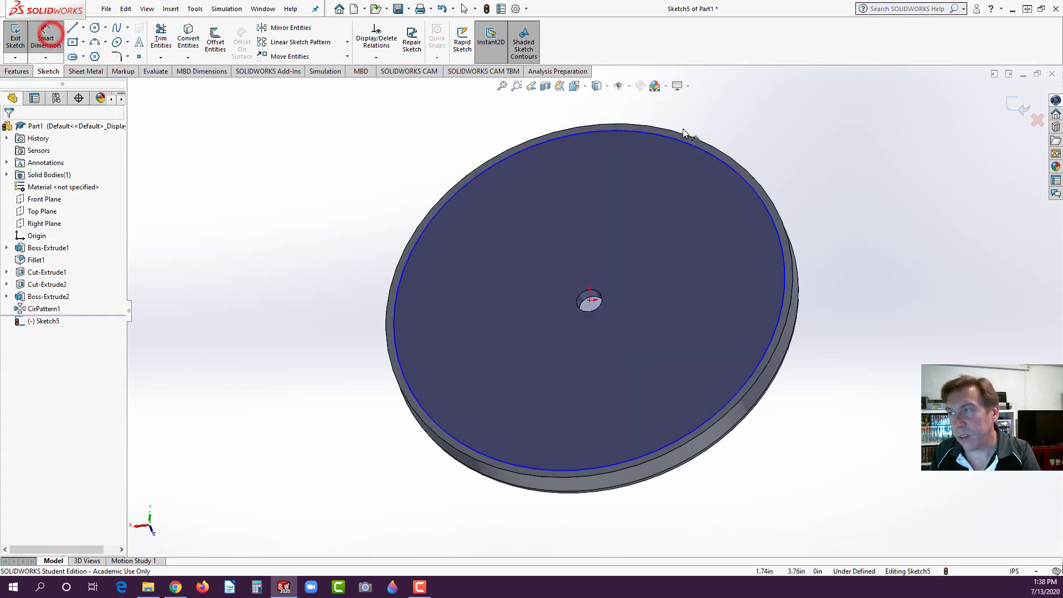
click(687, 138)
click(807, 104)
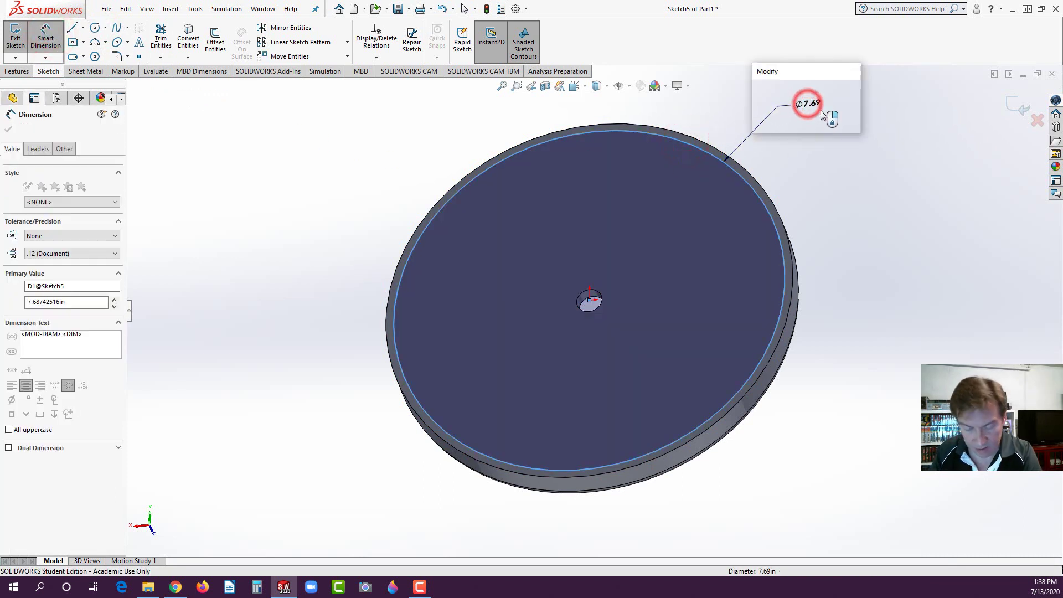
text(7.5)
key(Return)
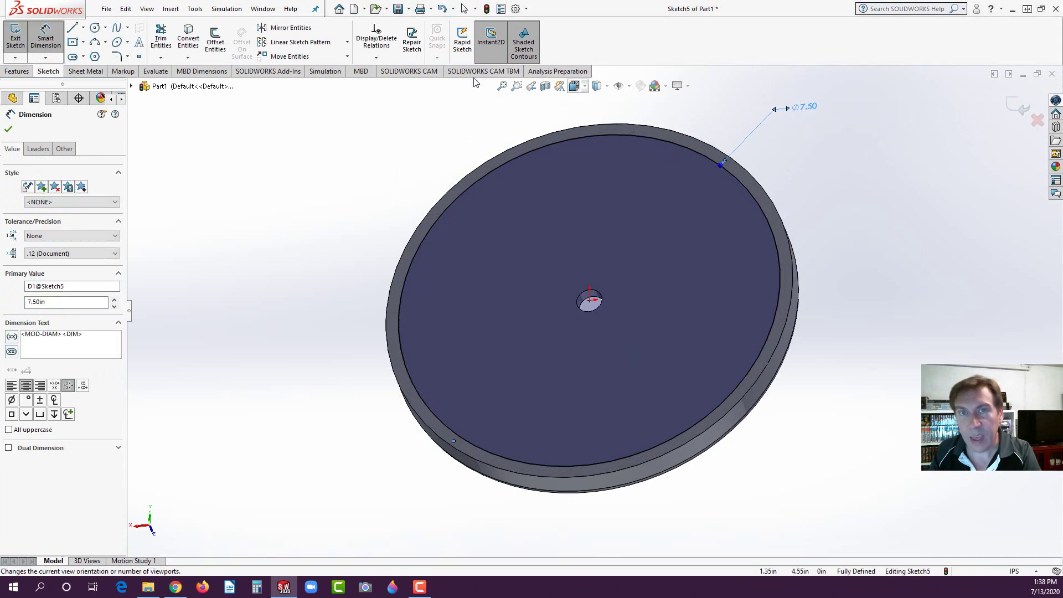
Step: Cut the 7.5 in circle into the back face with a blind extruded cut 0.125 in deep
click(19, 72)
click(165, 39)
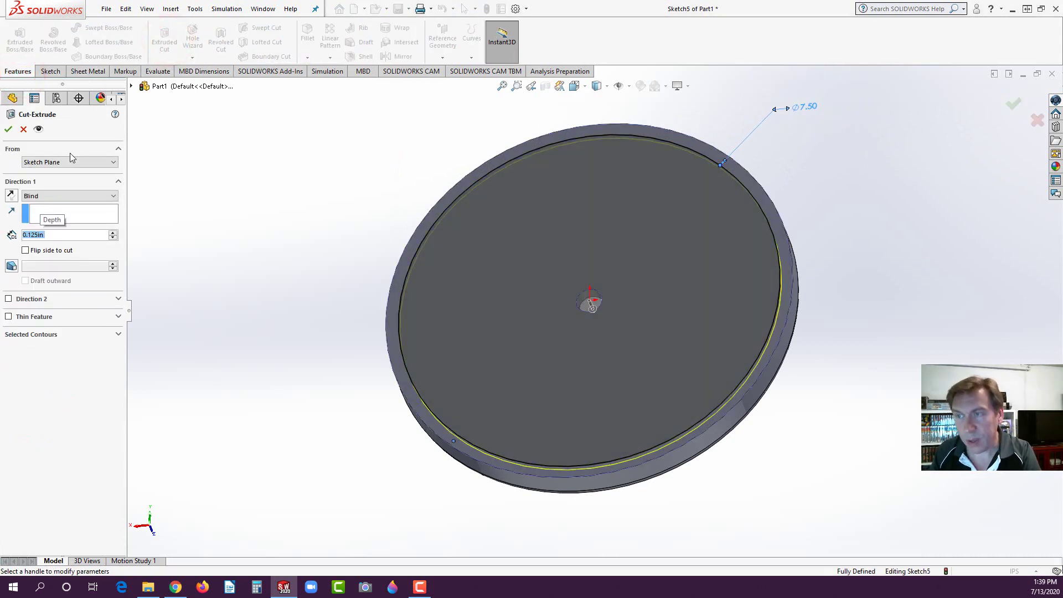
click(8, 128)
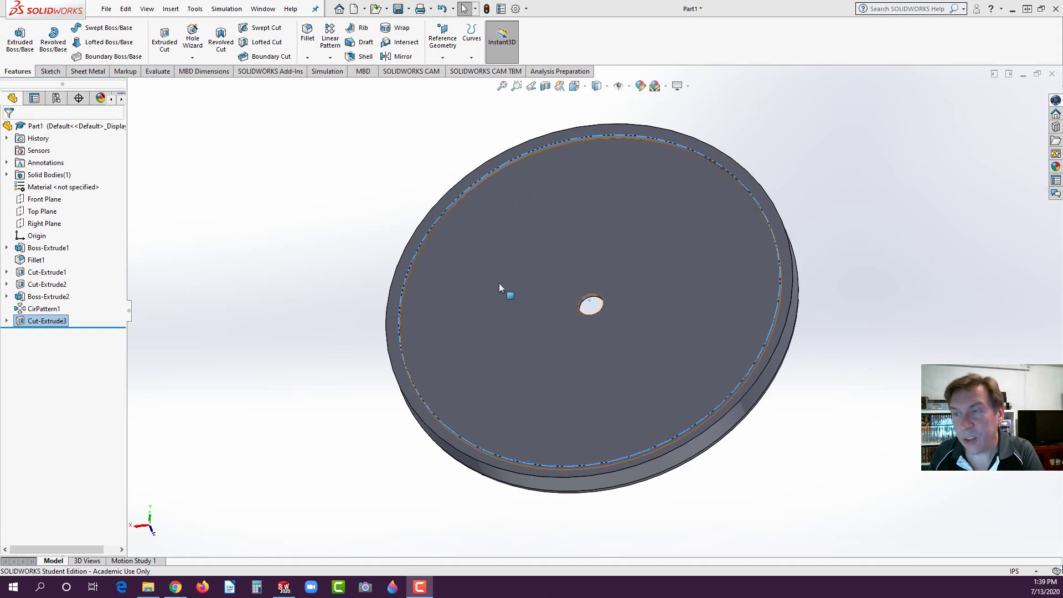
Step: Start a sketch on the back recess floor and draw a vertical centerline about 2.5 in long from above down to the origin
click(540, 252)
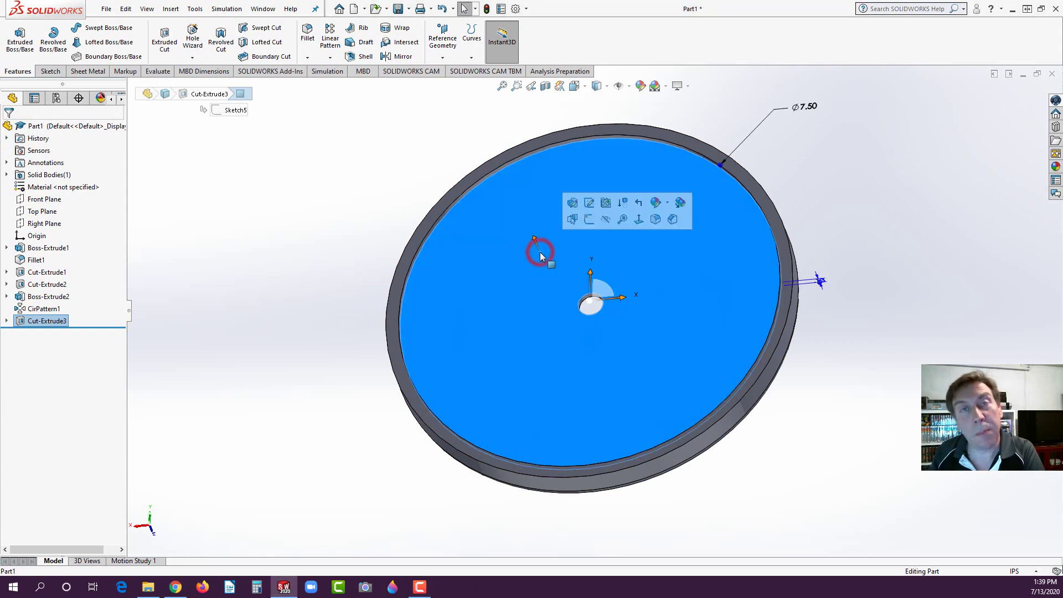
click(589, 220)
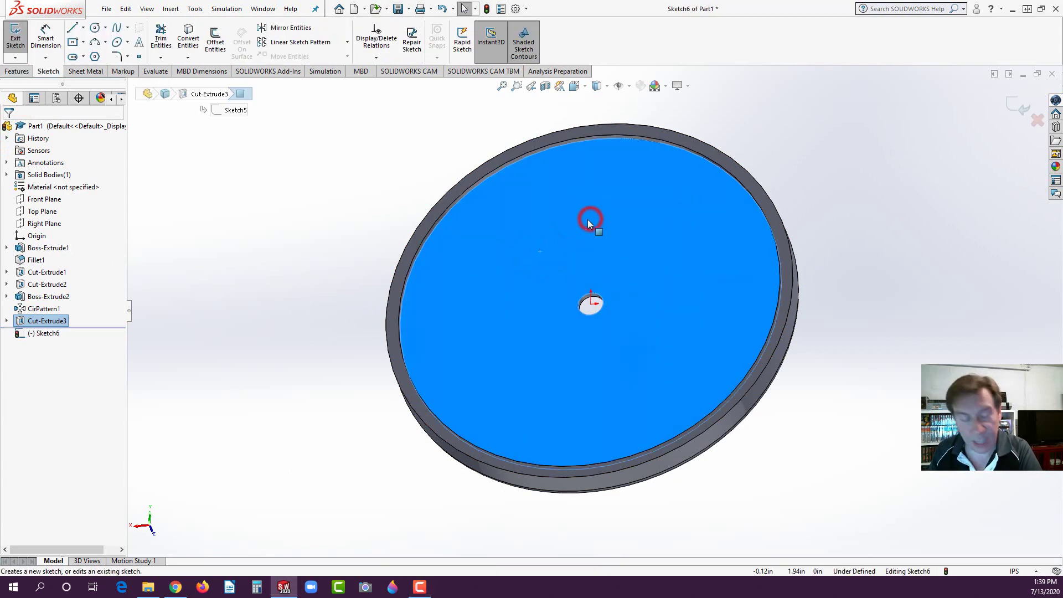
key(space)
click(428, 280)
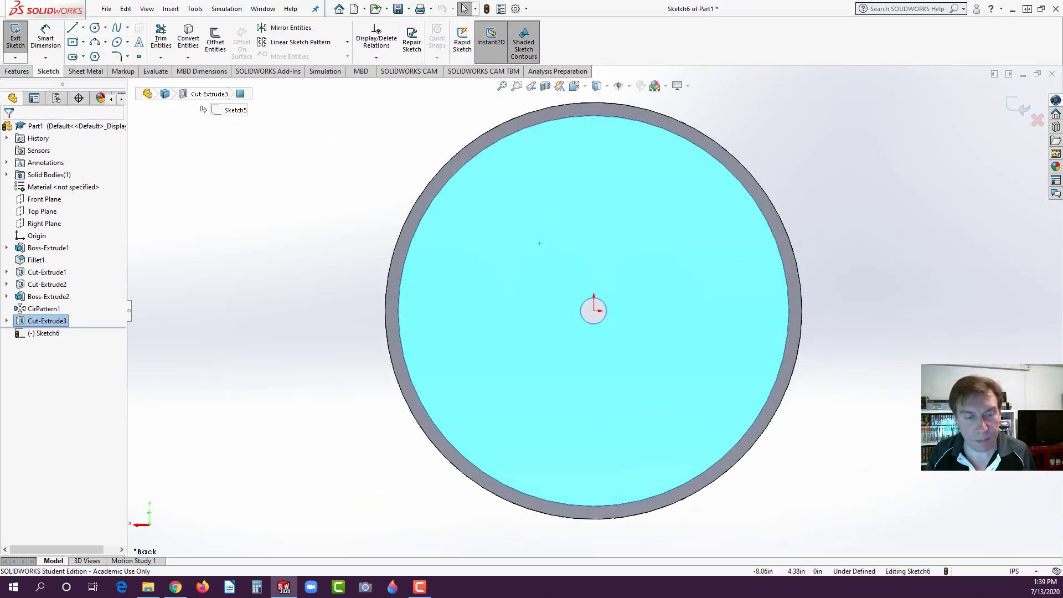
click(82, 27)
click(83, 50)
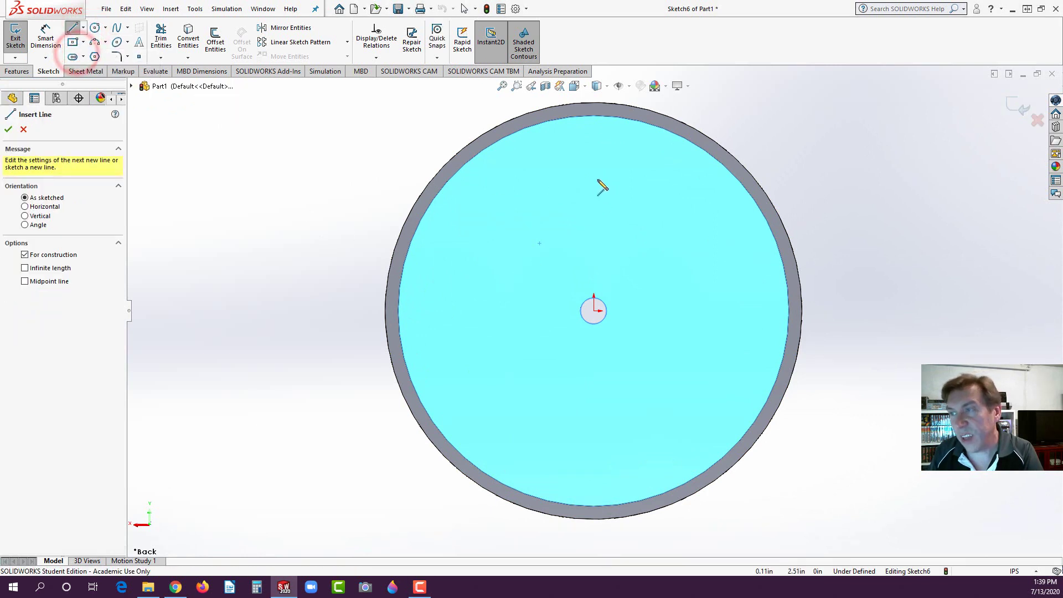
drag(593, 179, 593, 310)
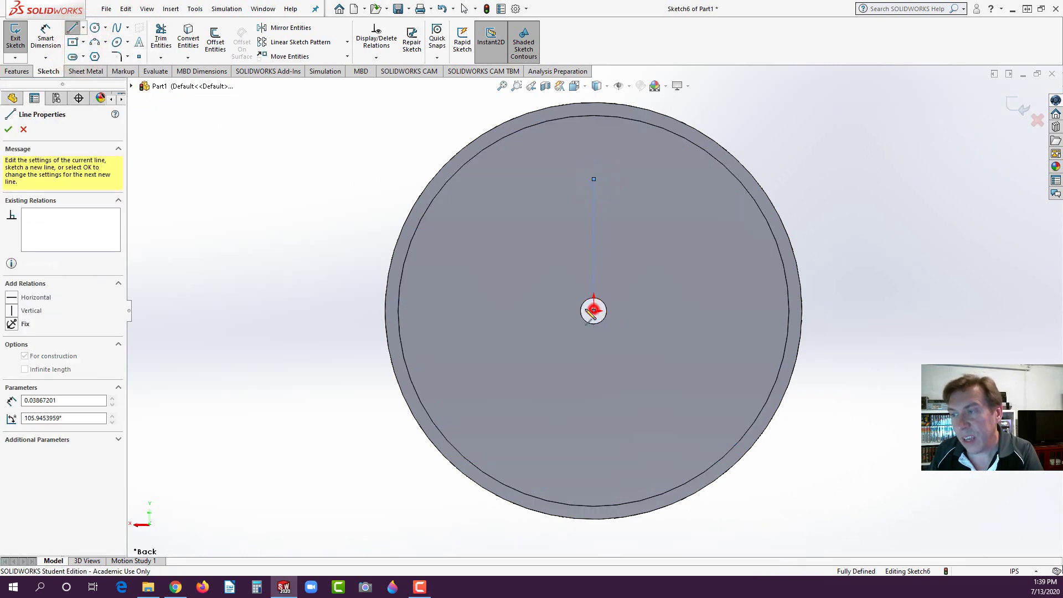
Step: Draw a horizontal centerline about 2.6 in long leftward from the origin and delete the stray segment drawn off its end
click(458, 311)
click(437, 355)
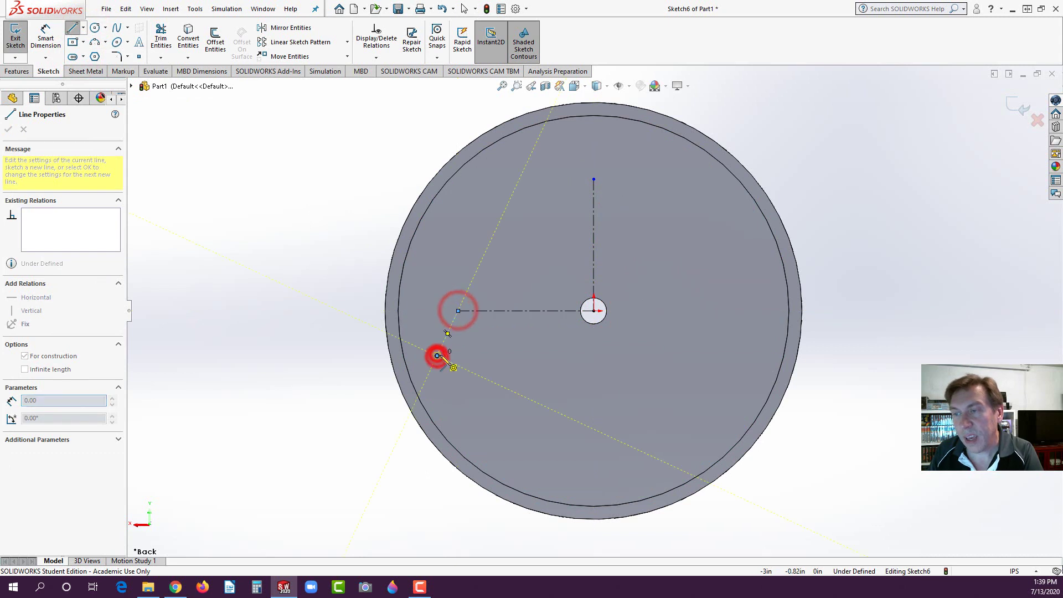
key(Escape)
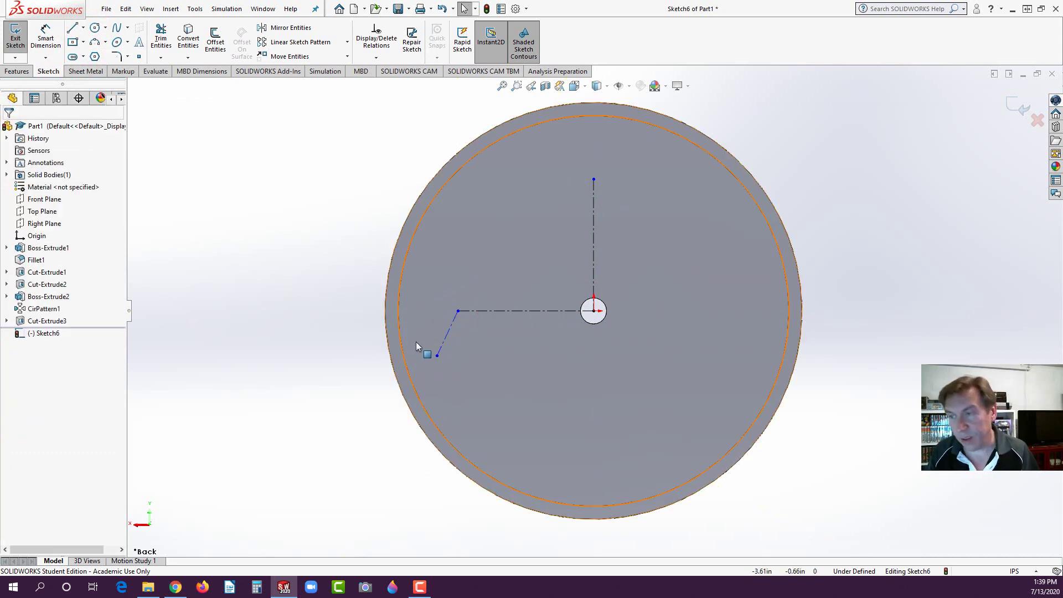
click(446, 332)
key(Delete)
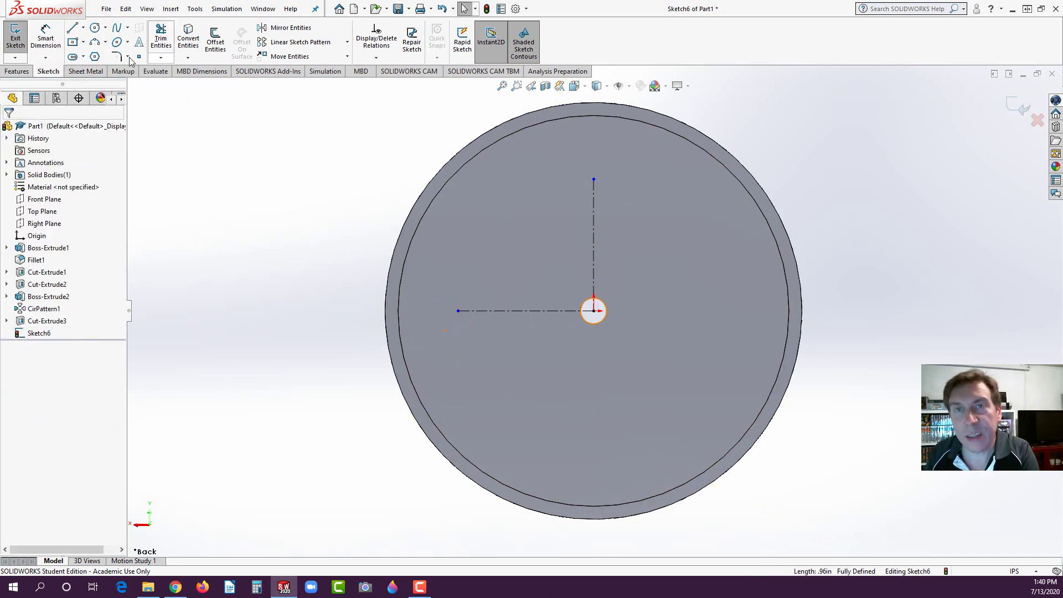
Step: Sketch a small circle up and left of the centre hole, between the two centerlines, and dimension its diameter to 0.25 in
click(94, 27)
click(532, 242)
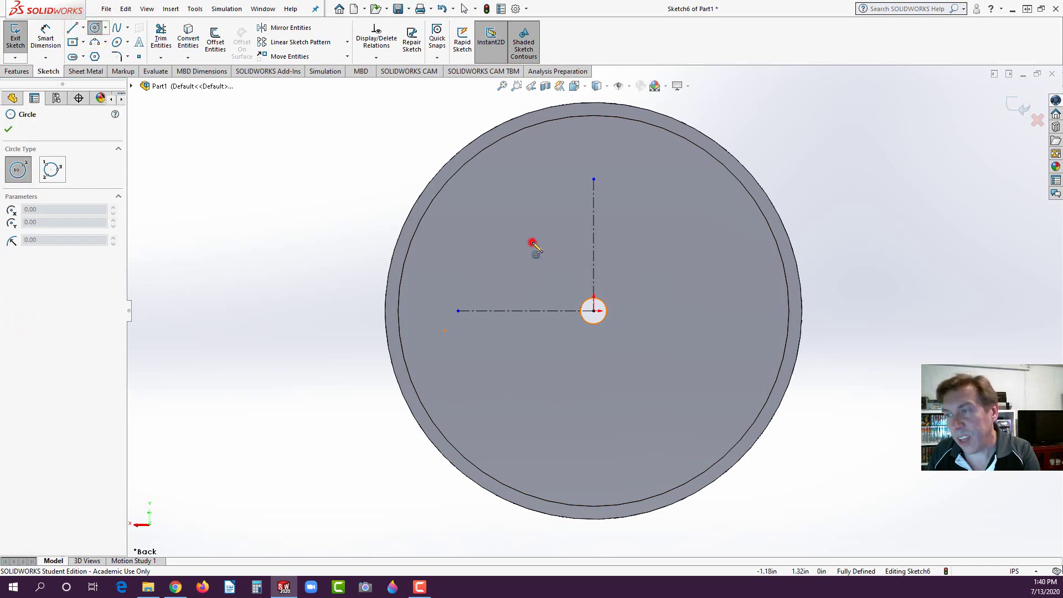
click(539, 252)
key(Escape)
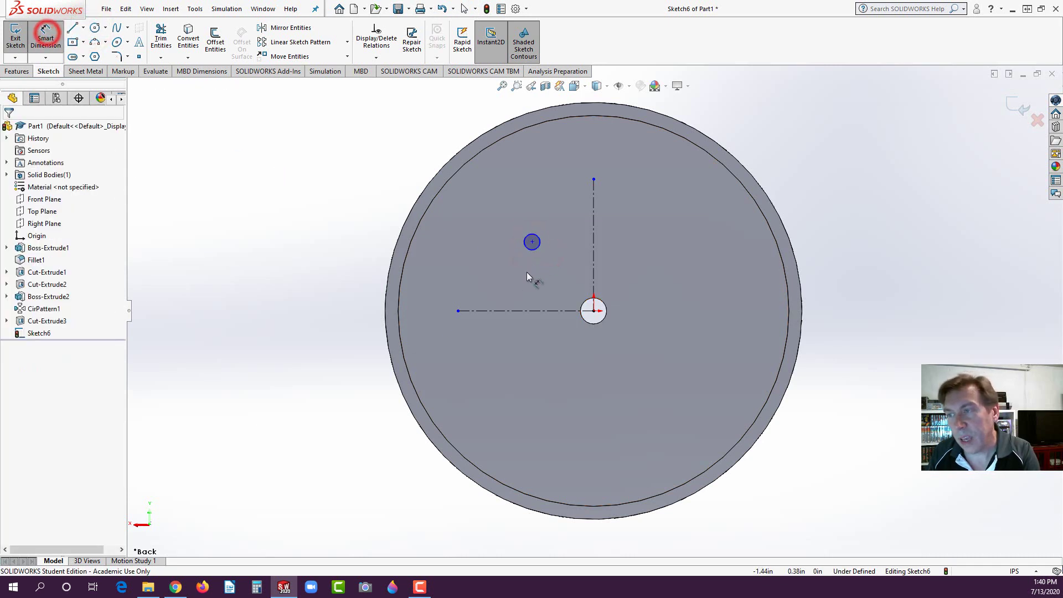
click(528, 247)
click(388, 151)
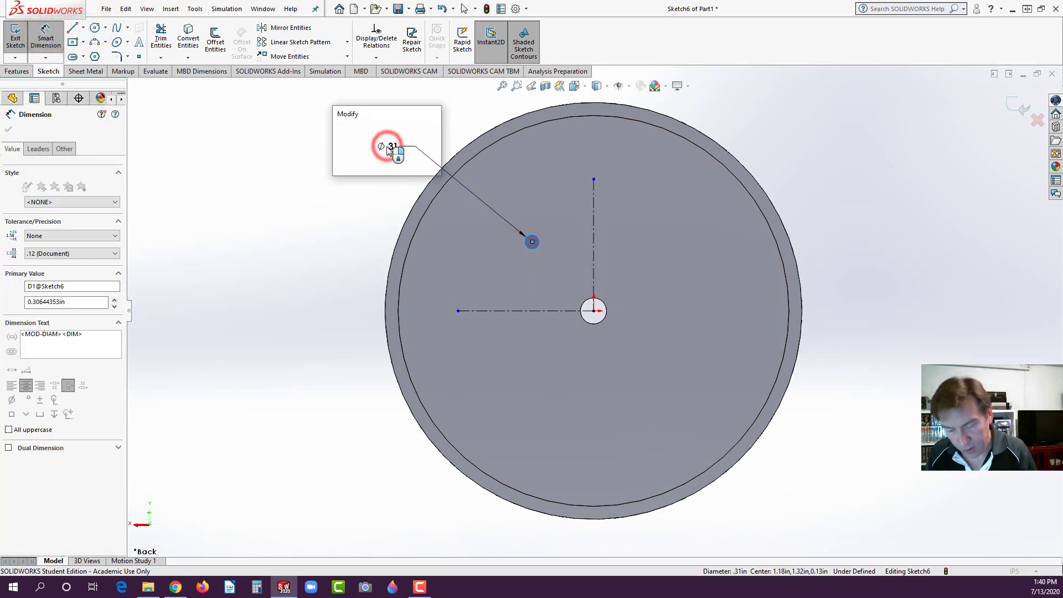
text(.)
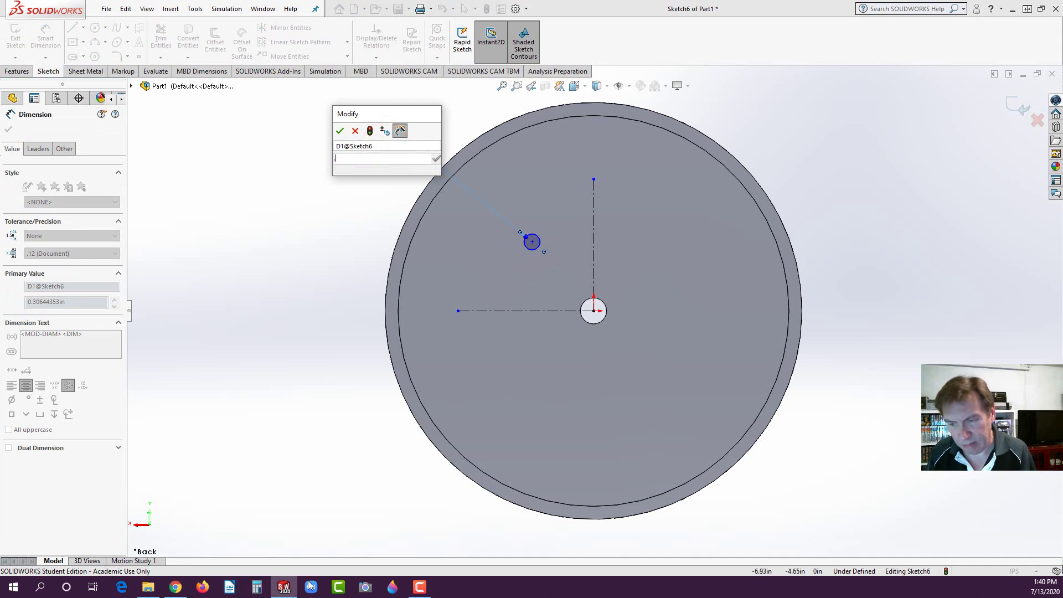
text(25)
key(Return)
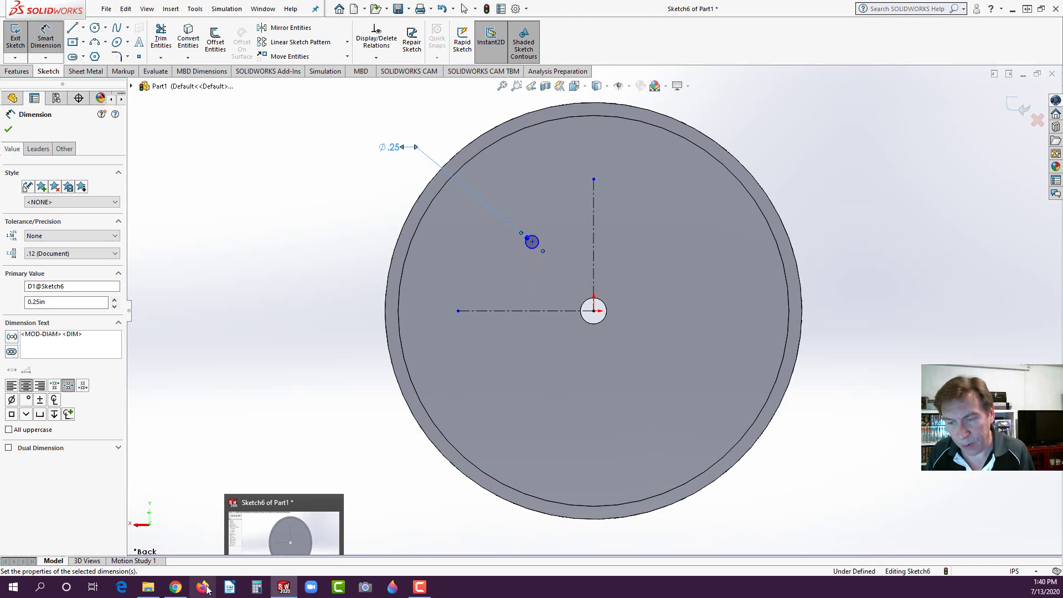
Step: Check the clock body drawing in Chrome, then return to SOLIDWORKS and dimension the small circle's centre 1 in from the vertical centerline
click(176, 587)
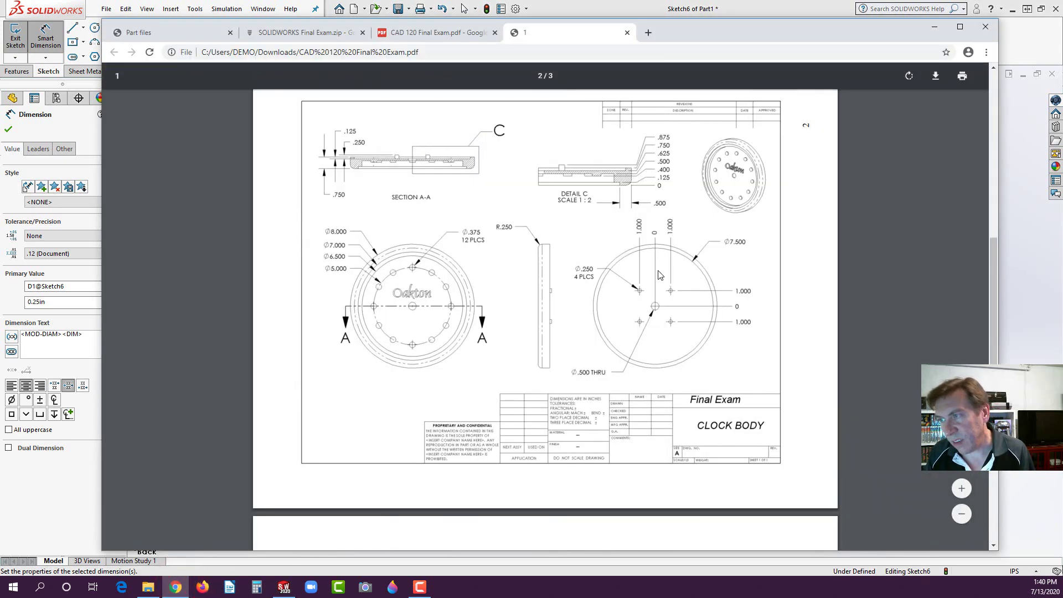
click(32, 490)
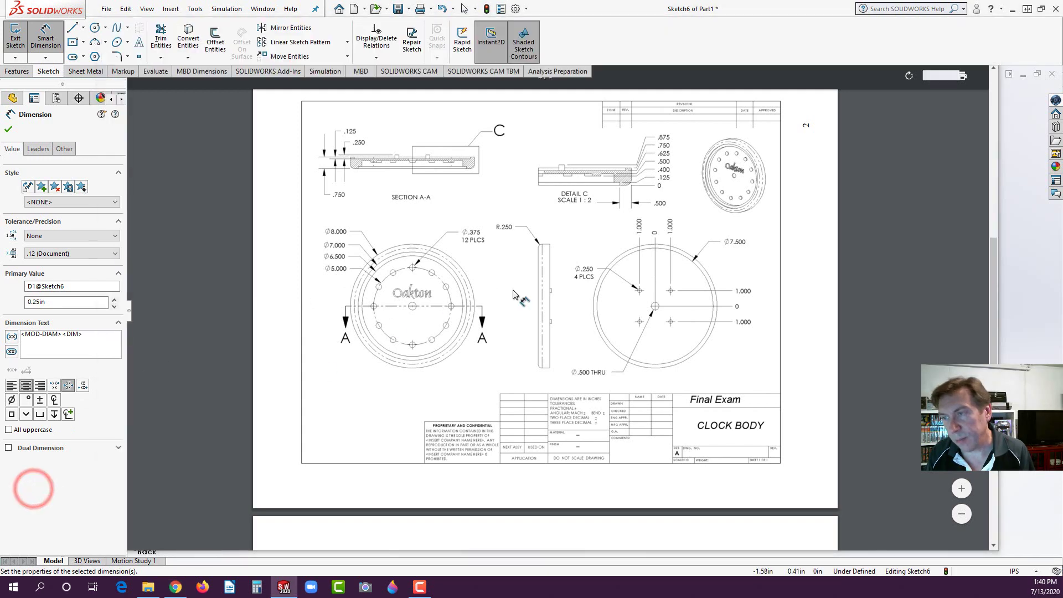
scroll(609, 281, down, 1)
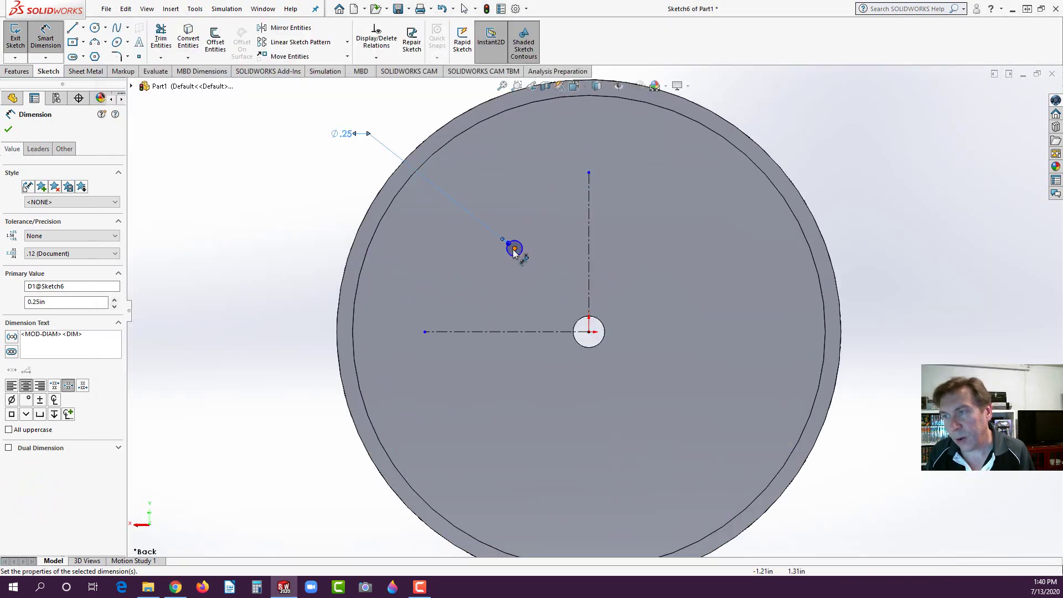
click(513, 249)
click(588, 244)
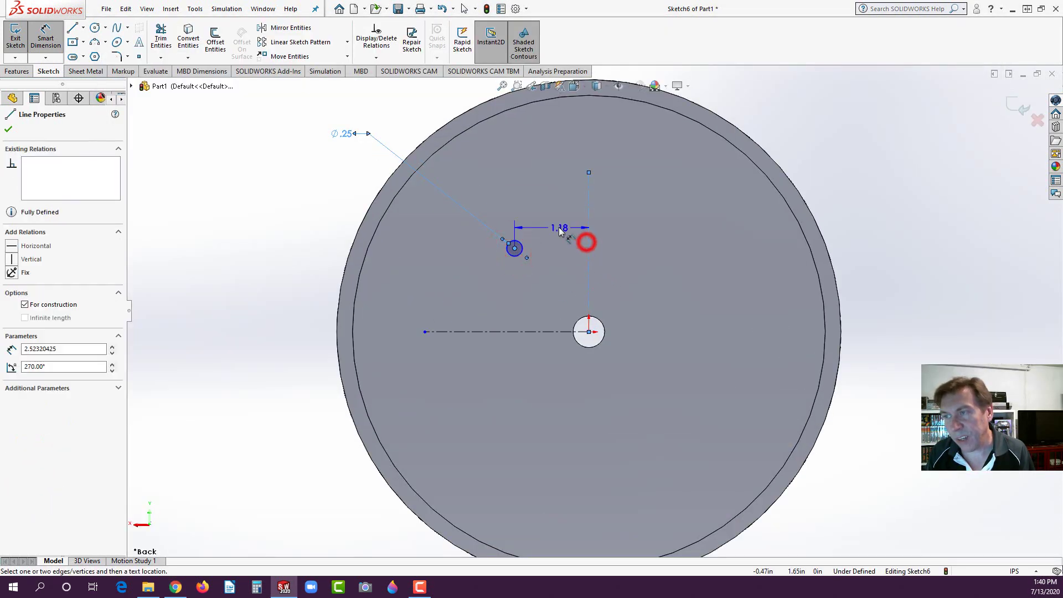
click(557, 218)
text(1)
key(Return)
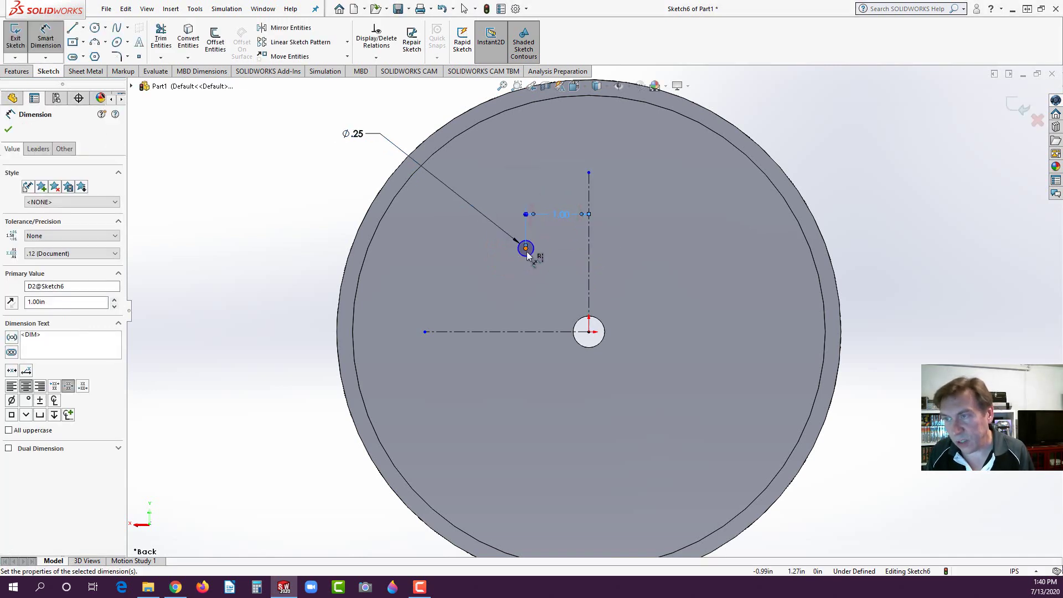
Step: Dimension the small circle's centre 1 in above the horizontal centerline
click(525, 248)
click(508, 332)
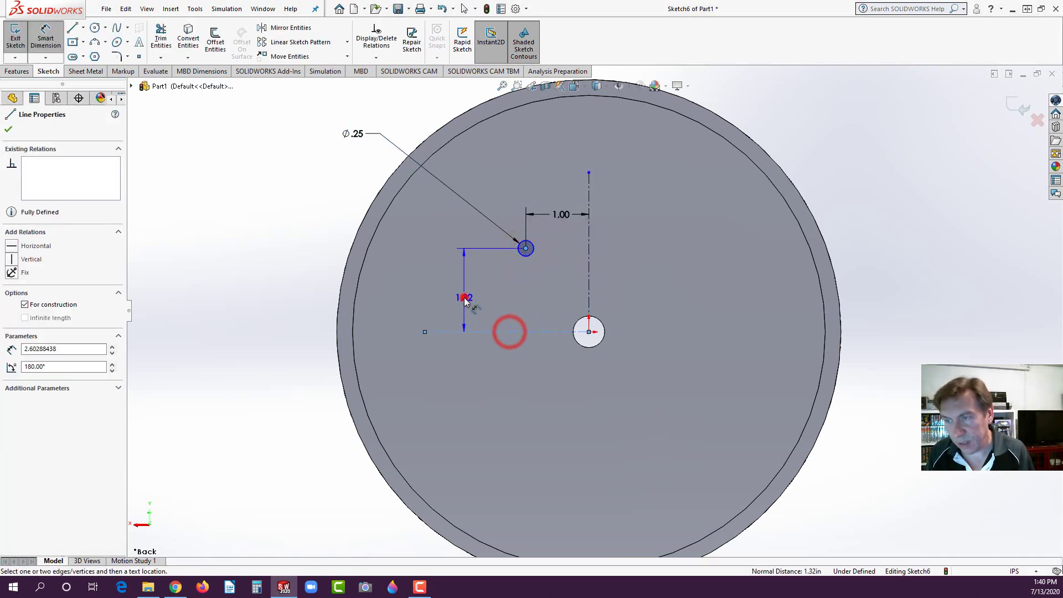
click(464, 297)
text(1)
key(Return)
key(Escape)
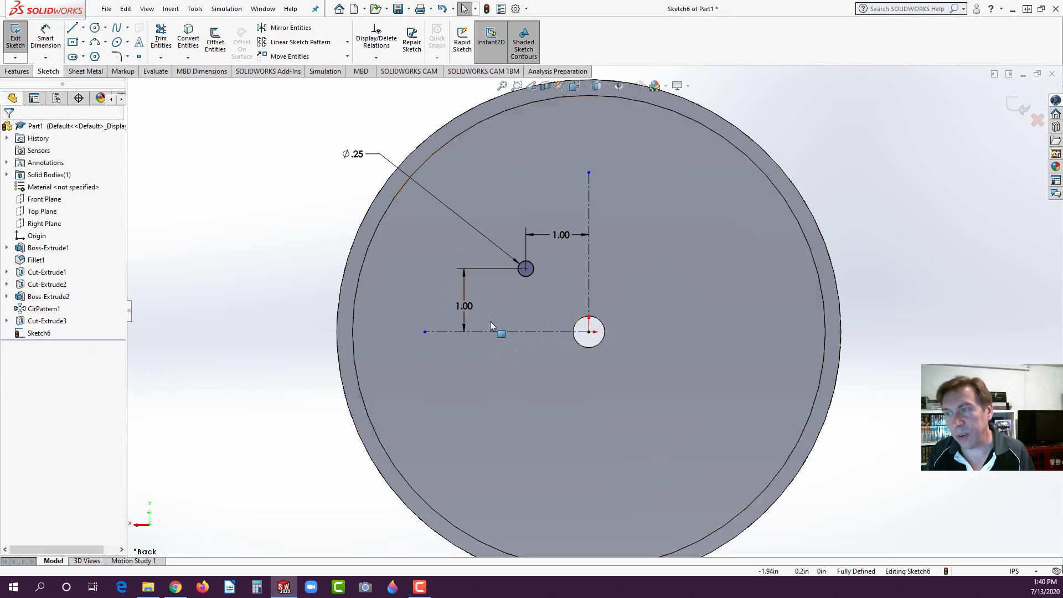
Step: Mirror the small circle about the horizontal centerline, and mirror both circles about the vertical centerline
drag(396, 246, 677, 364)
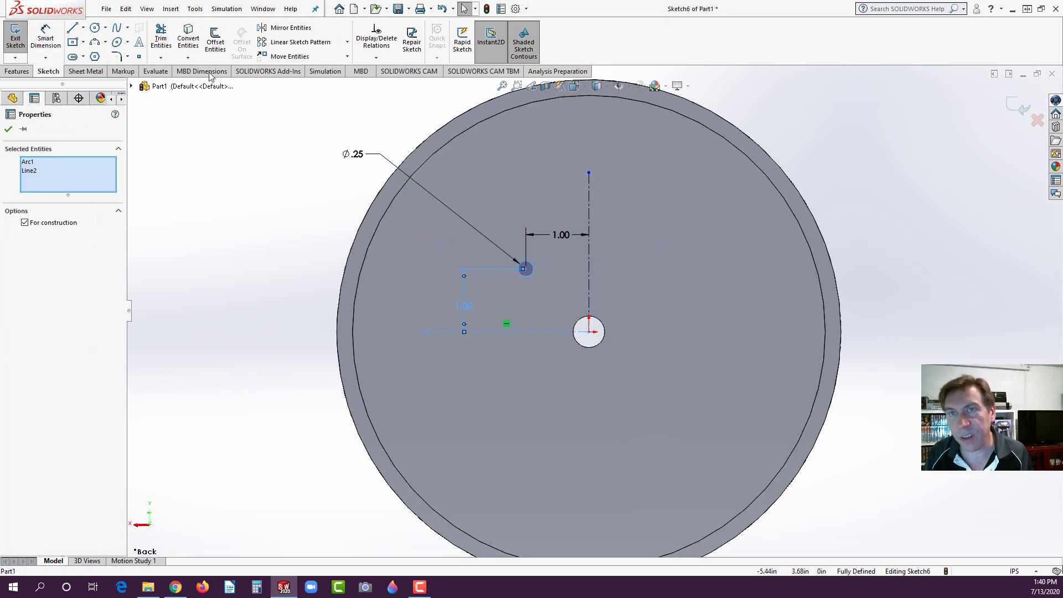
click(285, 27)
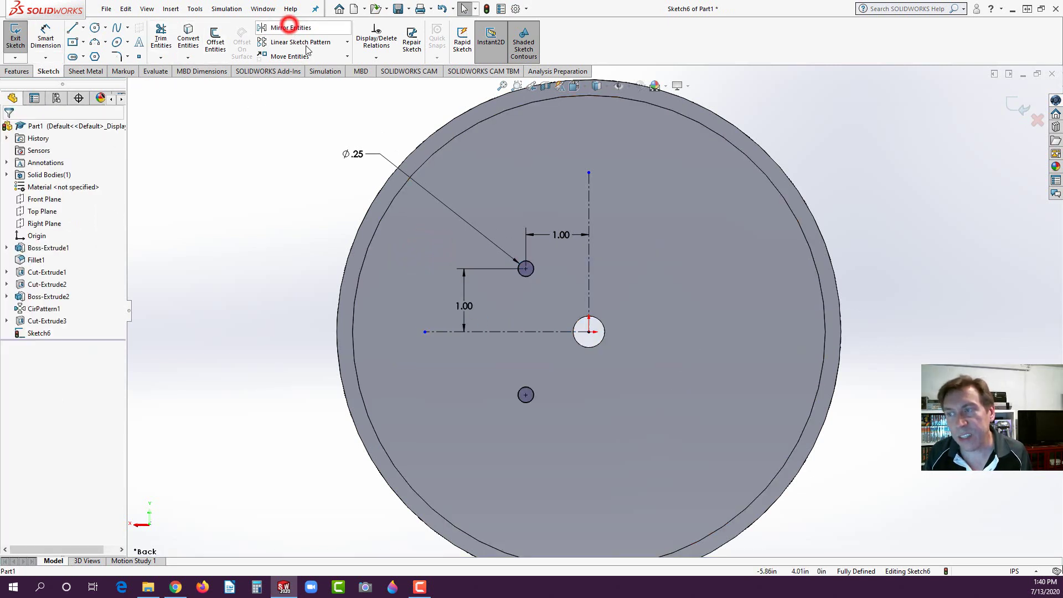
drag(533, 153, 675, 457)
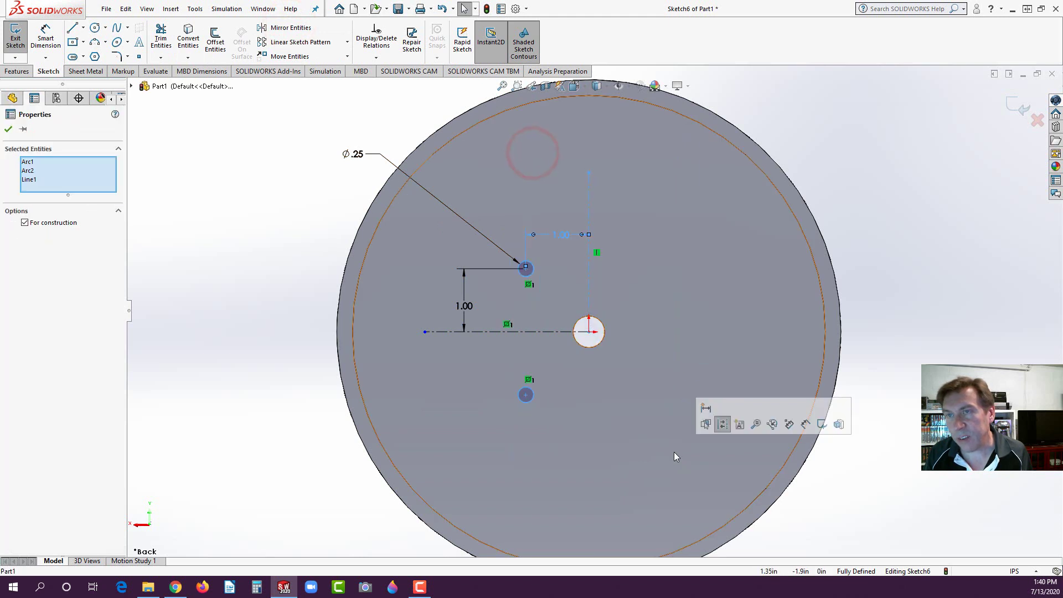
click(285, 27)
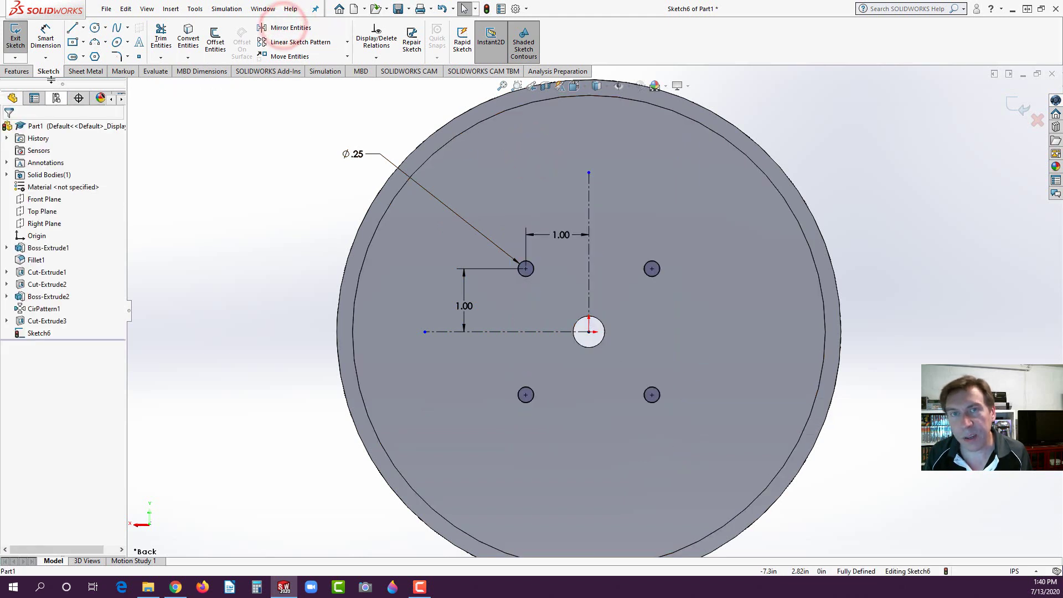
Step: Extrude the four small circles on the back recess floor as blind bosses 0.25 in deep
click(17, 71)
click(21, 38)
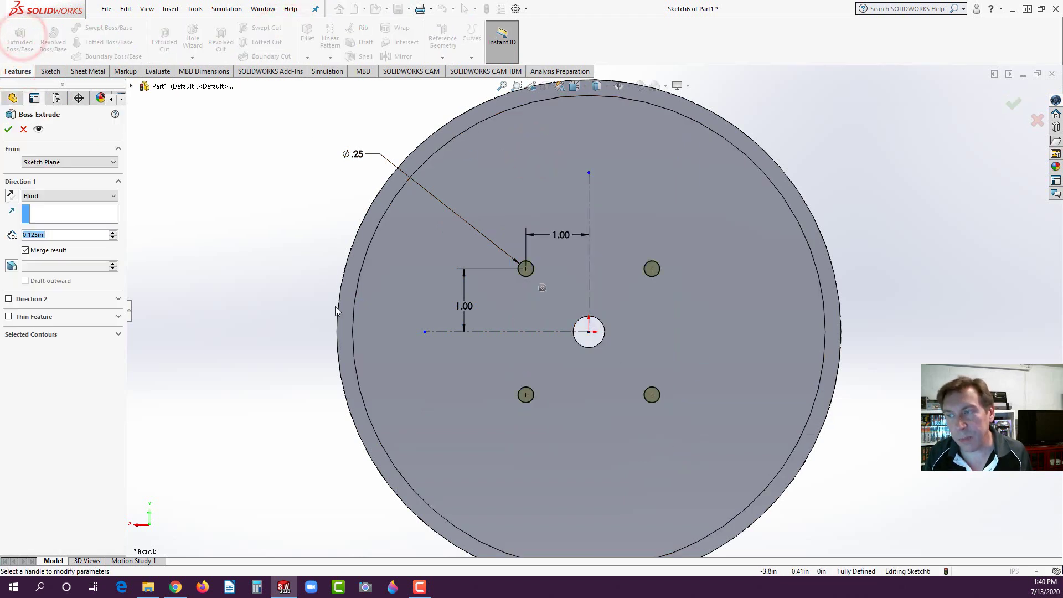
text(.25)
key(Return)
key(Return)
key(Return)
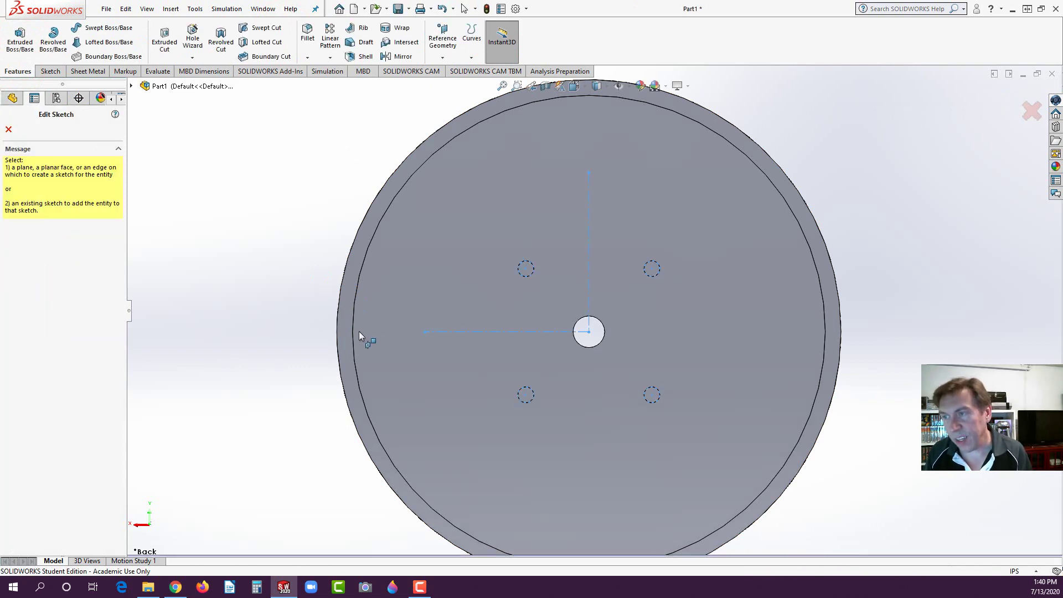
Step: Inspect the four back pegs and the front hour markers, closing the repeated extrude's sketch prompt
mouse_move(540, 359)
middle_down()
mouse_move(488, 366)
mouse_move(365, 436)
middle_up()
click(363, 437)
click(419, 433)
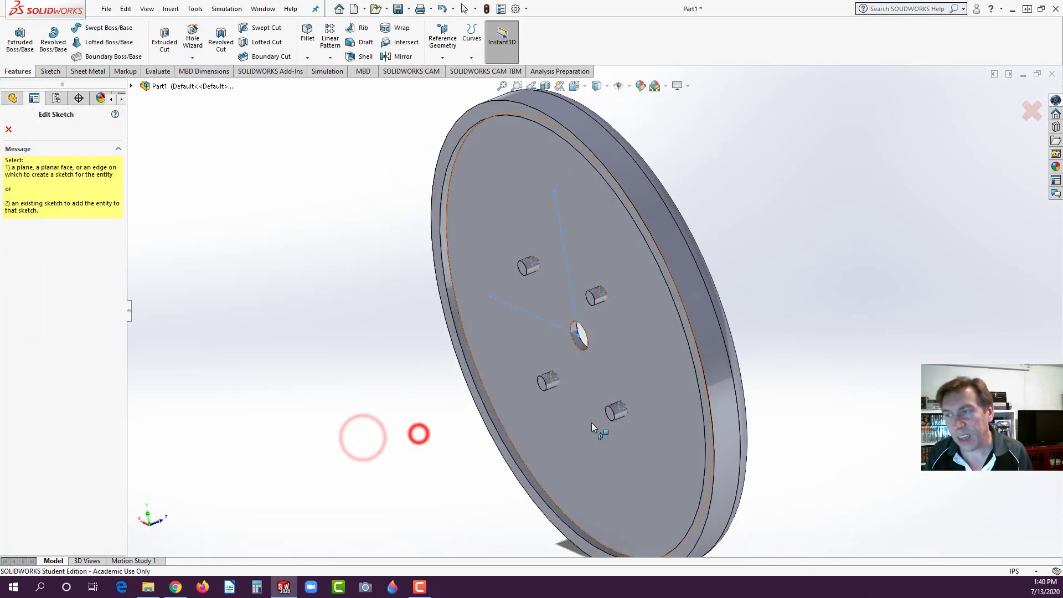
middle_drag(591, 423, 335, 395)
click(334, 395)
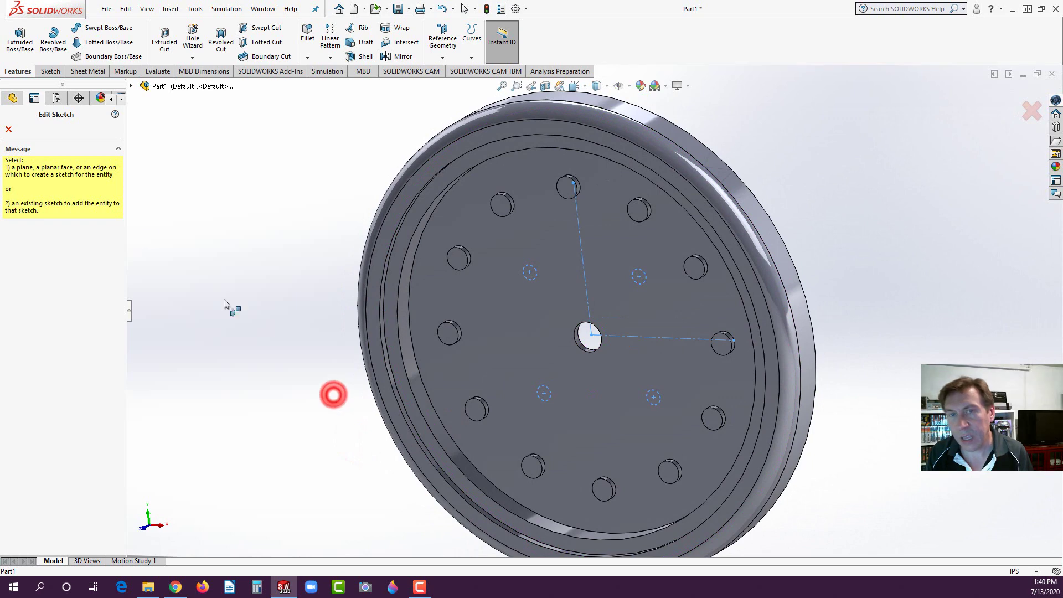
click(9, 131)
click(336, 233)
scroll(664, 321, up, 2)
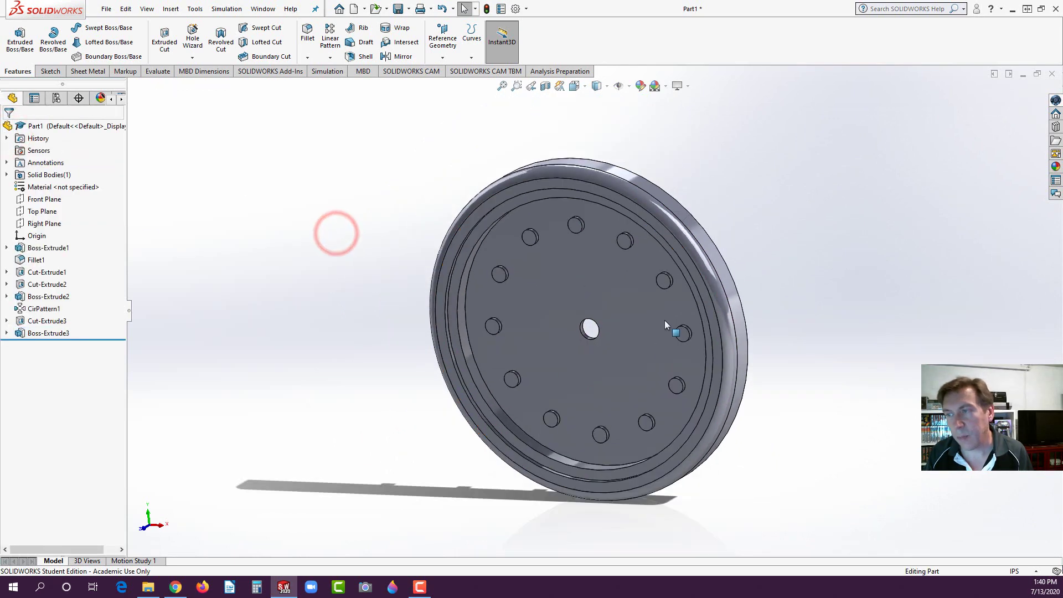
middle_drag(664, 320, 629, 372)
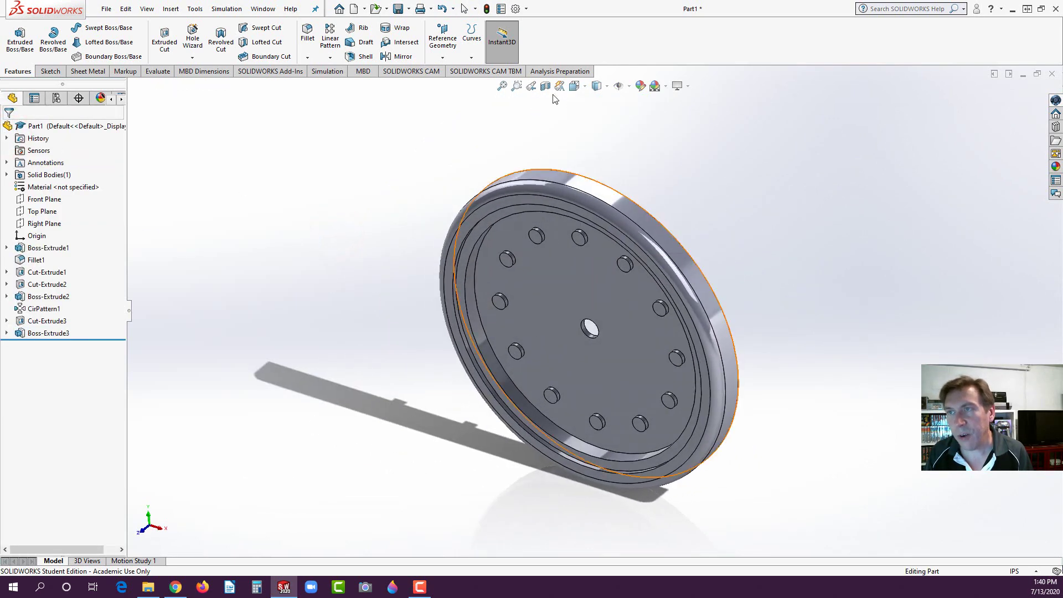
Step: Save the part as CLOCK BEZEL in the FINAL SOLIDWORKS BASICS folder
click(400, 10)
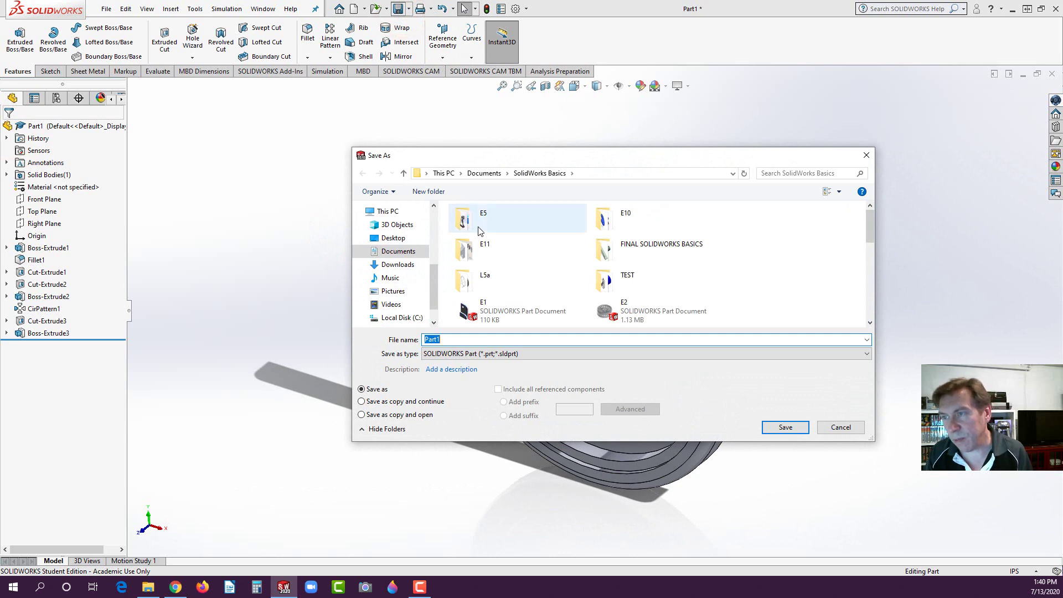
double_click(613, 256)
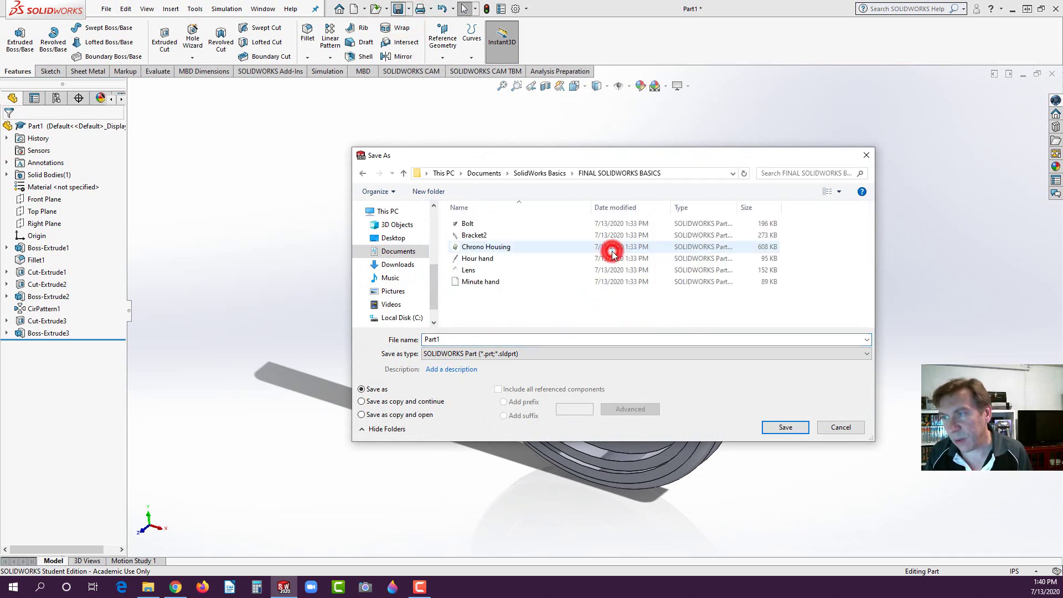
click(444, 339)
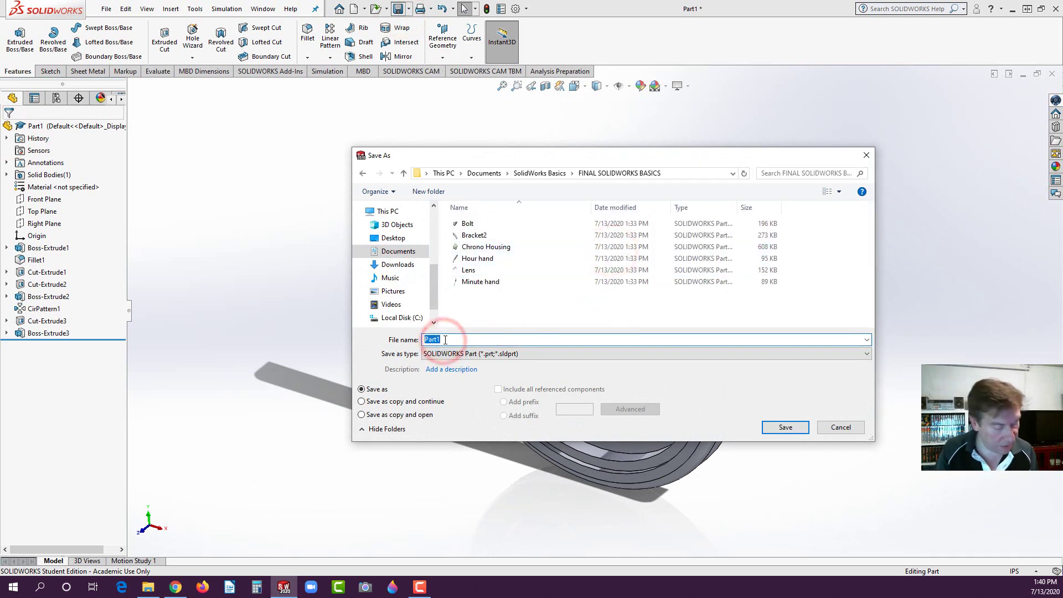
text(CLOCK BEZEL)
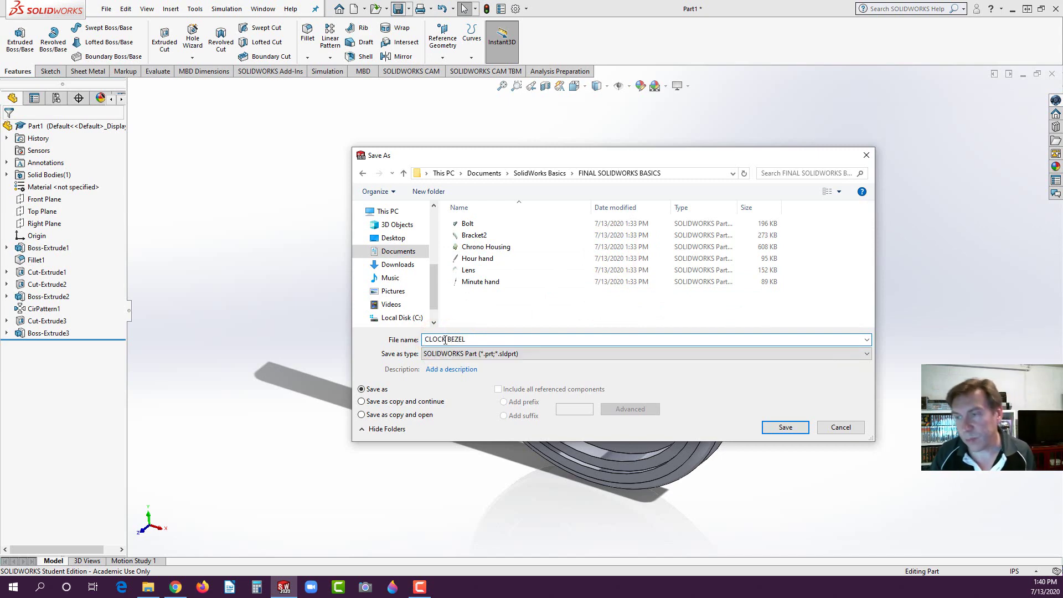
click(781, 428)
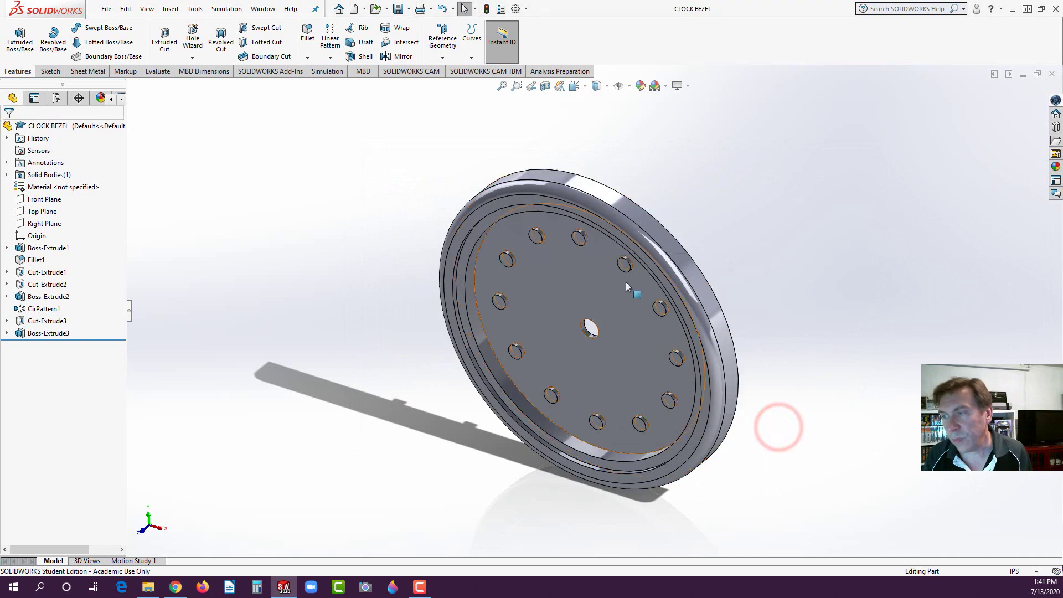
Step: Make a new assembly from the part and place CLOCK BEZEL at the assembly origin as the first component
click(106, 9)
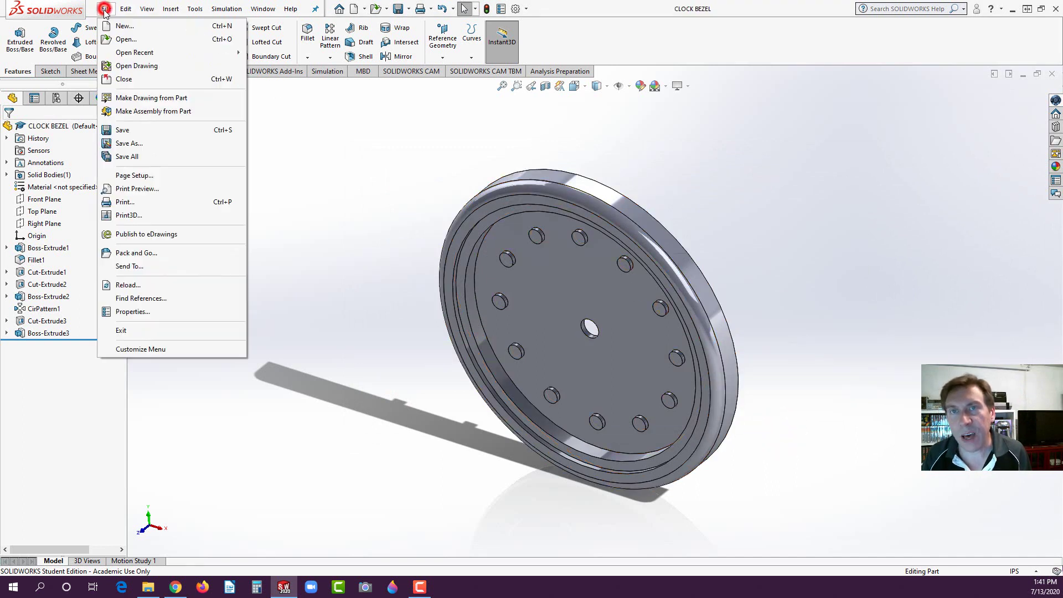
click(134, 112)
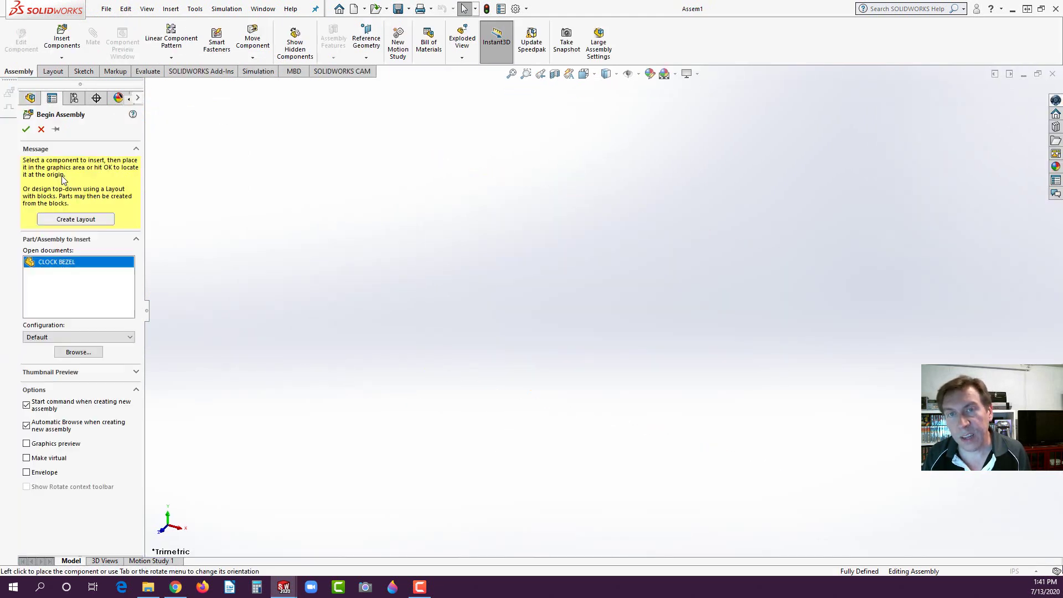
click(26, 129)
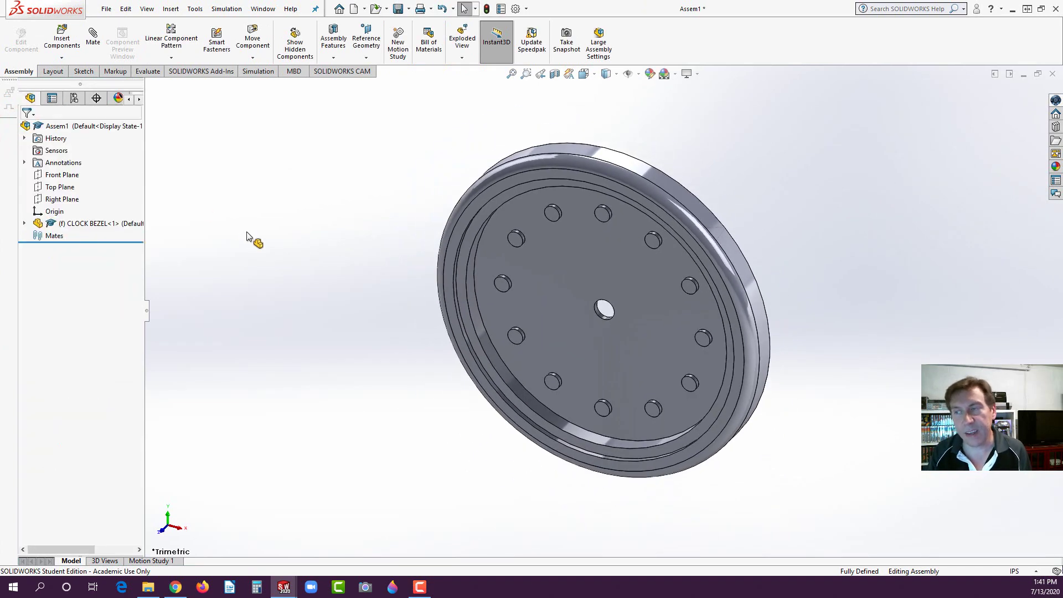
click(335, 236)
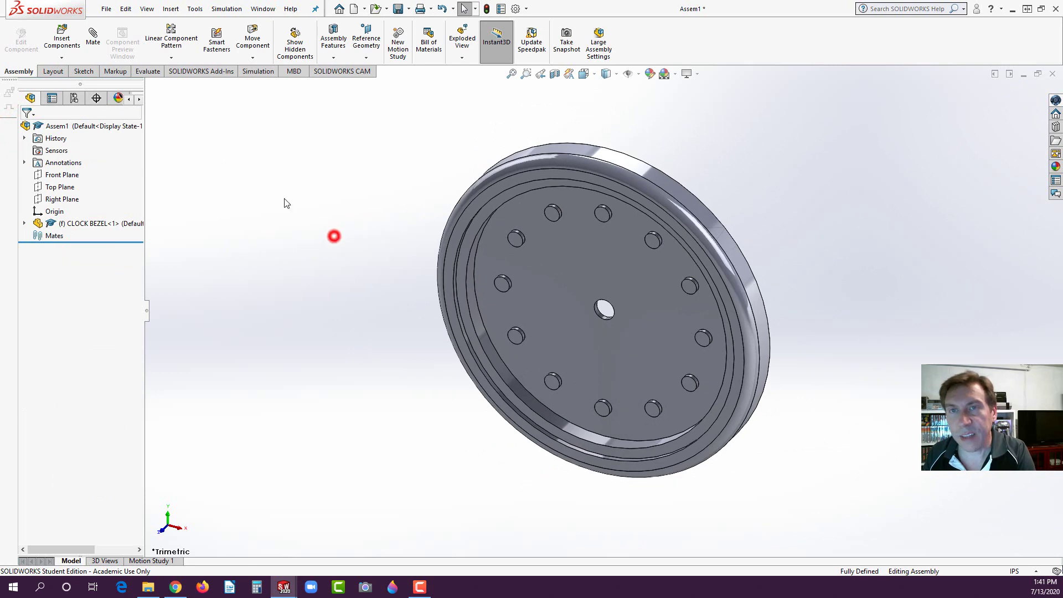
Step: Insert the Chrono Housing part beside the clock bezel, accepting a temporary replacement font for Arial Narrow
click(65, 49)
click(78, 320)
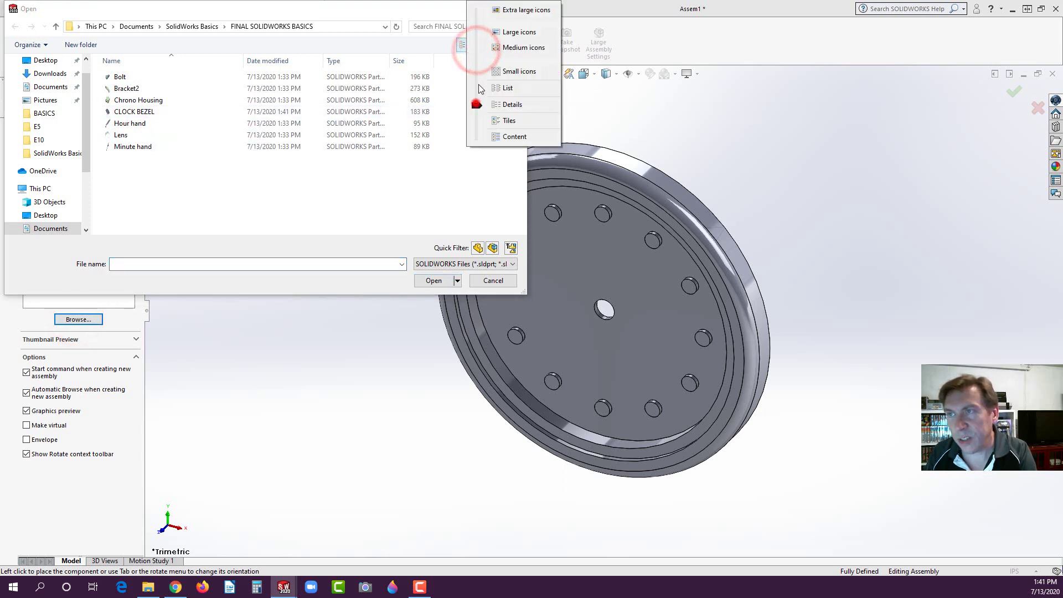
drag(477, 105, 487, 24)
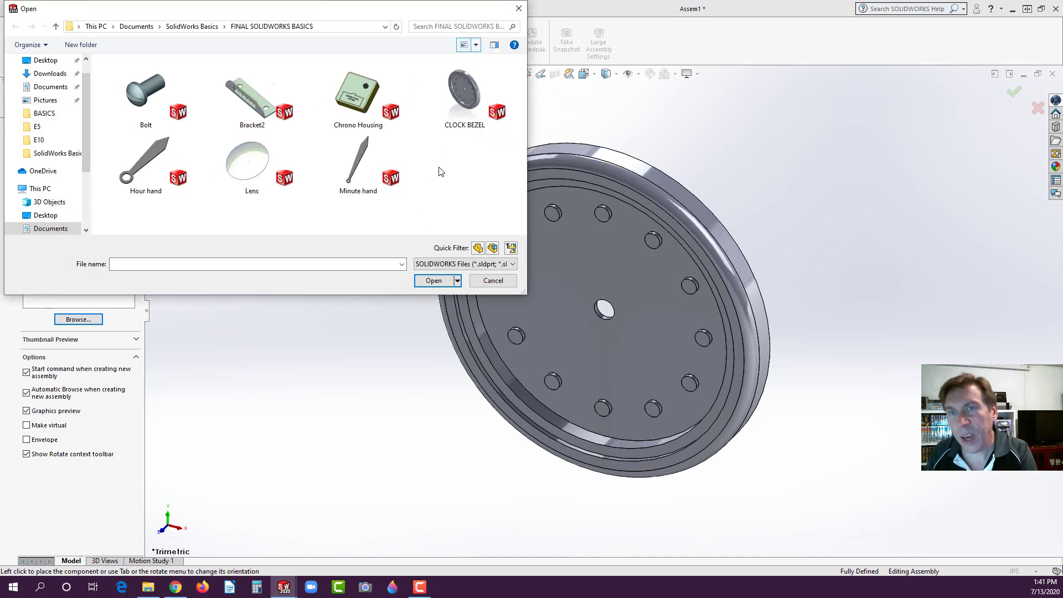
click(358, 101)
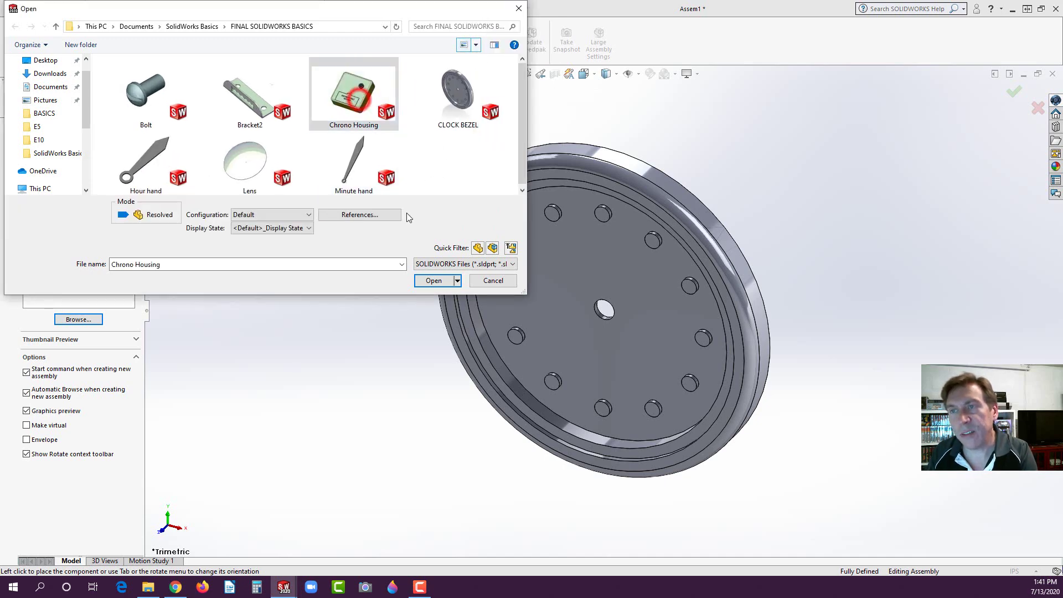
click(432, 281)
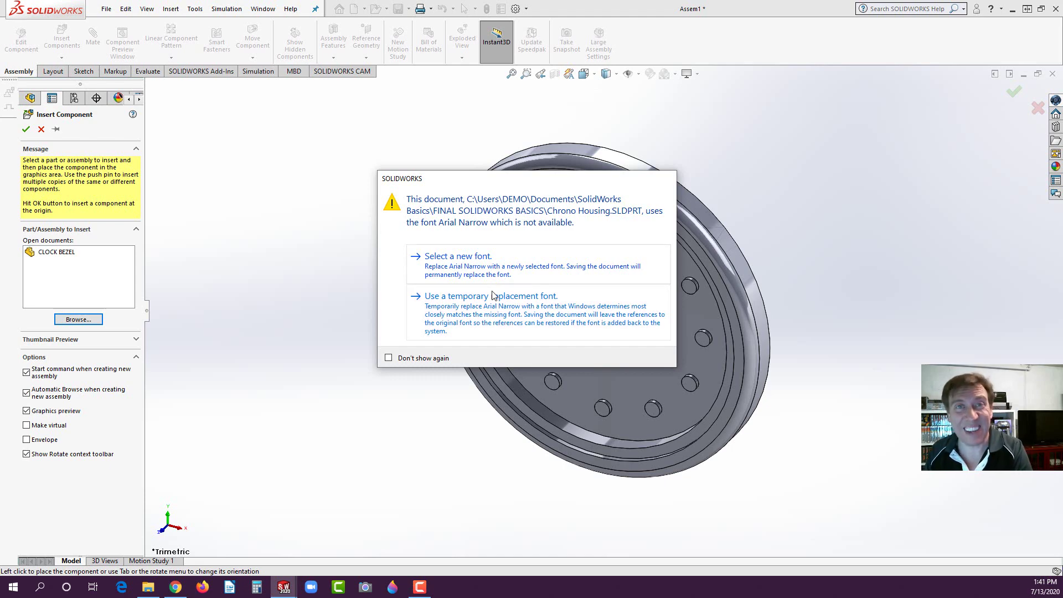
click(465, 314)
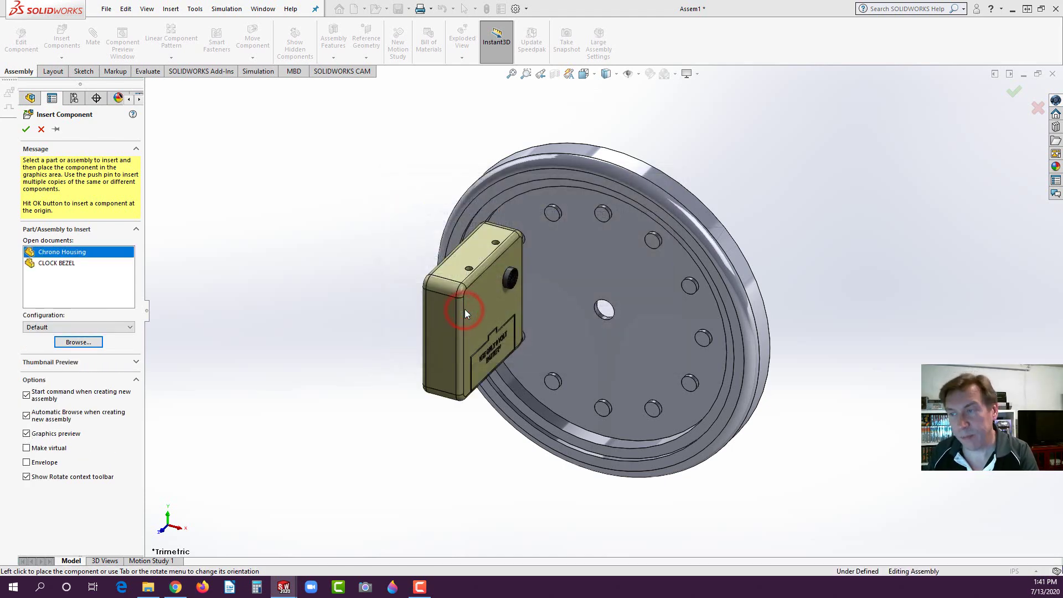
click(882, 237)
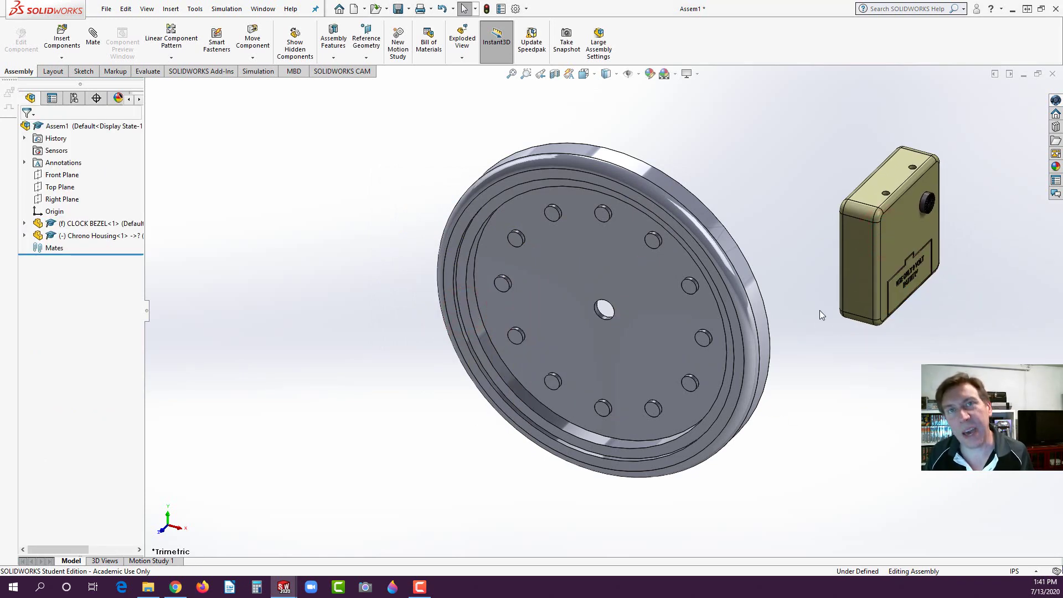
Step: Mate the Chrono Housing's shaft concentric with the bezel's outer rim, with the mate alignment flipped
middle_drag(799, 277, 708, 310)
click(93, 40)
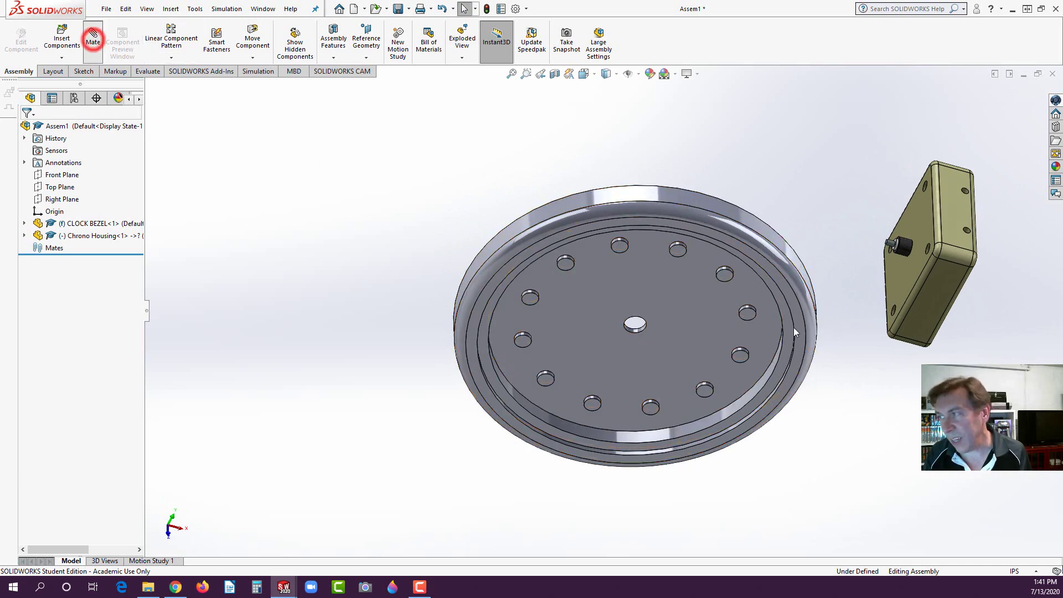
click(903, 252)
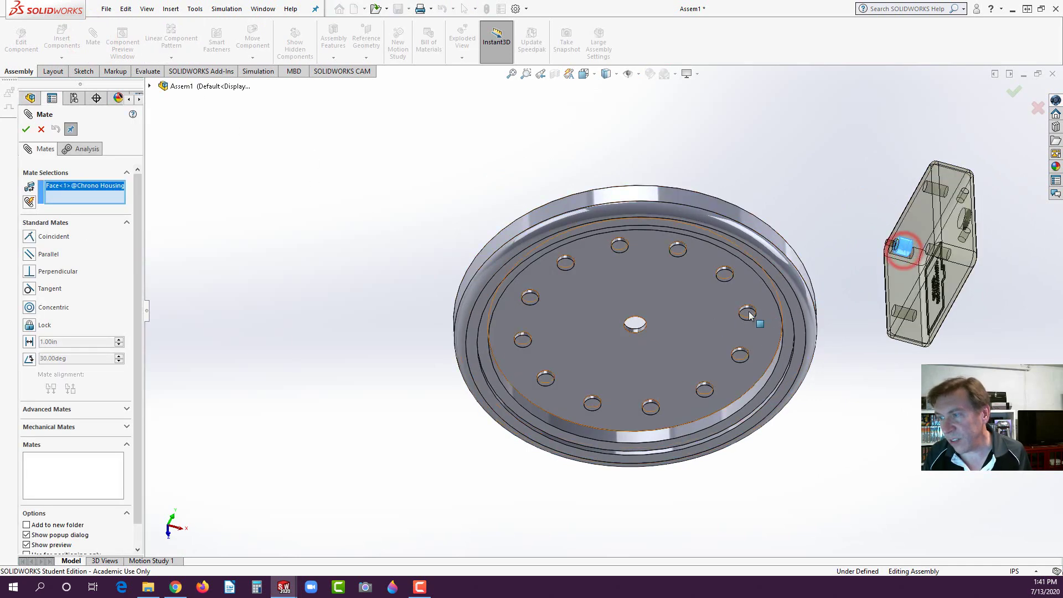
click(789, 255)
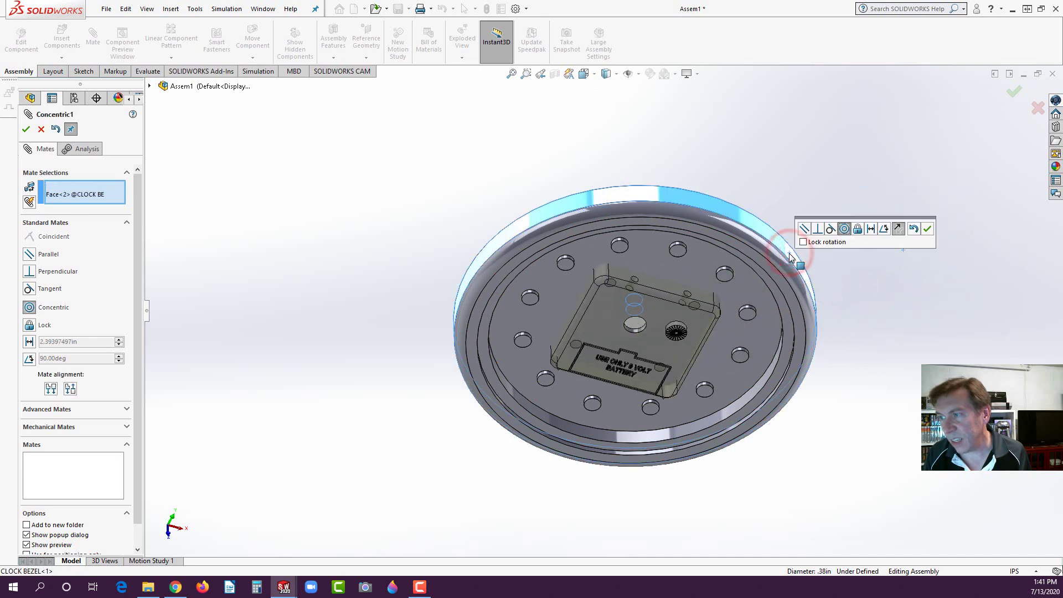
click(898, 229)
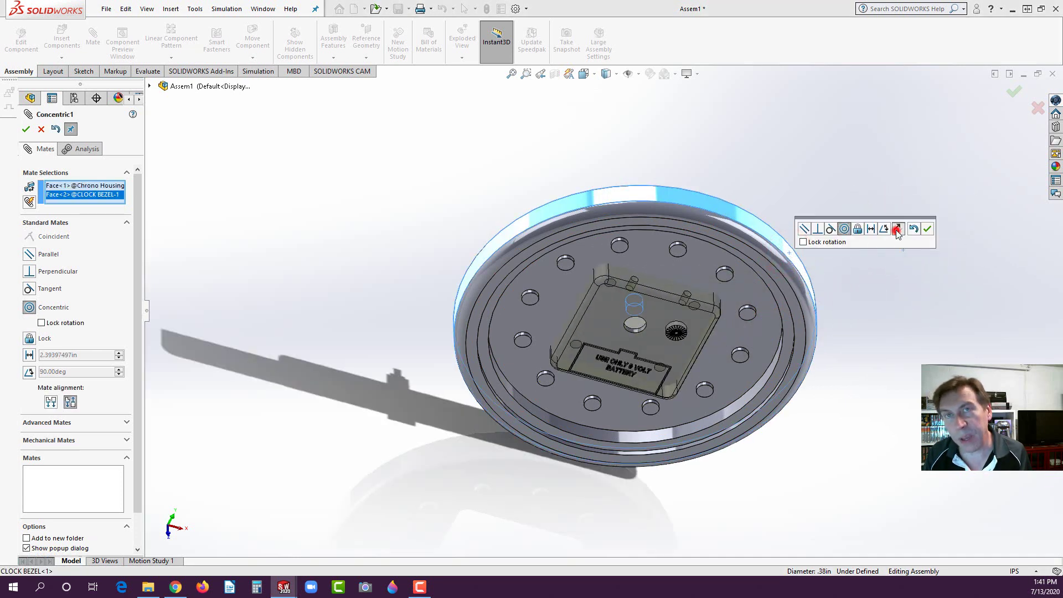
click(929, 230)
Step: Turn the Chrono Housing roughly upright in a front view with hidden lines visible, and restore the Shaded With Edges display
middle_drag(930, 230, 752, 313)
key(space)
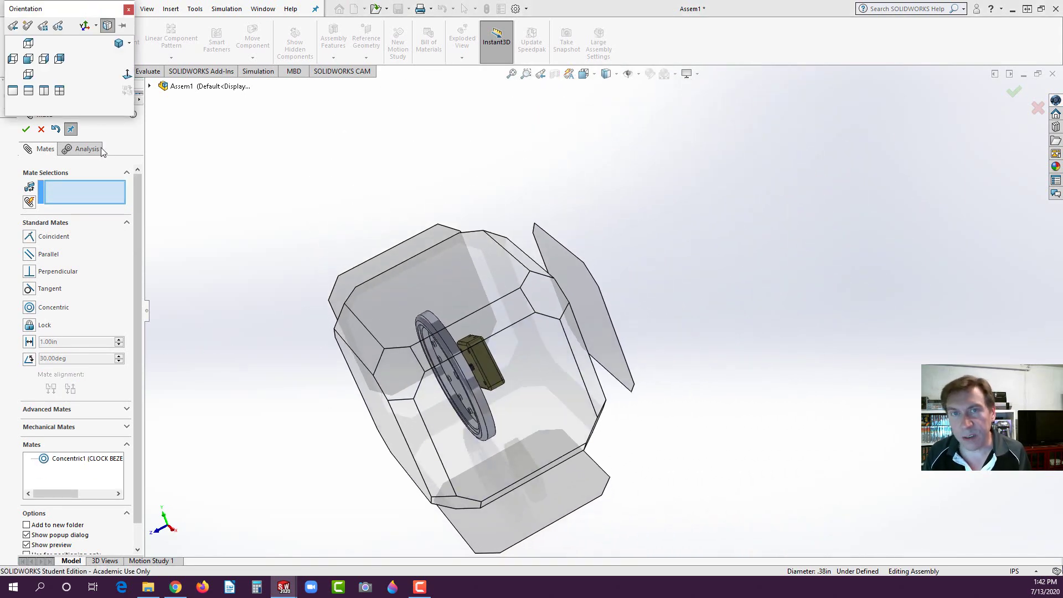
click(45, 58)
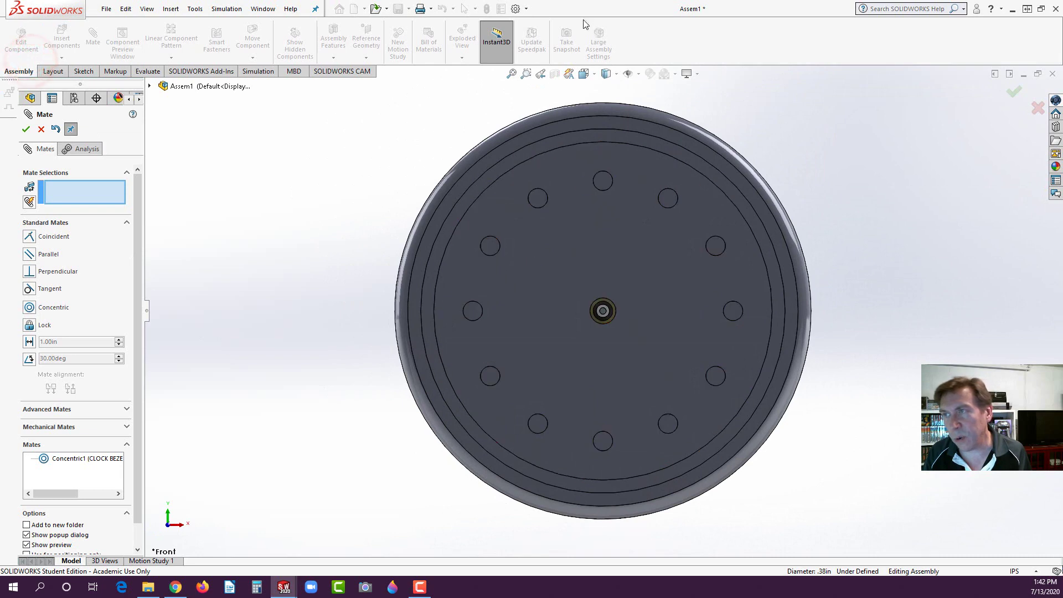
click(616, 76)
click(608, 135)
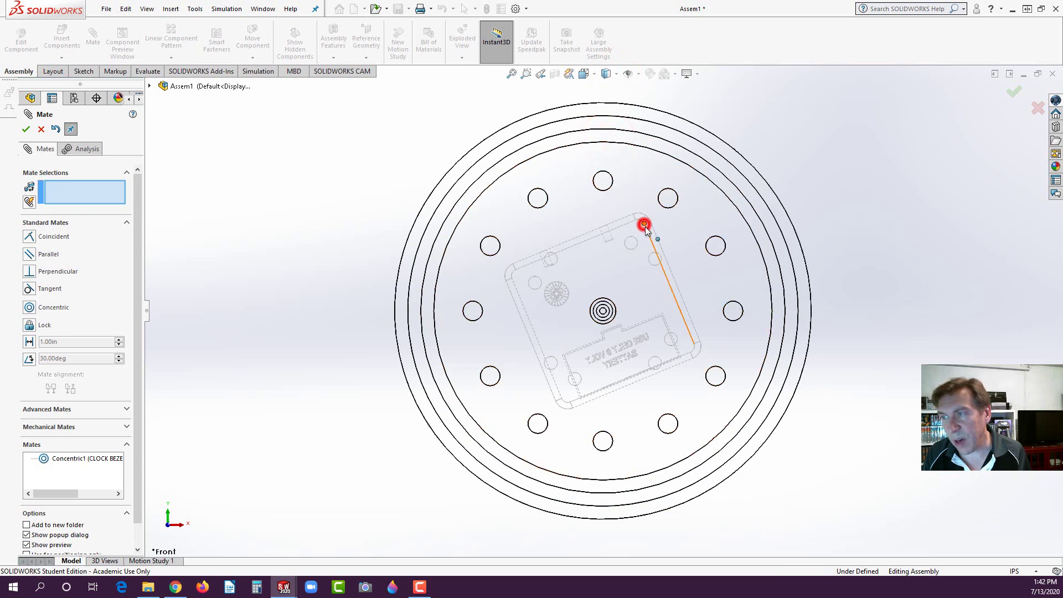
drag(645, 227, 665, 265)
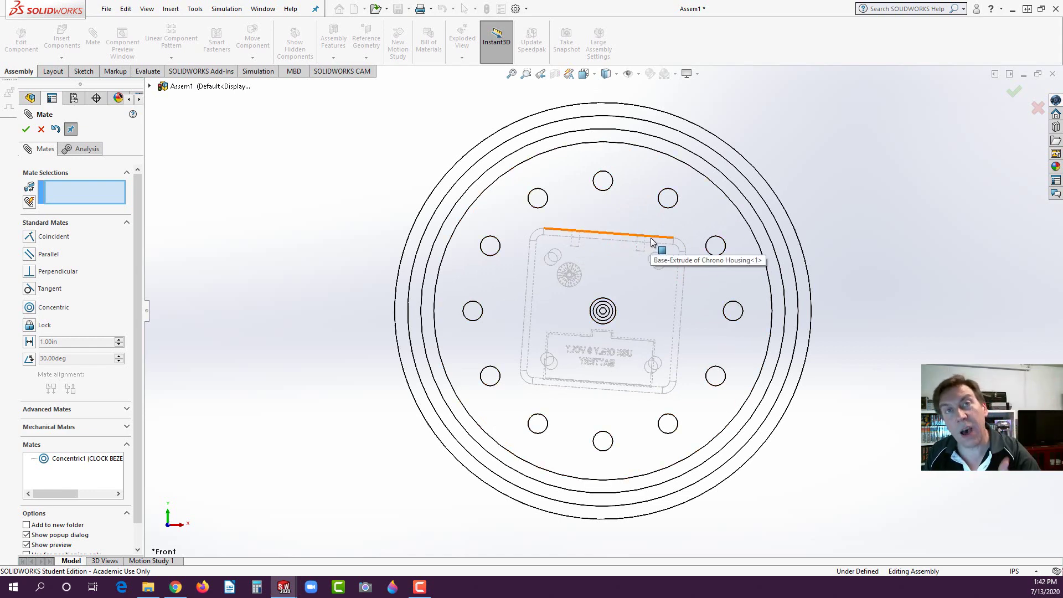
middle_drag(771, 290, 707, 345)
middle_drag(699, 272, 769, 246)
click(616, 73)
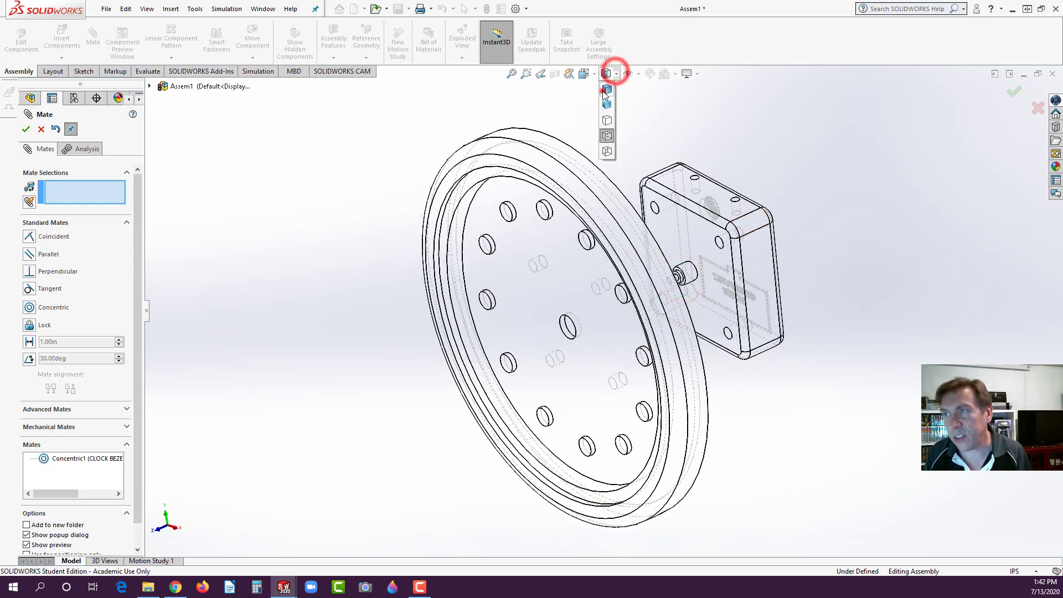
click(604, 90)
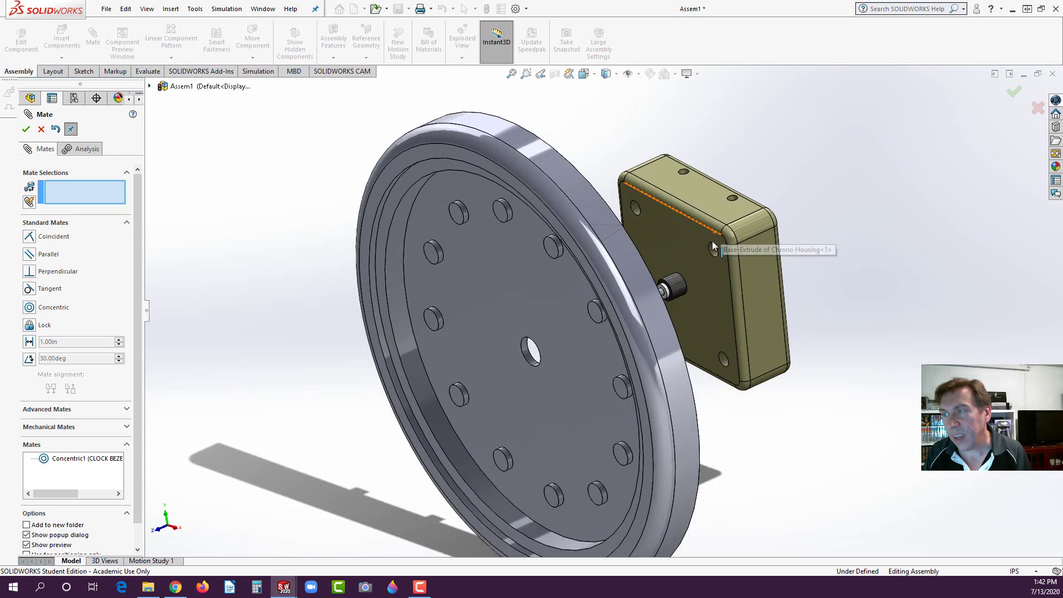
Step: Mate a corner hole of the Chrono Housing concentric with the corresponding peg on the bezel's back
middle_drag(719, 228, 490, 376)
click(713, 254)
click(466, 339)
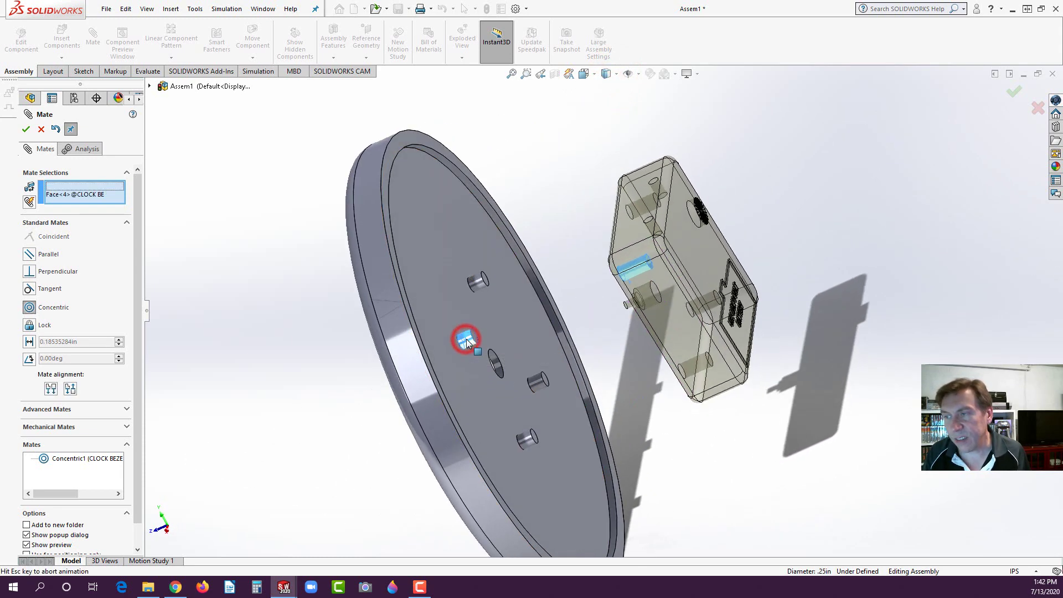
click(454, 357)
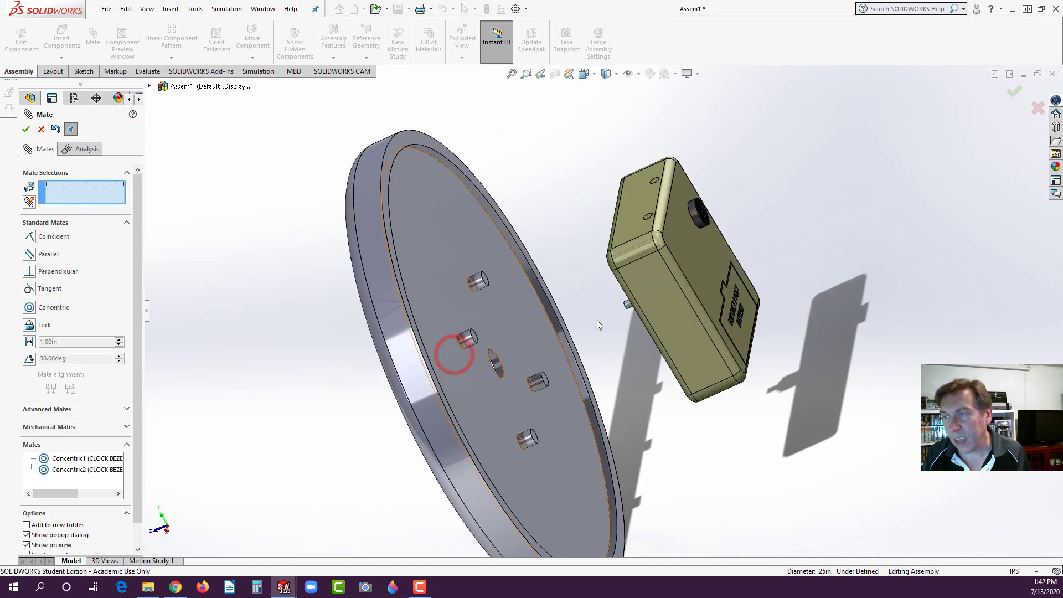
Step: Mate the Chrono Housing's shaft-side face coincident with the bezel's back recess floor and finish mating
middle_drag(597, 320, 371, 401)
click(621, 310)
click(369, 404)
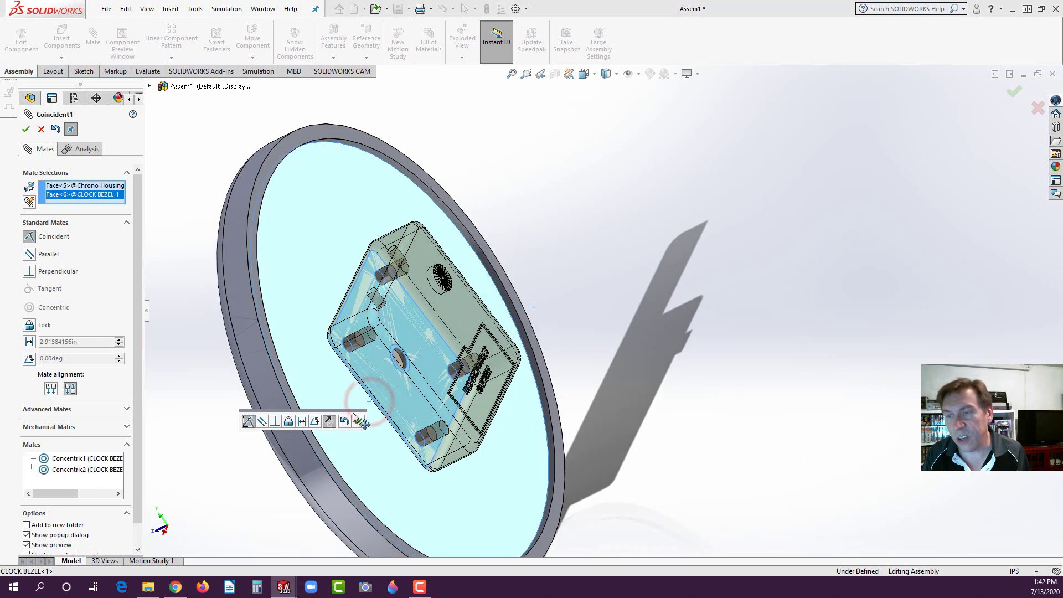
click(358, 420)
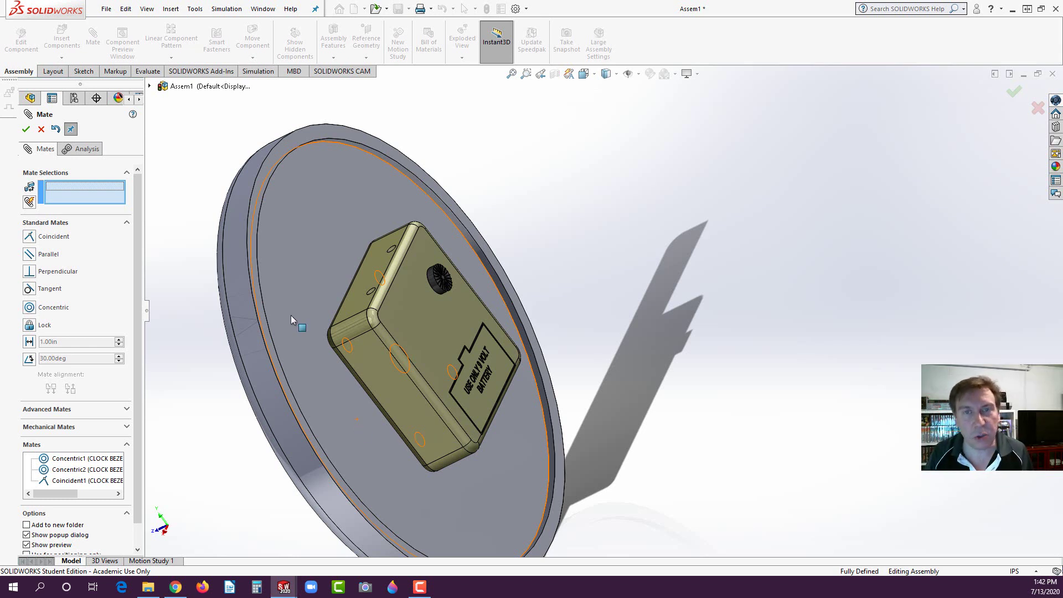
click(26, 129)
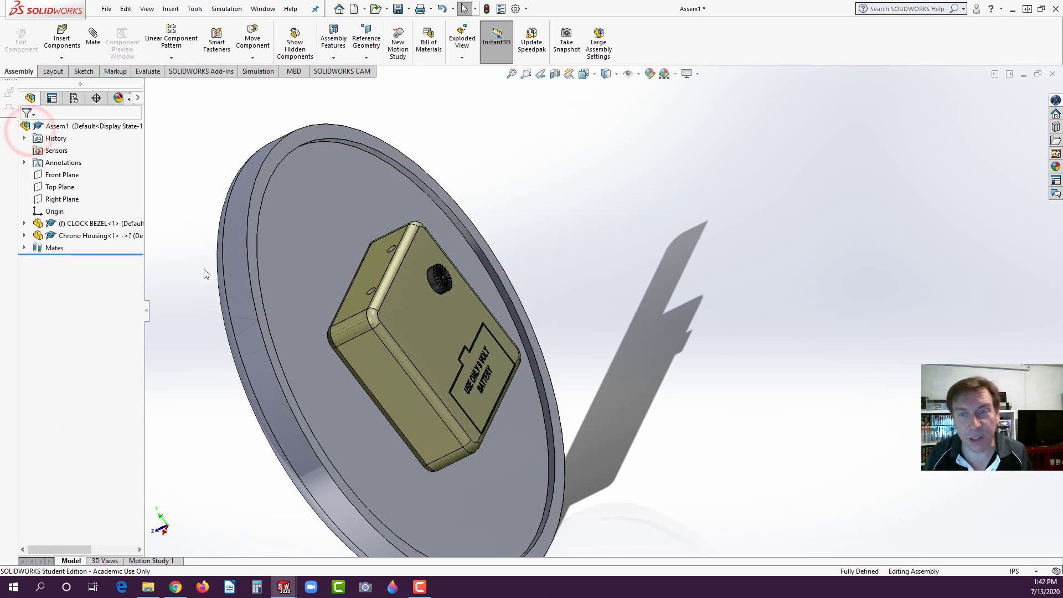
Step: Insert the Bracket2 part into the assembly near the top of the bezel's back
middle_drag(207, 341, 272, 350)
middle_drag(318, 309, 238, 309)
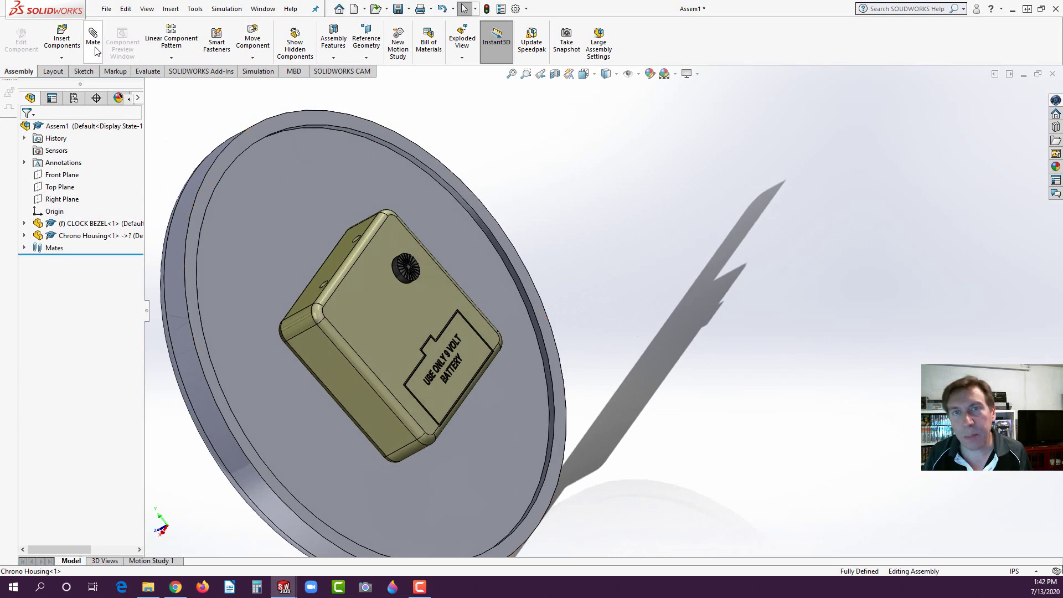
click(65, 40)
click(78, 320)
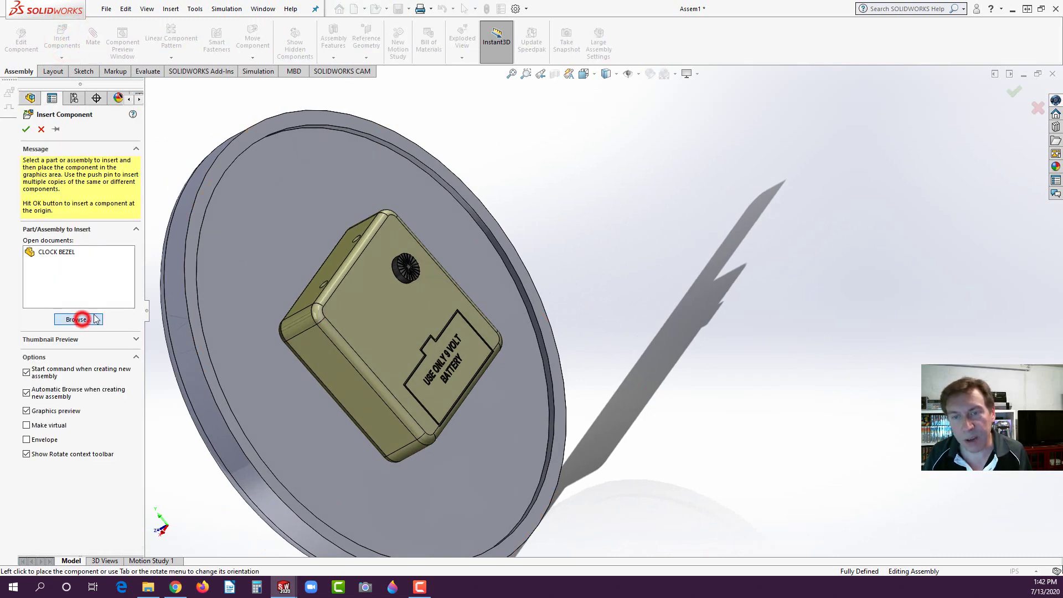
click(249, 114)
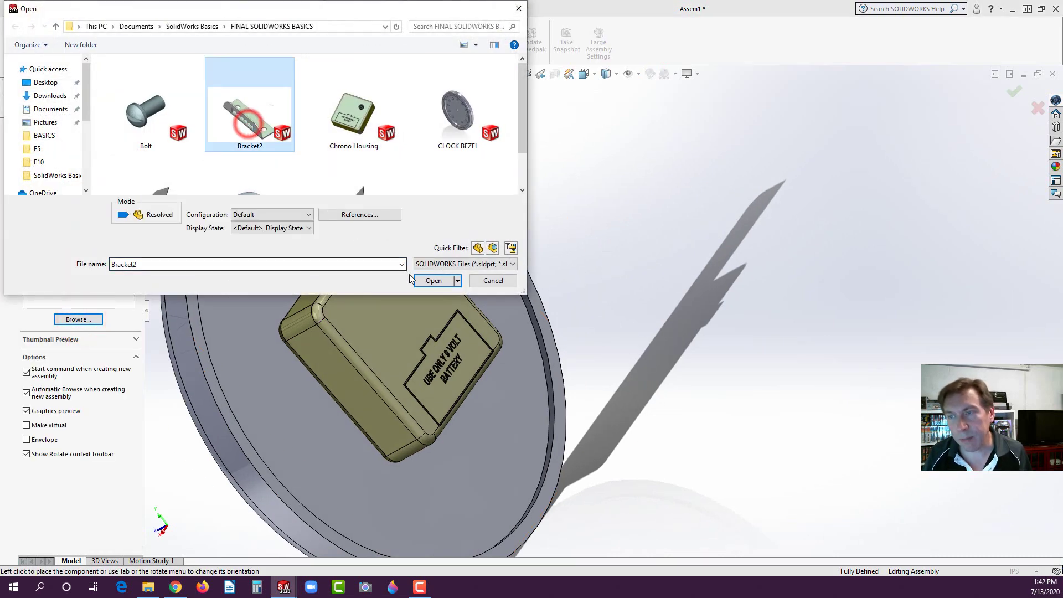
click(429, 281)
click(417, 90)
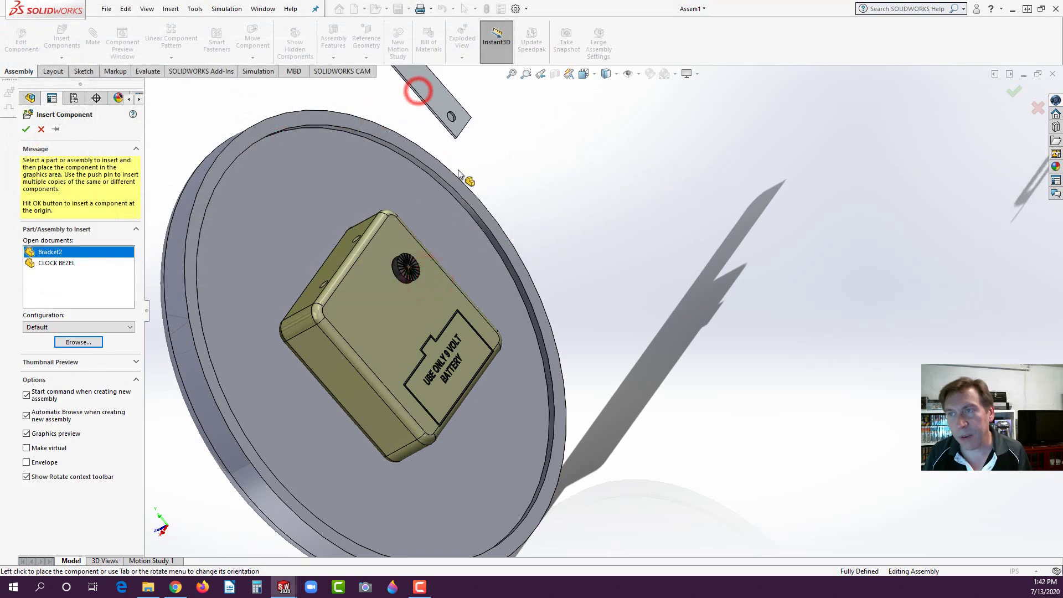
Step: Snap the edge of one Bracket2 hole onto a hole in the housing's top face and swing the bracket about it
middle_drag(460, 178, 471, 210)
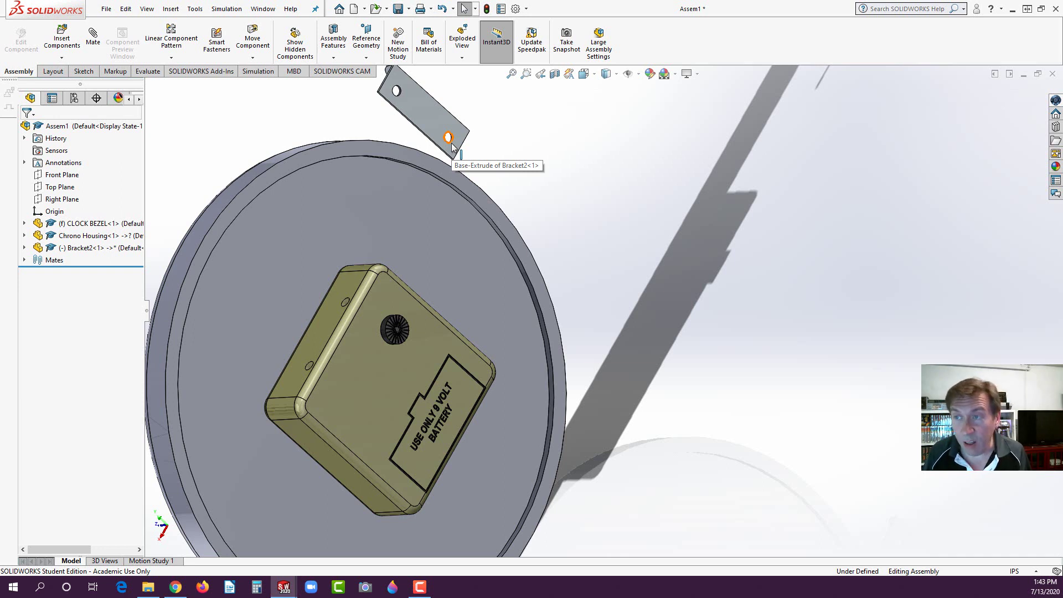
drag(451, 143, 346, 300)
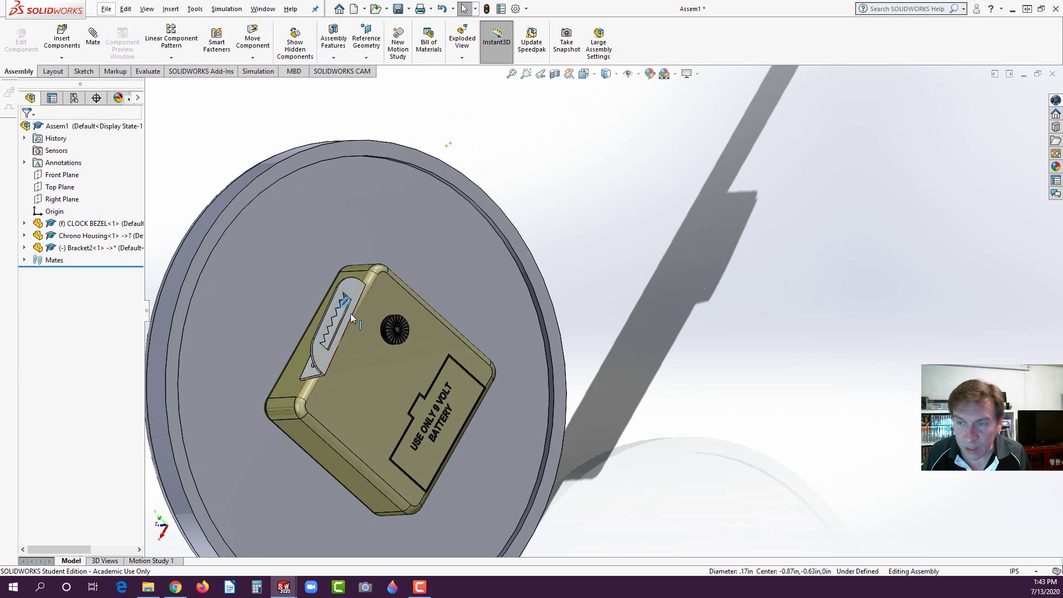
mouse_move(340, 332)
middle_down()
mouse_move(381, 350)
mouse_move(324, 333)
middle_up()
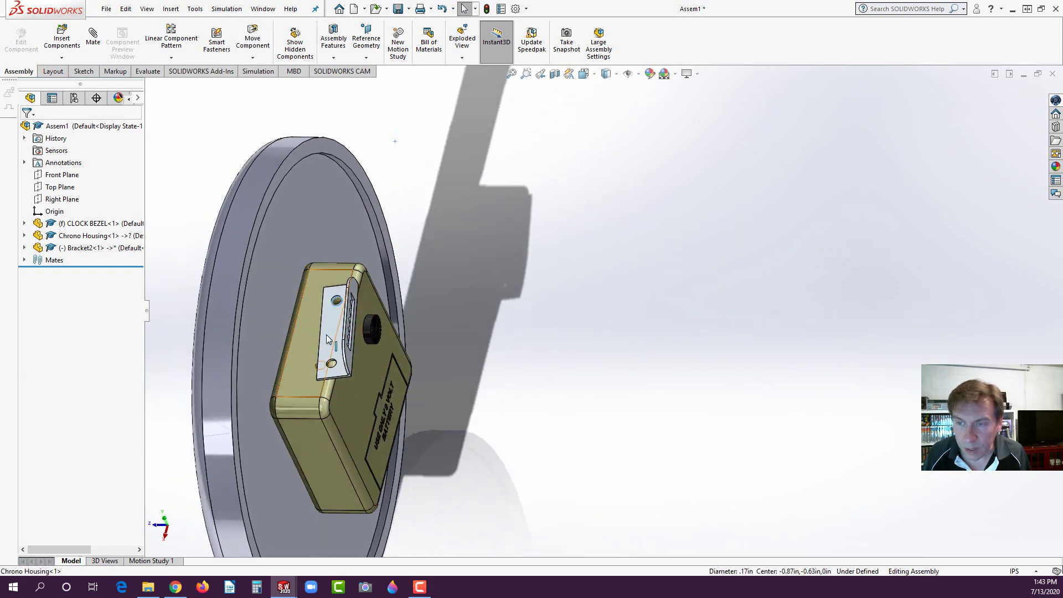
drag(326, 334, 377, 304)
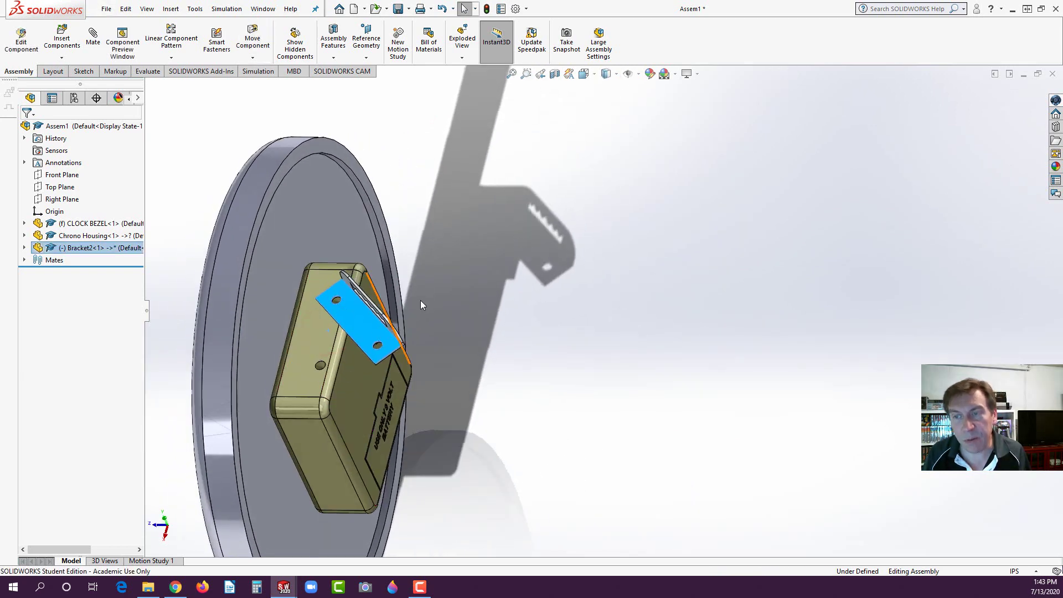
click(446, 297)
Step: Mate Bracket2's second hole concentric with the other hole in the housing's top face
scroll(347, 274, down, 4)
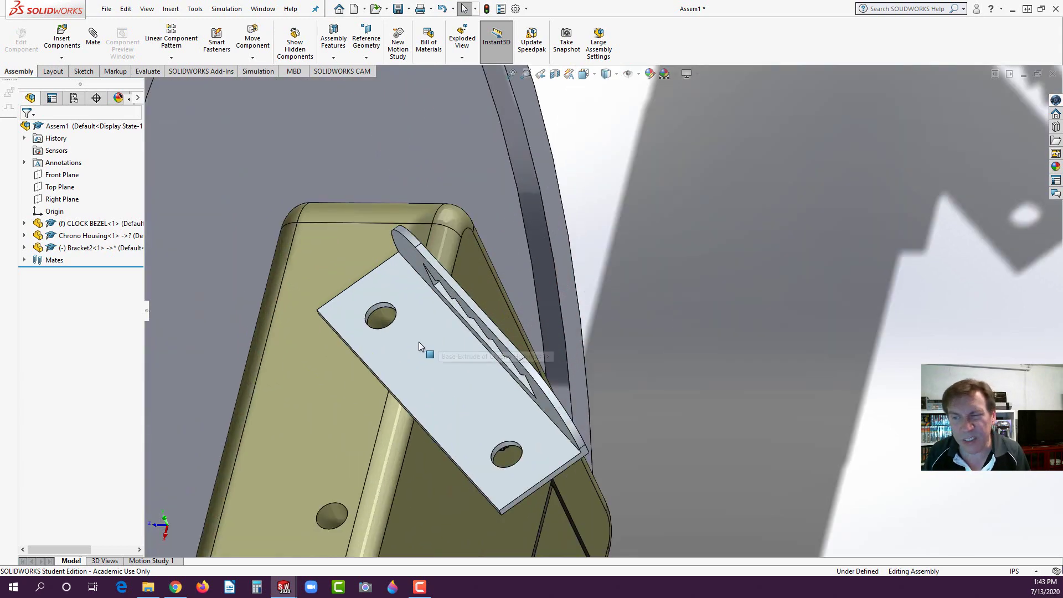
scroll(487, 421, down, 2)
scroll(536, 384, down, 2)
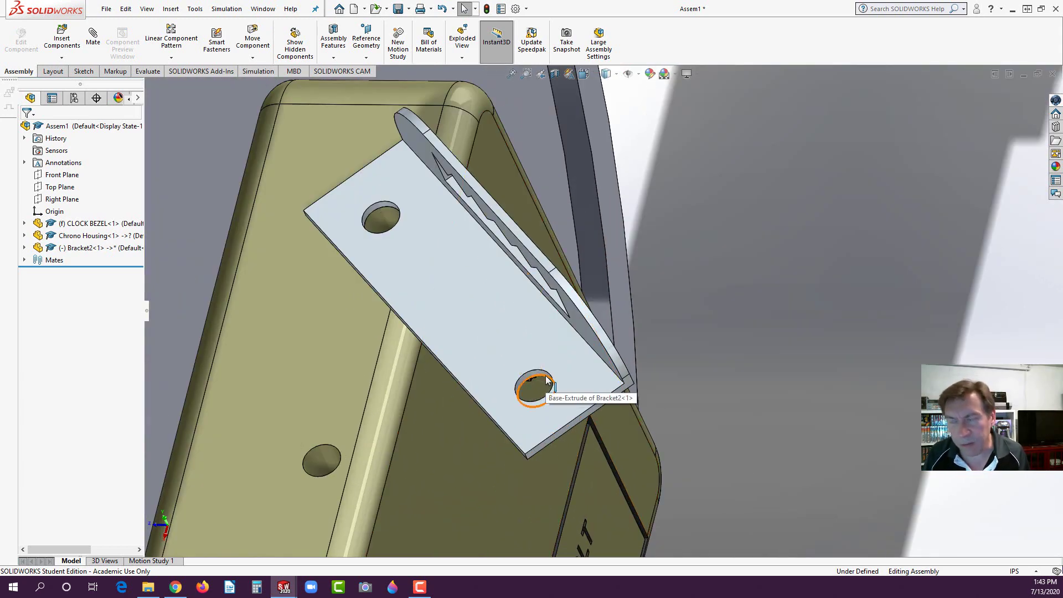
alt+drag(547, 379, 313, 451)
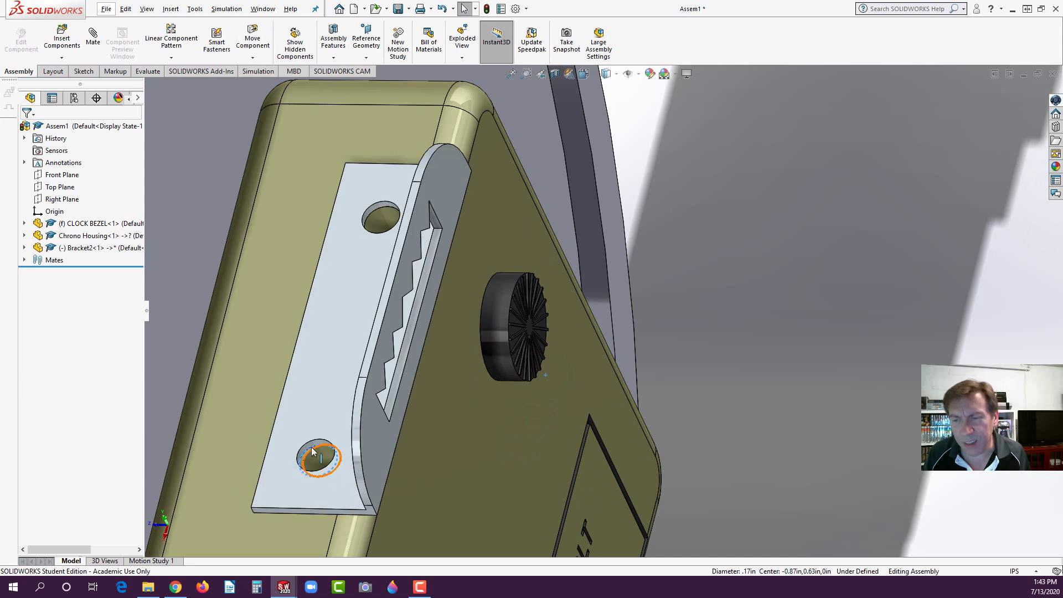
click(313, 451)
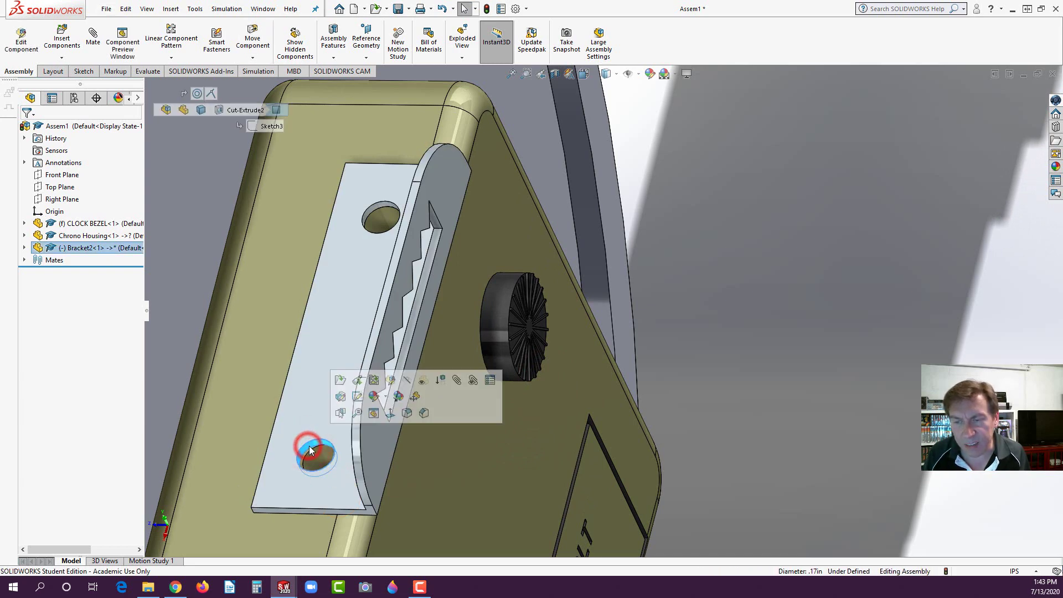
alt+drag(313, 451, 324, 469)
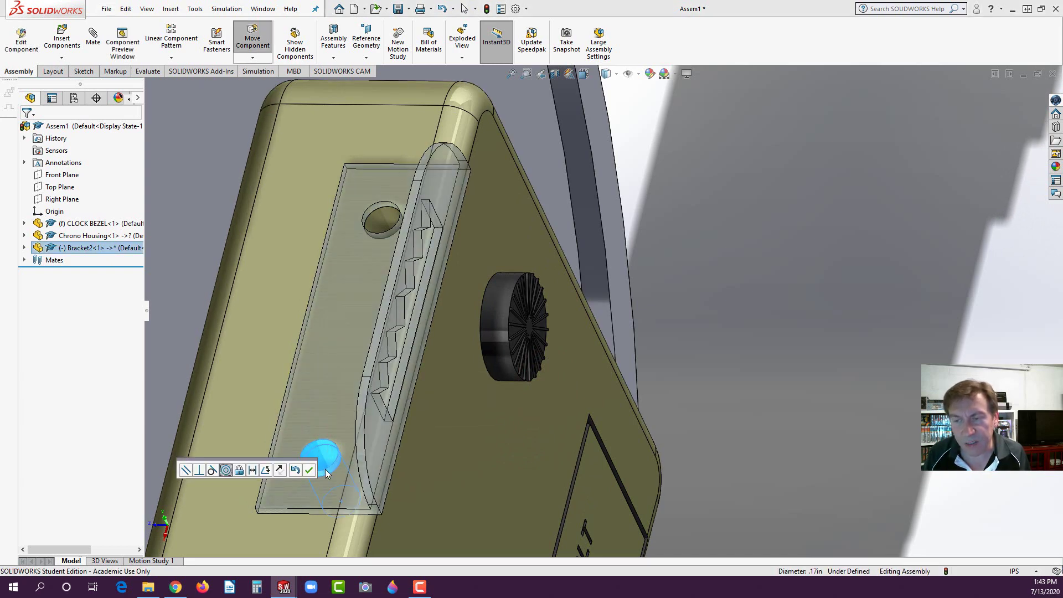
click(309, 470)
scroll(403, 473, up, 5)
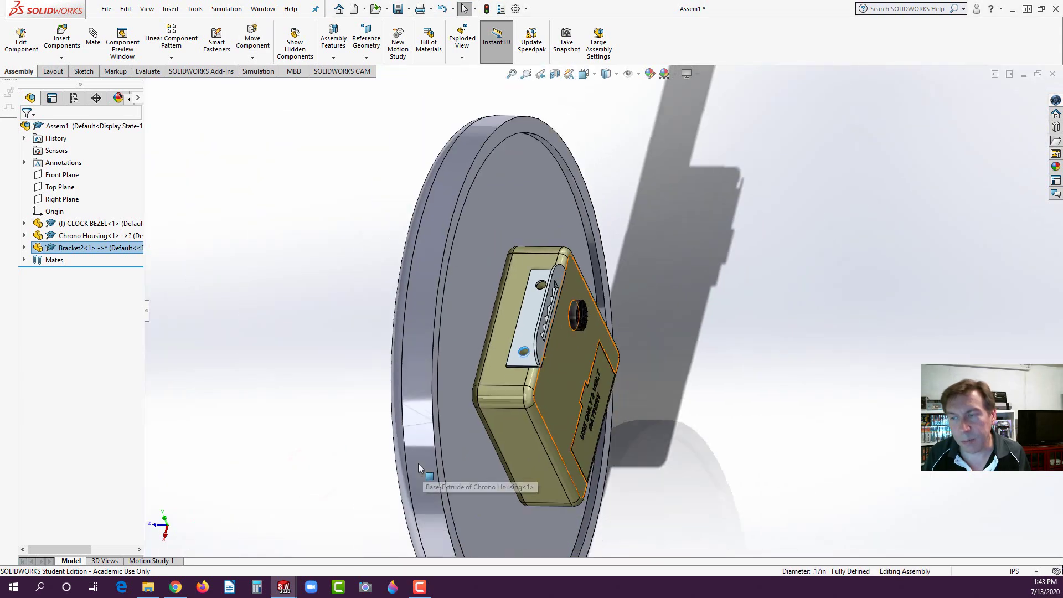
Step: Insert the Bolt part into the assembly, placing it above the housing on the bezel's back
click(324, 415)
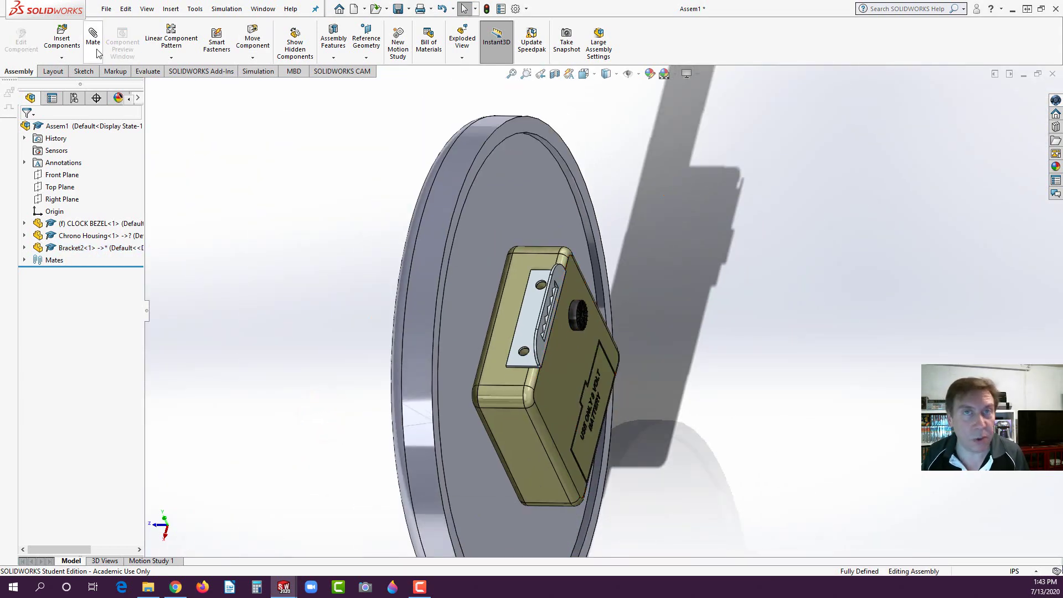
click(325, 239)
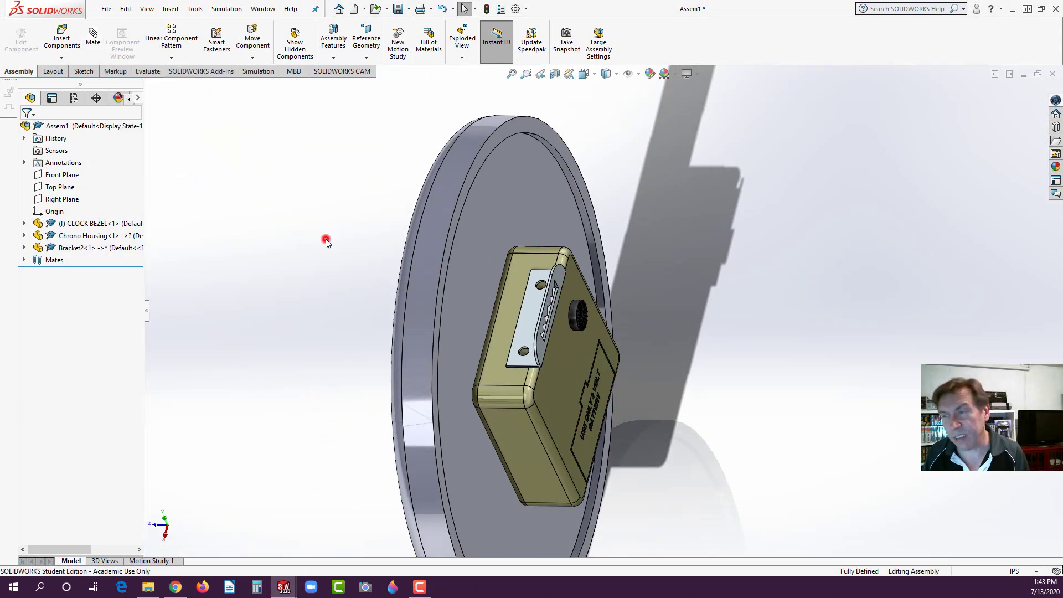
click(61, 39)
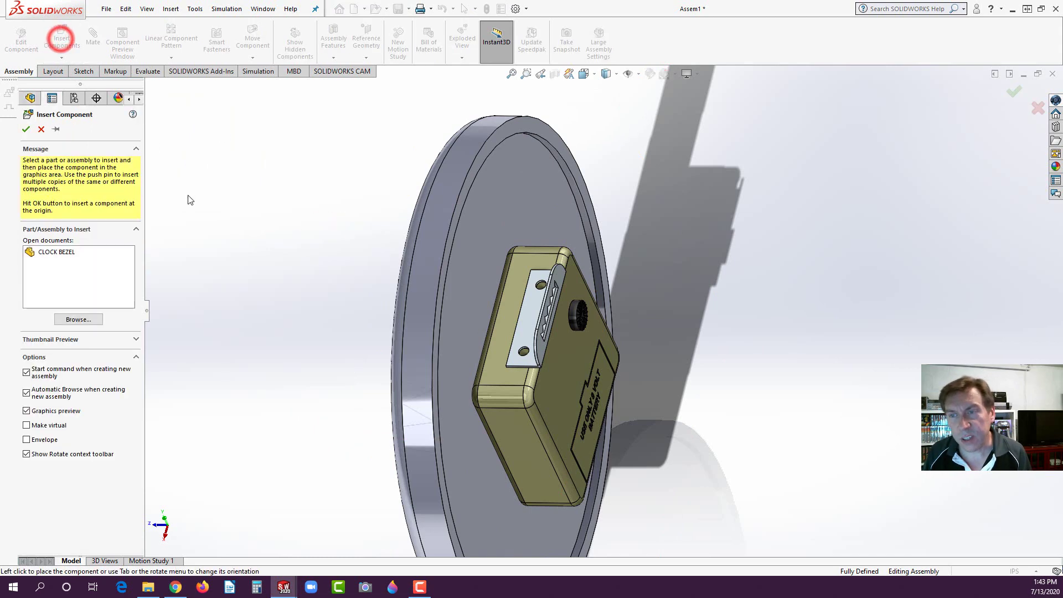
click(78, 320)
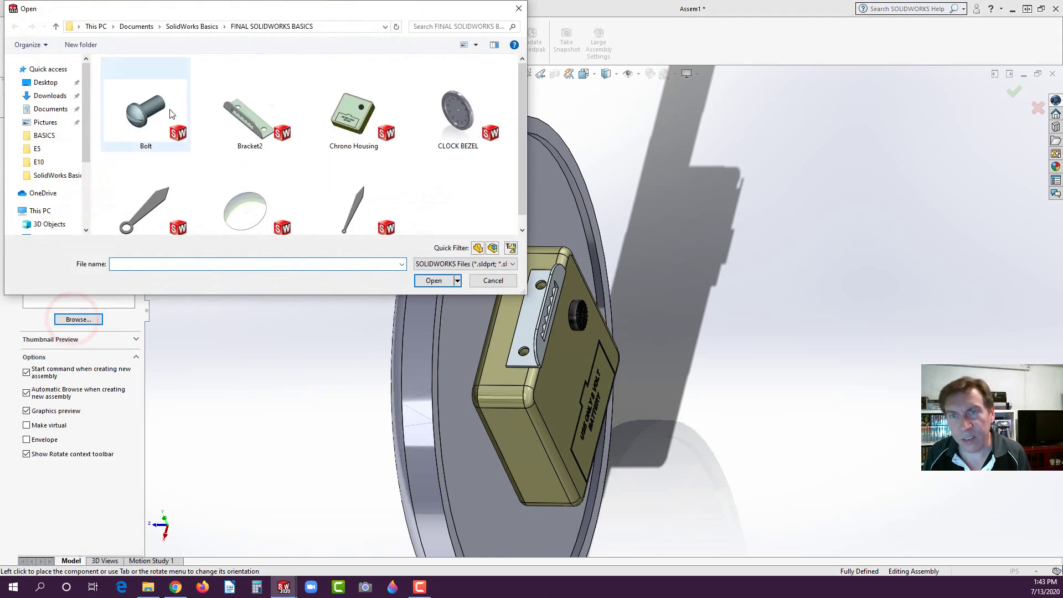
click(147, 116)
click(420, 280)
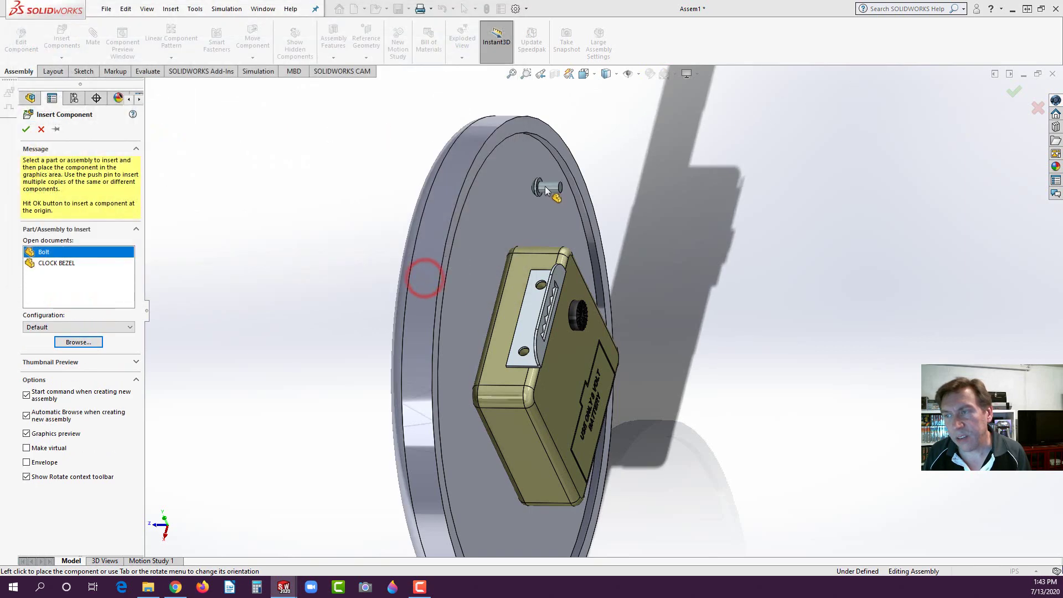
click(532, 187)
Step: Snap the circular edge under the bolt's head onto the edge of Bracket2's upper hole
scroll(529, 205, down, 3)
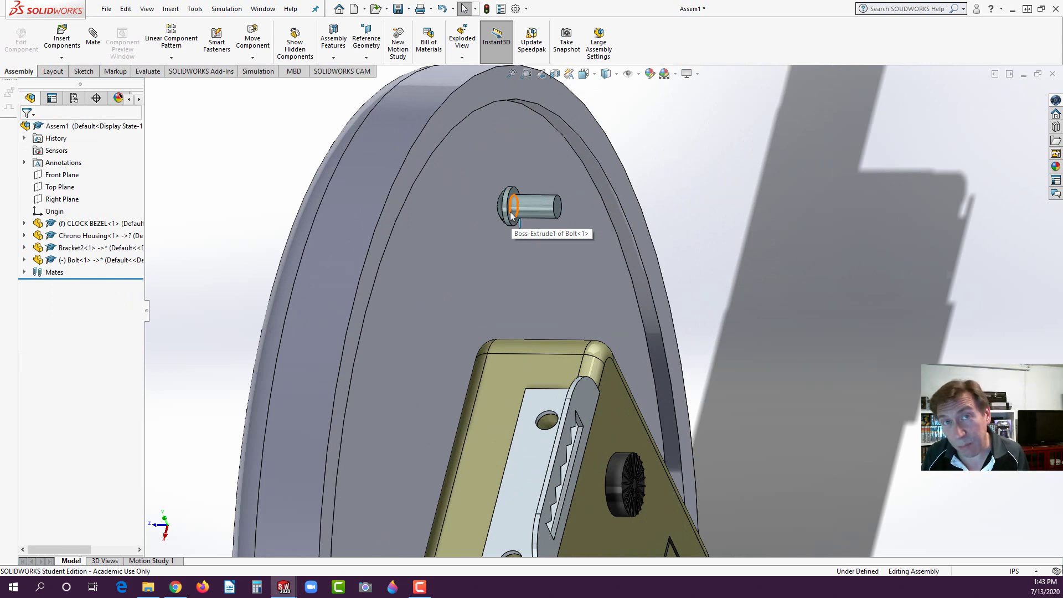
drag(511, 213, 549, 415)
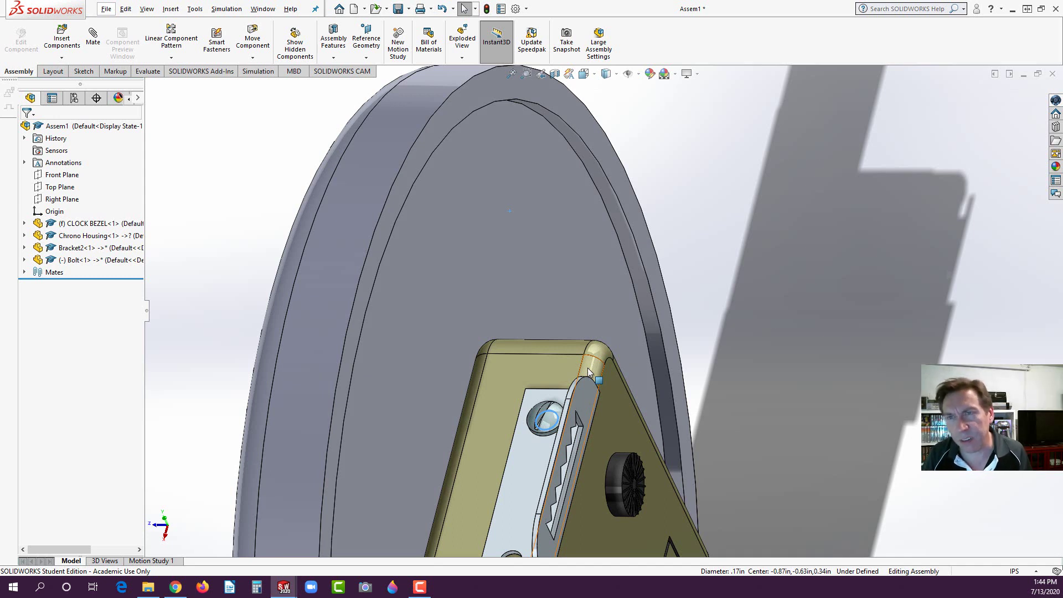
scroll(607, 436, up, 5)
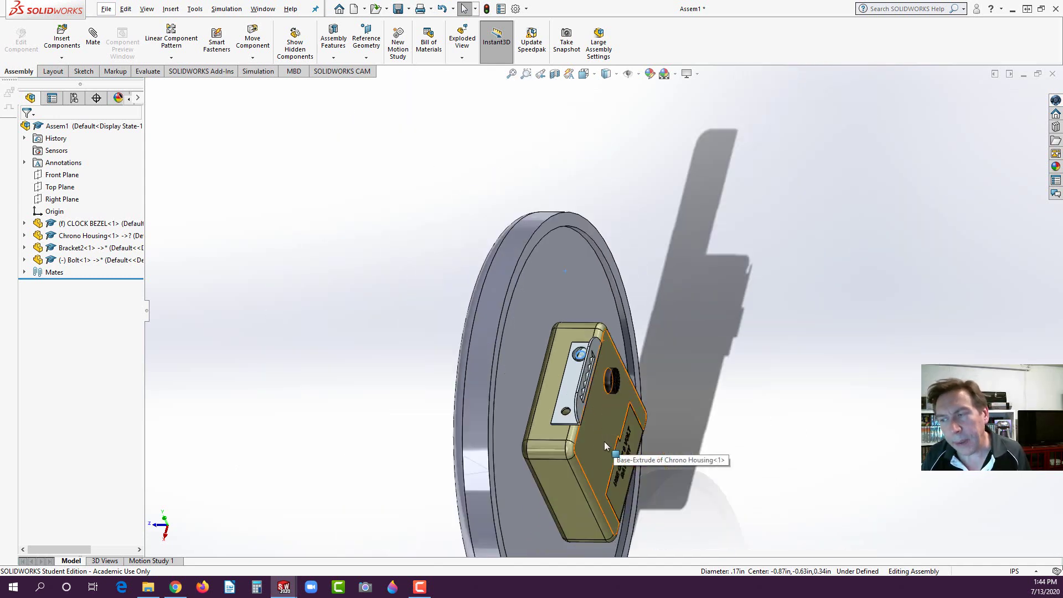
click(386, 372)
Step: Make a copy of the seated bolt and snap its shank-side head edge onto Bracket2's other hole
scroll(613, 399, down, 5)
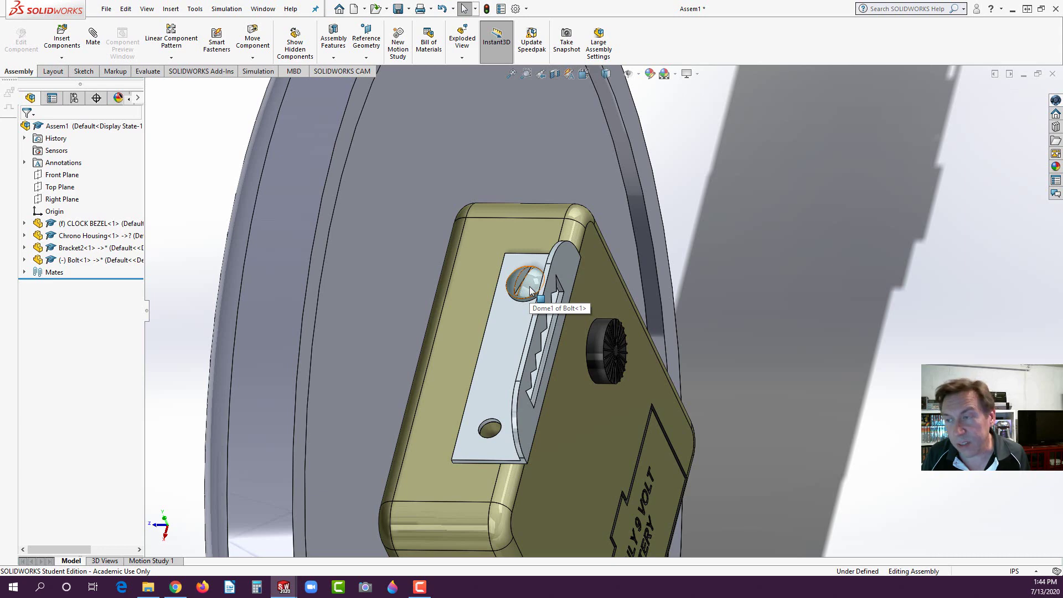
ctrl+drag(530, 291, 749, 243)
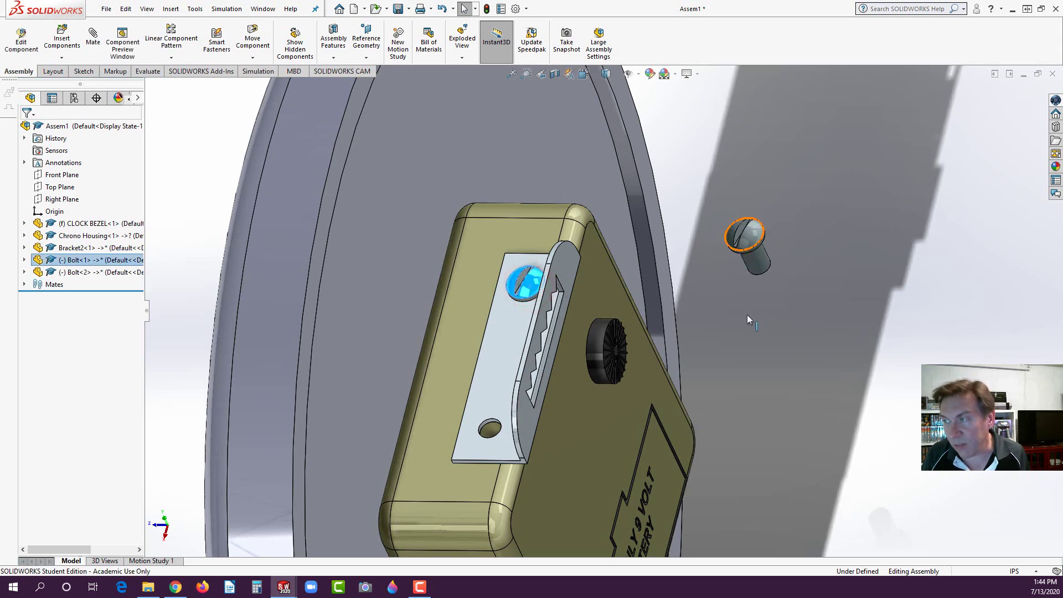
middle_drag(750, 320, 751, 258)
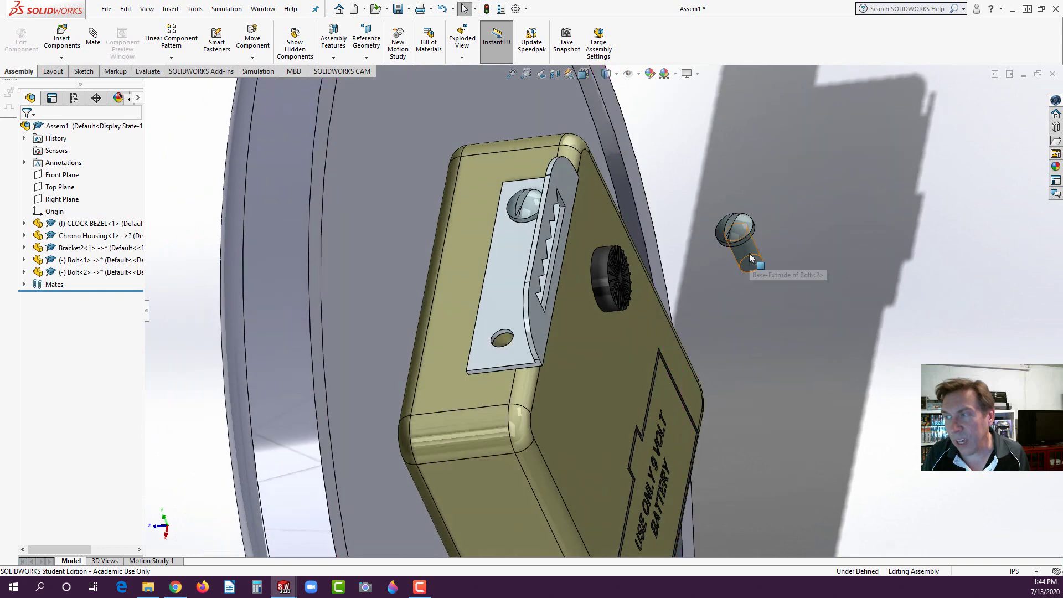
drag(750, 253, 699, 125)
scroll(702, 288, up, 4)
drag(636, 176, 555, 330)
click(632, 140)
click(692, 344)
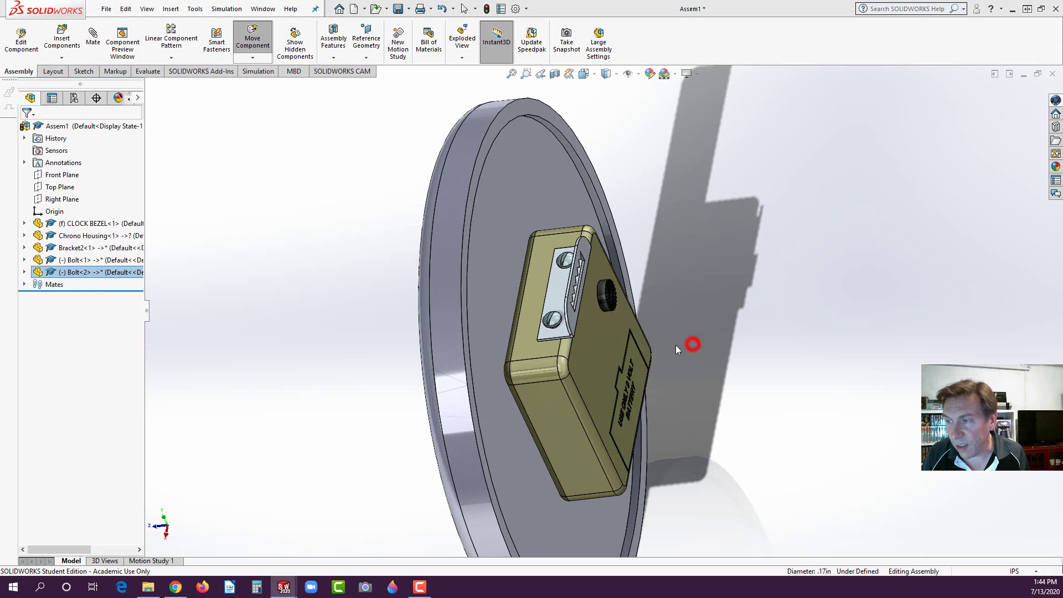
Step: Slide the second bolt along its hole until its head sits against the bracket's face
scroll(690, 346, down, 6)
click(509, 342)
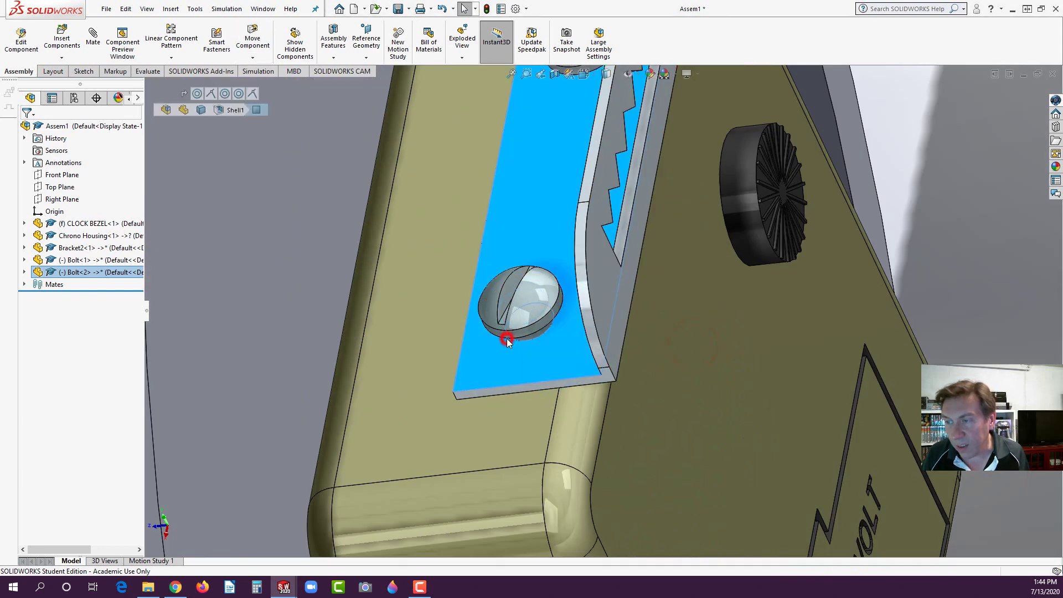
click(504, 341)
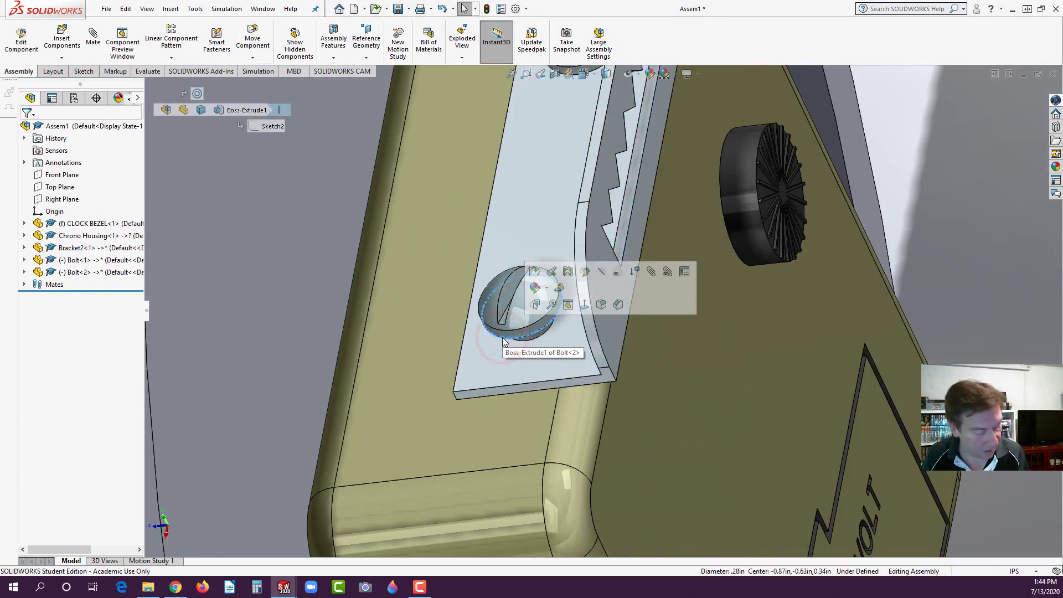
drag(504, 341, 504, 335)
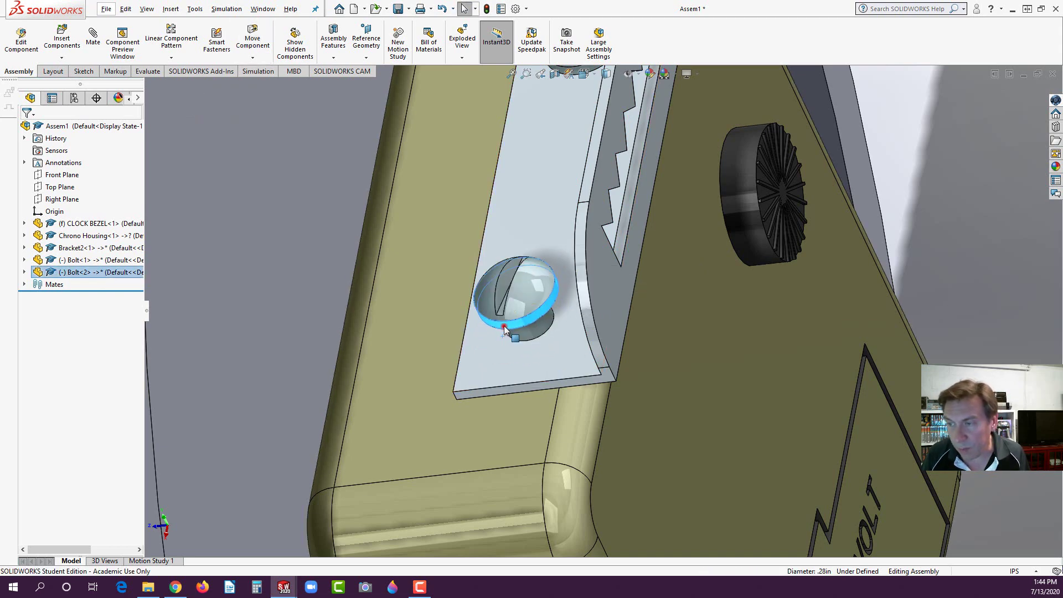
click(501, 333)
click(498, 327)
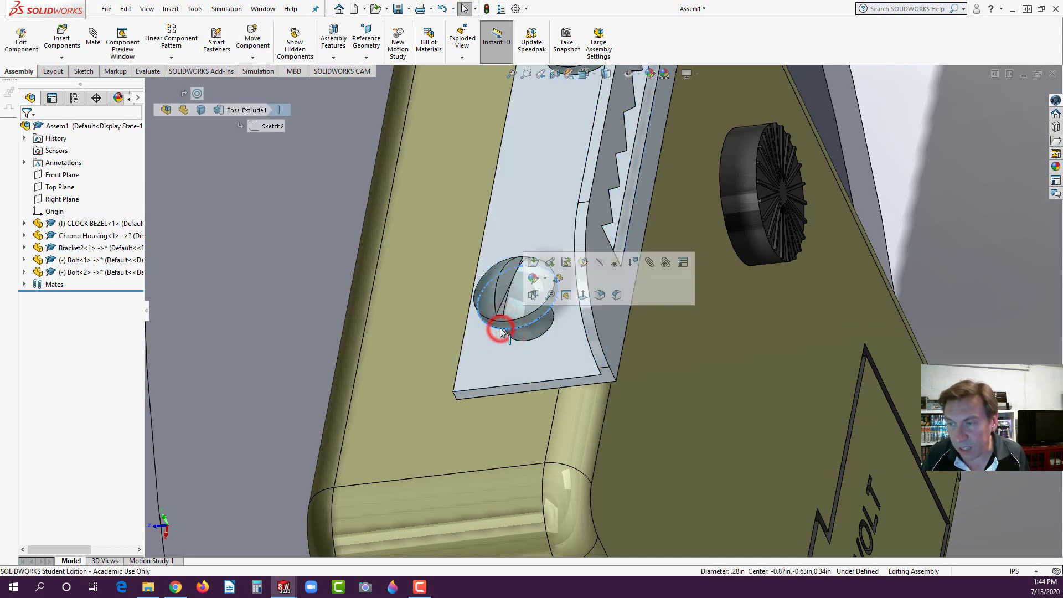
drag(499, 327, 506, 346)
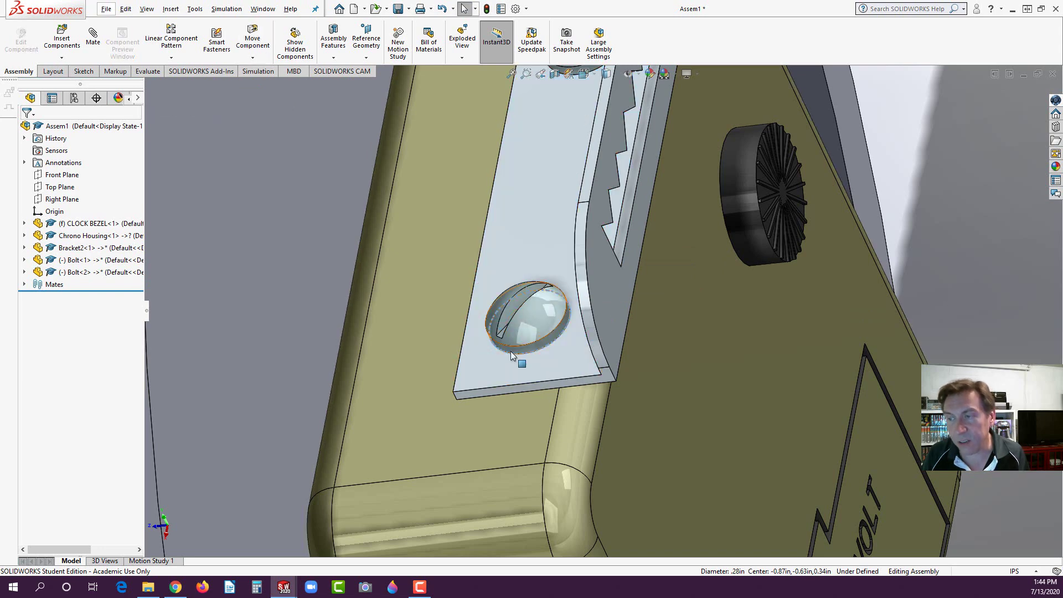
click(296, 262)
scroll(328, 347, up, 2)
scroll(354, 355, up, 3)
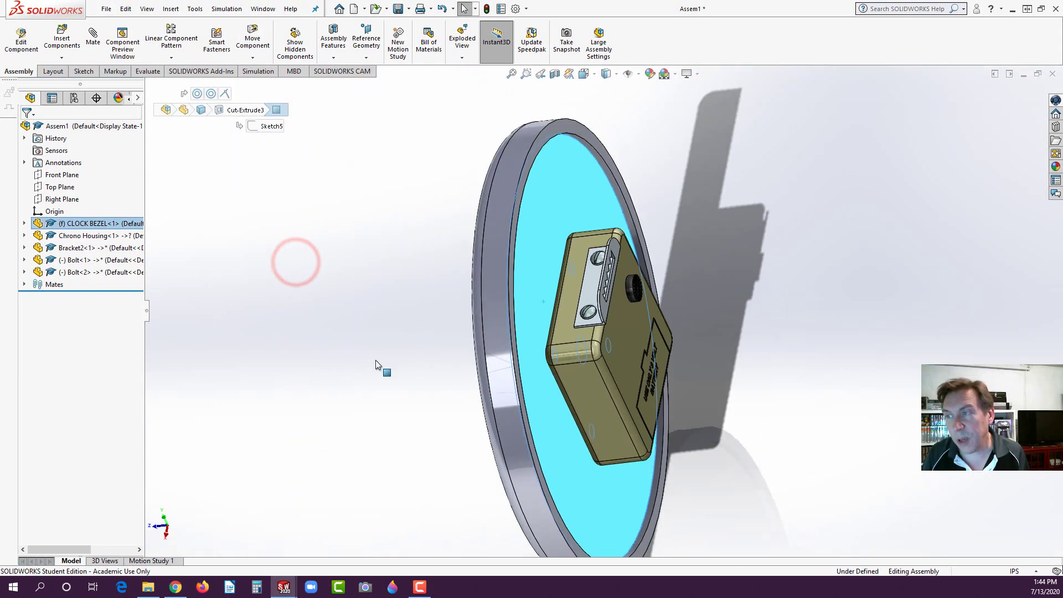
click(366, 366)
Step: Insert the Hour hand part and place it beside the bezel, facing the clock's front side
middle_drag(453, 357, 526, 317)
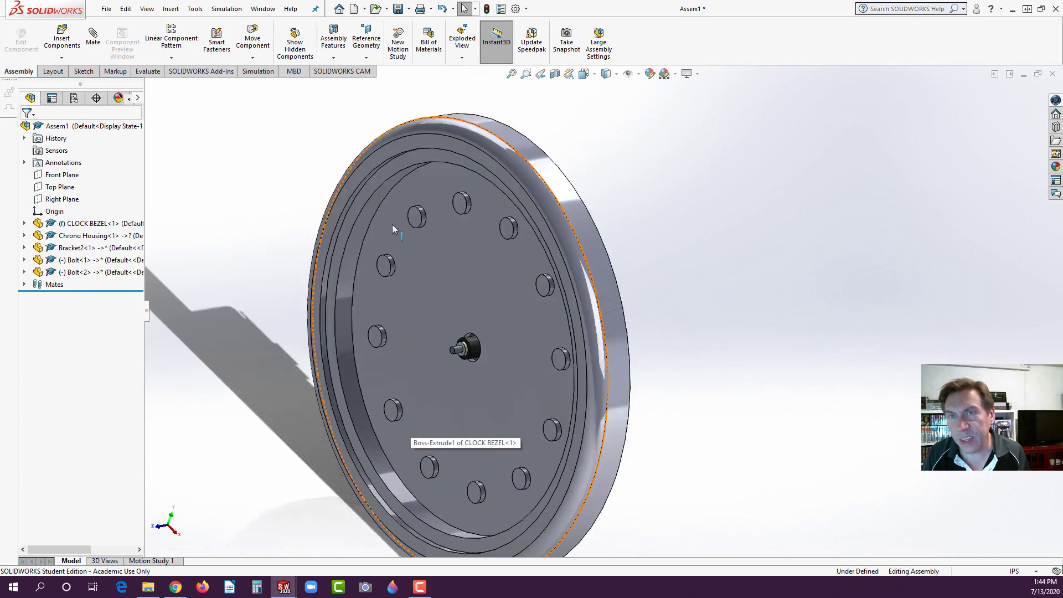
click(62, 39)
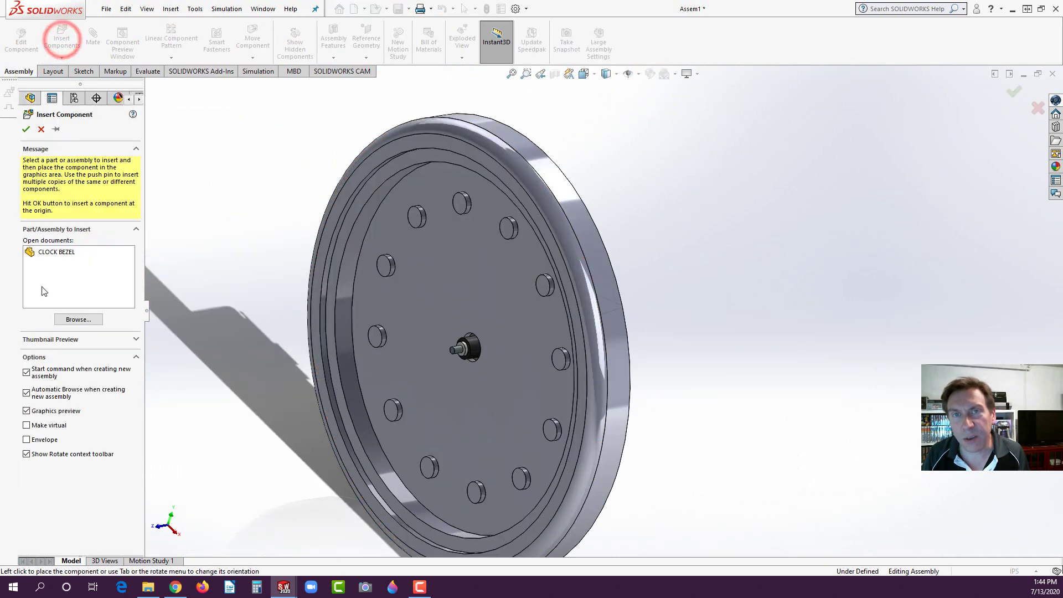
click(78, 319)
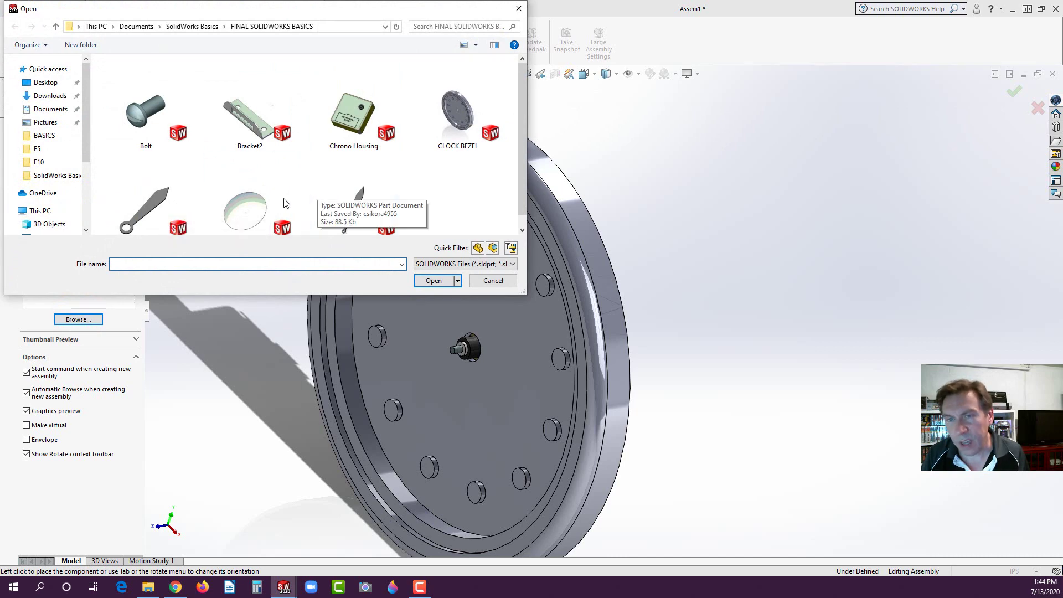
click(151, 210)
click(425, 282)
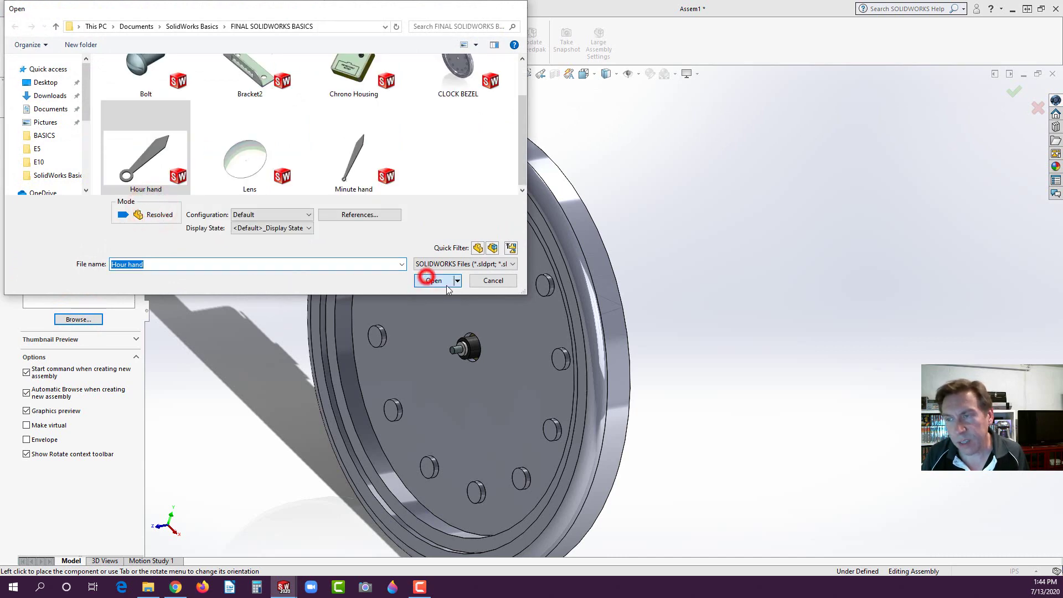
click(377, 366)
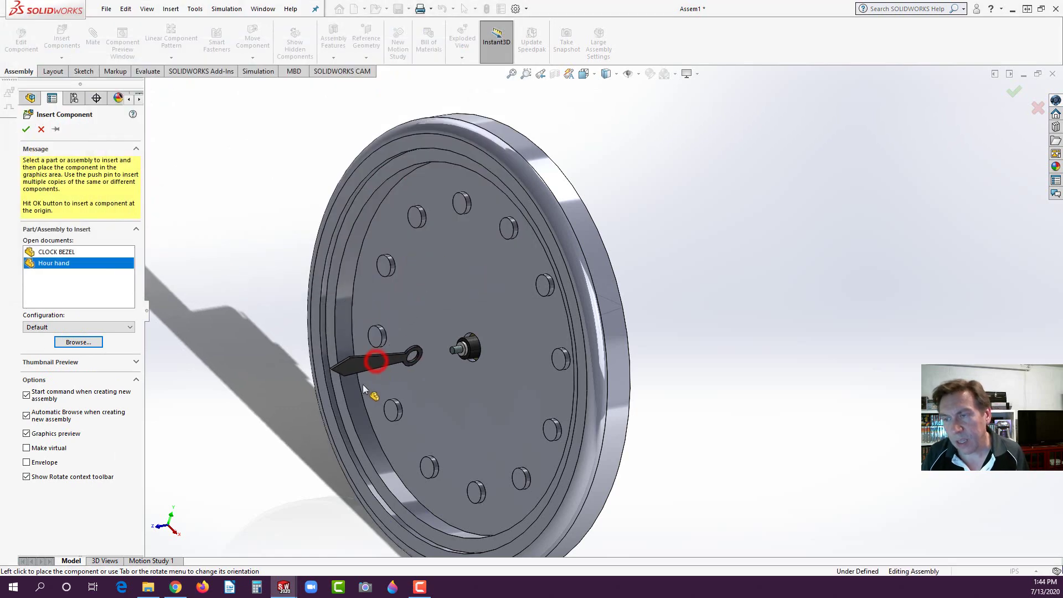
drag(308, 368, 241, 383)
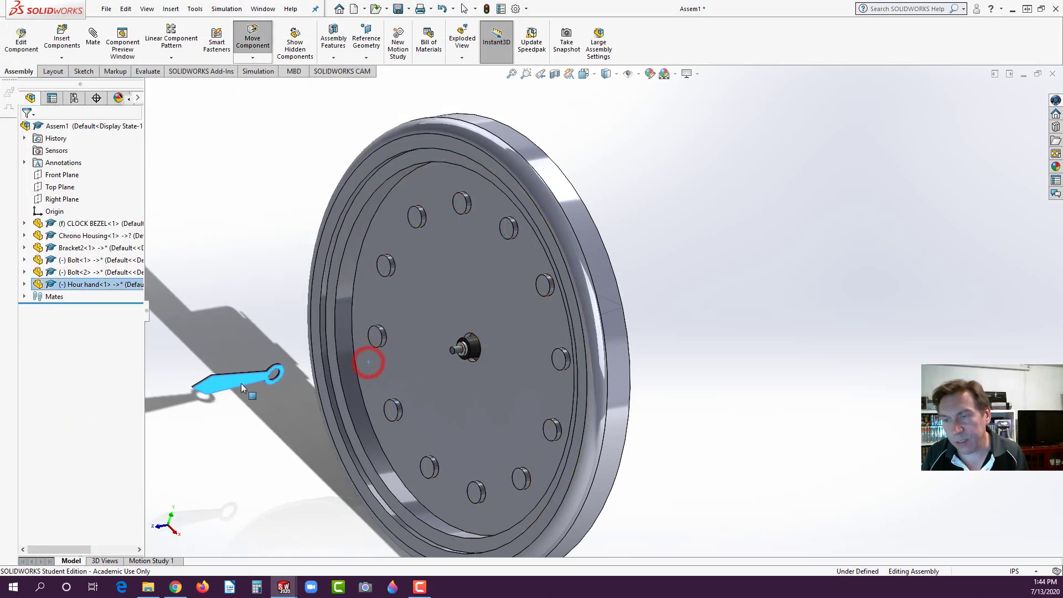
Step: Snap the Hour hand's hole edge onto the wider step of the housing's shaft, against the black collar
scroll(272, 411, down, 5)
scroll(278, 349, down, 3)
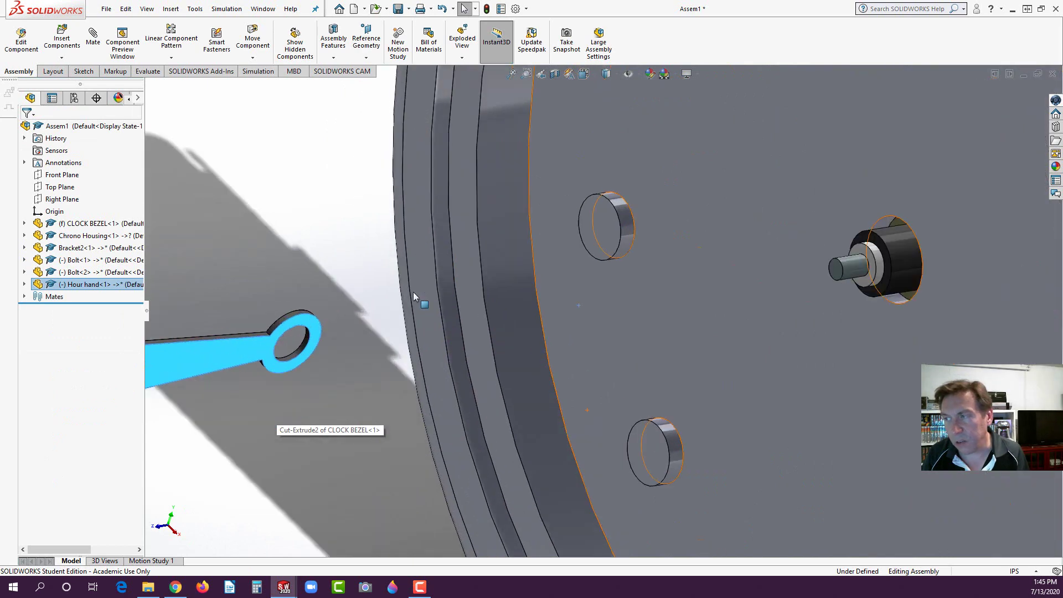
click(380, 344)
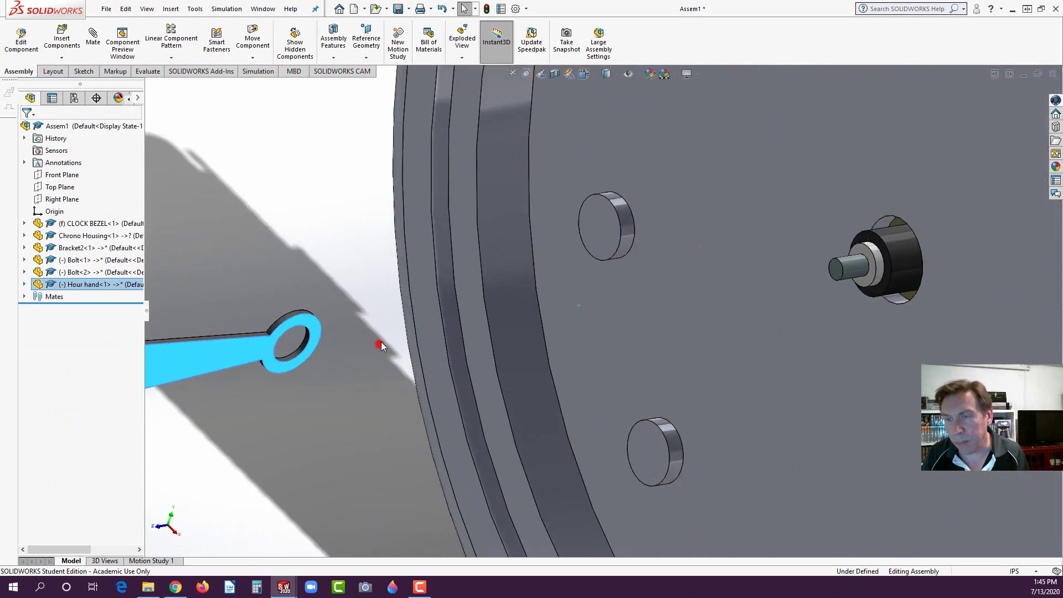
click(310, 346)
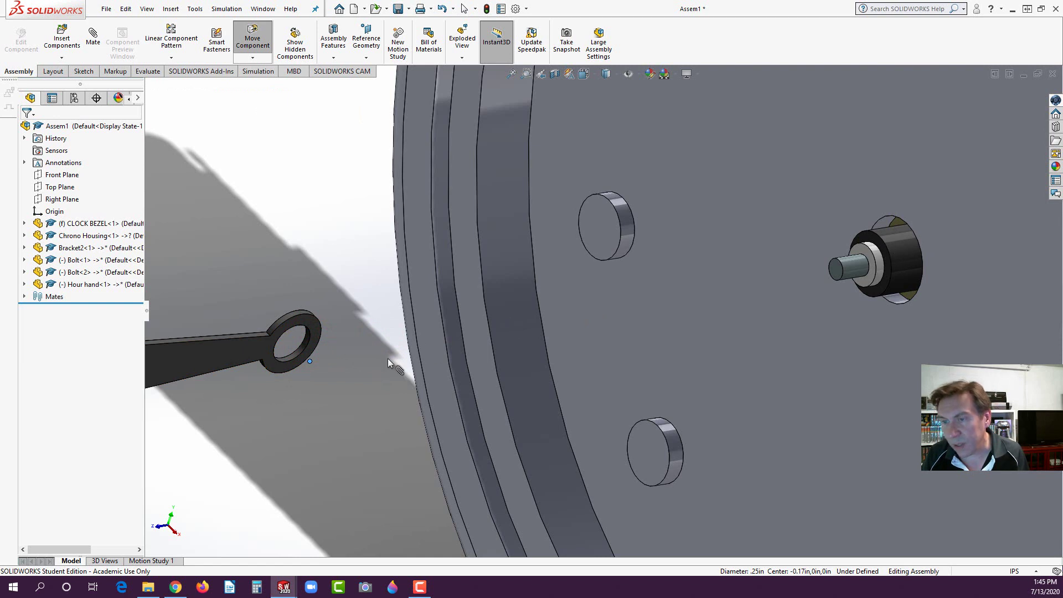
key(Escape)
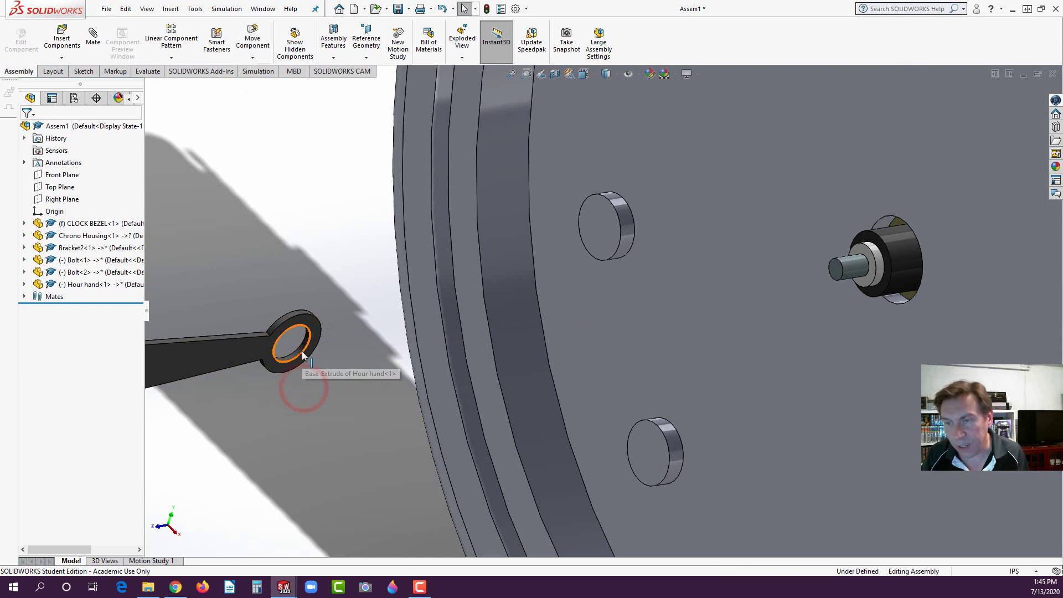
drag(302, 352, 879, 252)
click(351, 368)
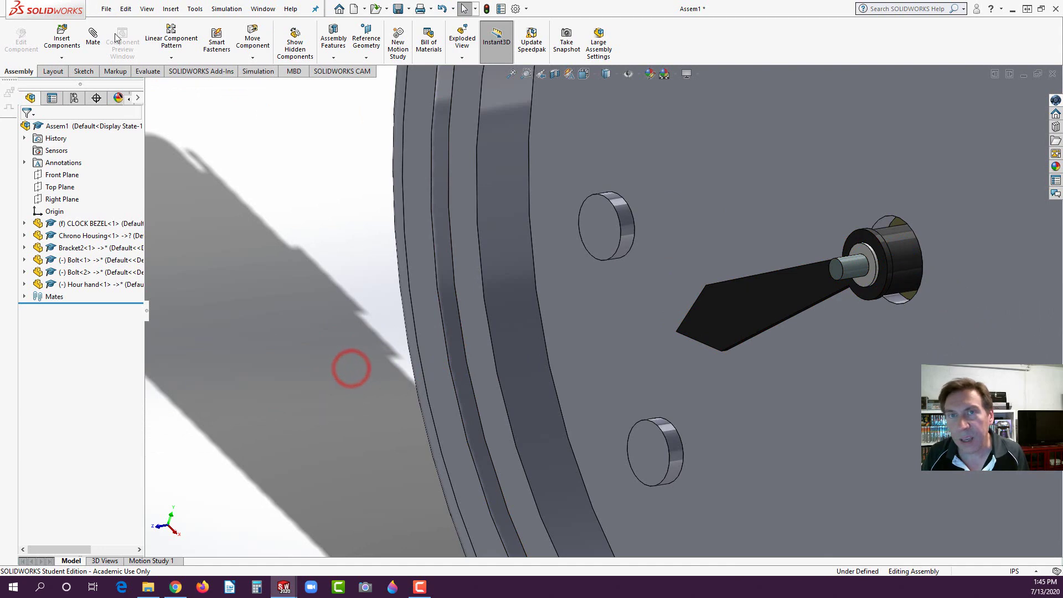
Step: Insert the Minute hand part and snap its hole edge onto the base of the thin shaft tip
click(62, 39)
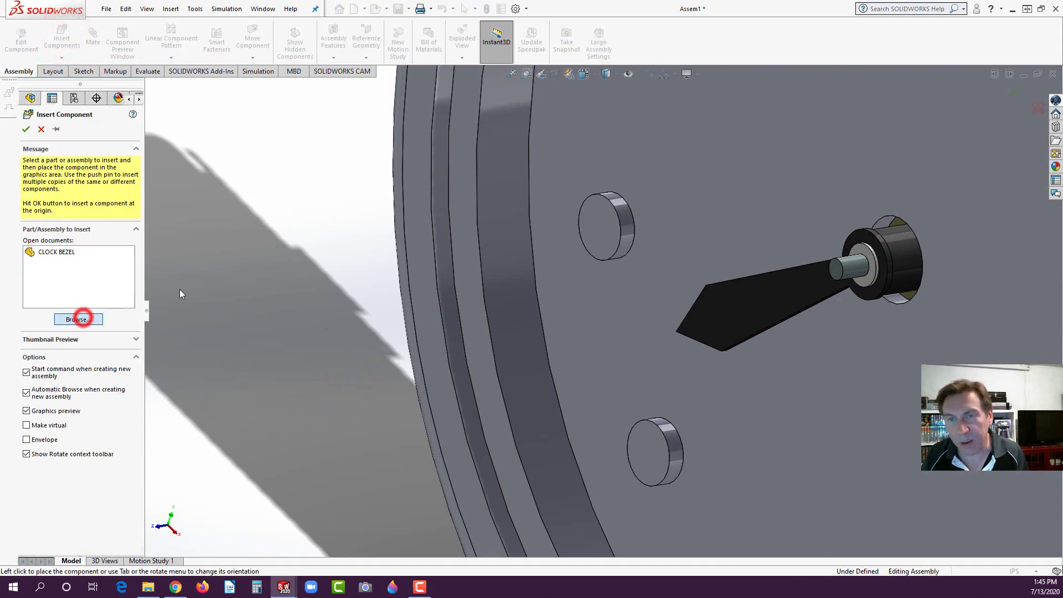
click(355, 199)
click(436, 281)
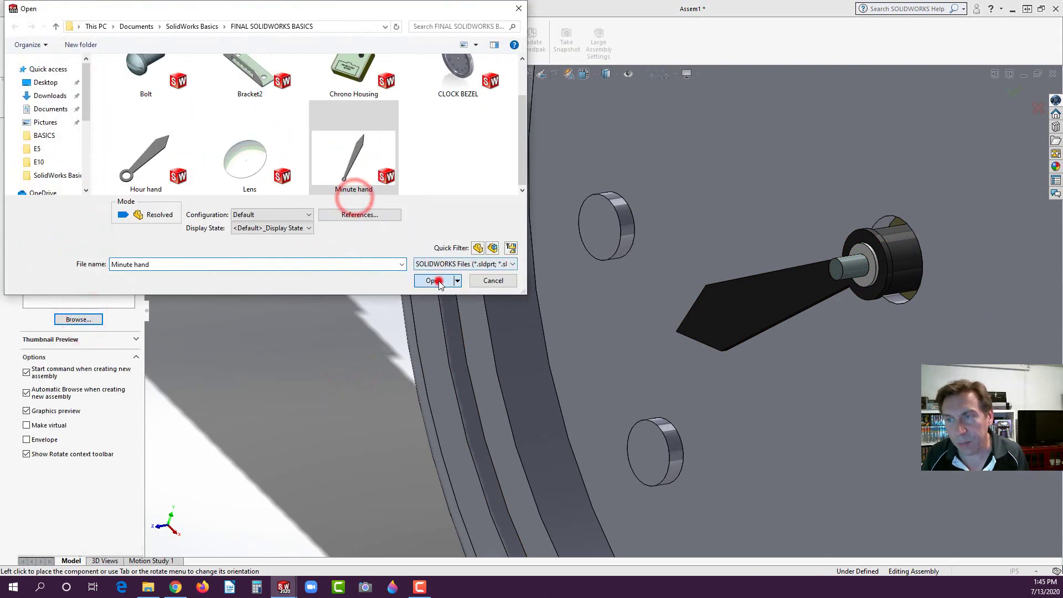
click(368, 243)
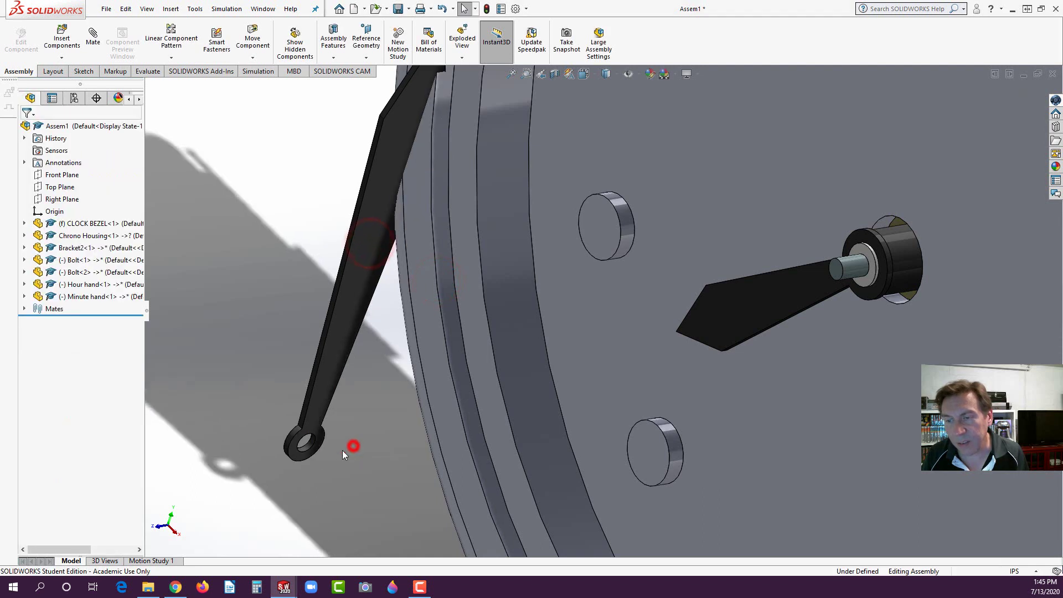
alt+drag(309, 450, 865, 262)
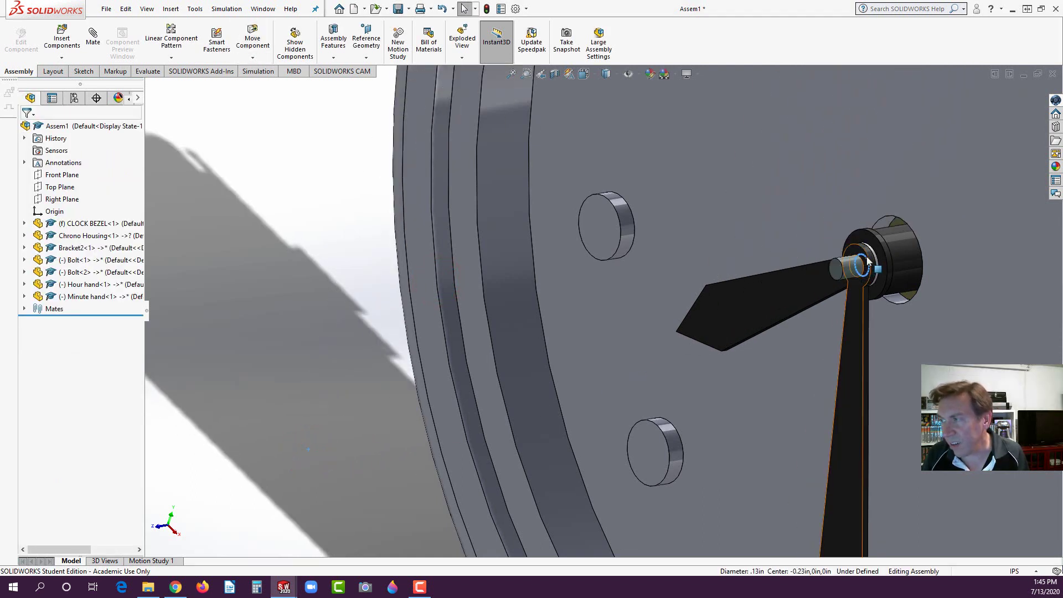
Step: Swing the minute hand up to twelve o'clock and the hour hand to between three and four
drag(849, 337, 908, 183)
drag(783, 294, 951, 264)
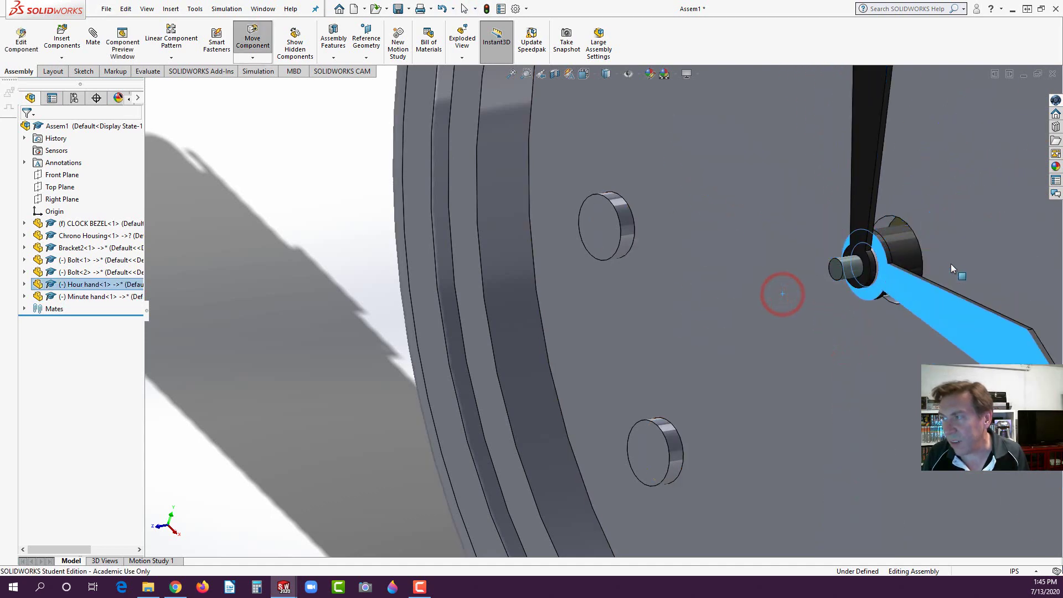
click(366, 400)
scroll(368, 409, up, 3)
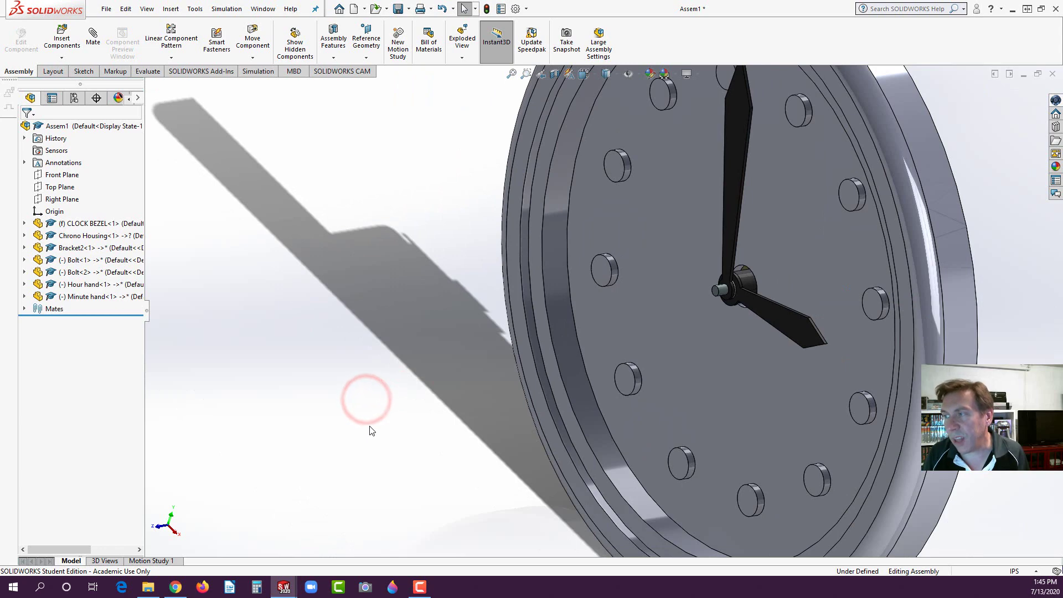
Step: Swing the hour hand slightly further clockwise, closer to four o'clock
scroll(468, 349, up, 2)
click(282, 264)
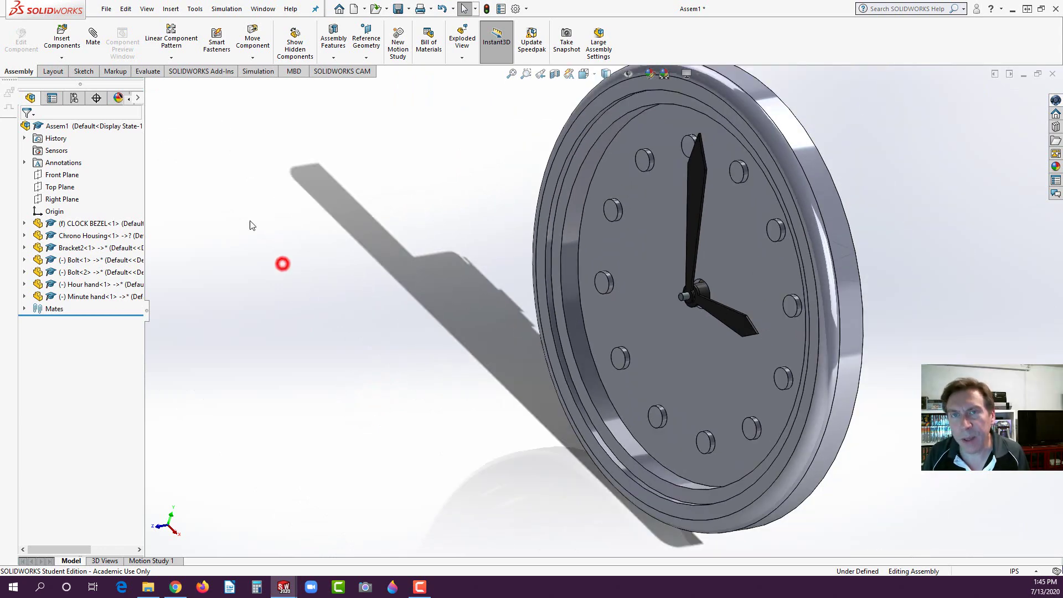
click(725, 313)
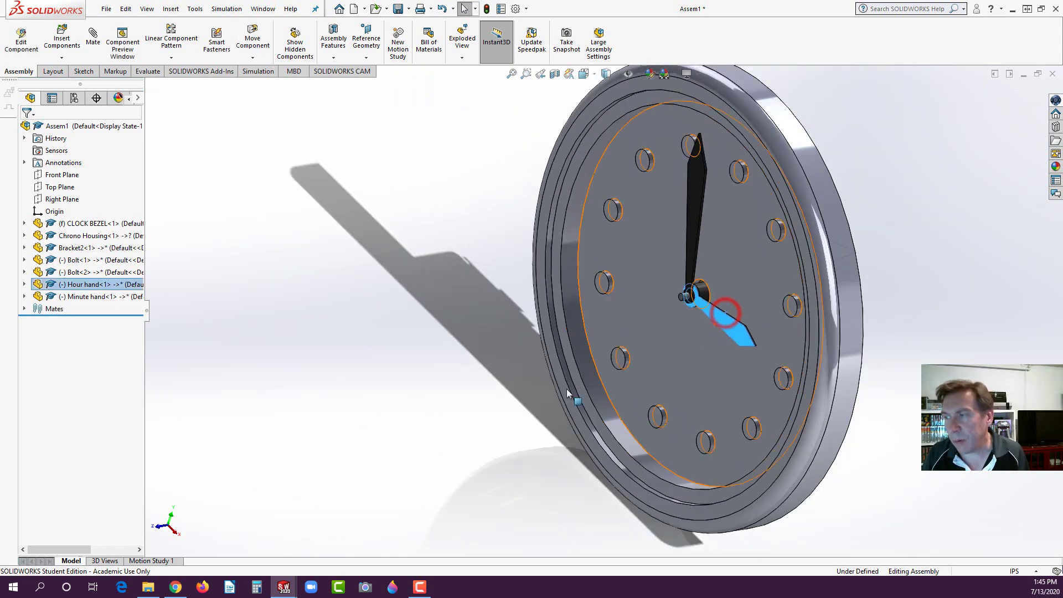
click(423, 439)
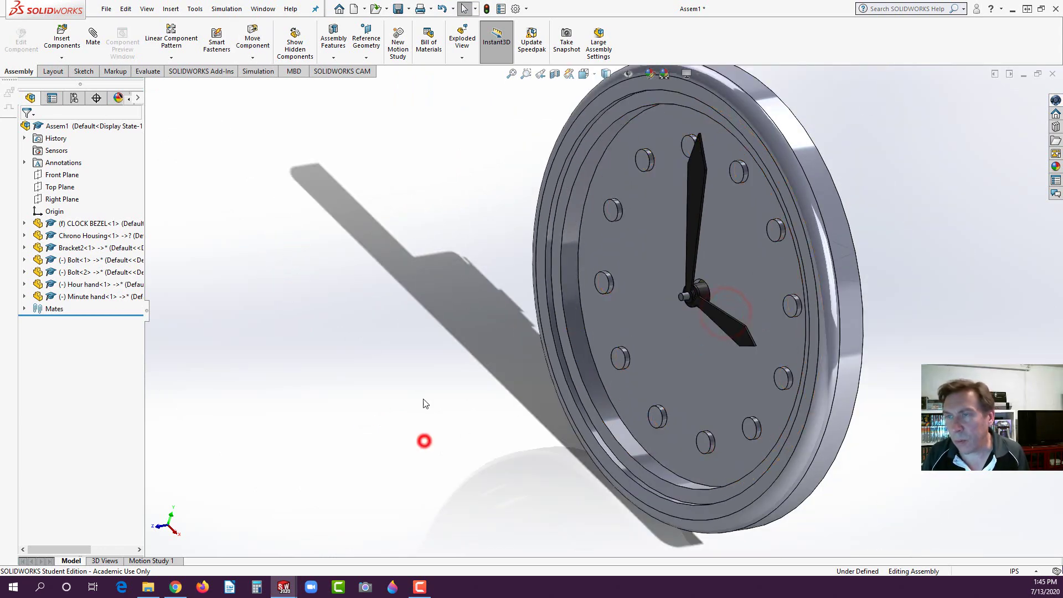
Step: Insert the Lens part and place it in front of the clock bezel
click(62, 41)
click(91, 324)
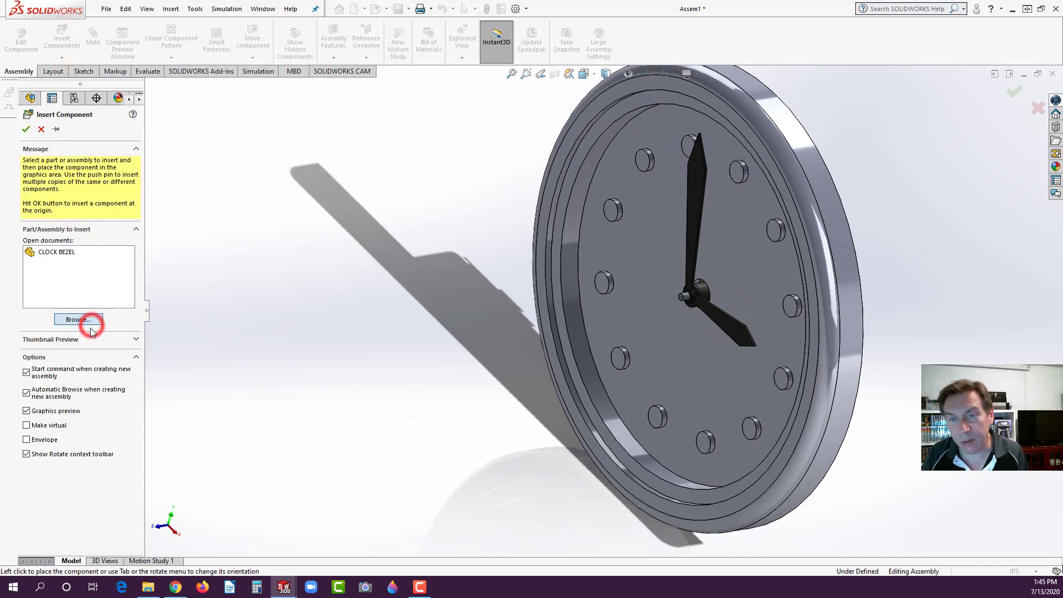
click(260, 192)
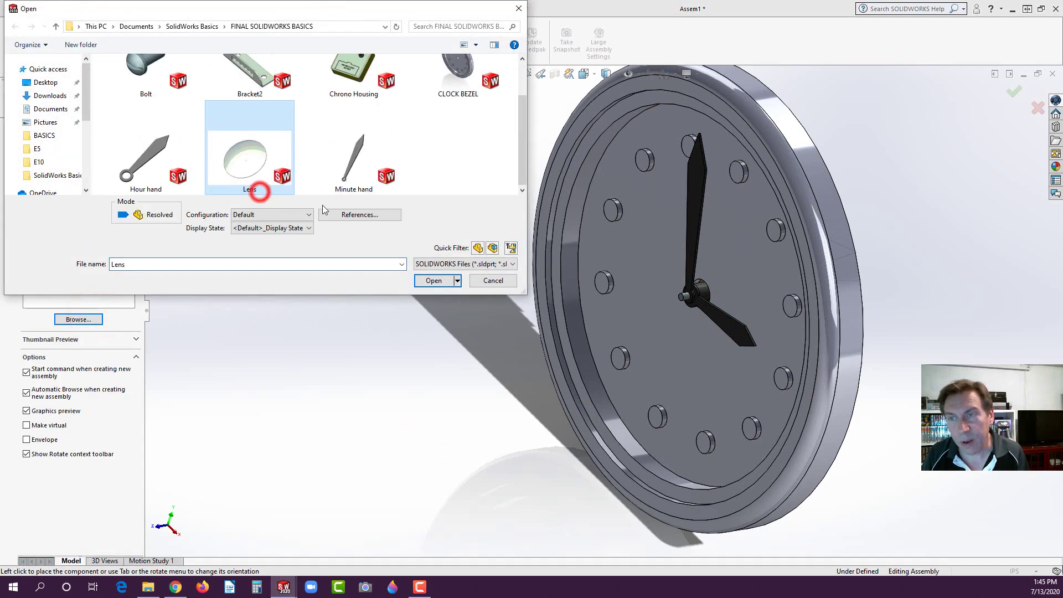
click(435, 280)
click(462, 266)
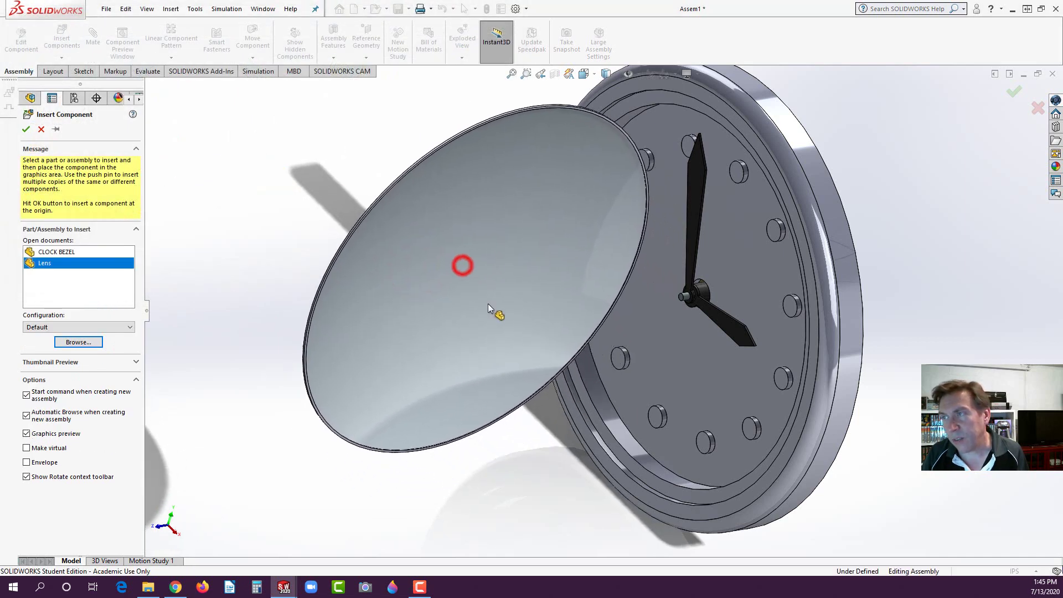
Step: Snap the inner circular edge of the lens rim onto the recessed step around the bezel's front opening
scroll(606, 107, down, 5)
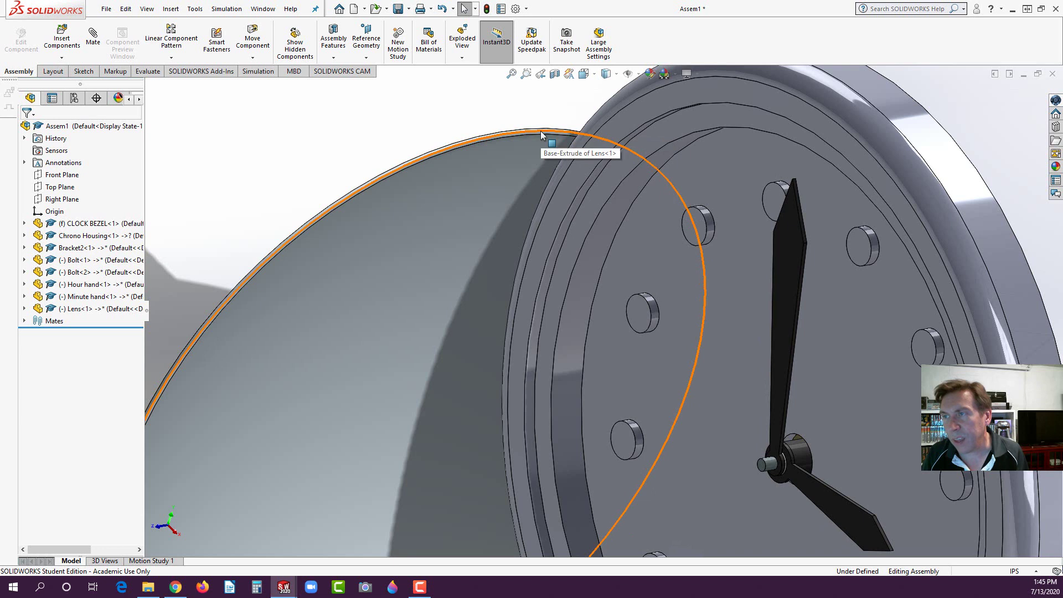
click(540, 132)
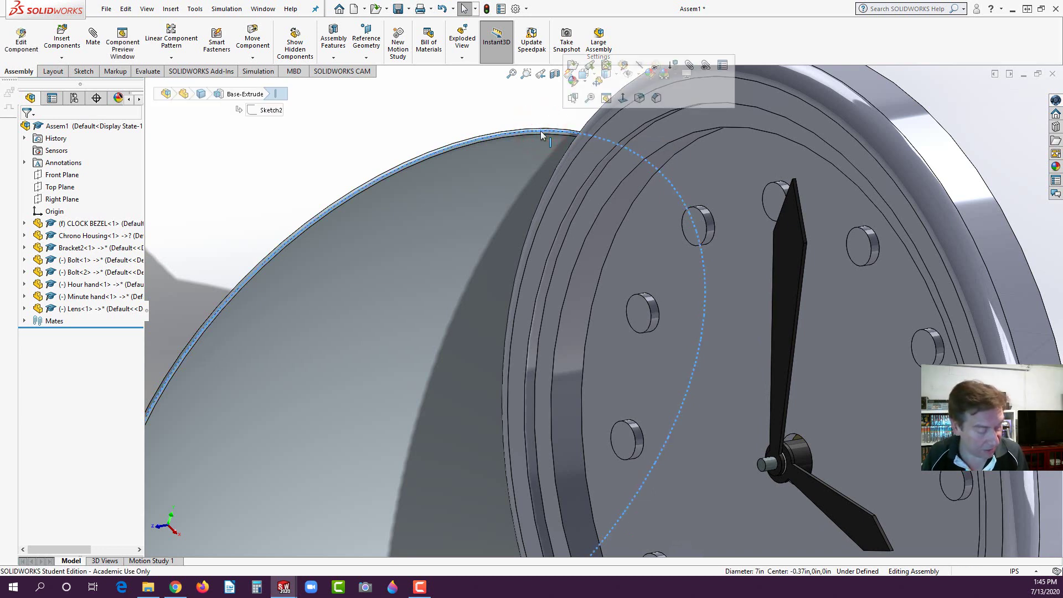
drag(541, 130, 620, 151)
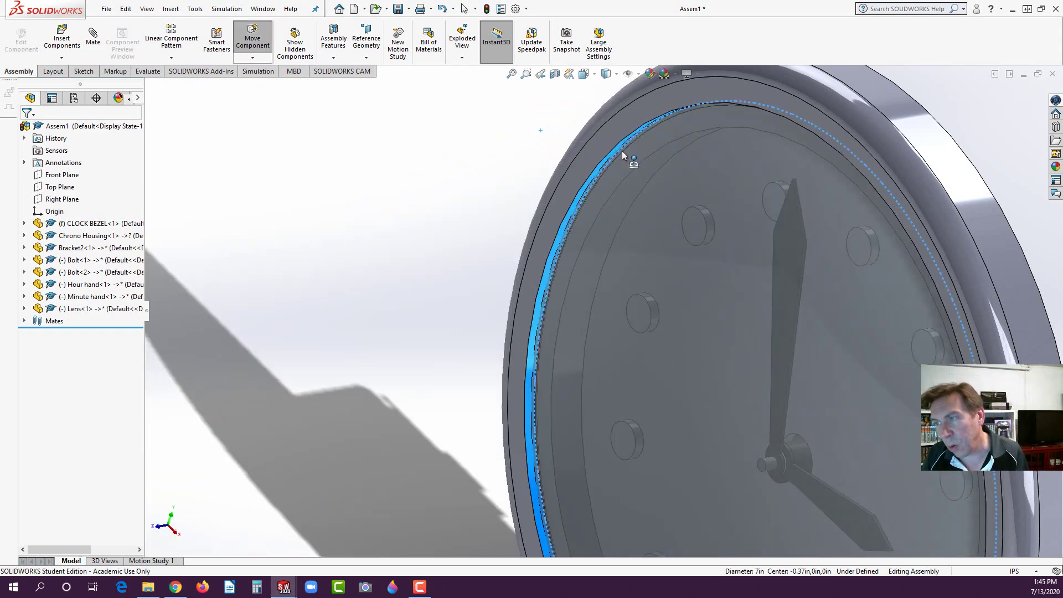
click(491, 181)
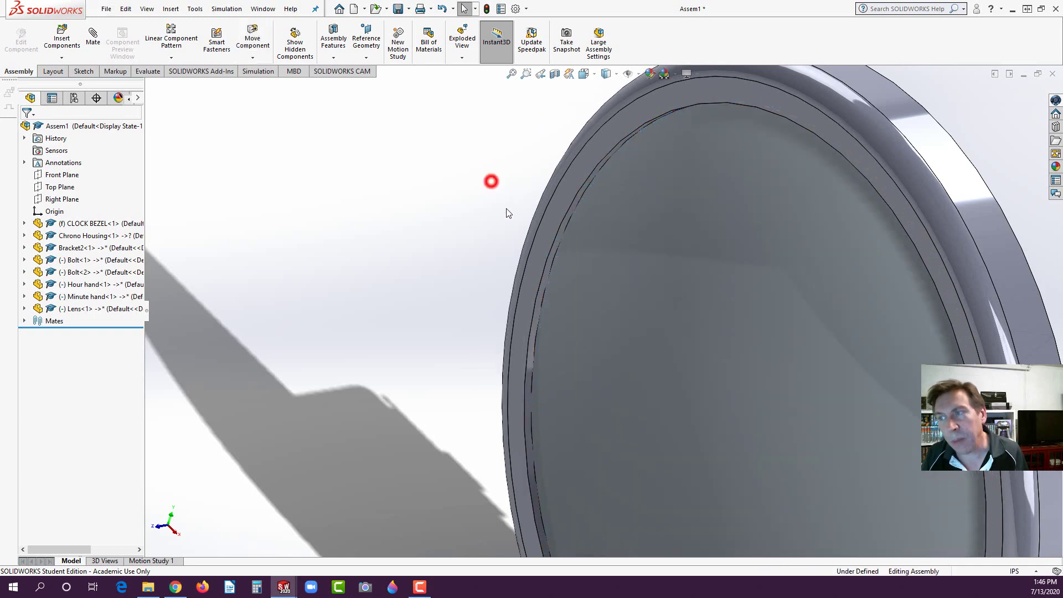
Step: Examine how the lens sits in the bezel's recess, close up at the rim and from the side
scroll(614, 158, down, 1)
scroll(598, 188, down, 2)
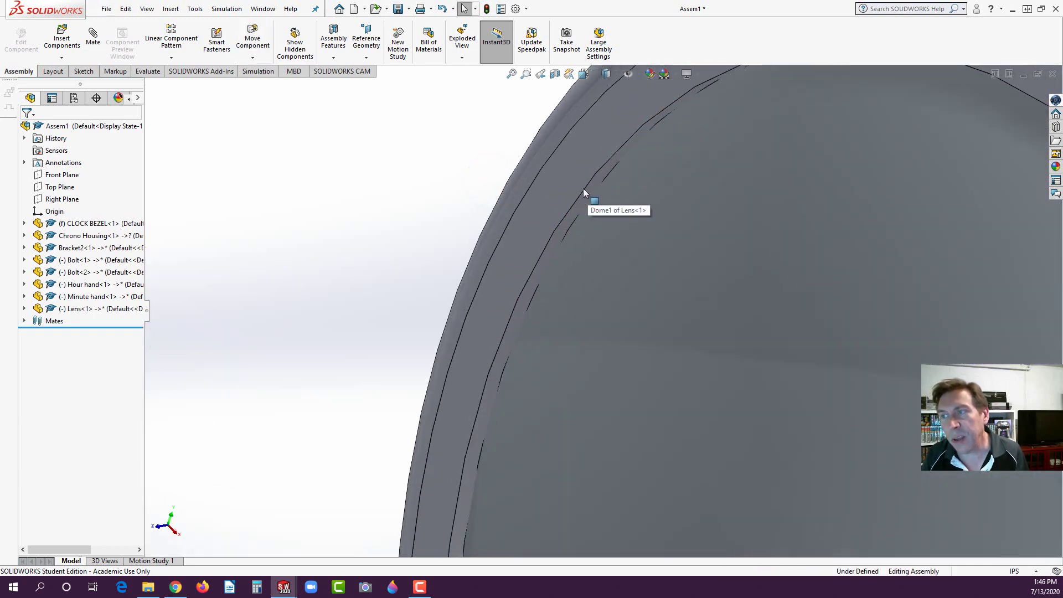
click(557, 219)
scroll(431, 291, up, 5)
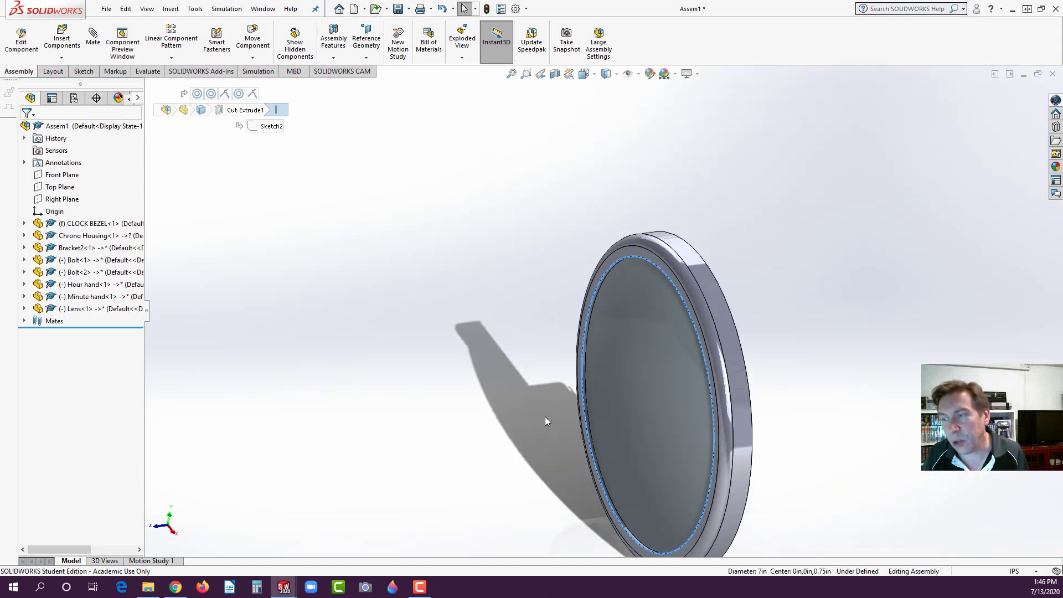
middle_drag(545, 416, 577, 374)
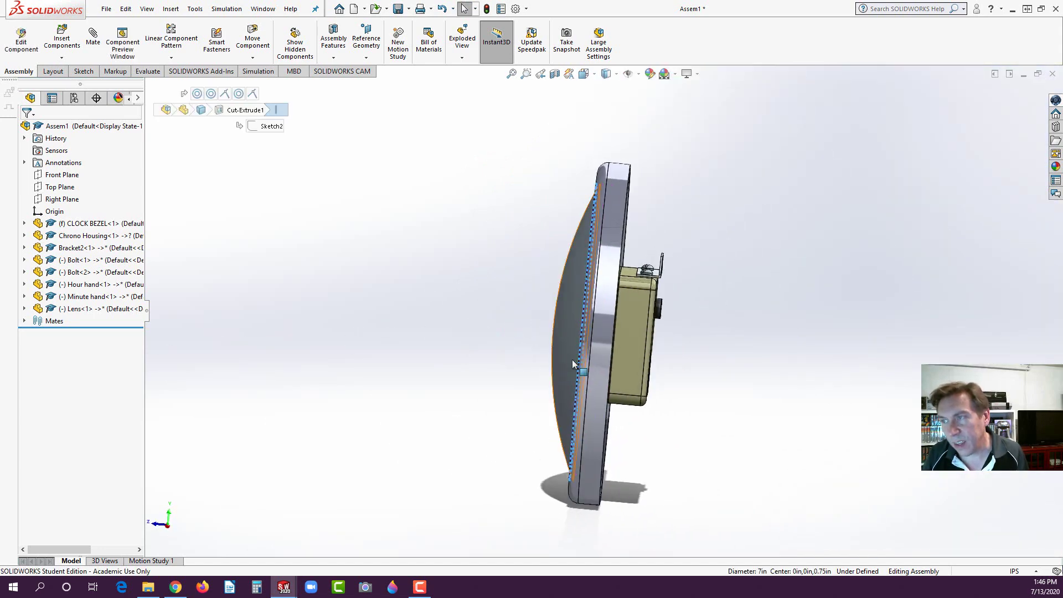
scroll(591, 216, down, 4)
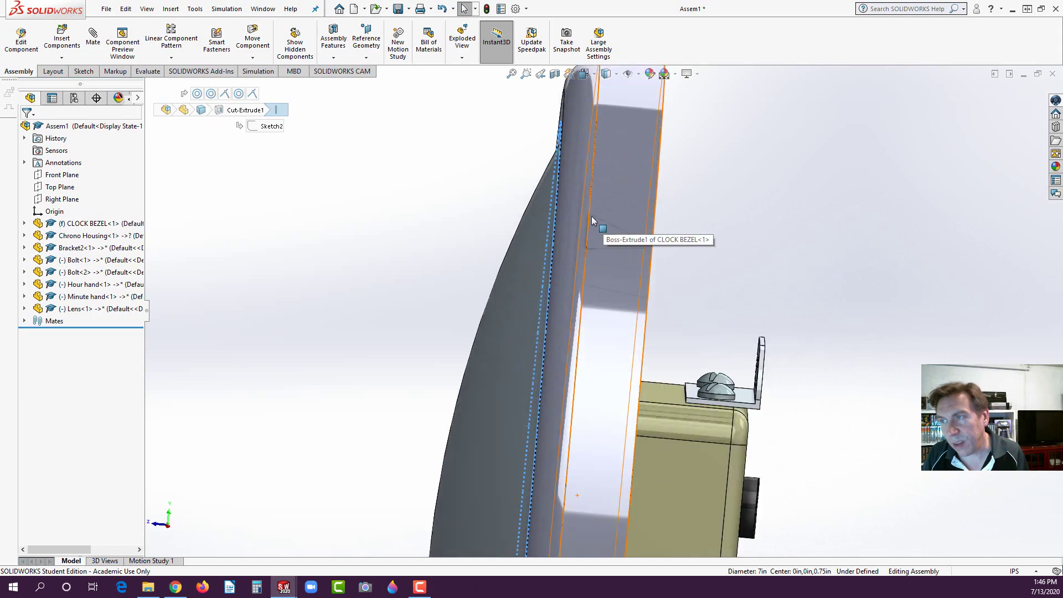
click(523, 241)
click(572, 124)
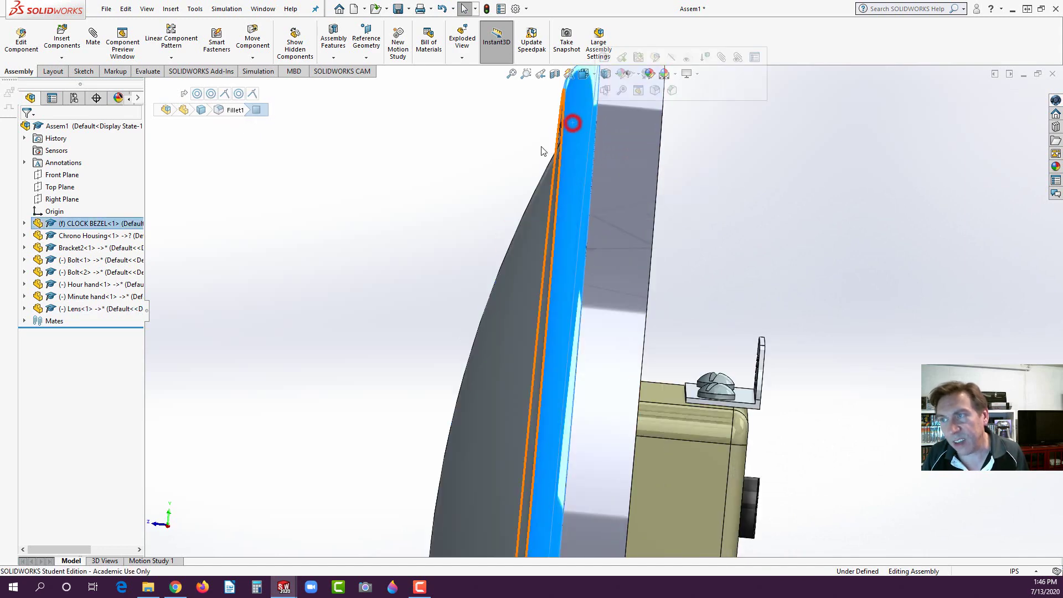
click(510, 164)
scroll(472, 237, up, 2)
middle_drag(470, 237, 572, 357)
Step: Start an exploded view in isometric orientation and move the lens about 10.25 in along Z, out of the clock's front, as the first explode step
key(space)
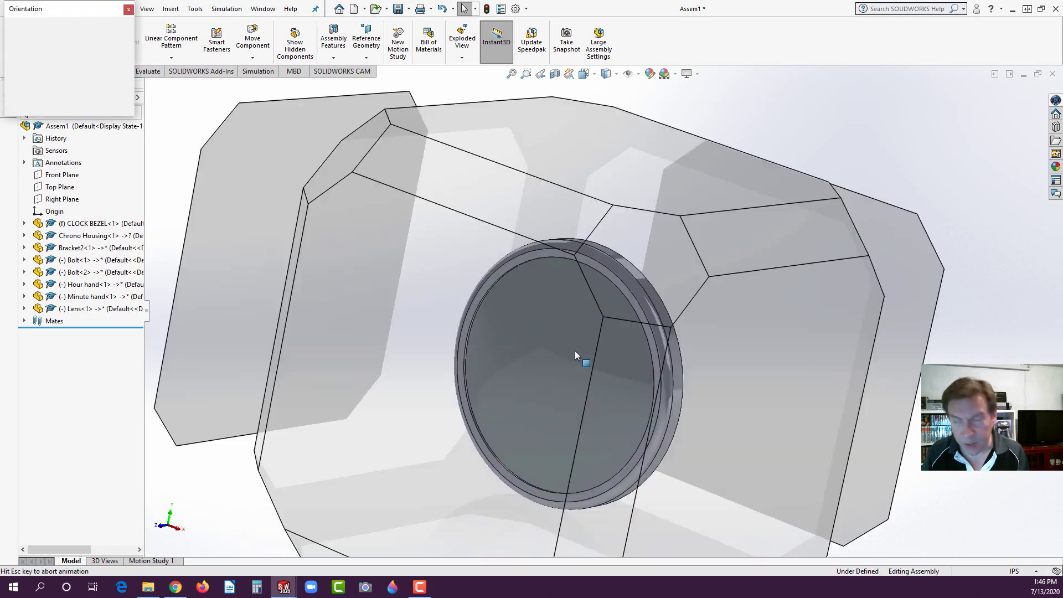
click(494, 298)
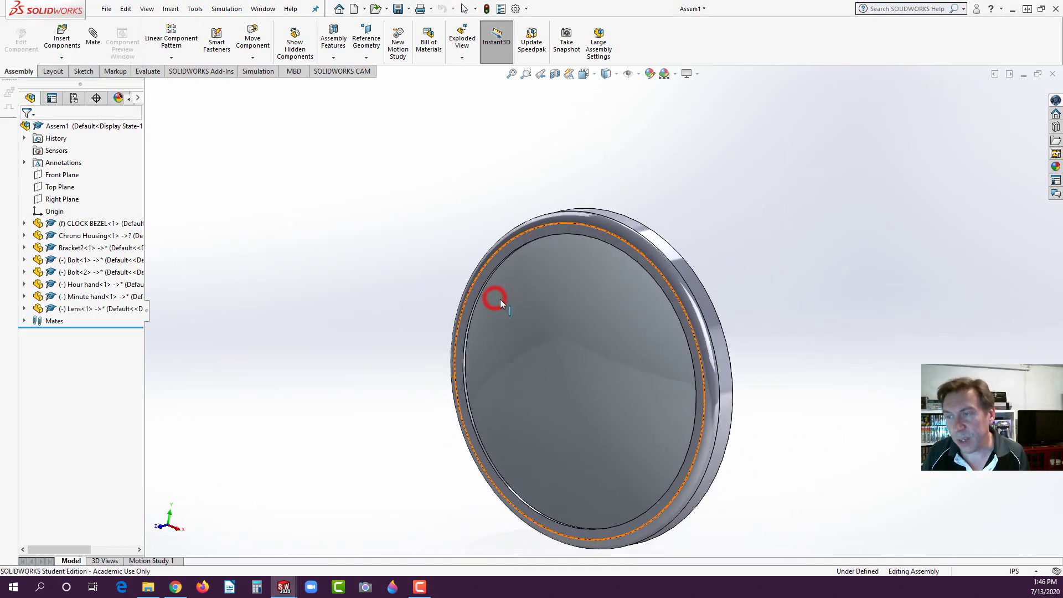
click(462, 39)
click(577, 304)
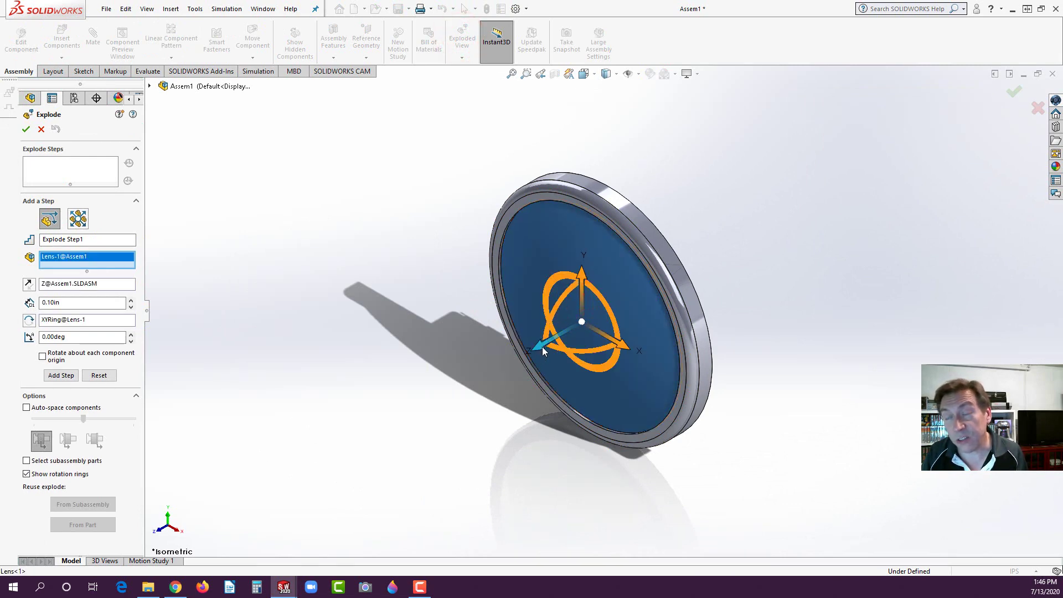
drag(543, 347, 268, 487)
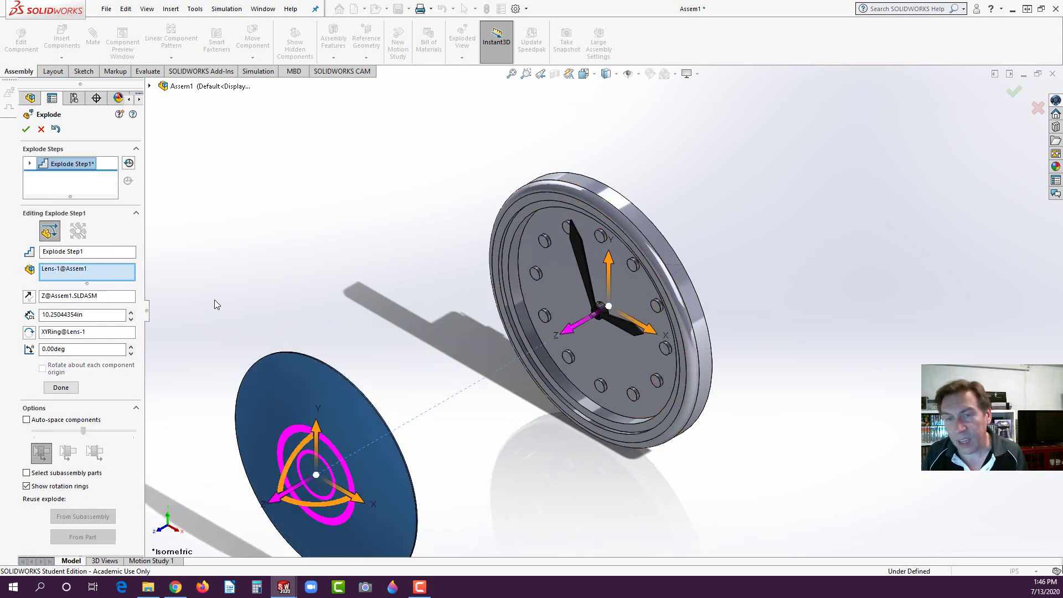
click(61, 387)
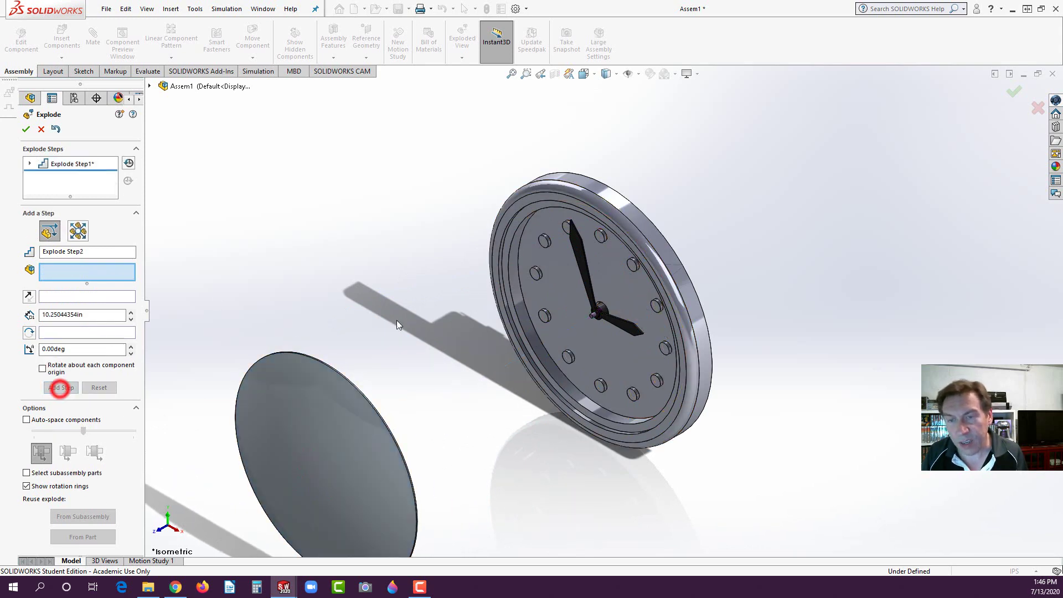
Step: Add an explode step moving the minute hand about 7.31 in along Z toward the lens
click(580, 262)
drag(541, 293, 300, 413)
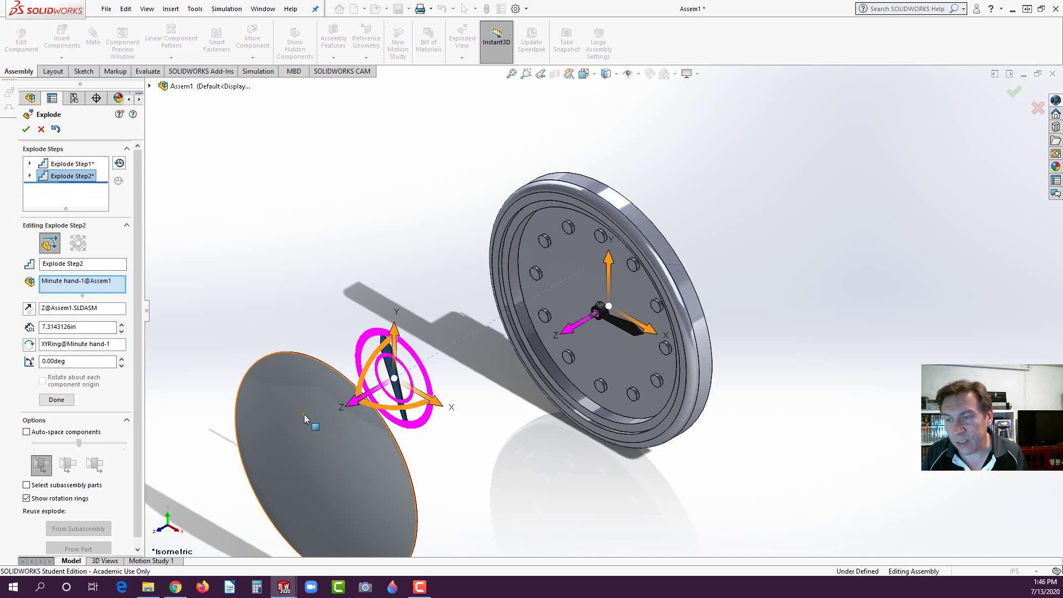
click(57, 399)
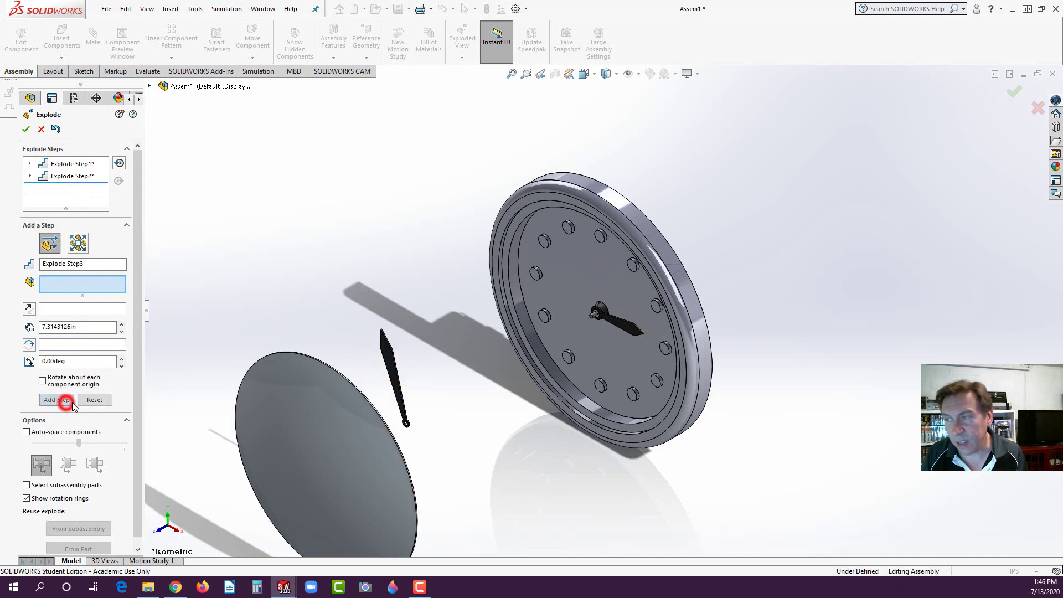
Step: Add an explode step moving the hour hand about 5.77 in along Z, between the minute hand and the bezel
click(626, 333)
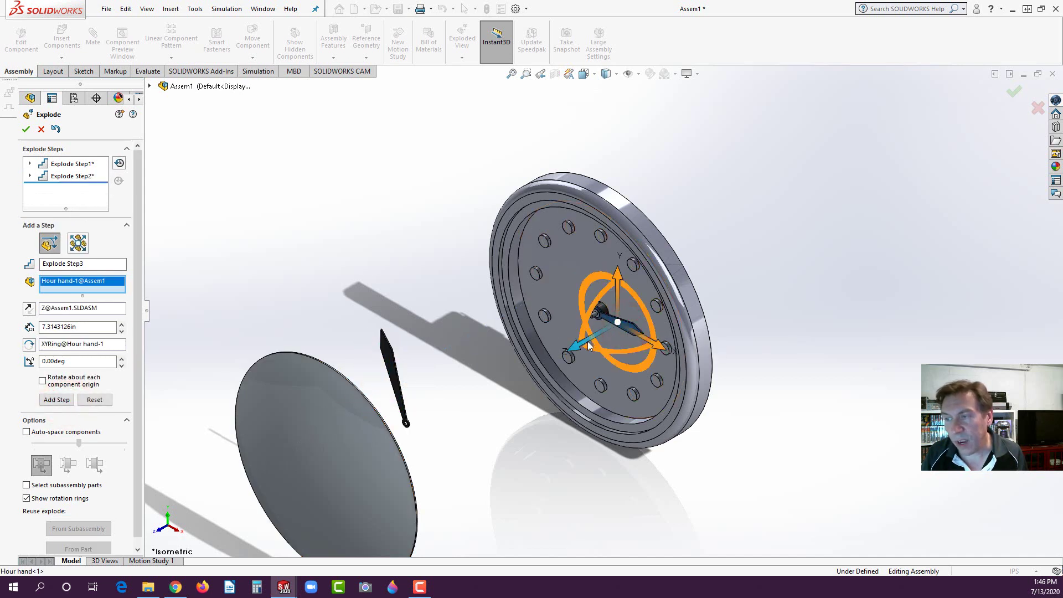
drag(575, 348, 427, 439)
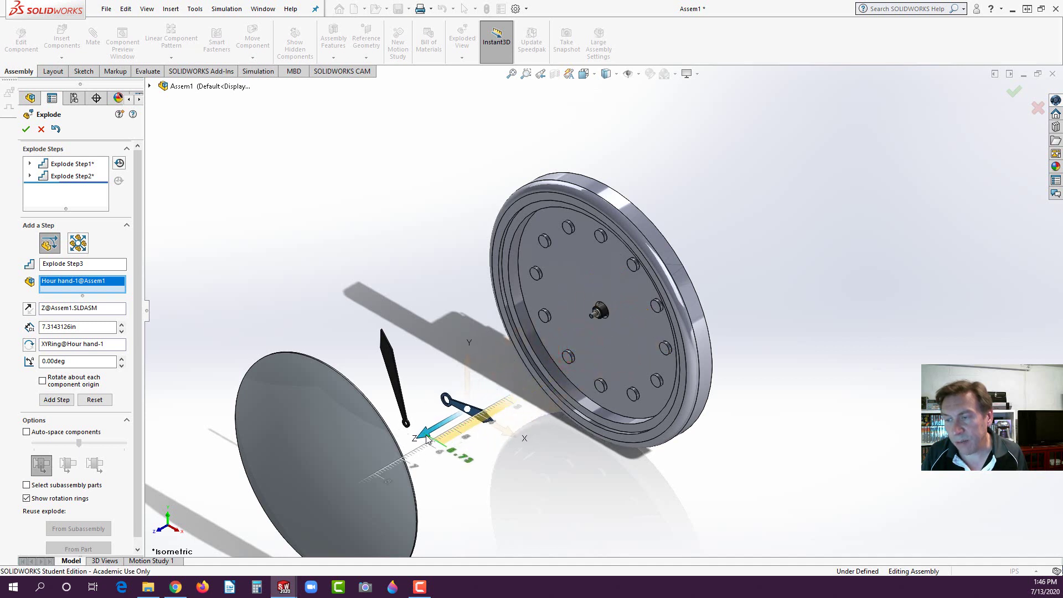
drag(427, 434, 427, 434)
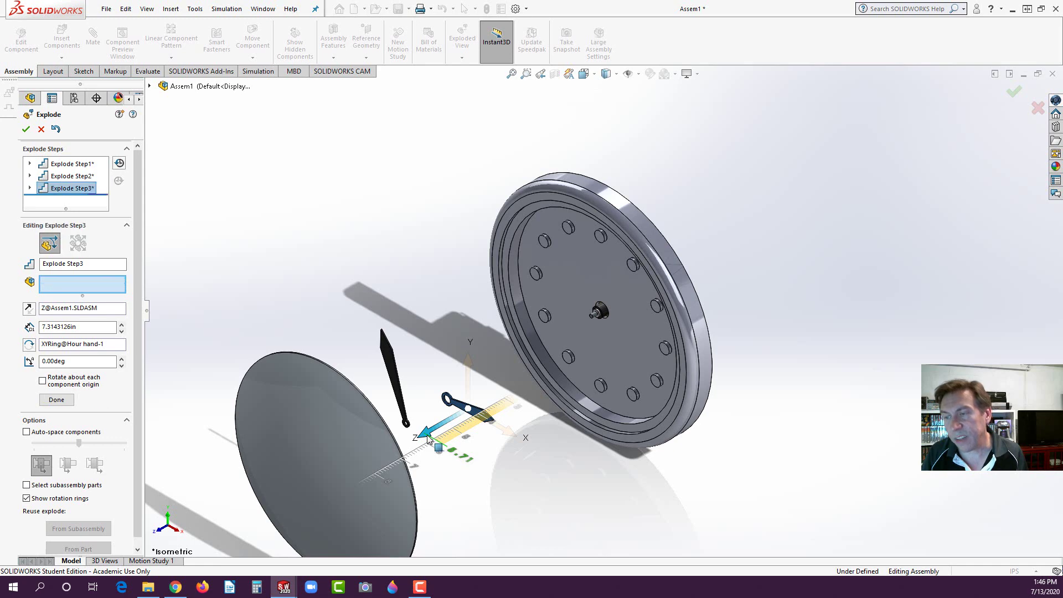
click(63, 412)
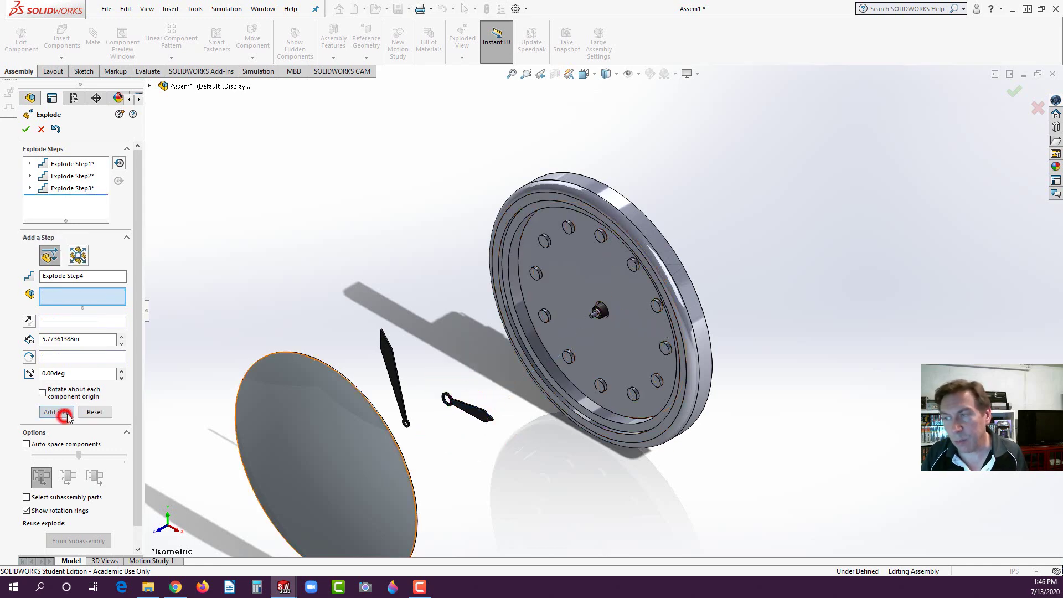
Step: Add an explode step moving the housing, bracket and both bolts together about 5.34 in along Z, out behind the bezel
middle_drag(697, 319, 731, 270)
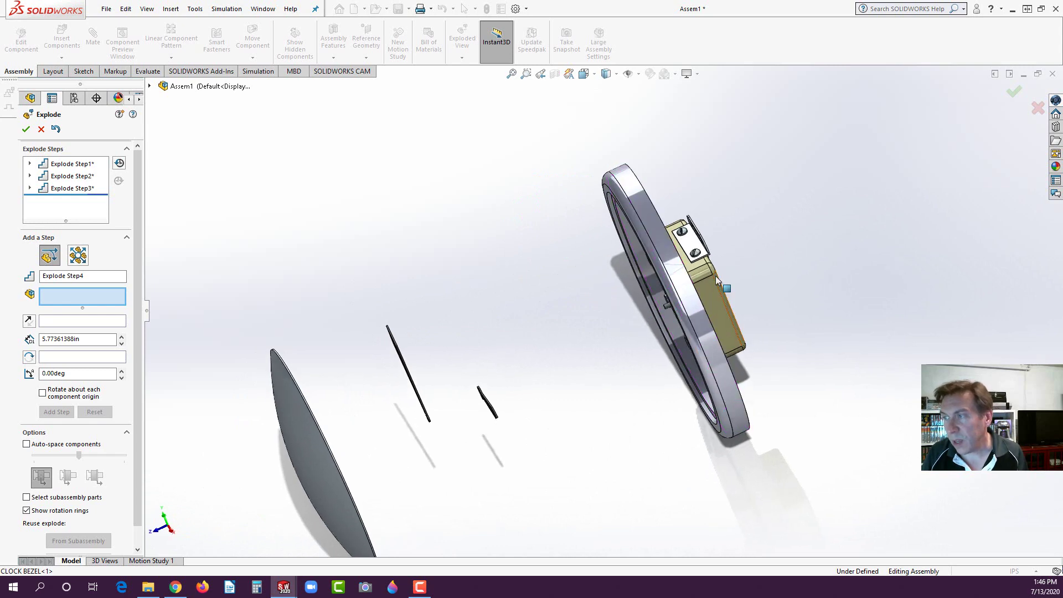
click(712, 299)
click(695, 254)
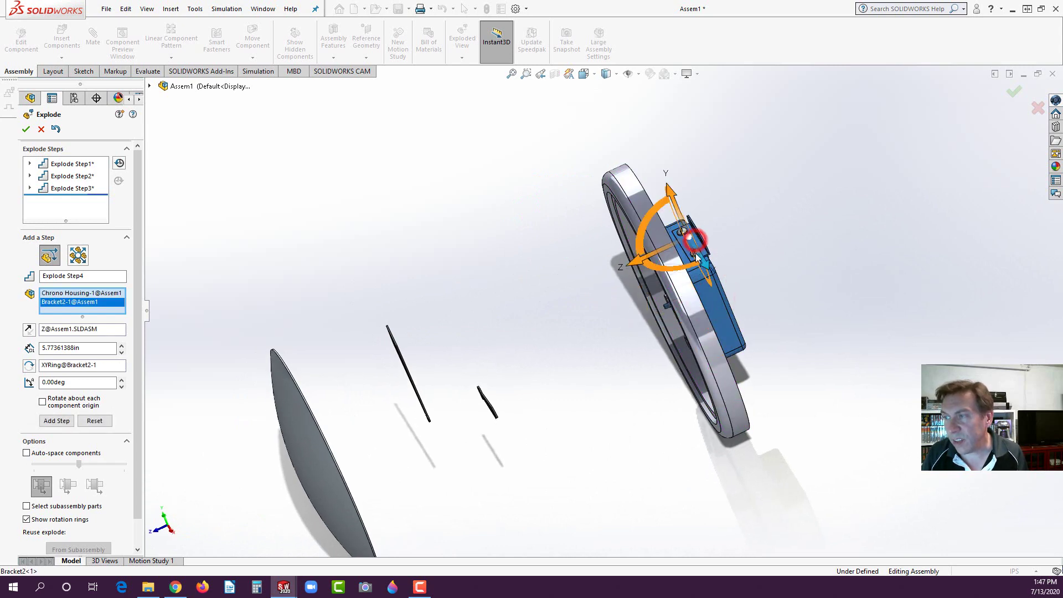
scroll(693, 258, down, 4)
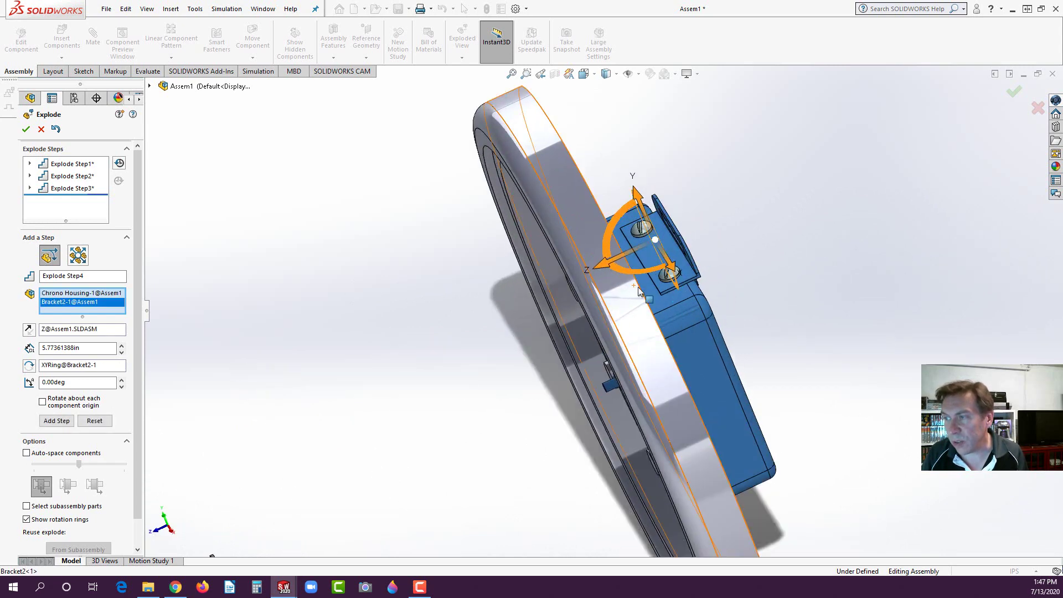
click(664, 278)
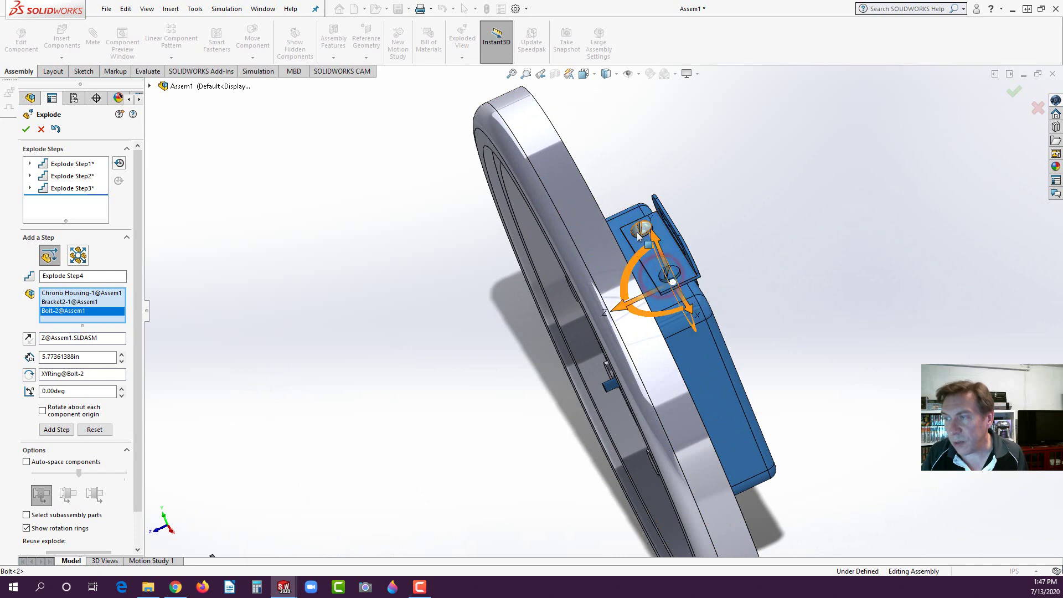
click(638, 236)
scroll(631, 343, up, 4)
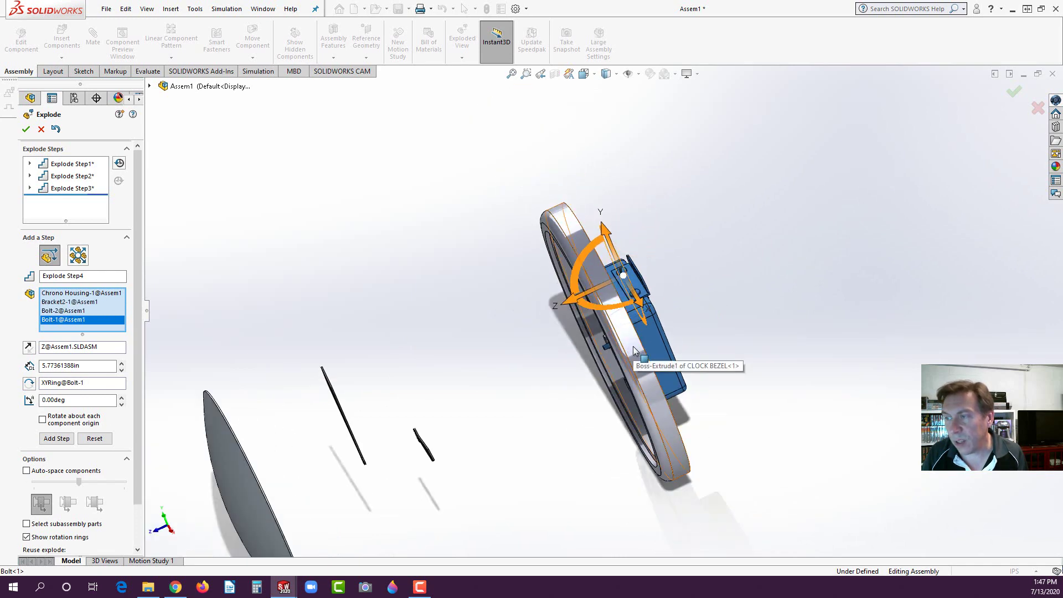
middle_drag(635, 349, 672, 343)
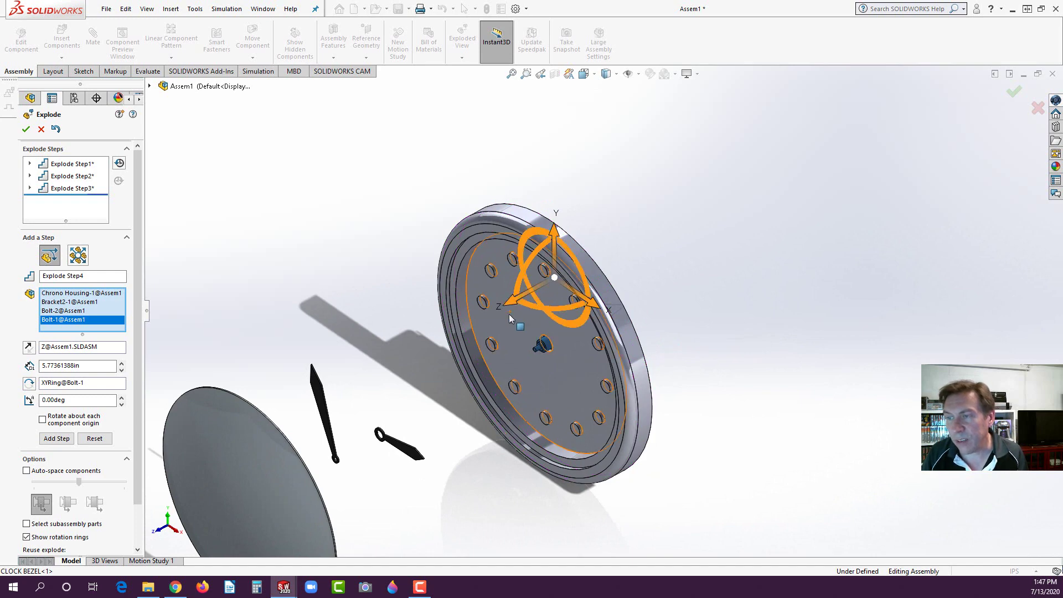
drag(510, 300, 659, 216)
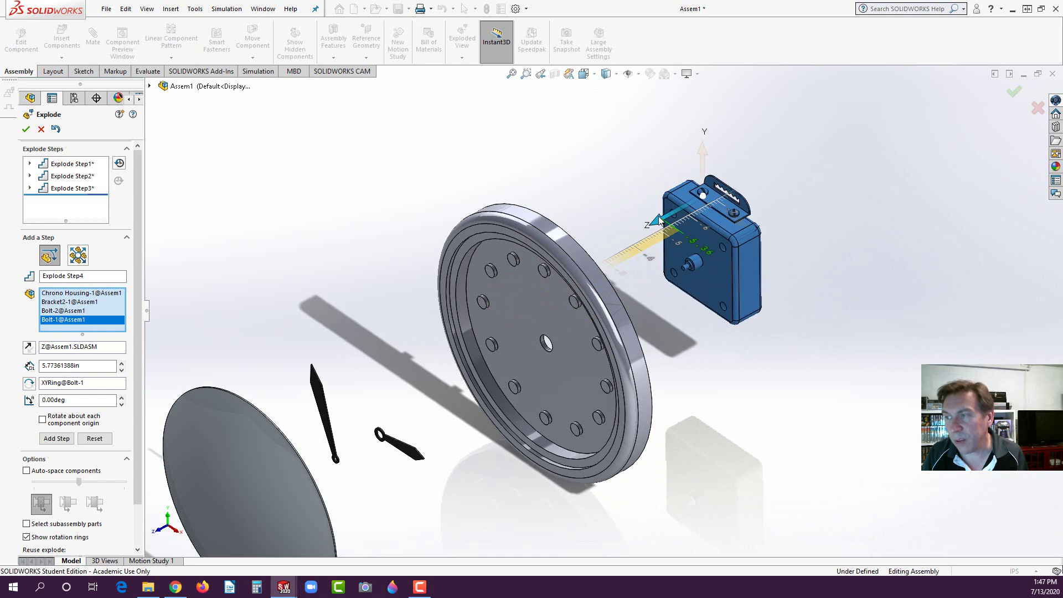
drag(659, 215, 659, 220)
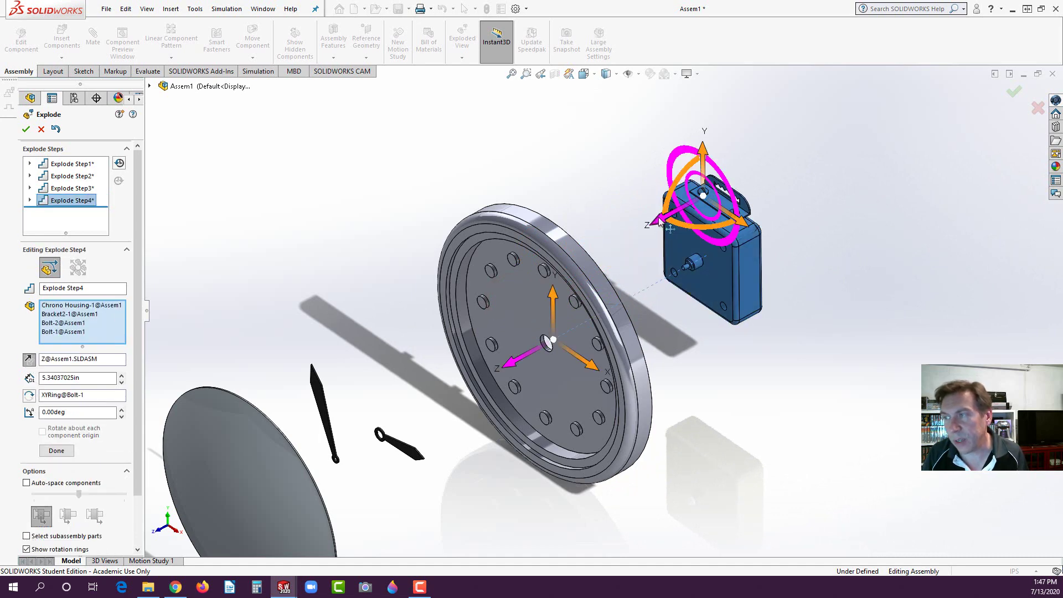
click(47, 453)
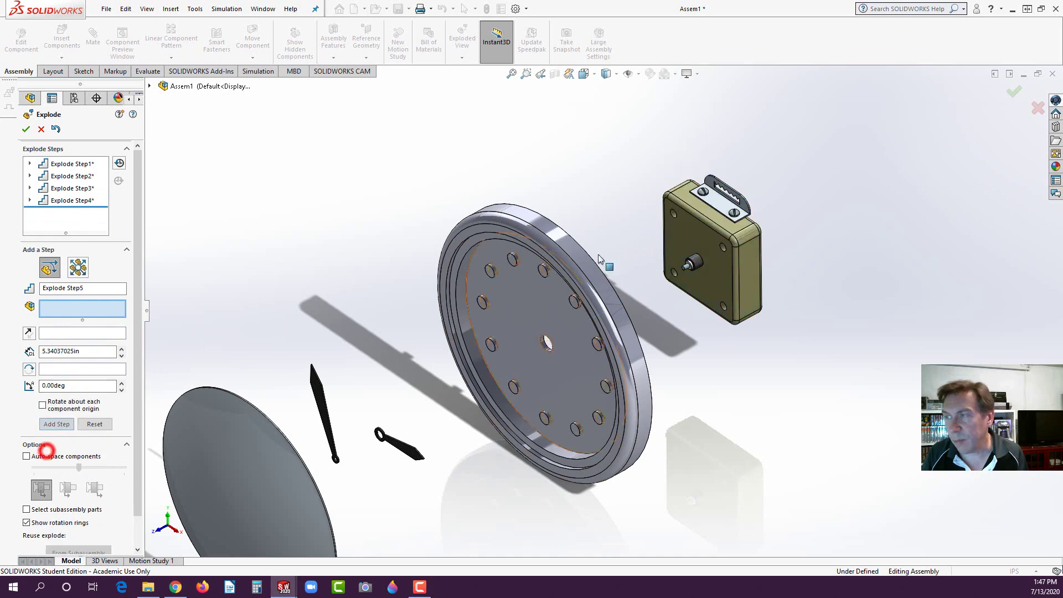
Step: Add an explode step moving both bolts together about 4.06 in along Y, up above the bracket
click(702, 193)
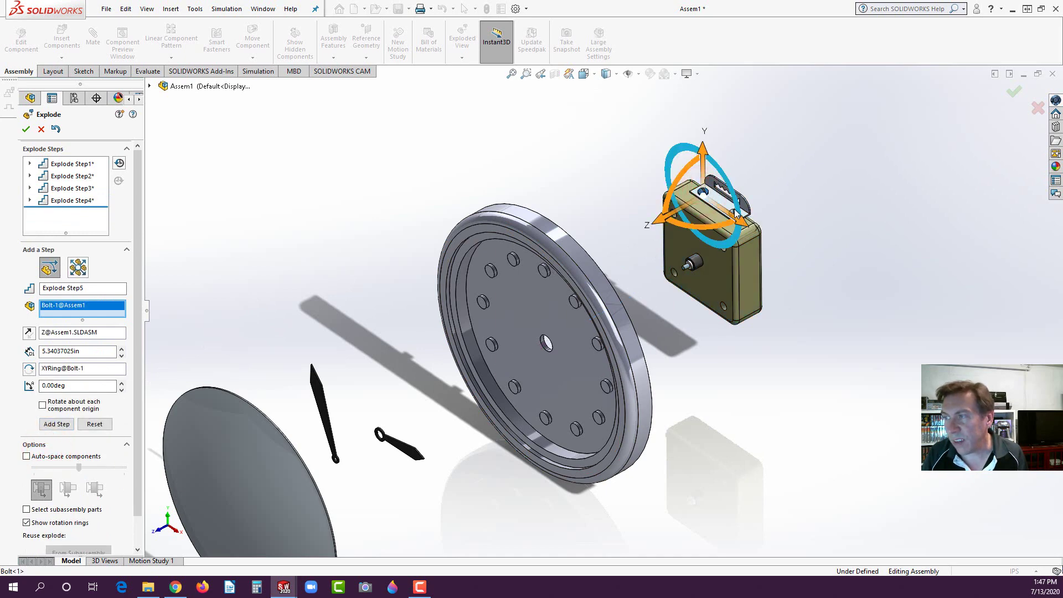
scroll(733, 217, down, 3)
scroll(679, 290, up, 3)
click(679, 290)
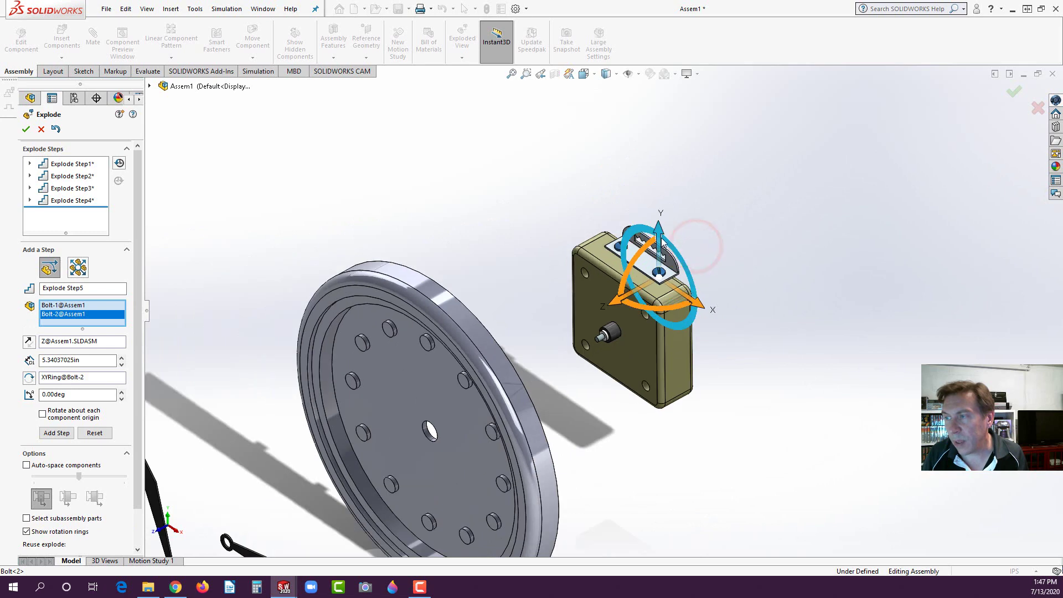
drag(673, 174, 681, 61)
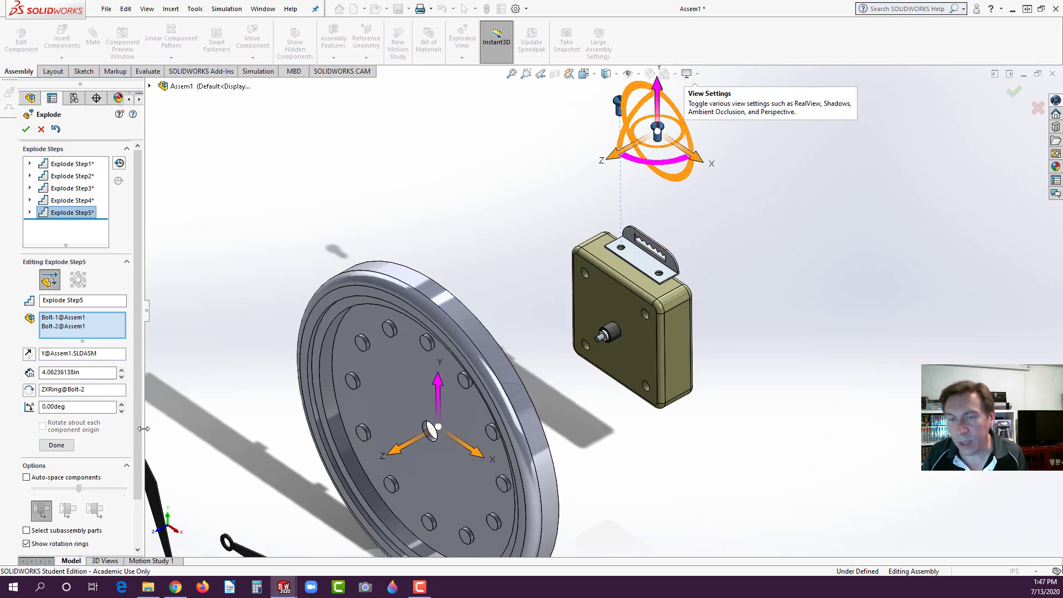
click(56, 446)
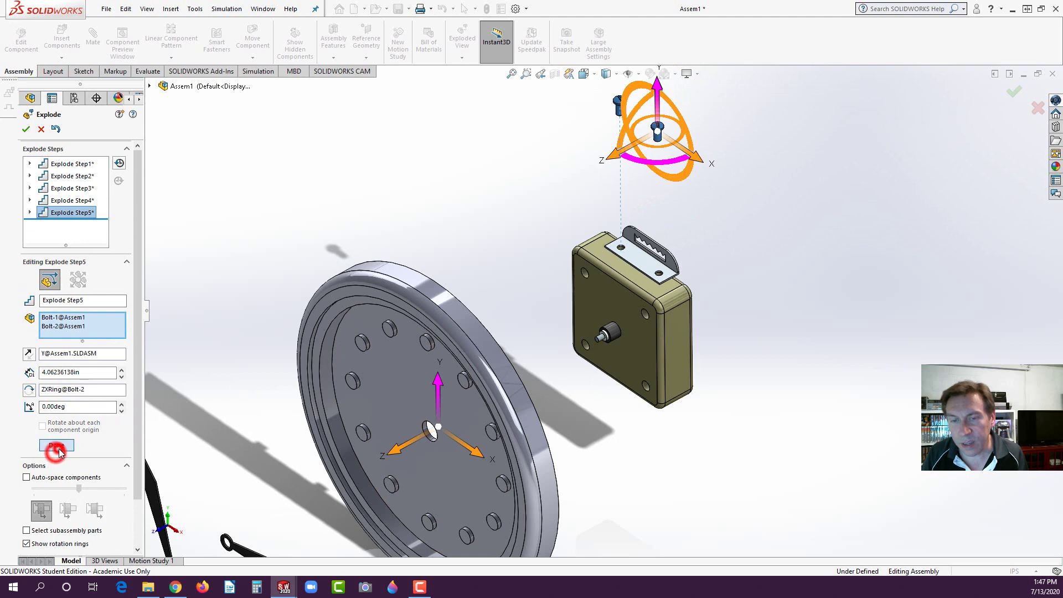
Step: Add an explode step moving the bracket about 1.60 in along Y, between the bolts and the housing, and finish the exploded view
click(636, 258)
drag(644, 221, 646, 162)
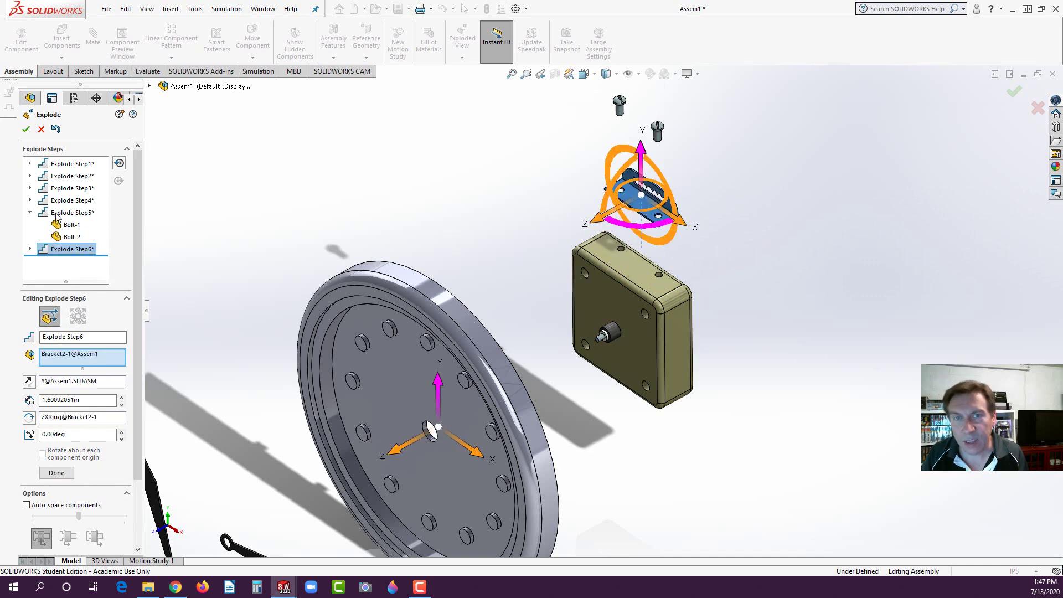
click(22, 131)
click(334, 163)
scroll(487, 339, up, 3)
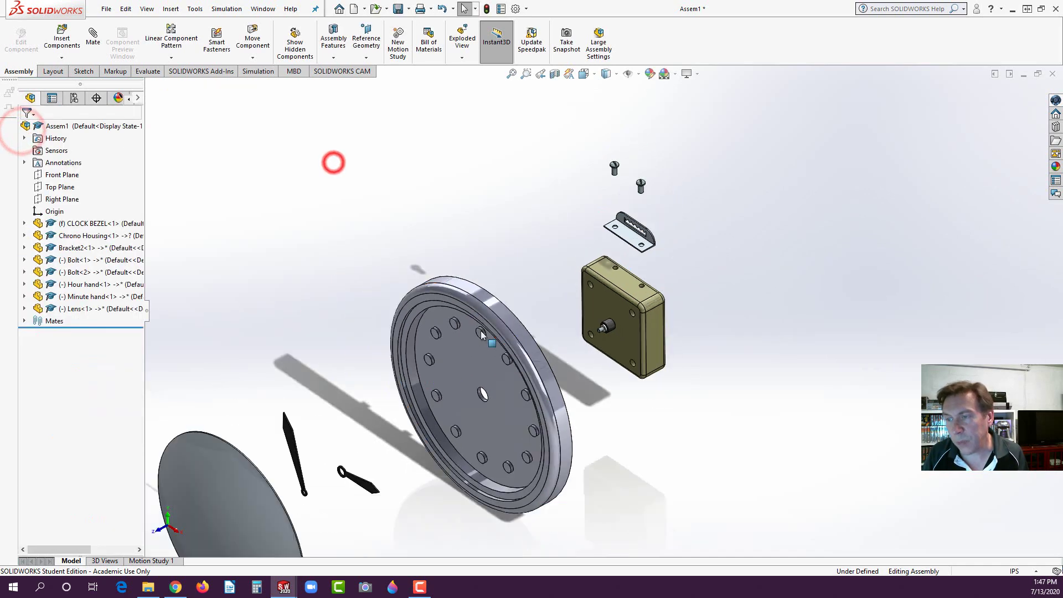
Step: Start an explode line sketch and route a line from the housing's shaft, with its direction reversed toward the bezel, to the lens
click(462, 58)
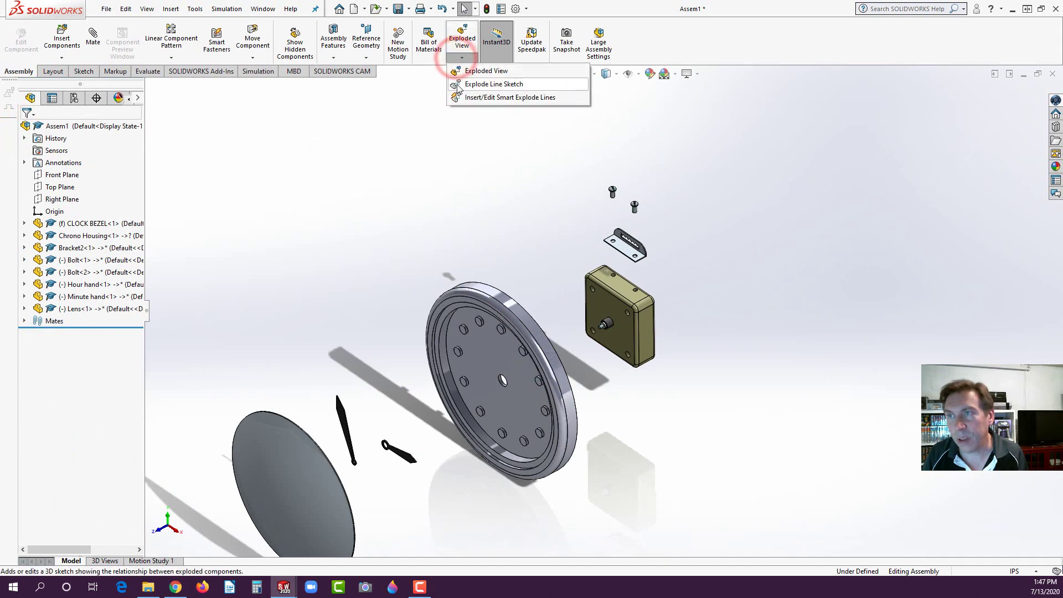
click(456, 84)
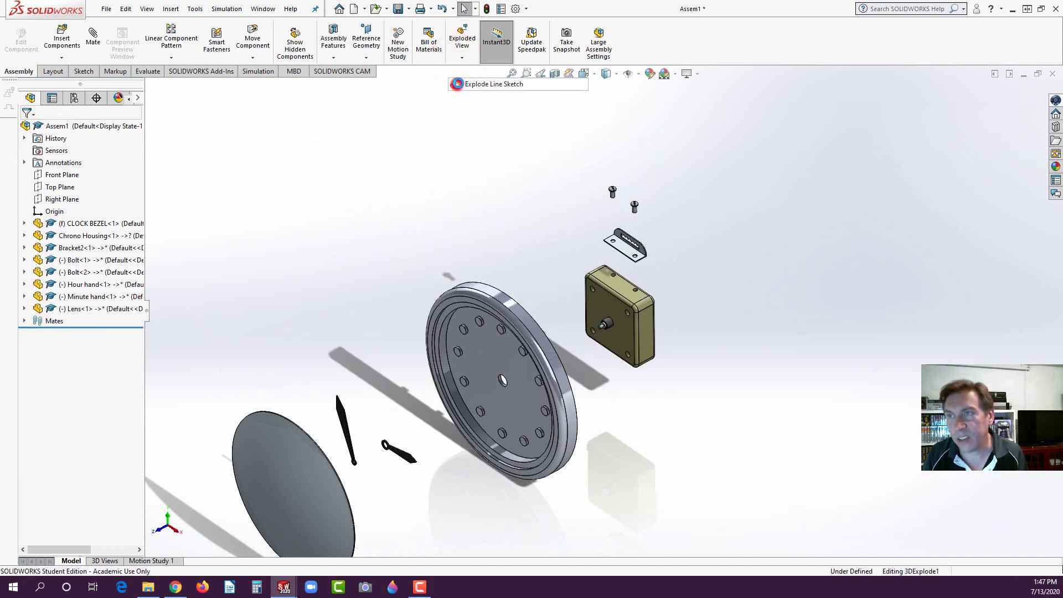
click(605, 330)
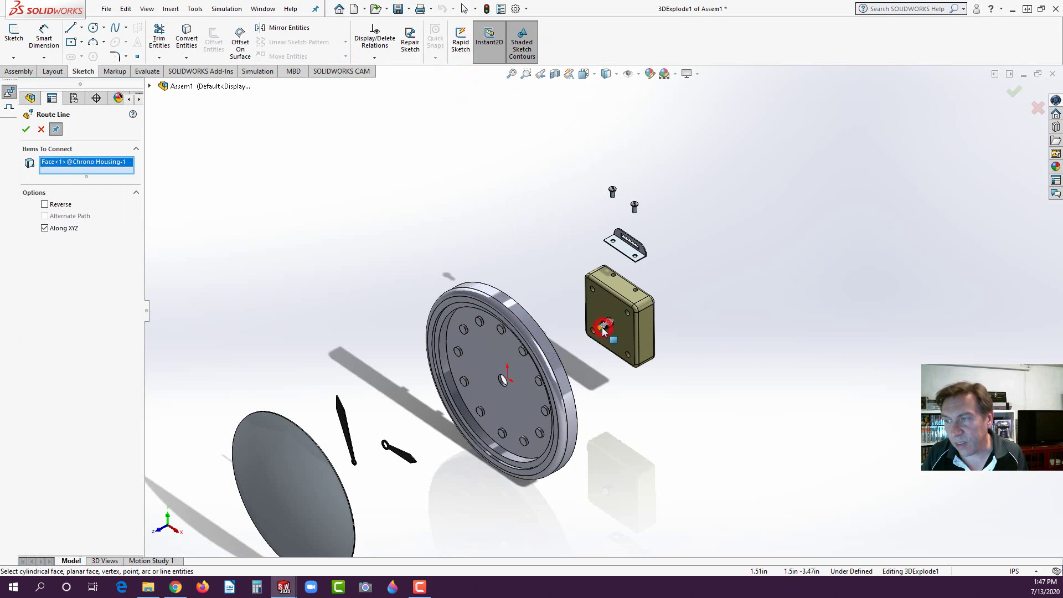
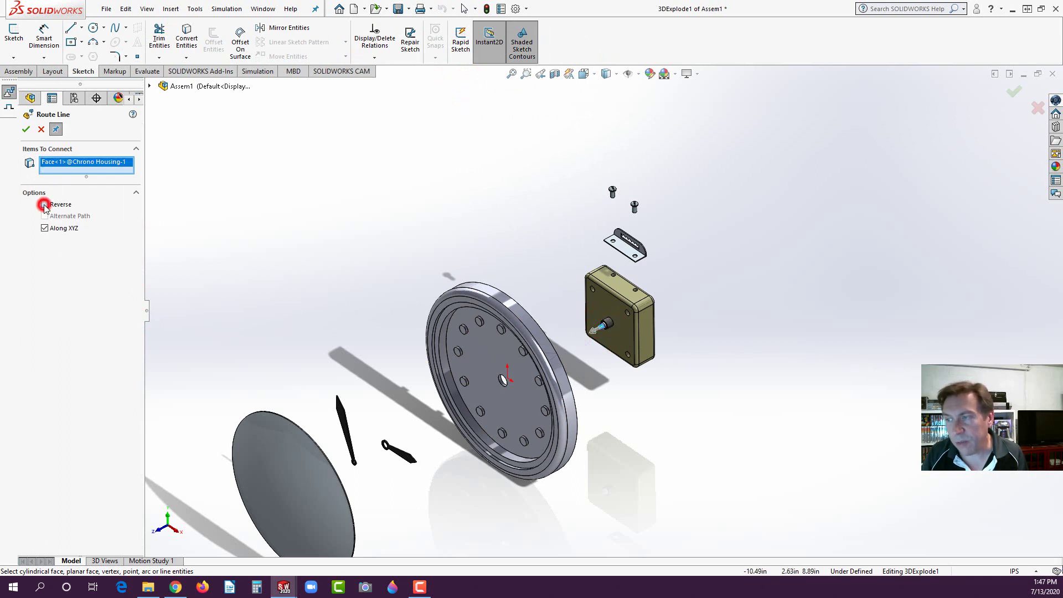
click(345, 489)
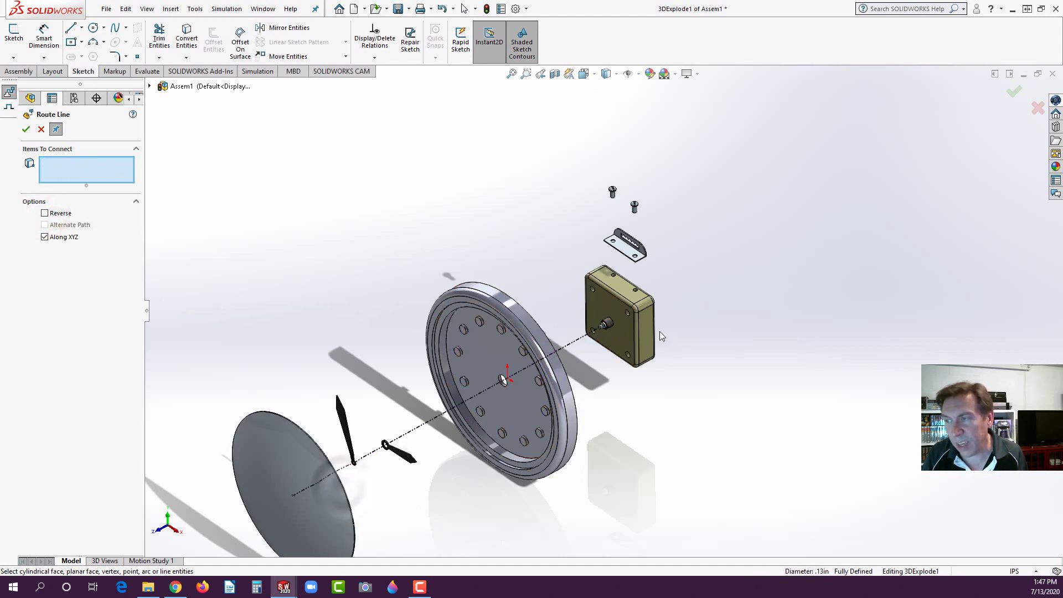
Step: Route explode lines from the two holes on top of the housing up to their bolts and finish the route lines
click(636, 295)
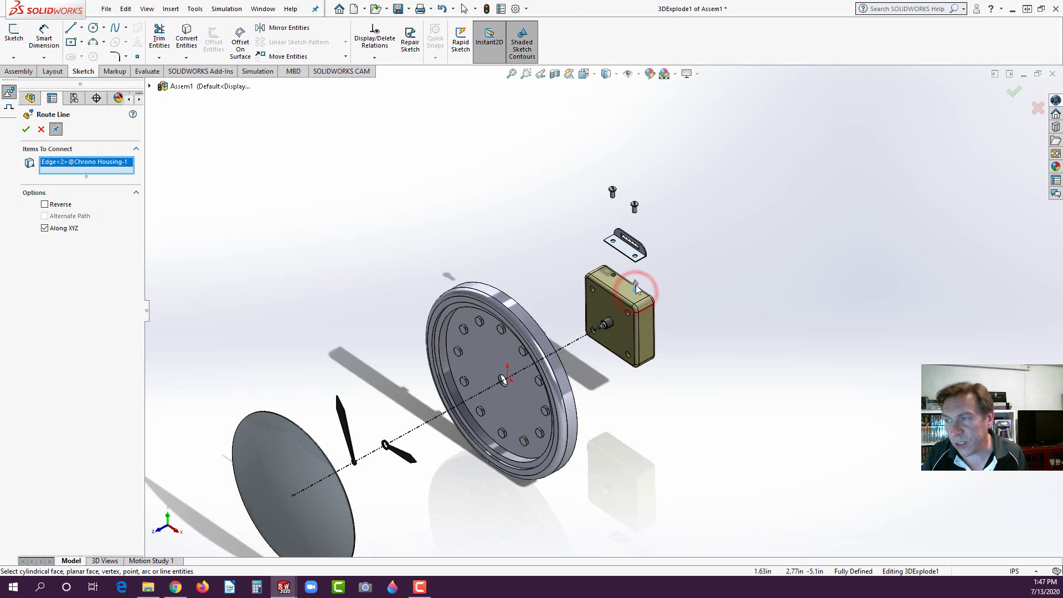
click(635, 212)
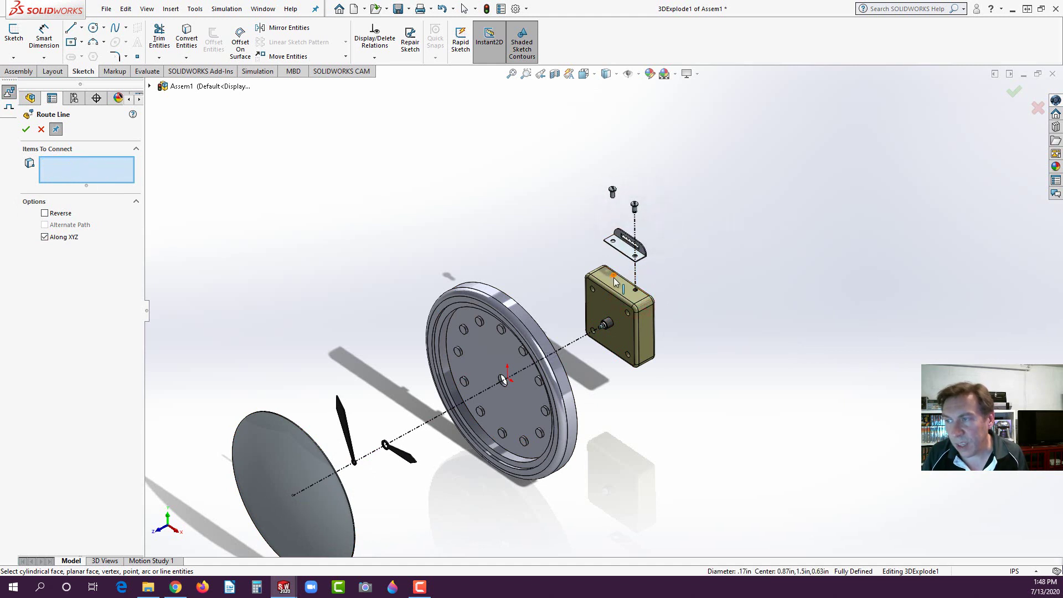
click(615, 280)
click(612, 196)
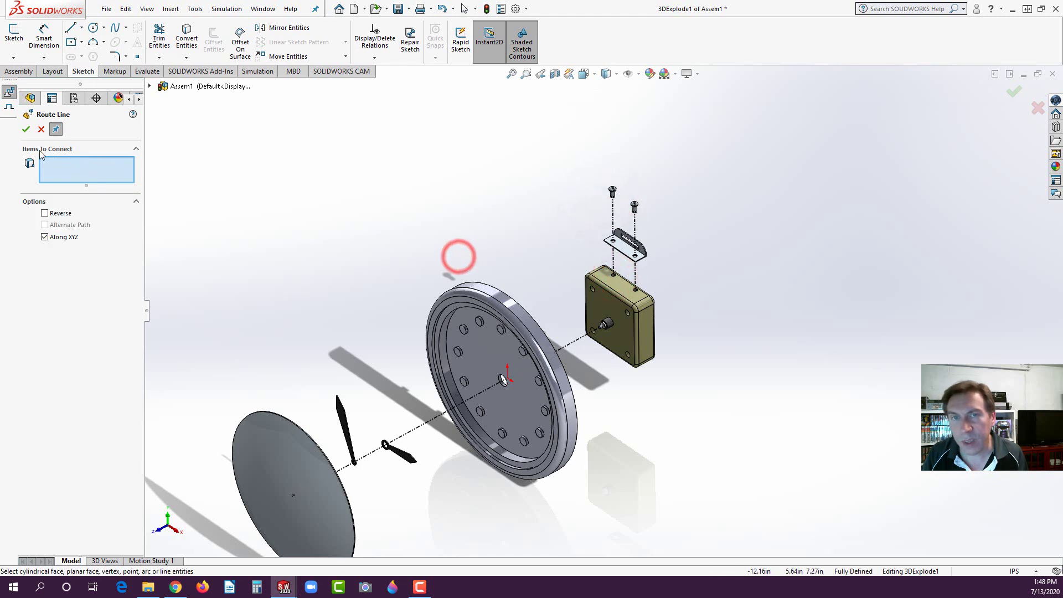
click(26, 129)
middle_drag(435, 237, 487, 414)
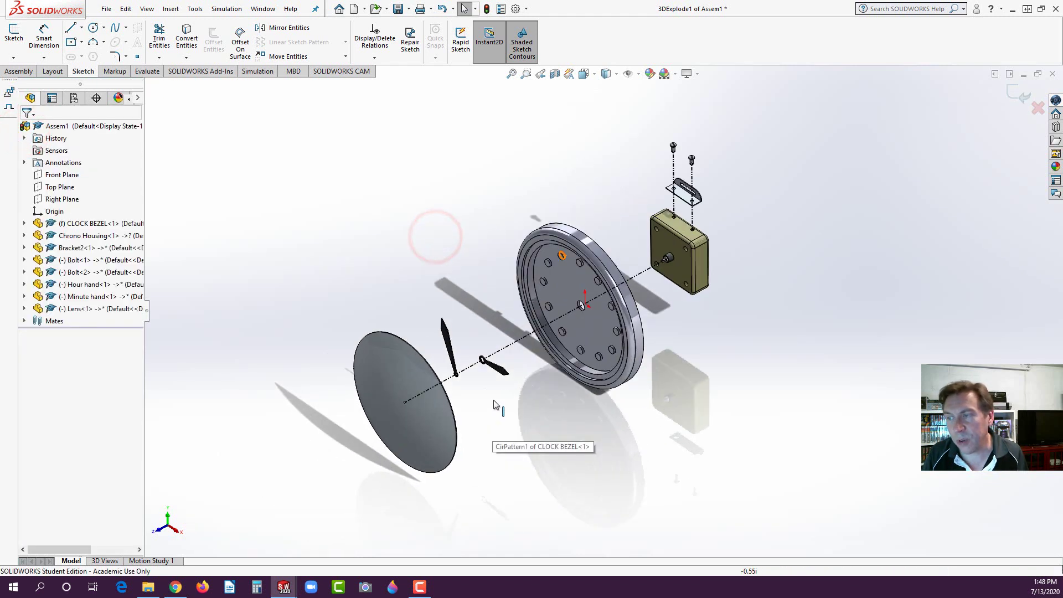
click(480, 167)
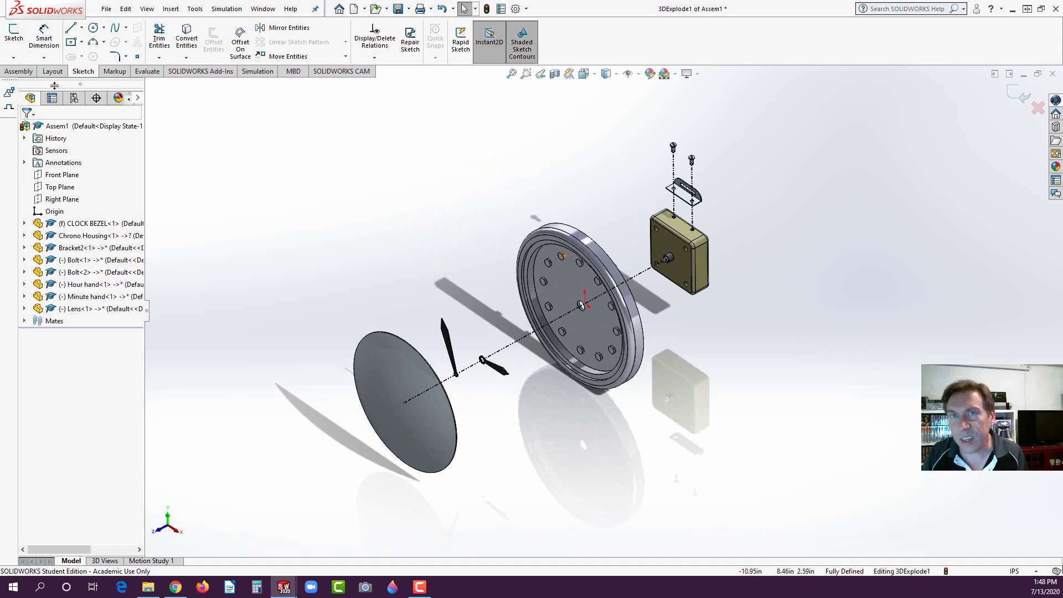
Step: Save the assembly and all its modified parts, naming the assembly FINAL in the FINAL SOLIDWORKS BASICS folder
click(398, 8)
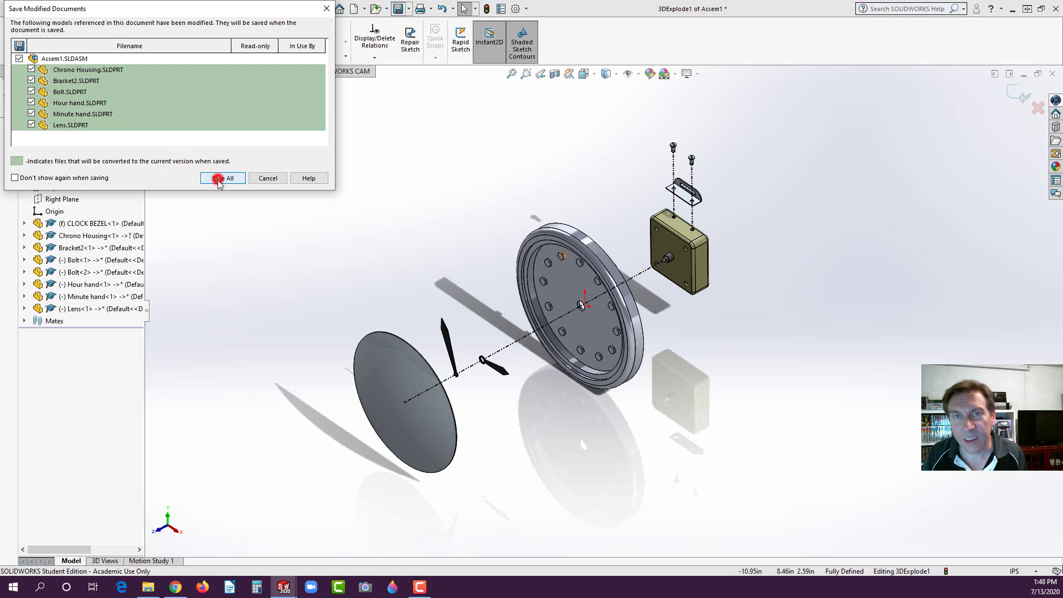
click(219, 178)
click(483, 250)
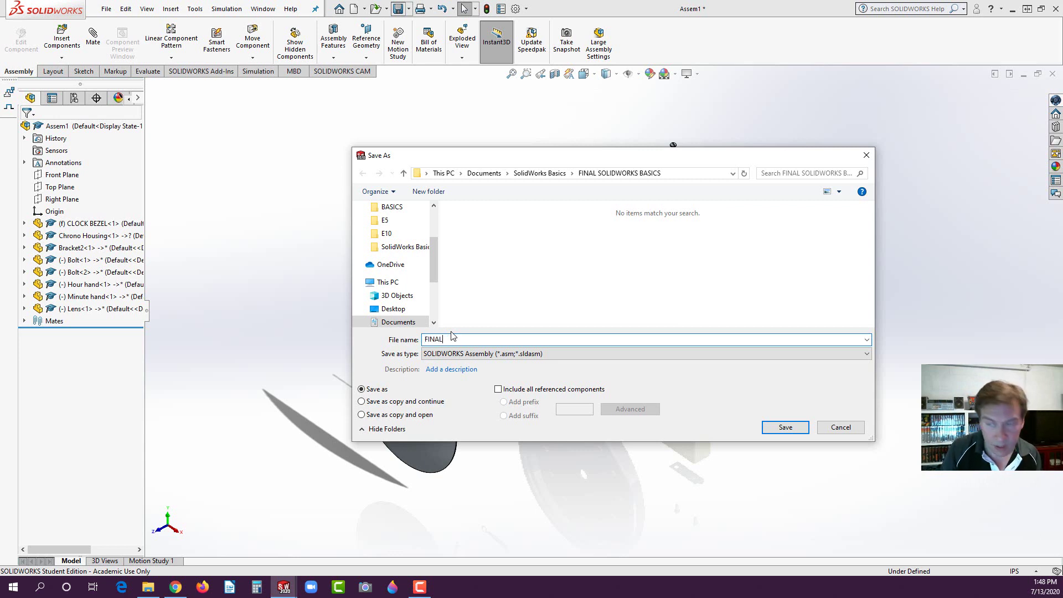
click(786, 428)
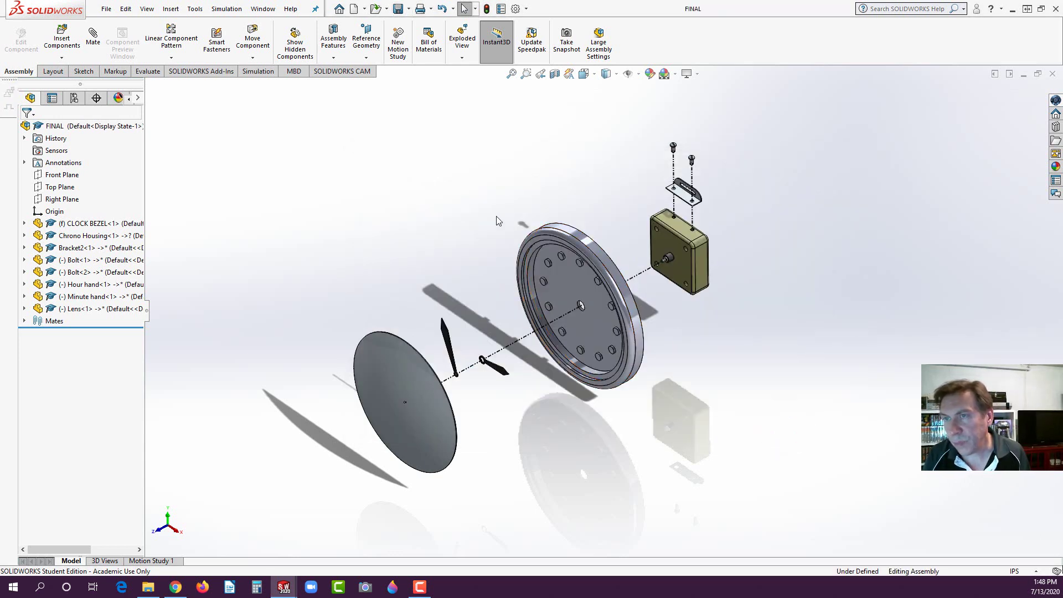
Step: Make a drawing from the assembly on an A (ANSI) Landscape sheet
click(110, 10)
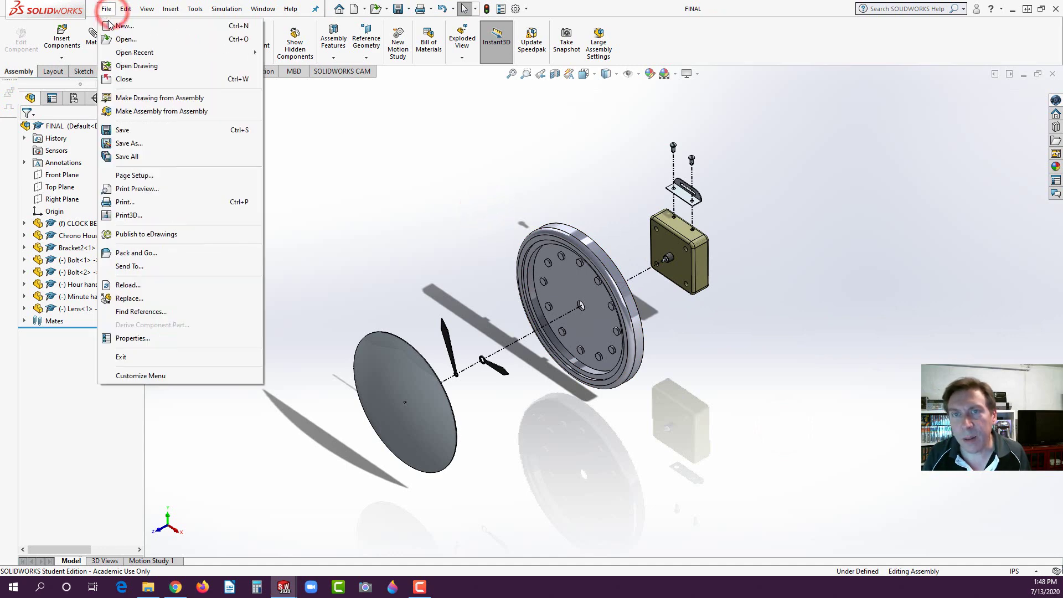
click(135, 99)
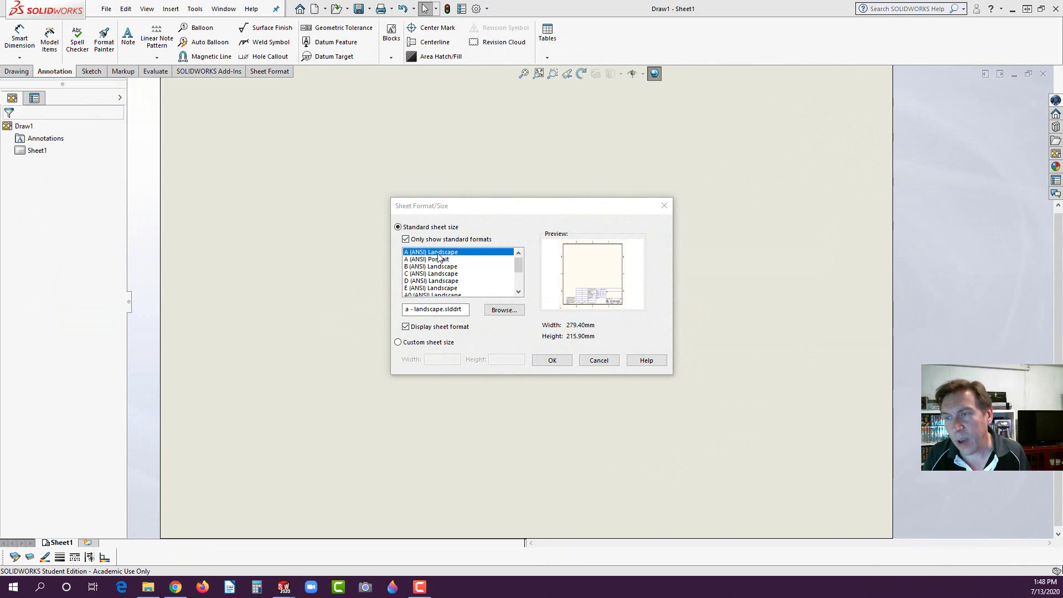
click(552, 361)
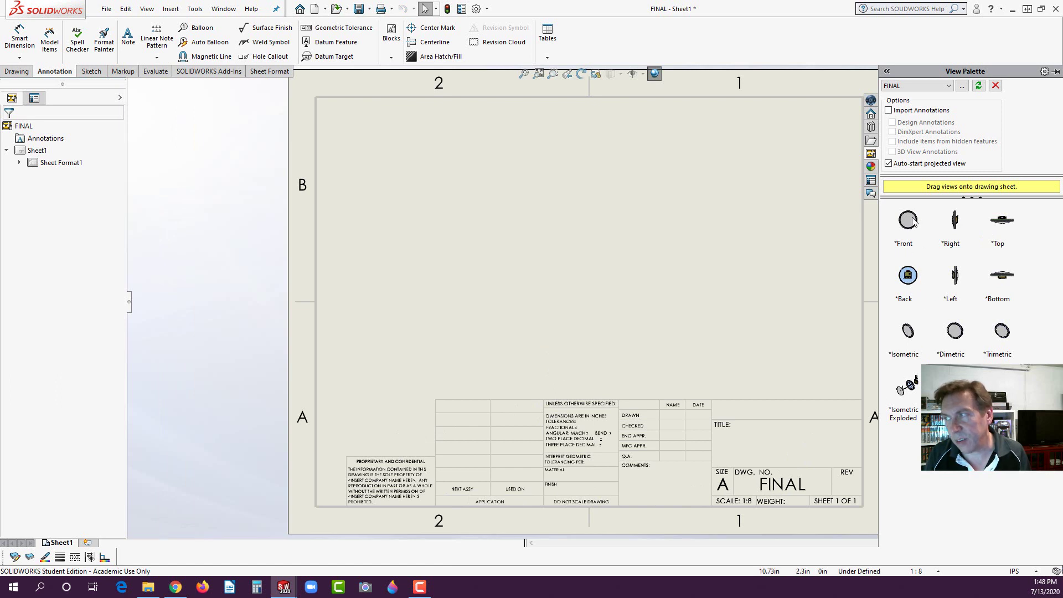
Step: Place the clock's front view on the sheet, with projected views to its left and below it plus an isometric view
drag(913, 222, 411, 310)
click(363, 304)
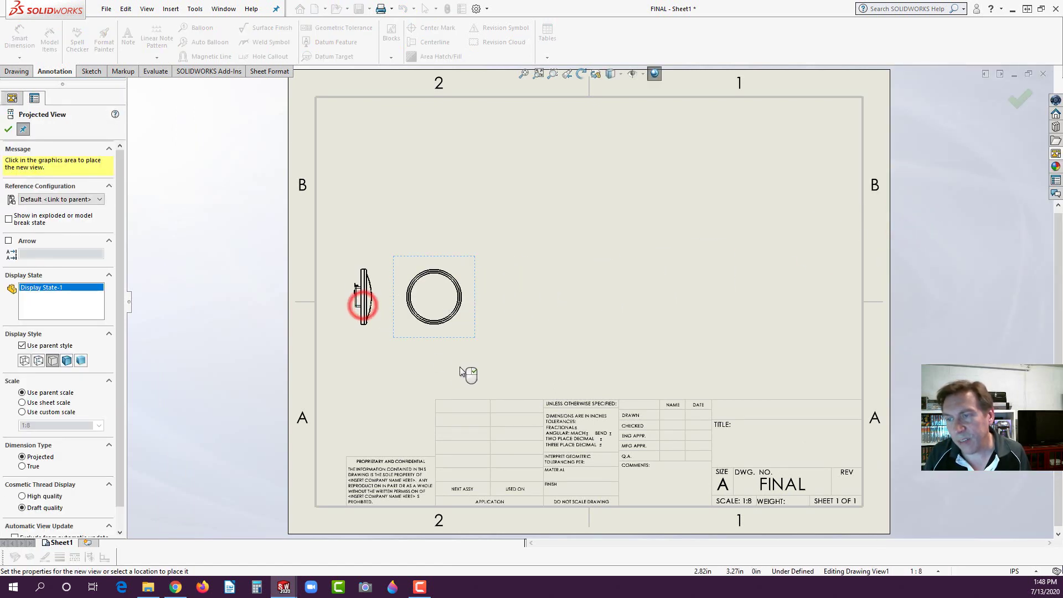
click(436, 369)
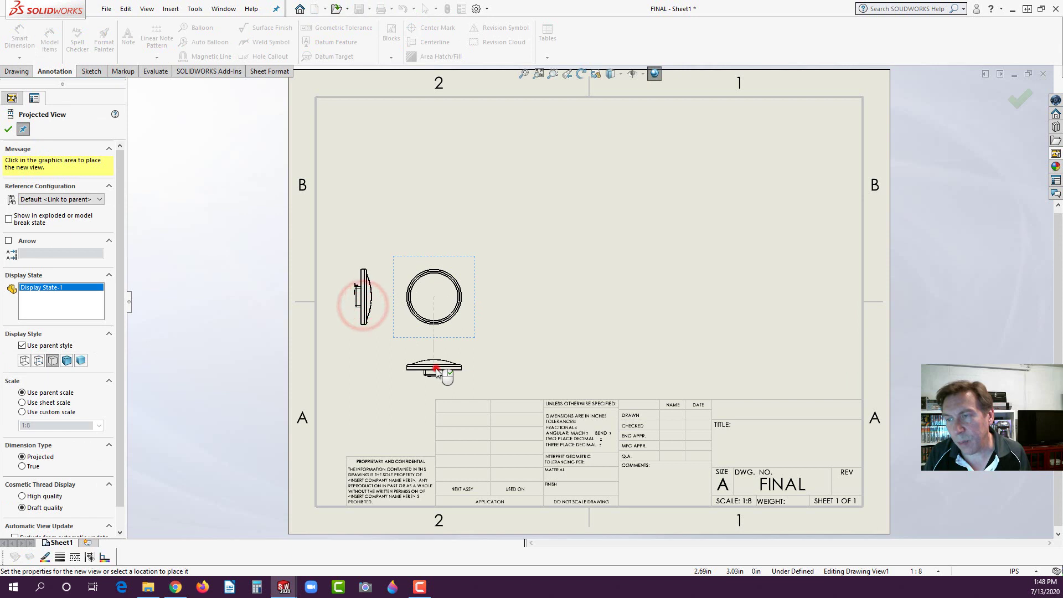
click(626, 209)
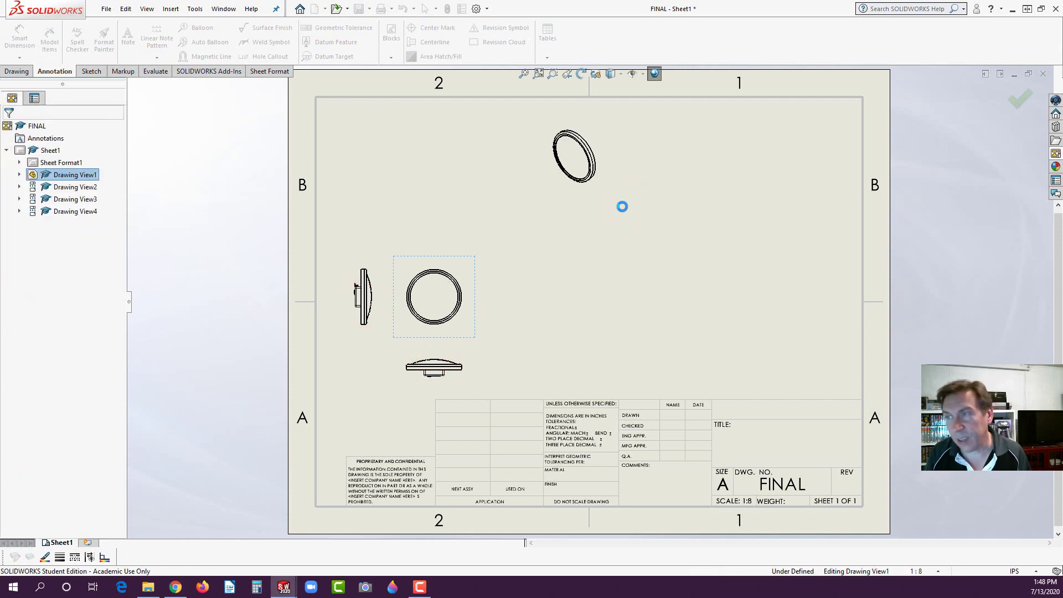
Step: Move the isometric view to the sheet's right side and display it shaded with edges in its exploded state
mouse_move(594, 208)
mouse_down()
mouse_move(658, 234)
mouse_move(765, 324)
mouse_up()
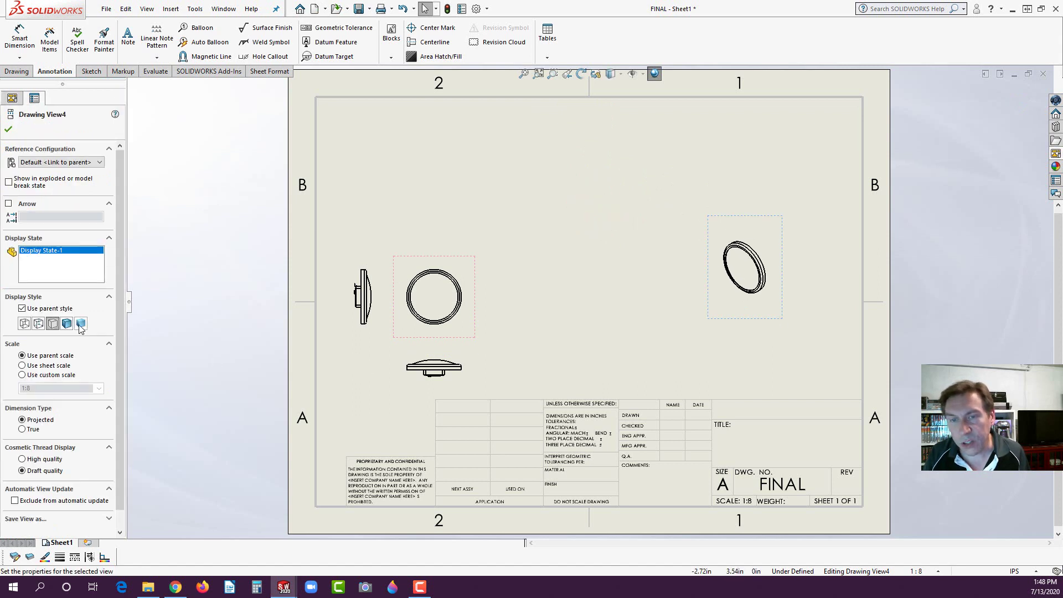
click(66, 323)
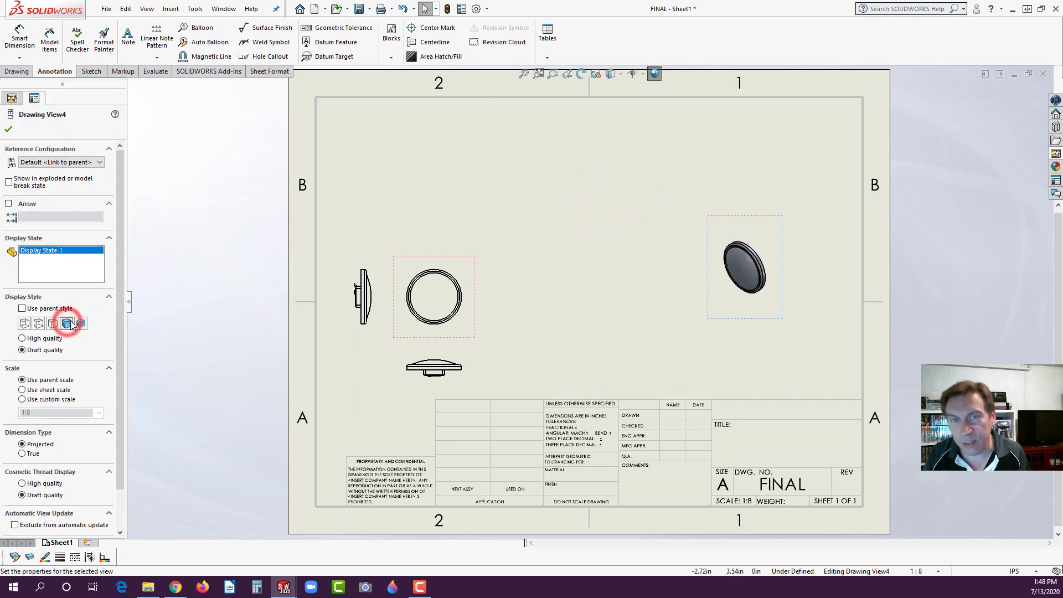
click(9, 183)
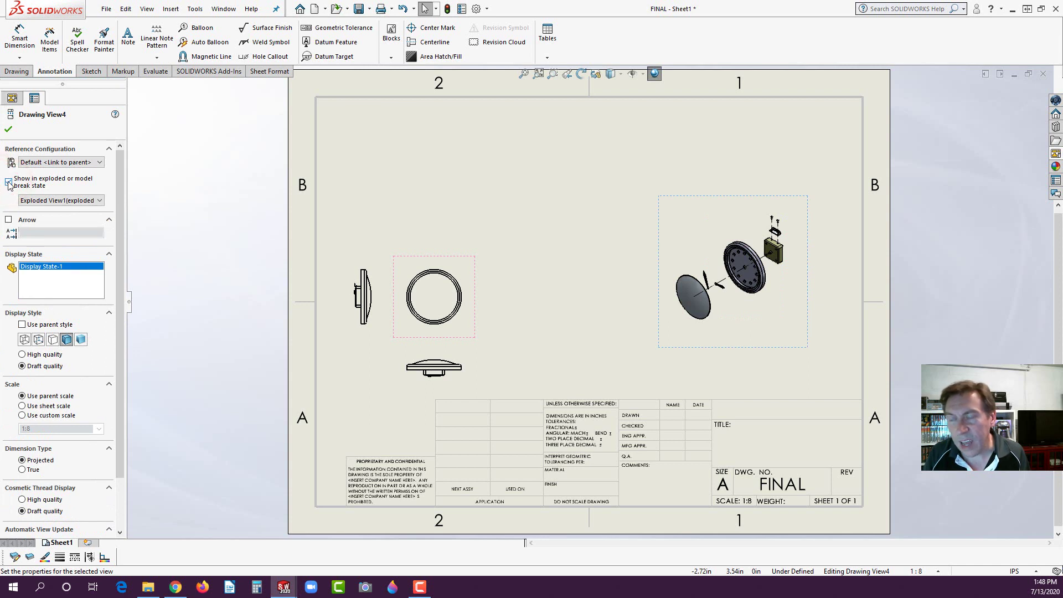
click(100, 201)
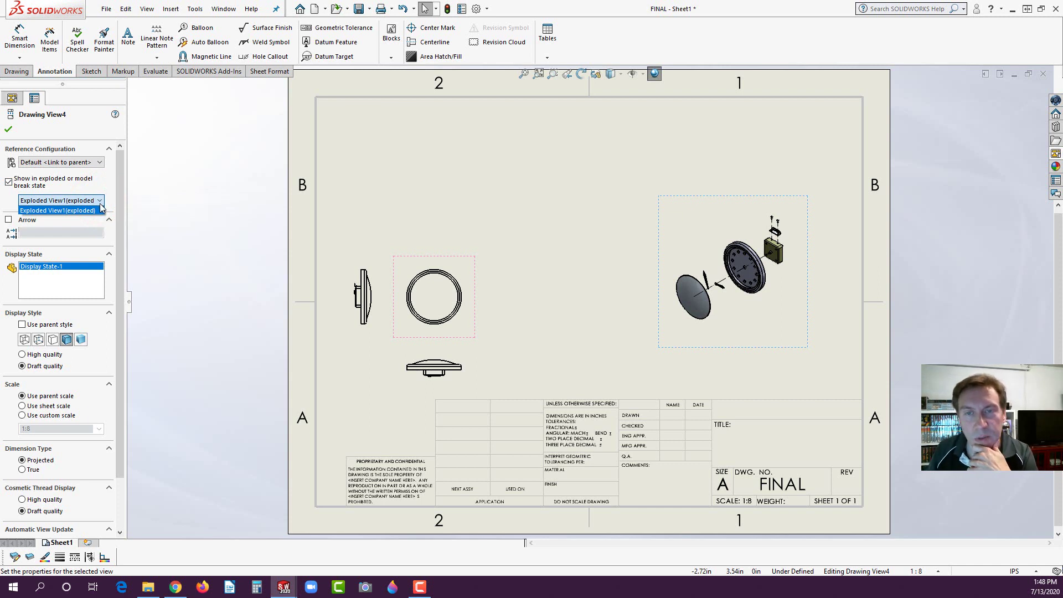
click(102, 201)
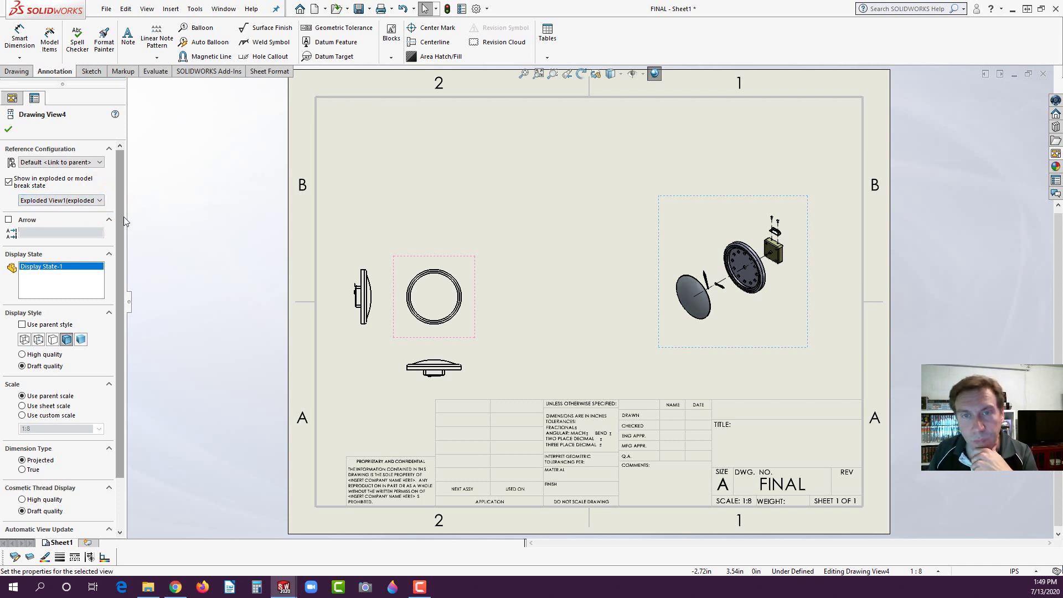
Step: Set a custom scale of 1:4 for the exploded isometric view and accept its properties
drag(119, 218, 115, 271)
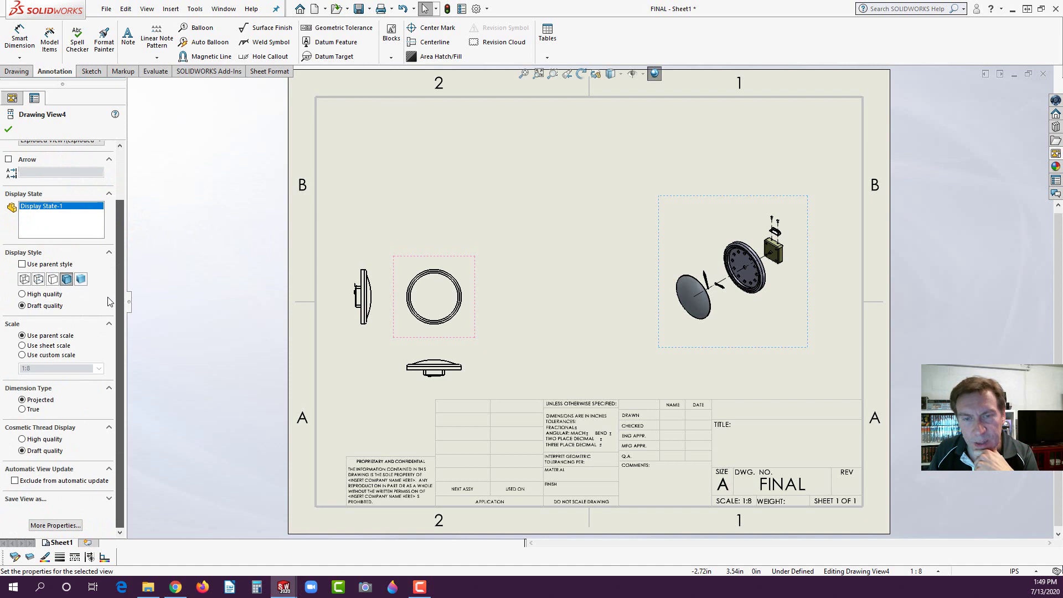
click(22, 355)
click(99, 369)
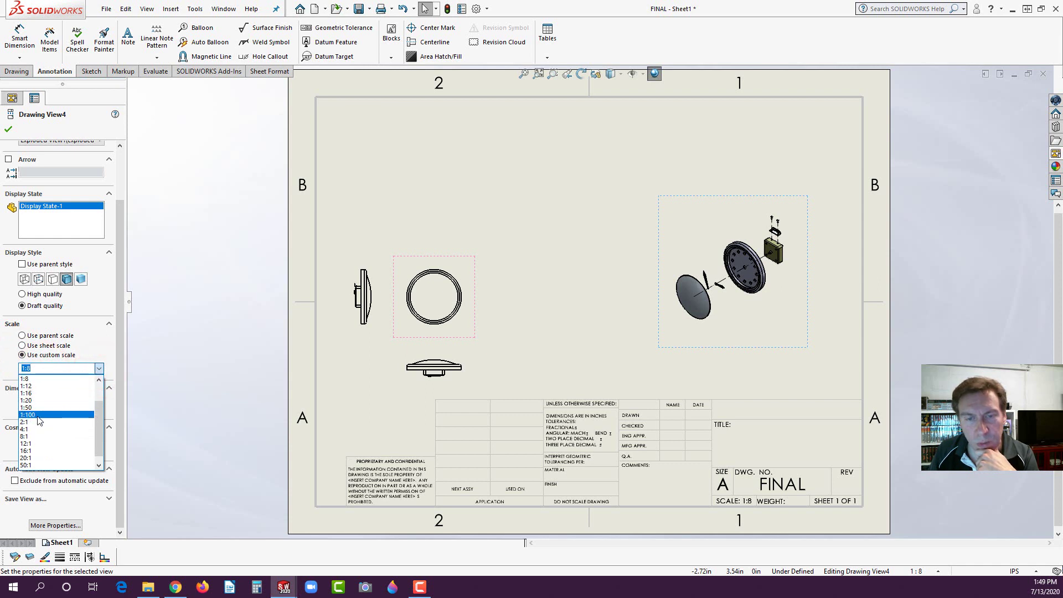
scroll(38, 419, up, 2)
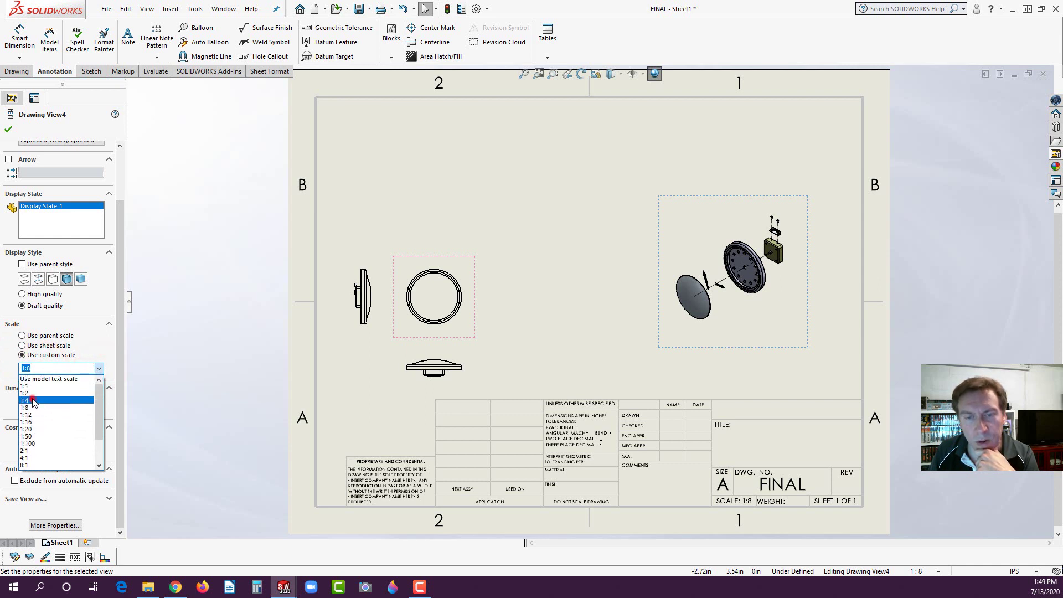
click(34, 400)
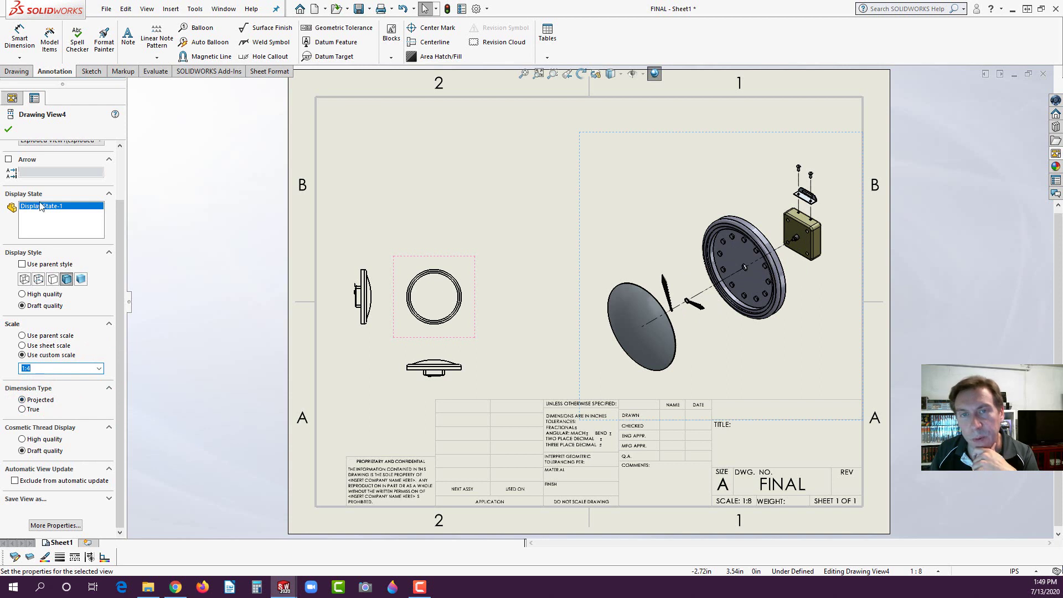
click(10, 130)
Step: Show the clock's front view and its projected views with hidden lines visible
click(465, 330)
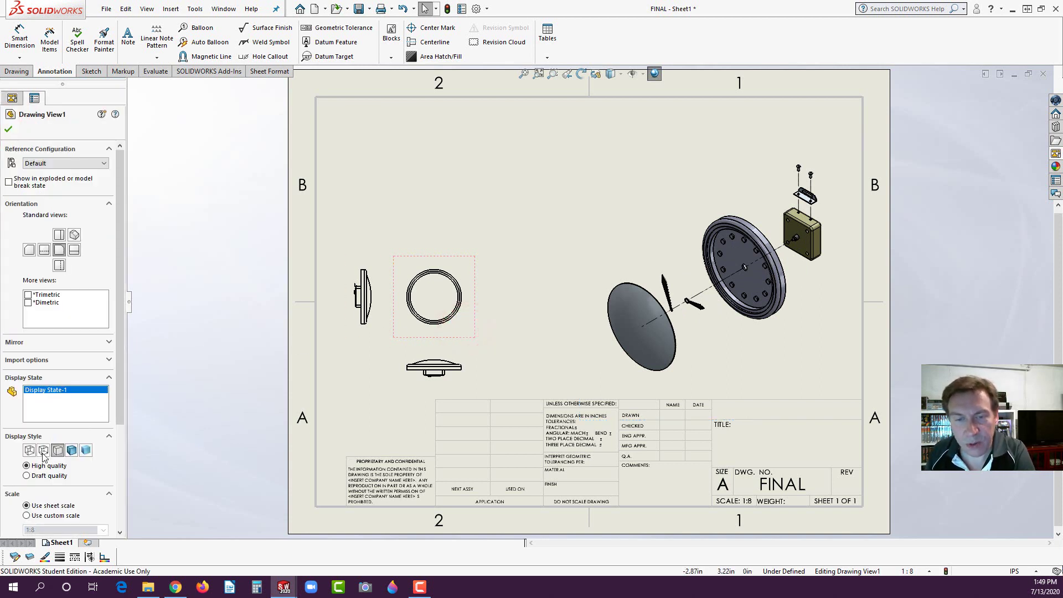
click(43, 451)
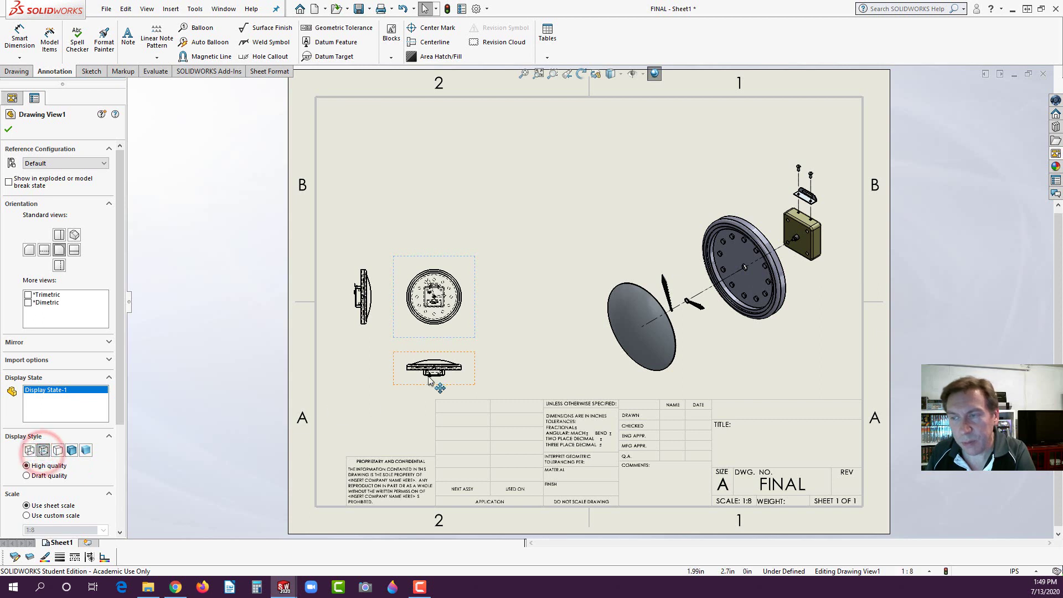
click(488, 344)
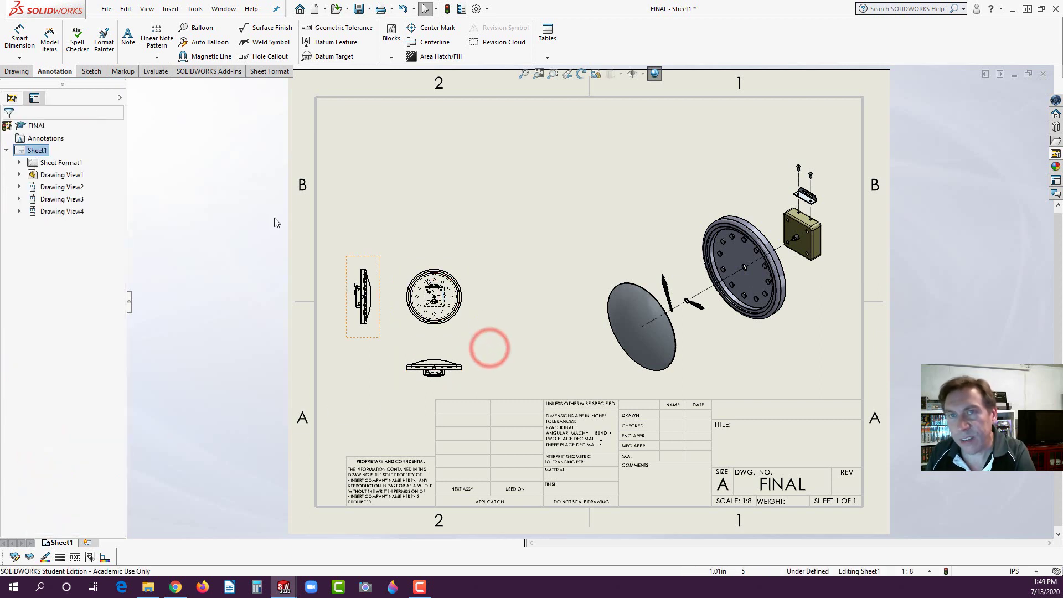
Step: Create a vertical section view through the centre of the clock's front view and place it to the right
click(401, 267)
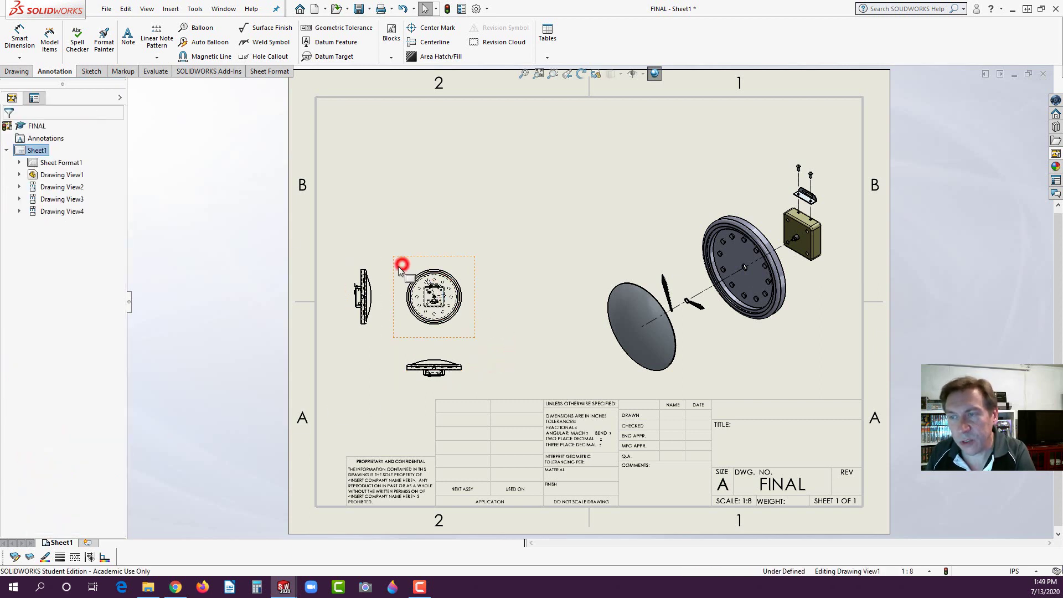
click(21, 71)
click(99, 40)
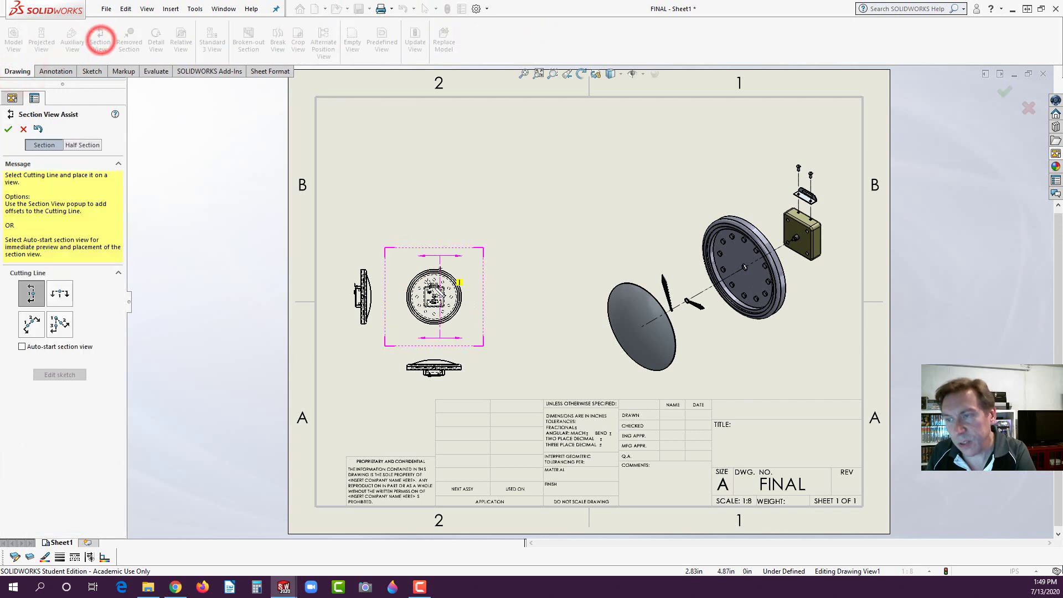
click(436, 302)
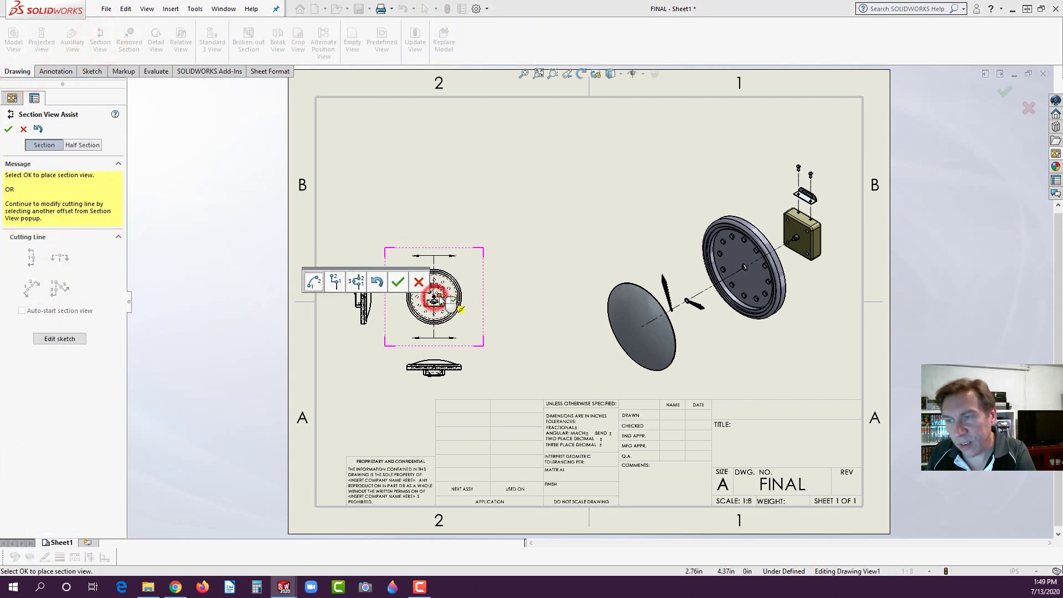
click(402, 283)
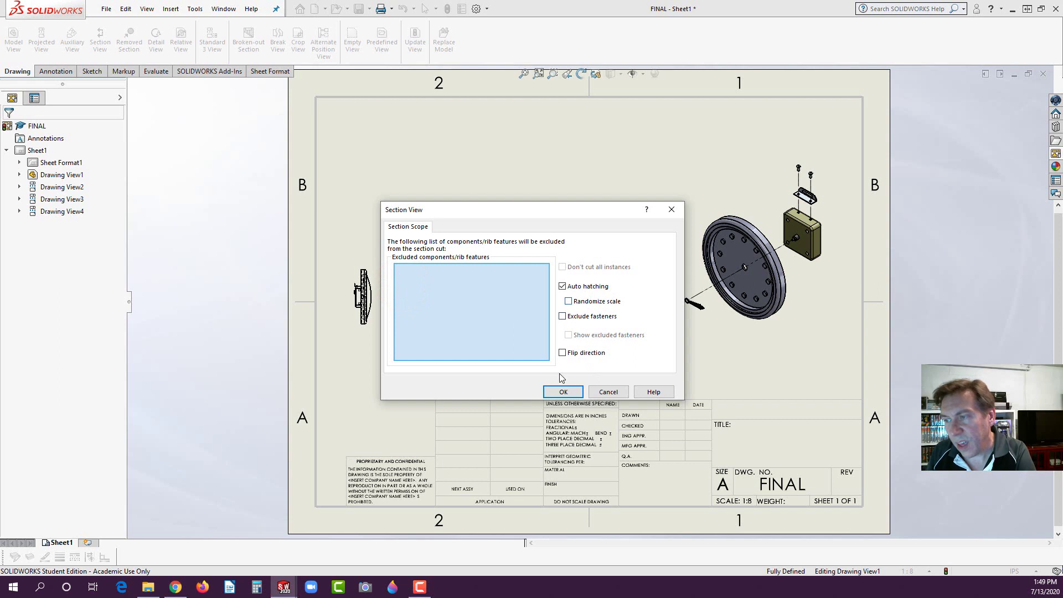
click(562, 392)
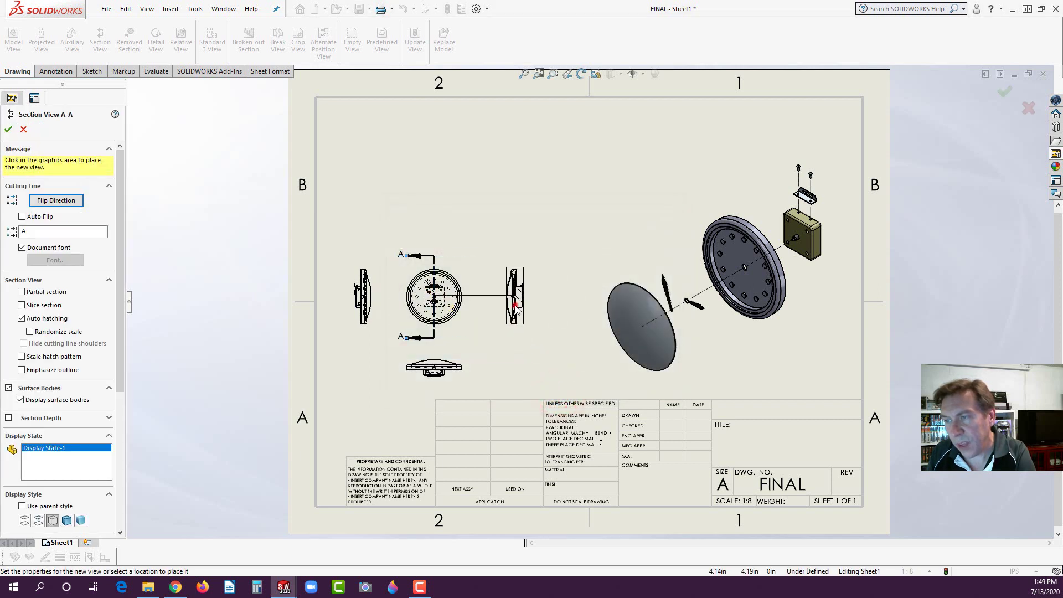
click(515, 305)
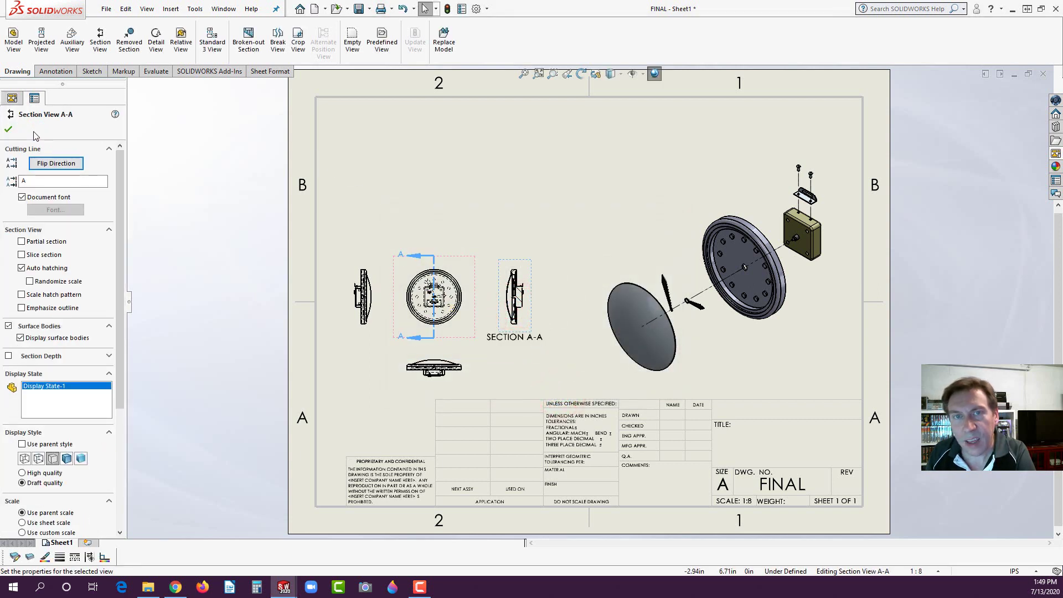
click(8, 131)
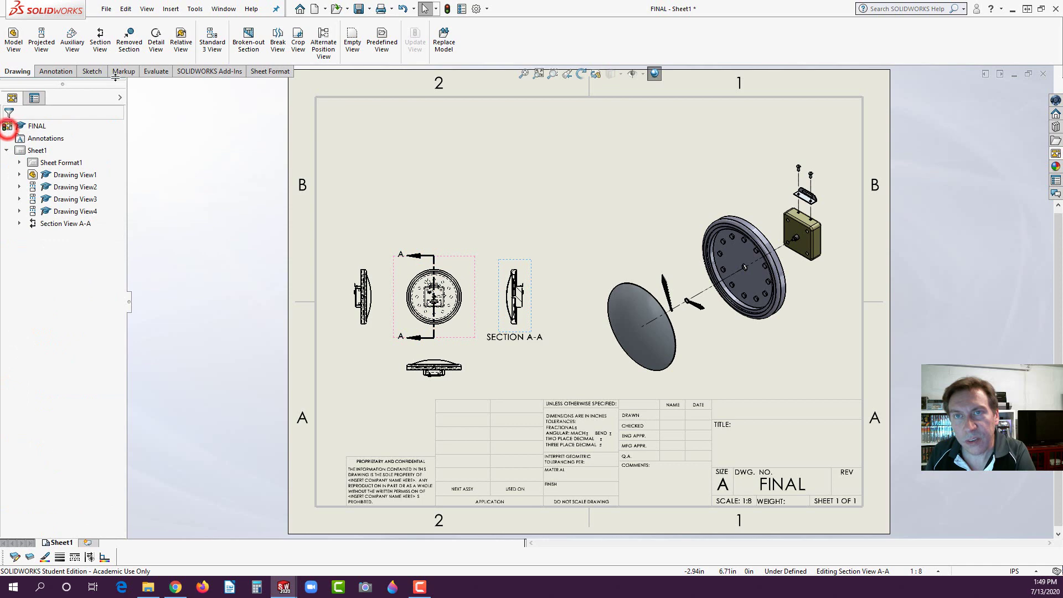
Step: Create a detail view of the section's upper rim from a circle about 1.05 in radius, and set its custom scale to 1:2
click(156, 40)
scroll(548, 271, down, 5)
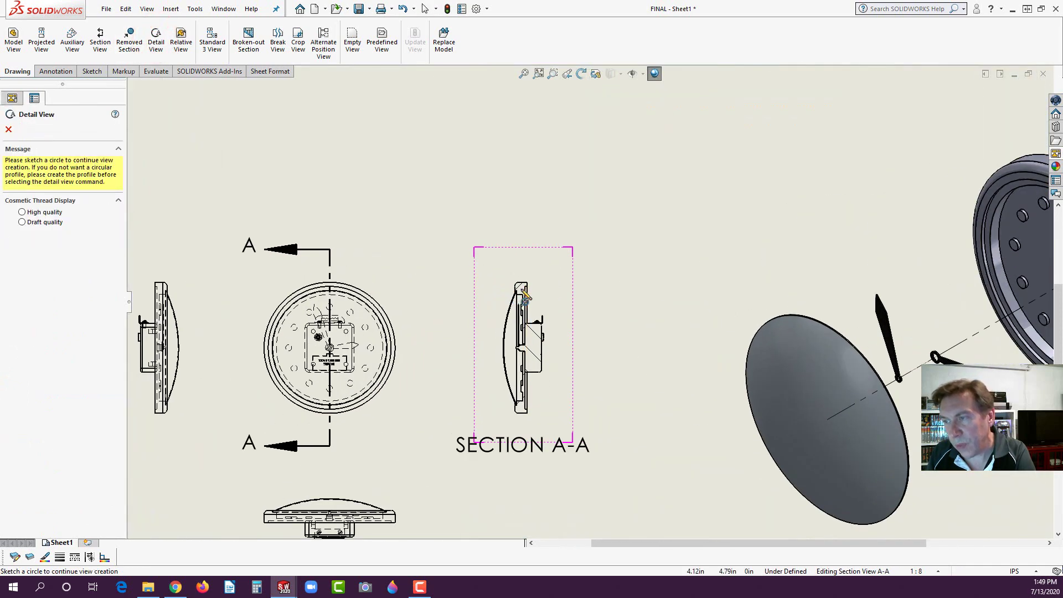
click(520, 289)
click(537, 289)
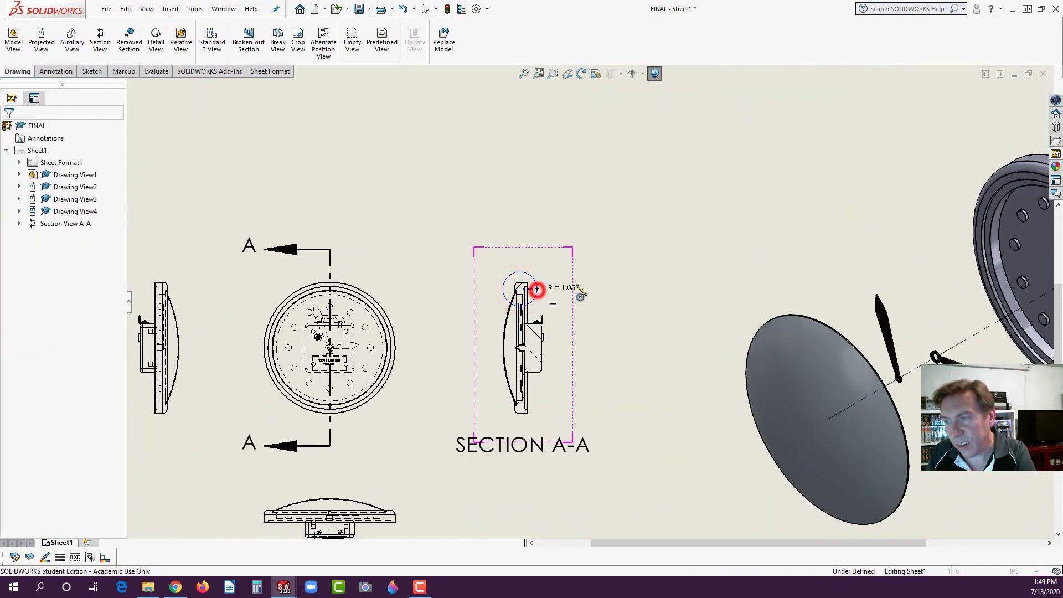
click(752, 177)
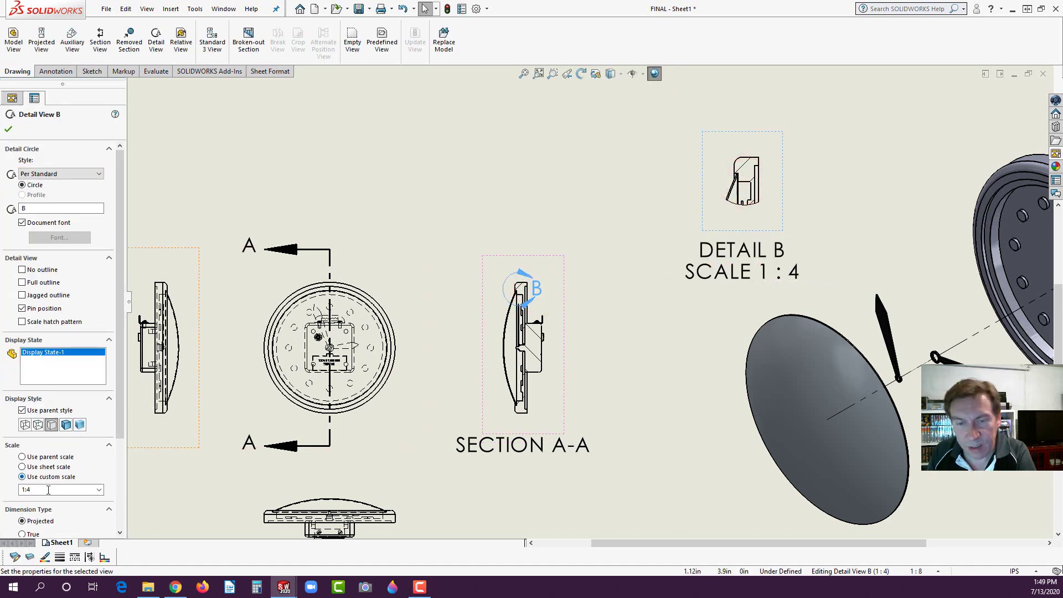
click(99, 490)
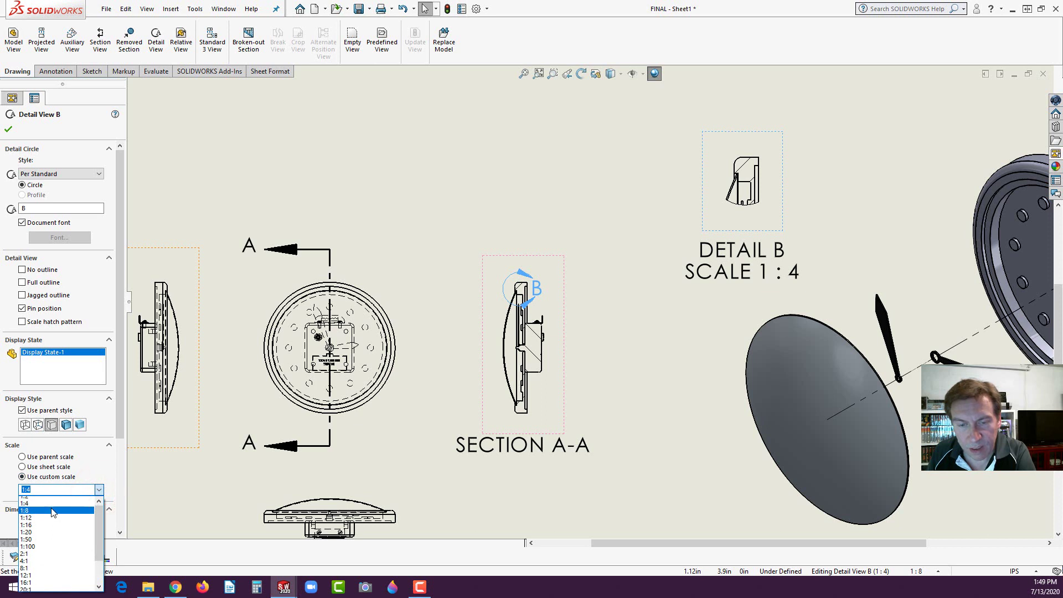
click(25, 514)
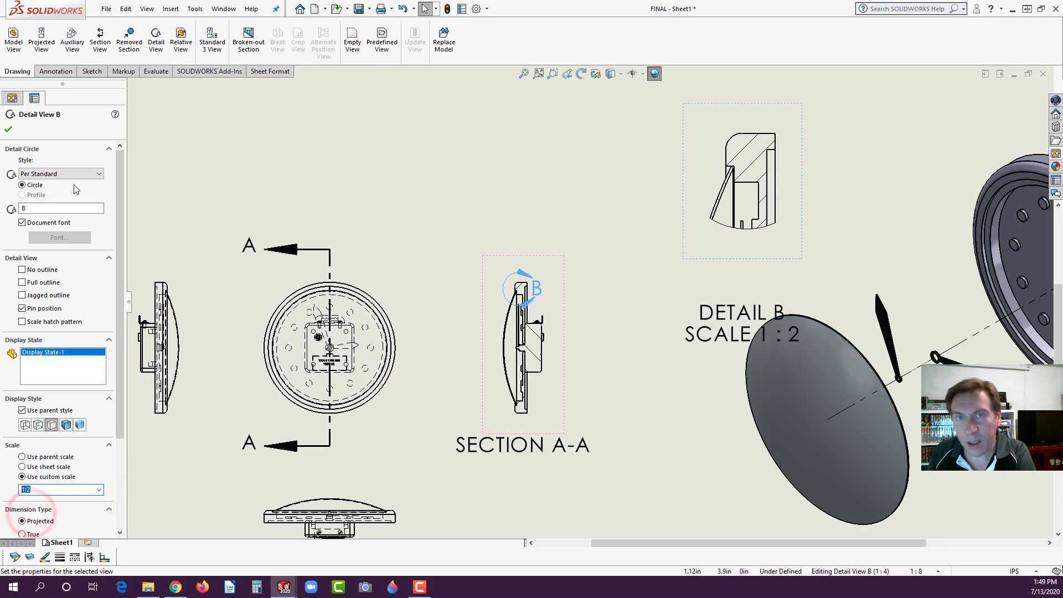
click(9, 129)
Step: Move the Detail B label up close beneath its geometry, and shift the detail view up above the exploded lens
click(725, 308)
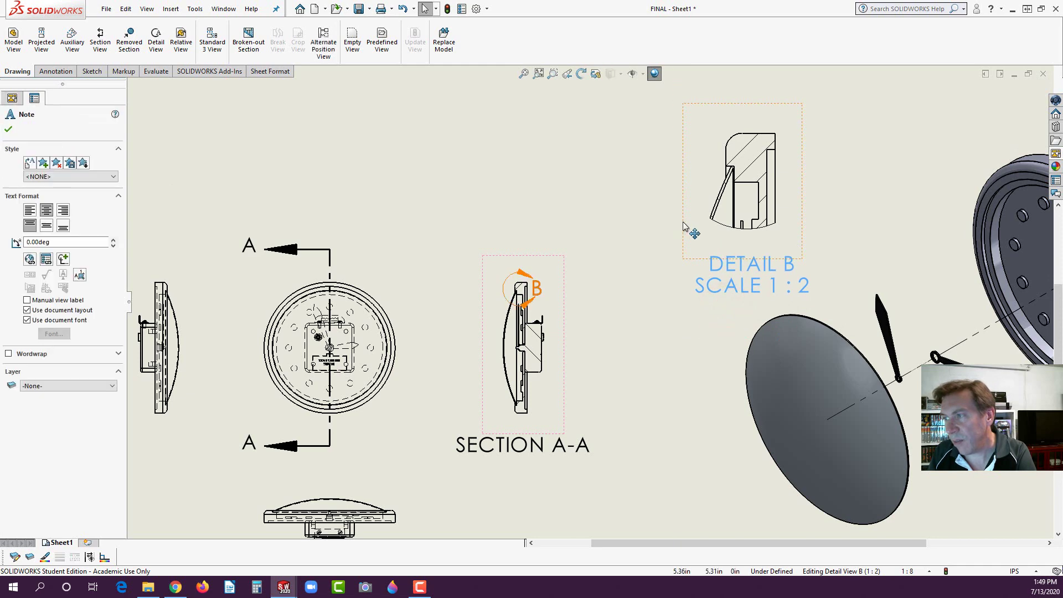
drag(683, 223, 700, 198)
click(638, 287)
scroll(651, 439, up, 4)
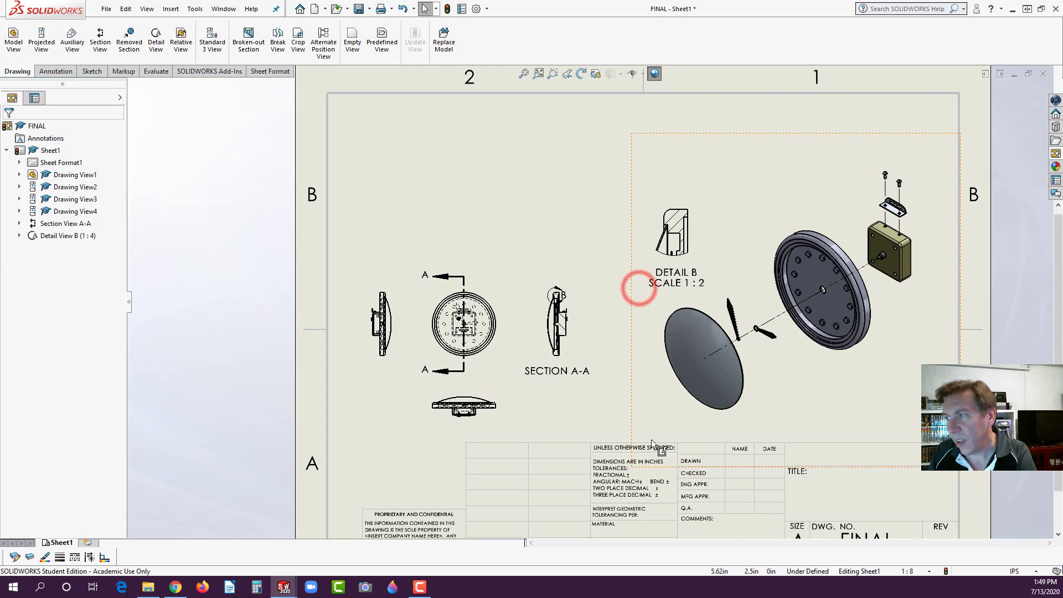
scroll(651, 440, up, 2)
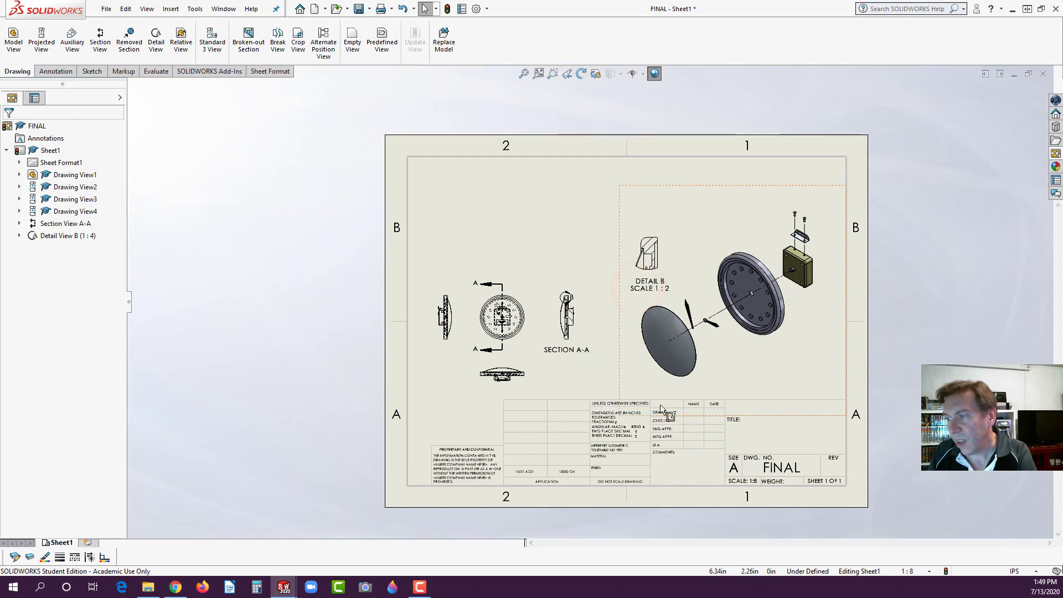
click(559, 382)
Step: Insert a top-level bill of materials for the exploded view at the border's upper-left corner, and move Detail B left beneath the table
click(635, 376)
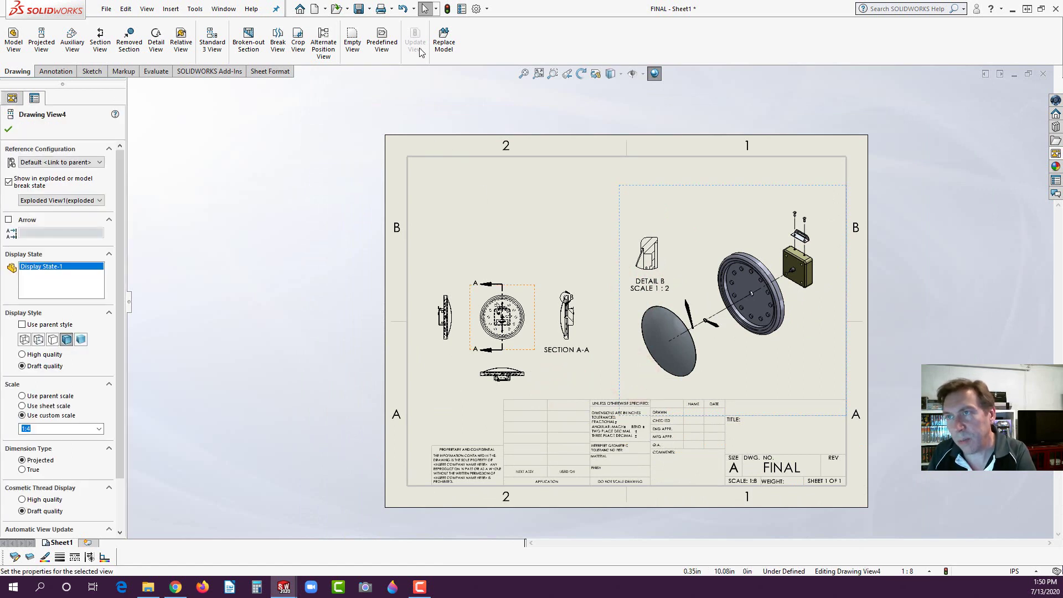
click(56, 71)
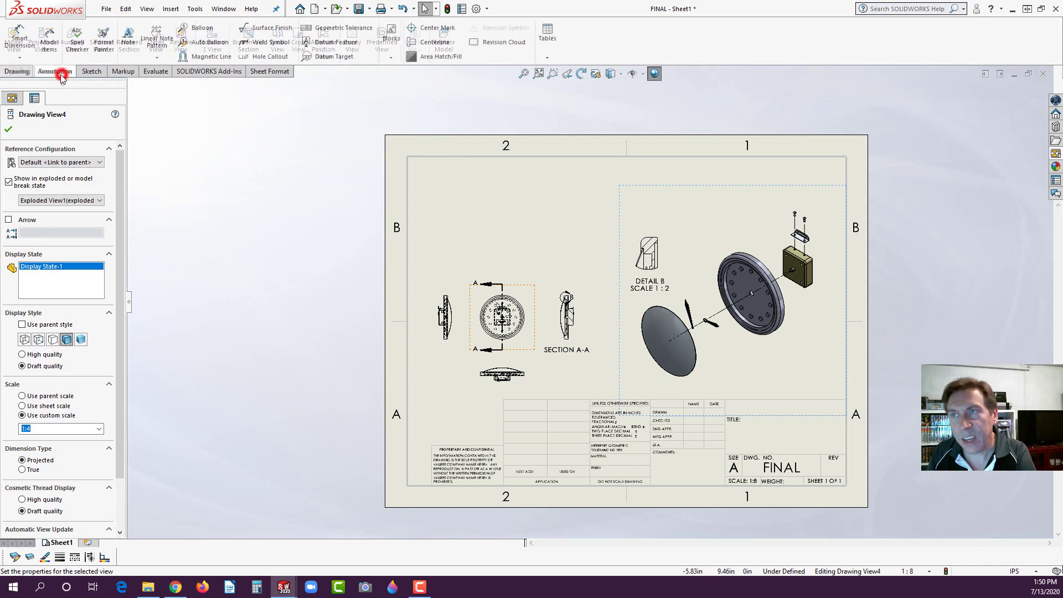
click(547, 56)
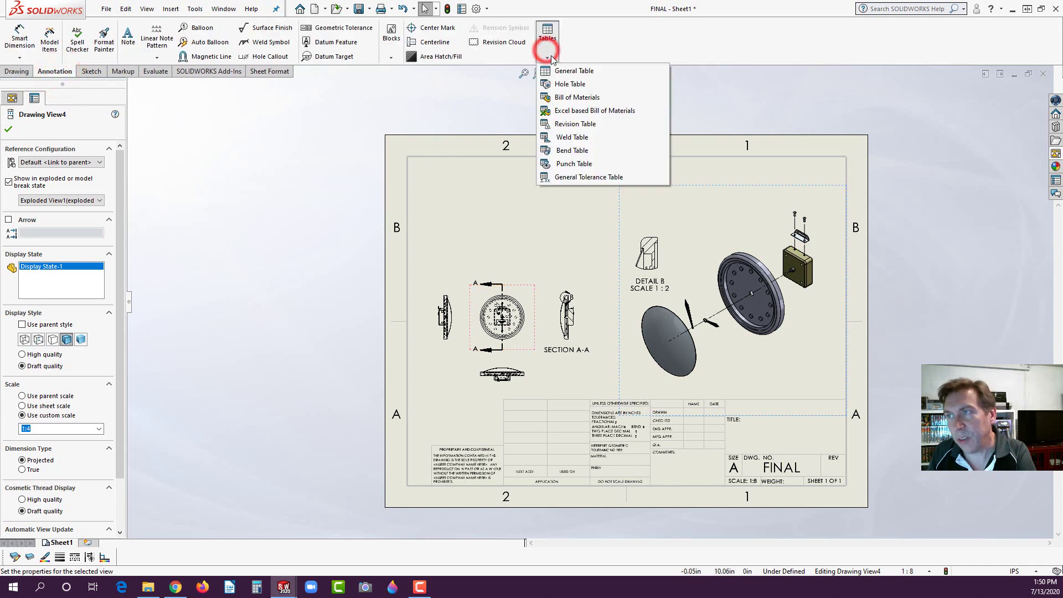
click(552, 98)
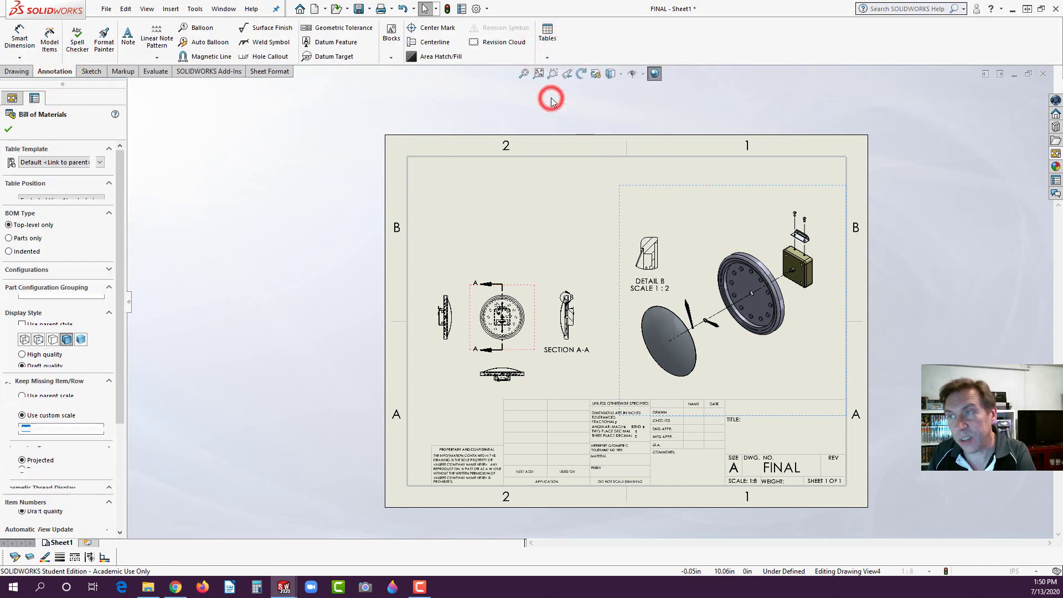
click(8, 130)
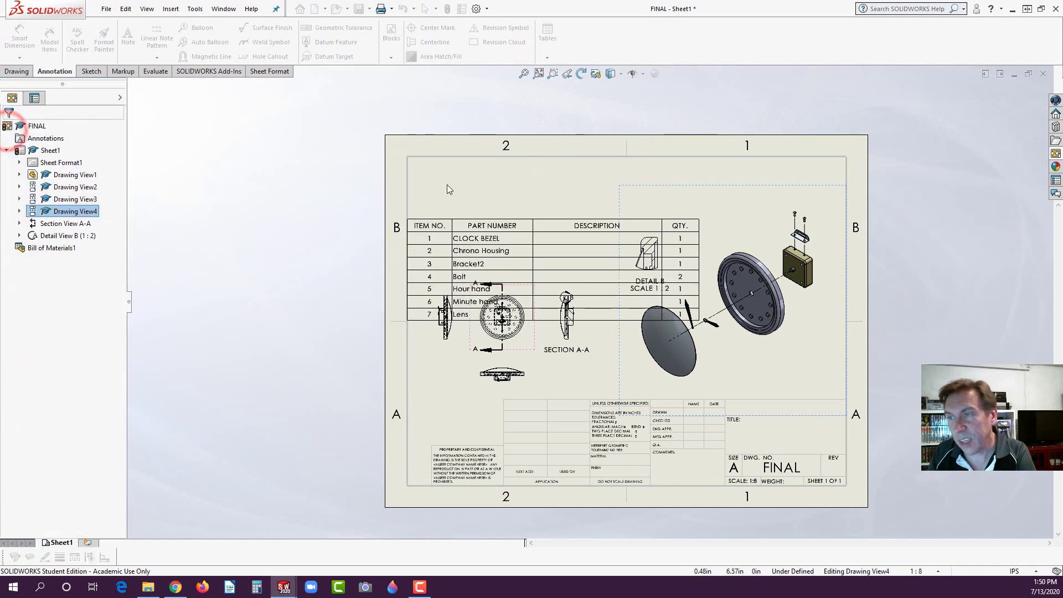
click(401, 150)
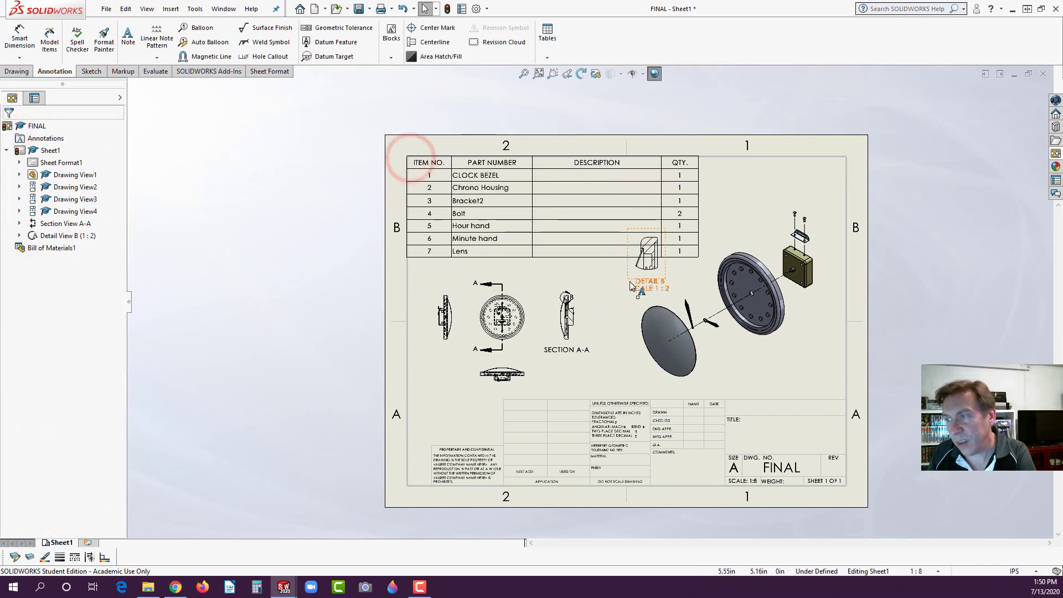
drag(626, 275, 588, 283)
scroll(674, 374, down, 2)
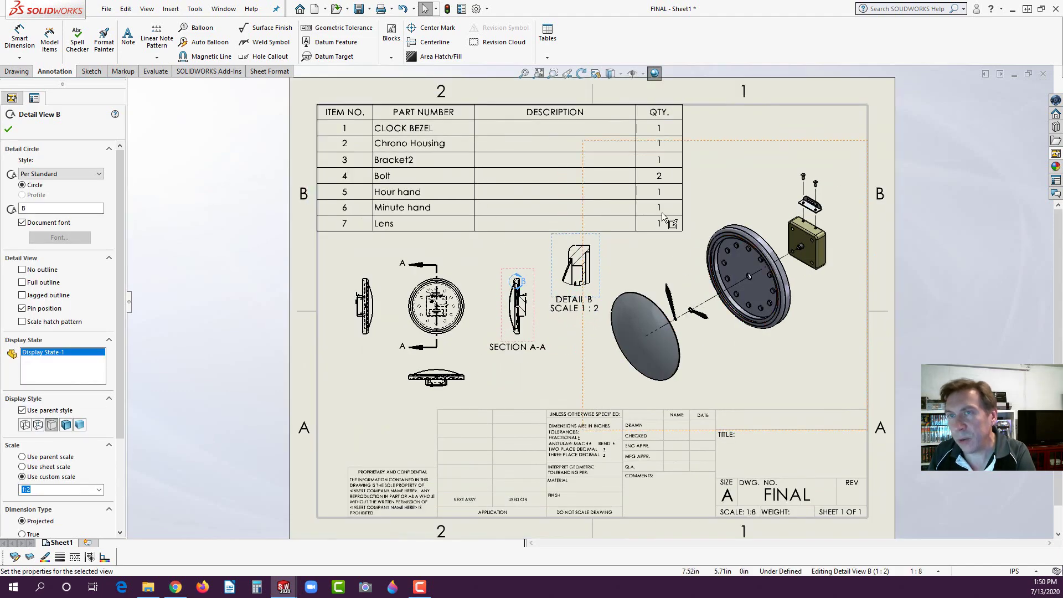
Step: Add automatic circular item-number balloons to the exploded view, with leaders attached to edges and multiple instances ignored
click(741, 160)
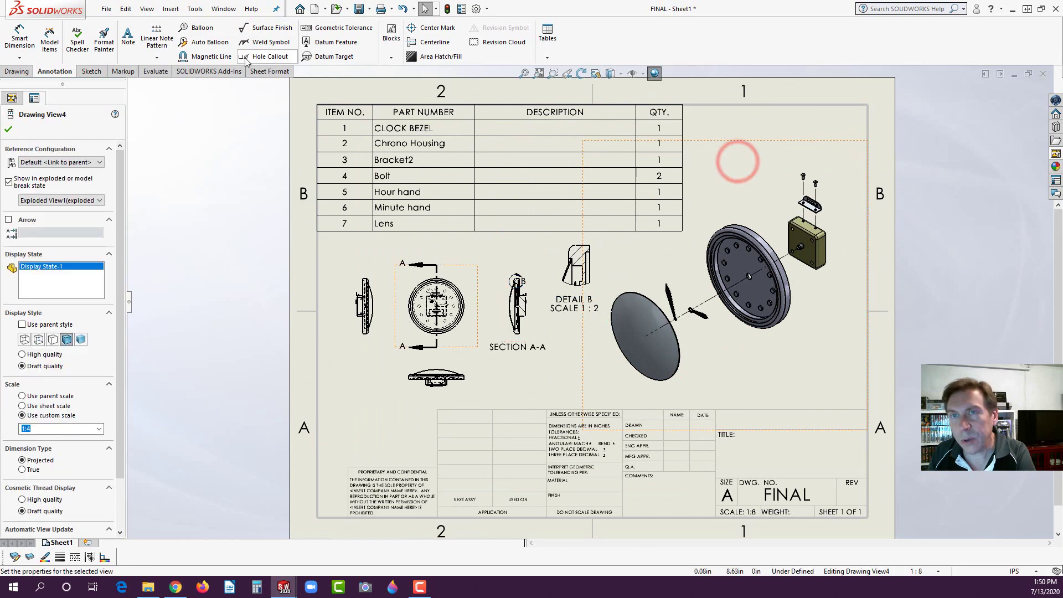
click(210, 42)
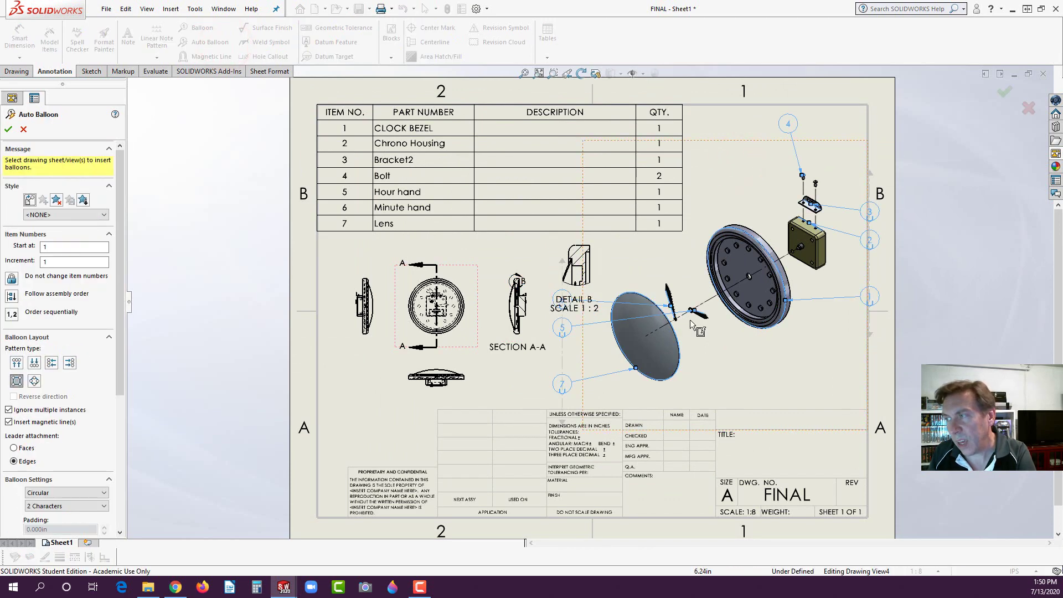
click(9, 130)
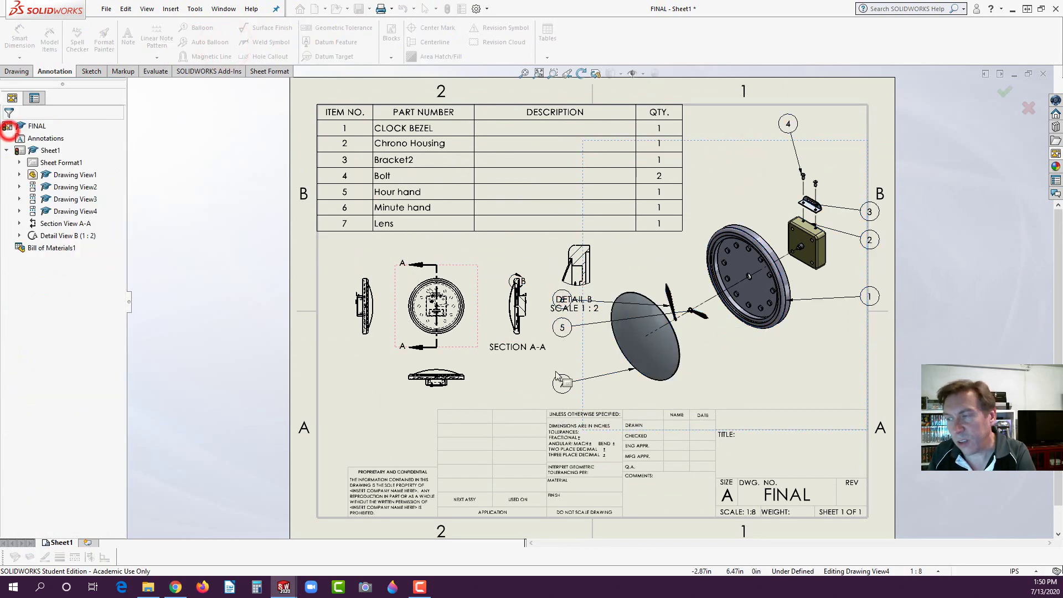
Step: Reposition balloons 6, 5, 7, 1, 2 and 3 close around their parts in the exploded view, clear of Detail B
drag(561, 299, 628, 255)
drag(562, 328, 701, 379)
drag(563, 382, 610, 398)
drag(872, 299, 835, 325)
drag(870, 248, 784, 206)
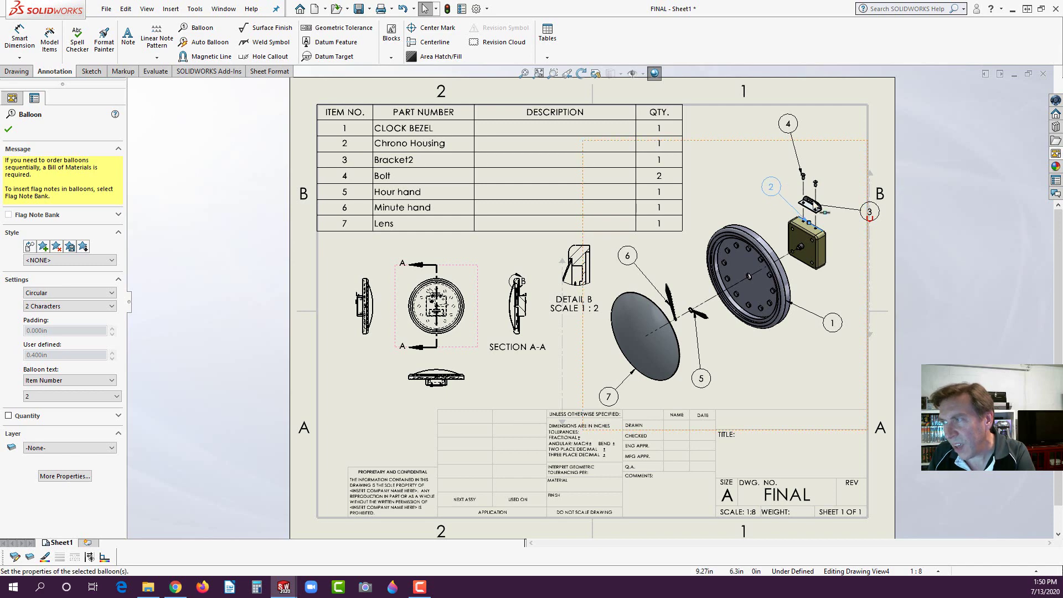
drag(870, 218, 815, 158)
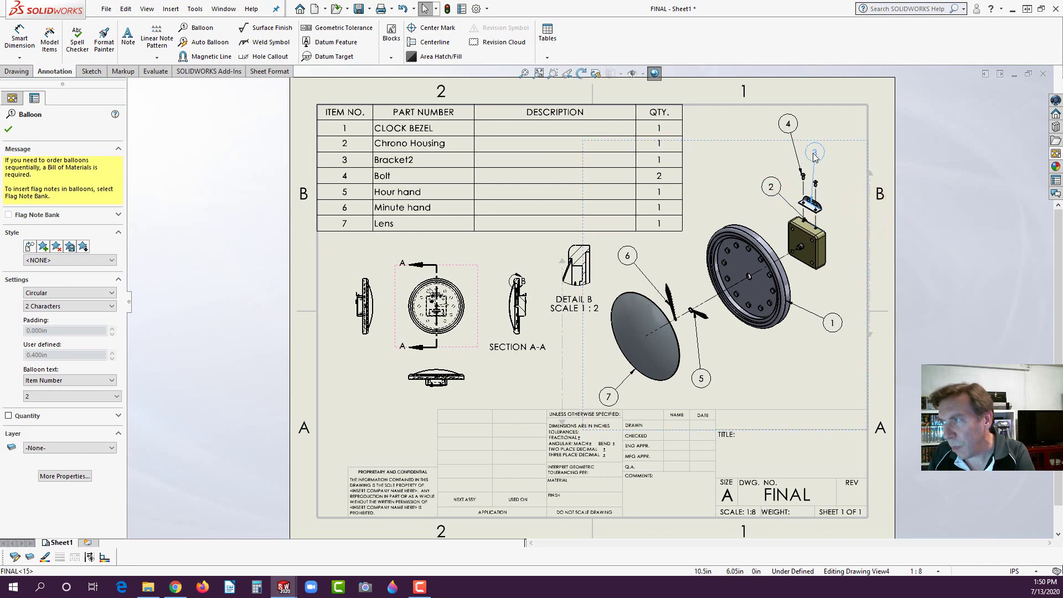
Step: Add a second leader from balloon 4 to the other bolt
click(789, 126)
scroll(803, 177, down, 5)
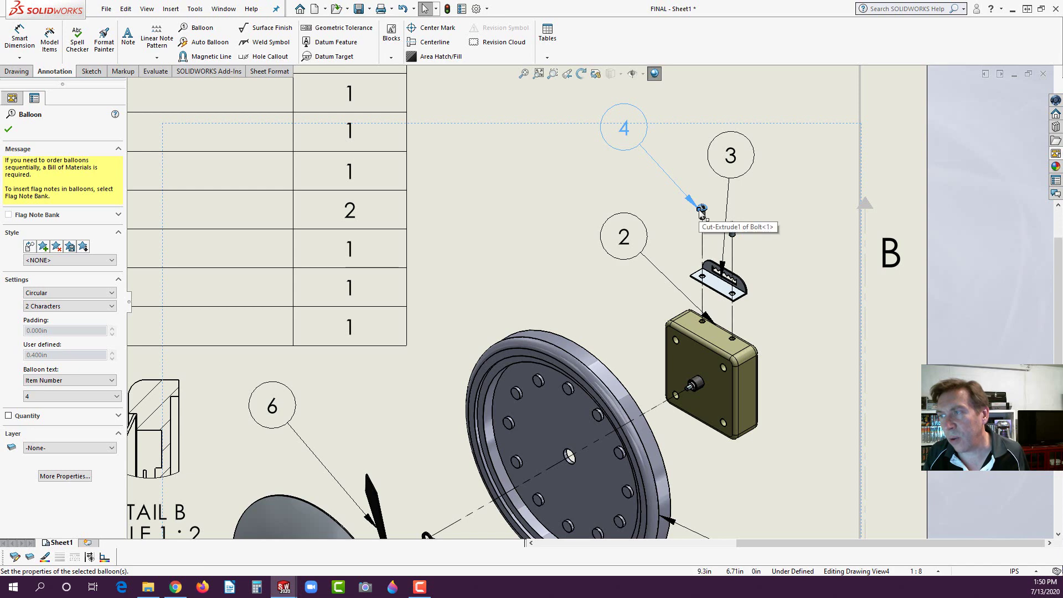
click(701, 209)
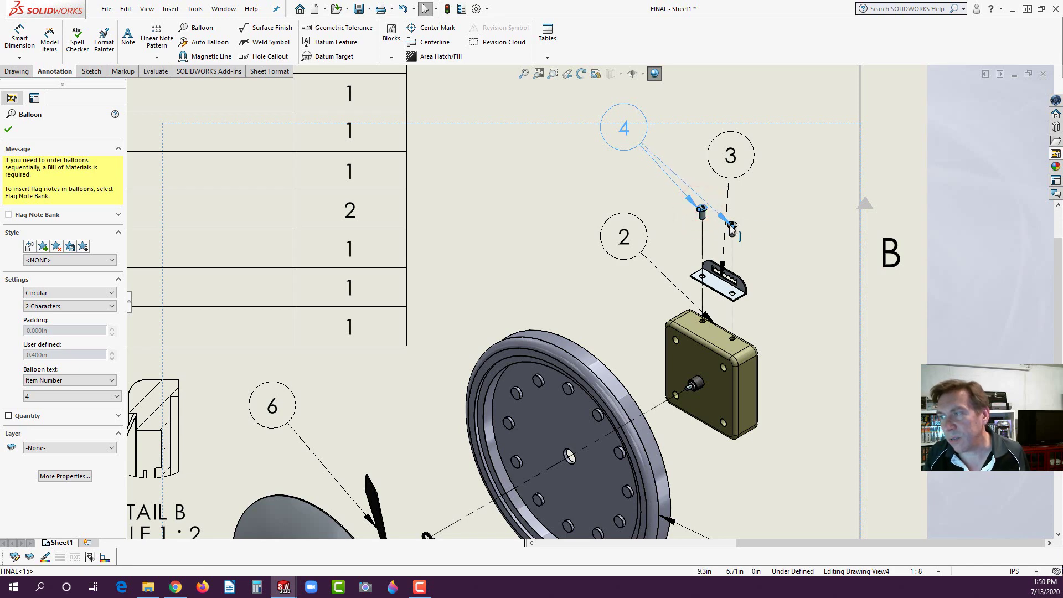
click(732, 226)
key(Escape)
click(786, 252)
Step: Move balloon 3 to the left of the bolts and reattach its leader to the bracket's left edge in the exploded view
scroll(755, 333, up, 6)
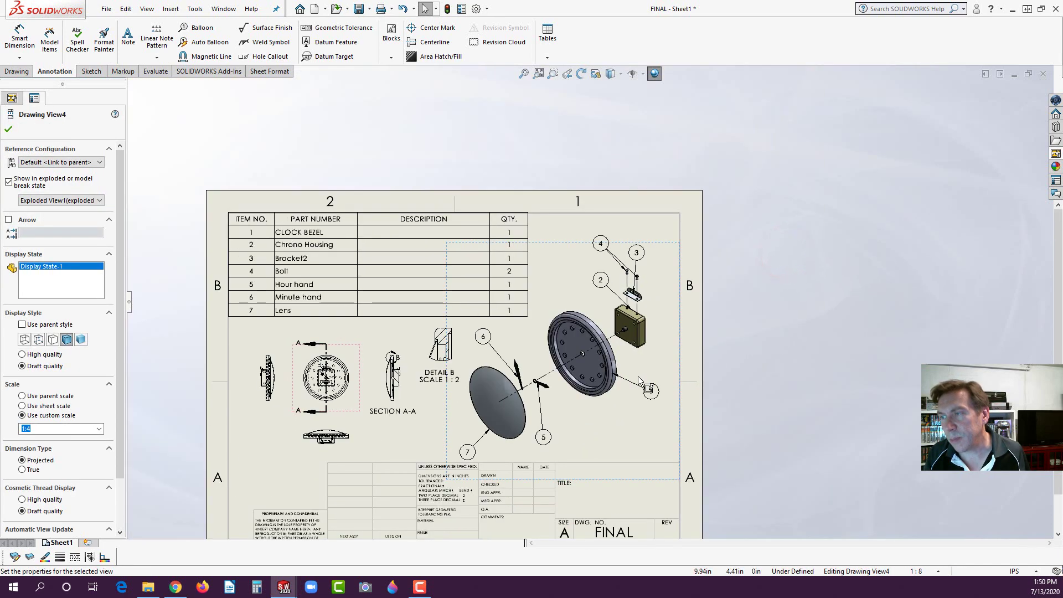
drag(635, 252, 579, 277)
scroll(611, 269, down, 4)
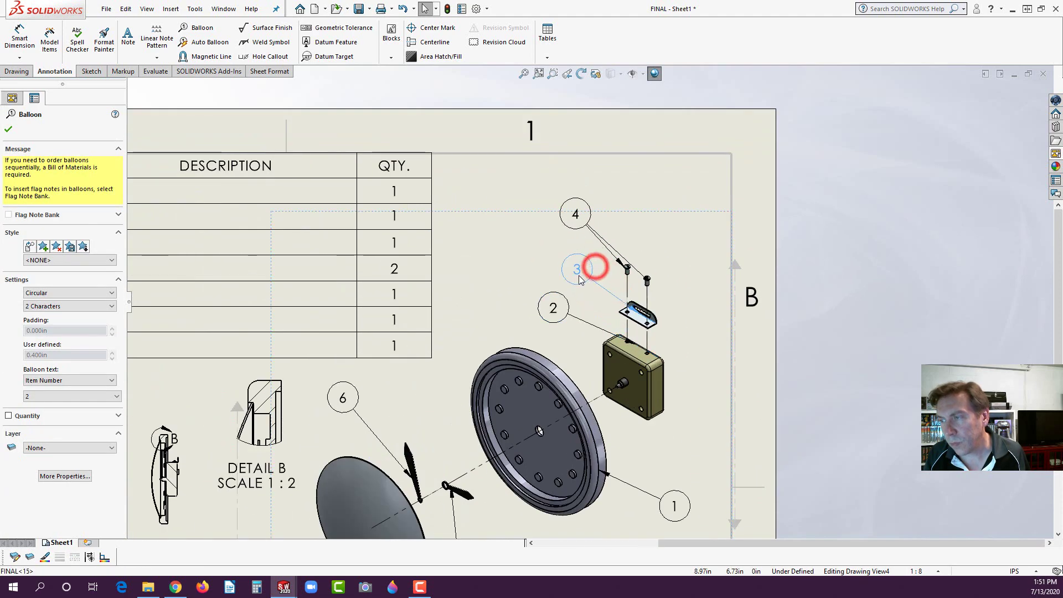
scroll(648, 311, down, 5)
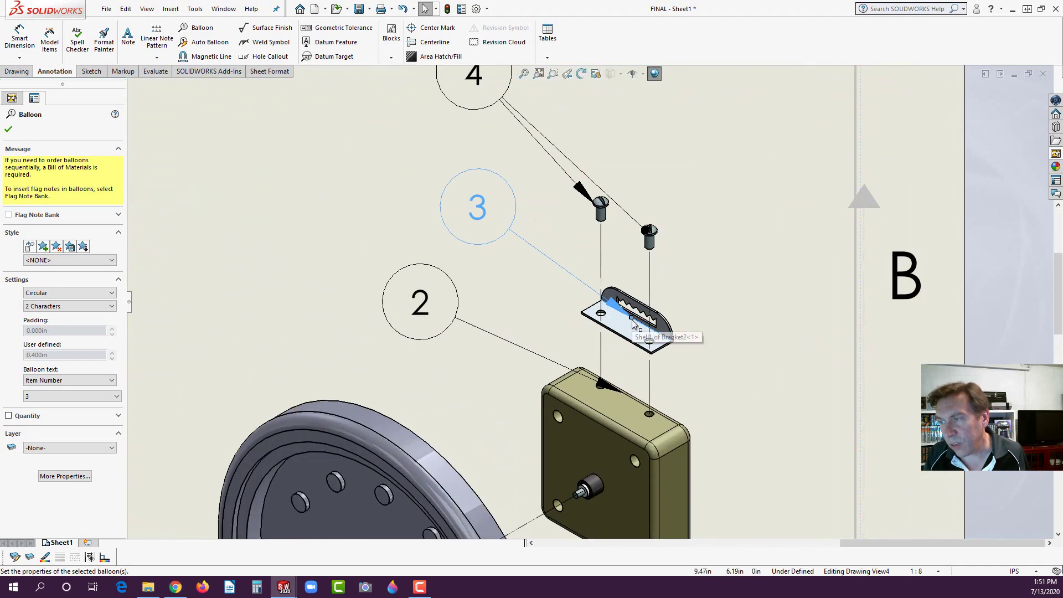
drag(634, 322, 595, 312)
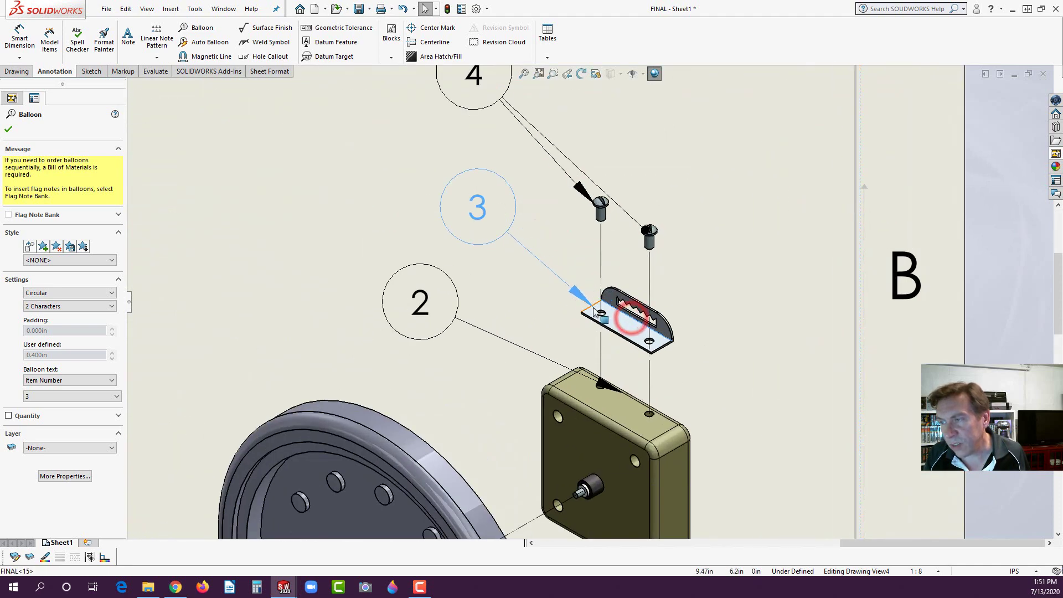
click(538, 332)
Step: Reattach balloon 2's leader to the upper-left edge of the chrono housing
click(442, 323)
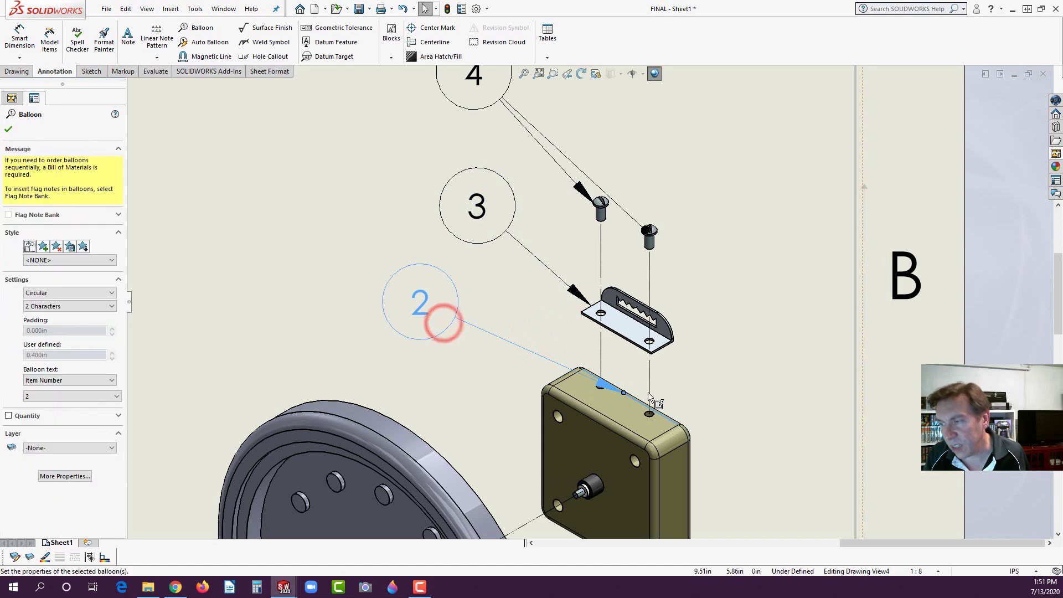
drag(624, 392, 566, 379)
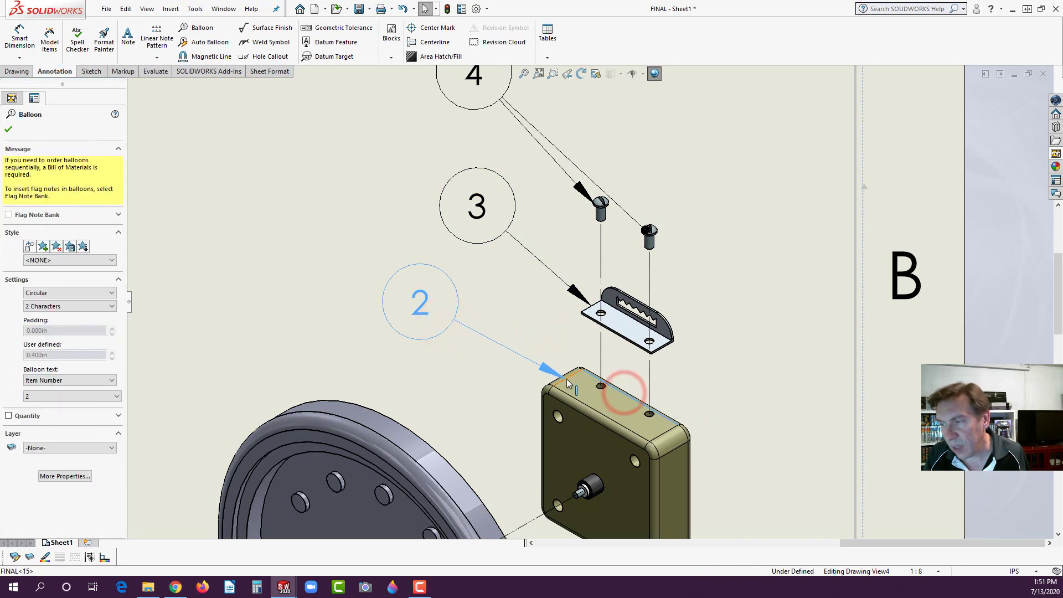
click(492, 405)
scroll(528, 425, up, 3)
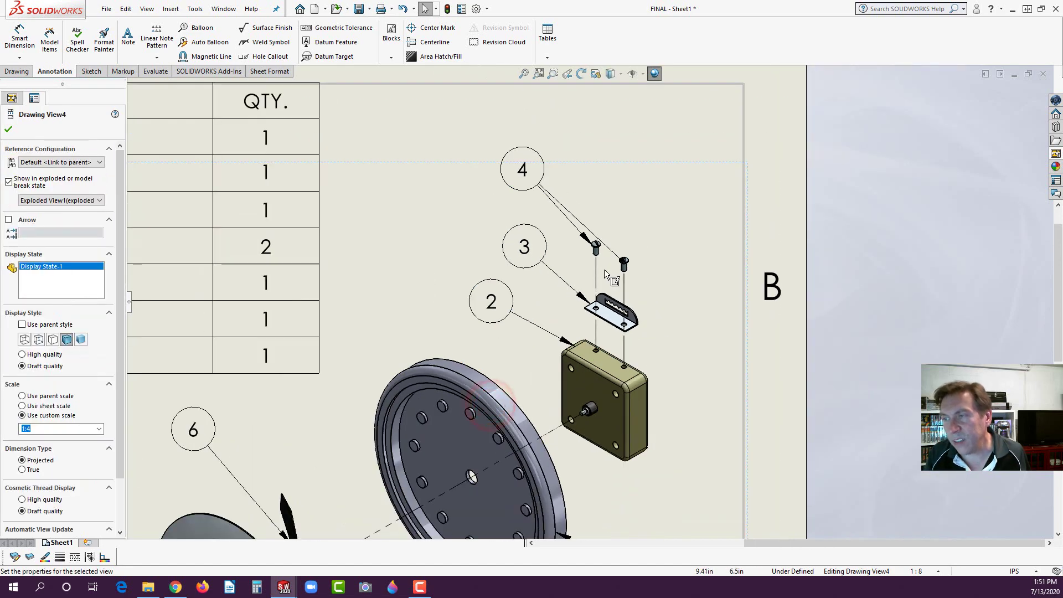
Step: Reattach balloon 4's second leader to the outer edge of the right bolt's head
scroll(609, 281, down, 5)
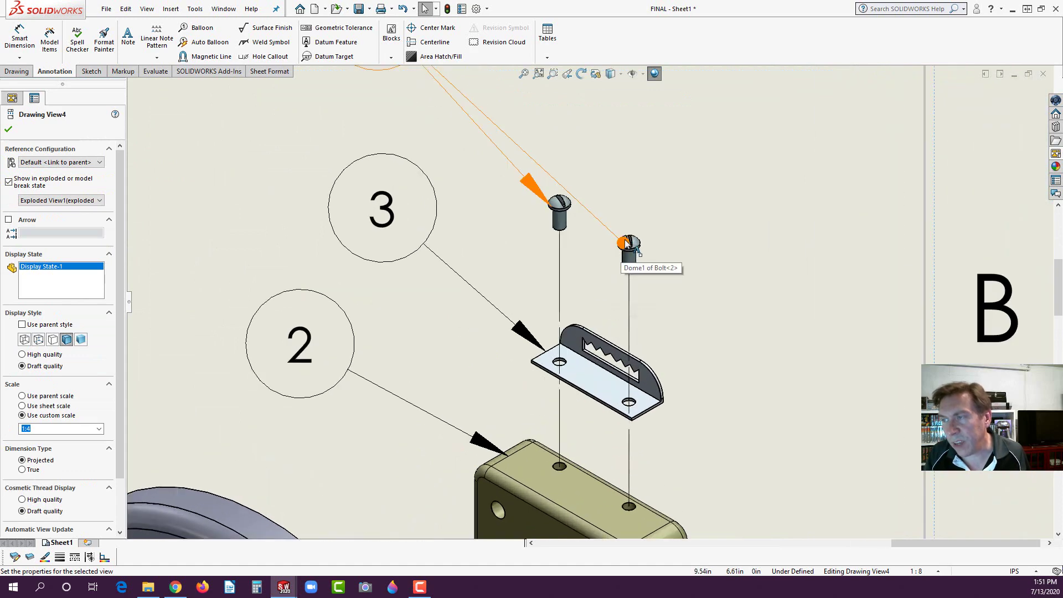
click(620, 240)
ctrl+drag(621, 240, 619, 238)
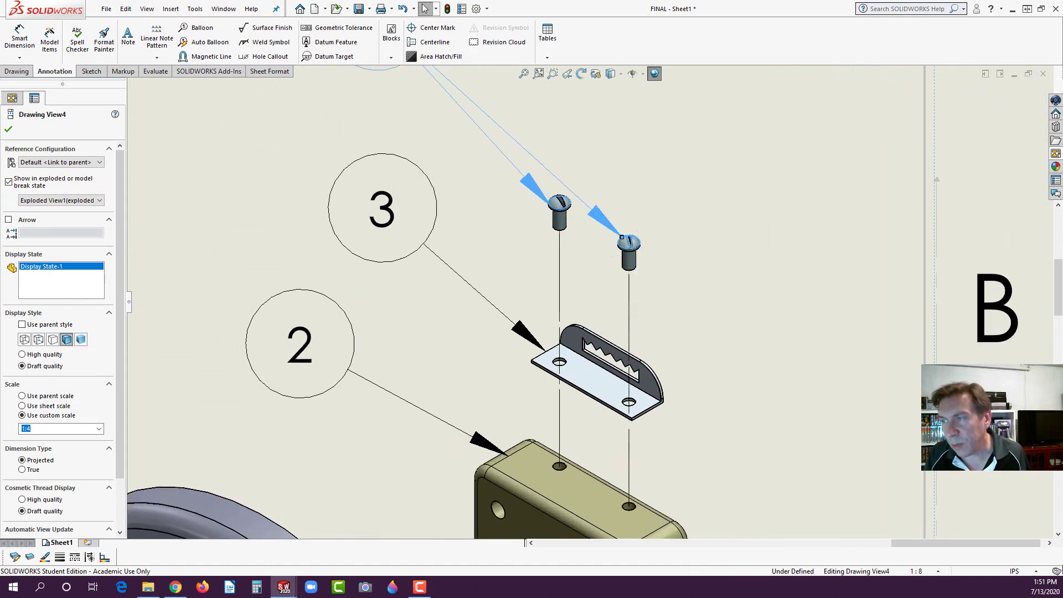
click(591, 274)
scroll(569, 353, up, 6)
scroll(545, 394, up, 4)
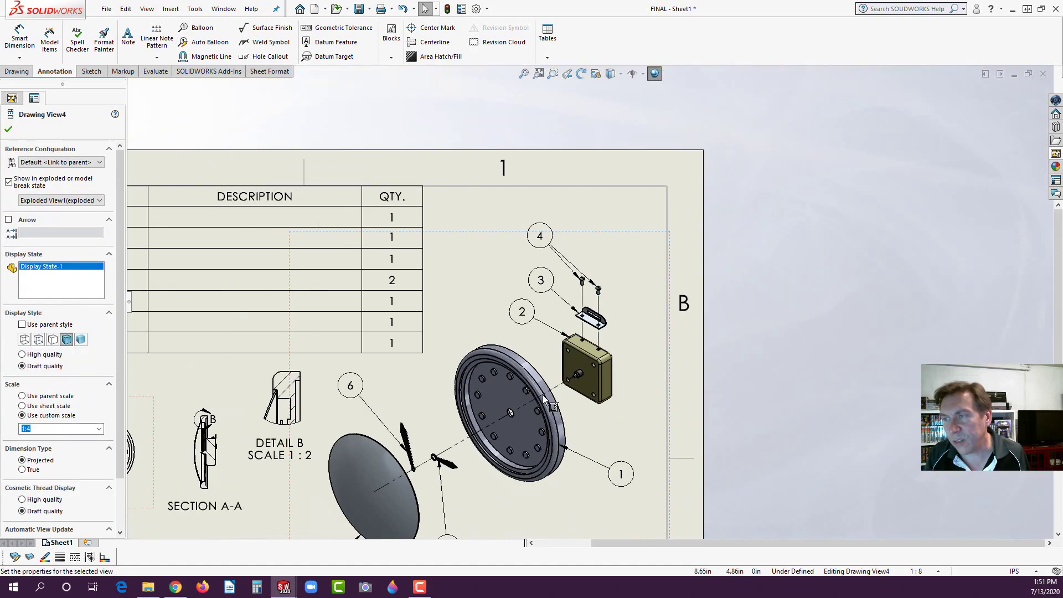
Step: Move balloon 4 directly above the bolts and balloon 7 closer to the lens's lower edge
drag(549, 245, 581, 250)
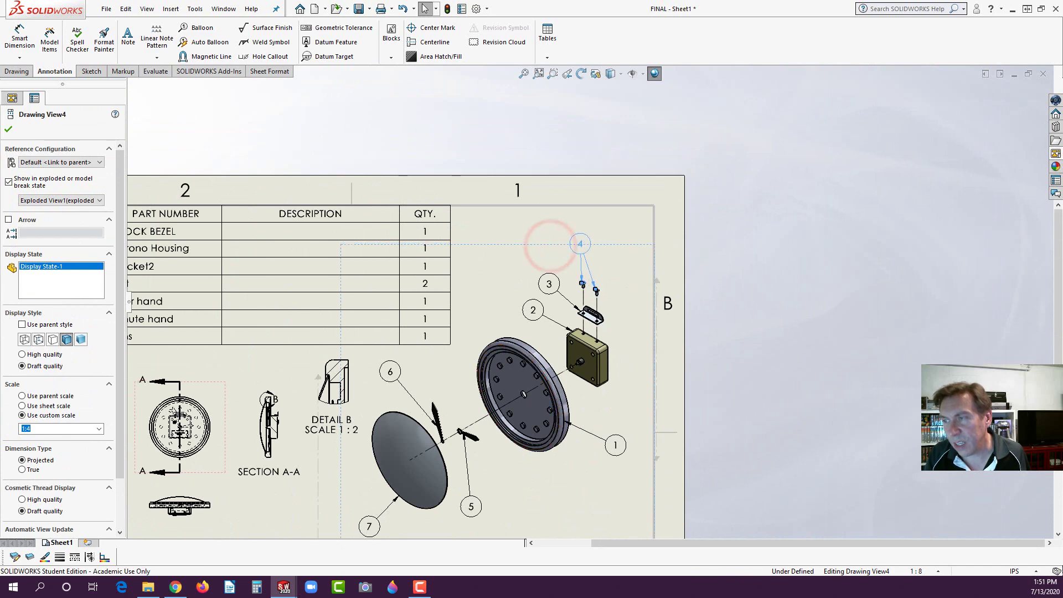
click(609, 403)
scroll(538, 453, up, 4)
scroll(515, 432, down, 2)
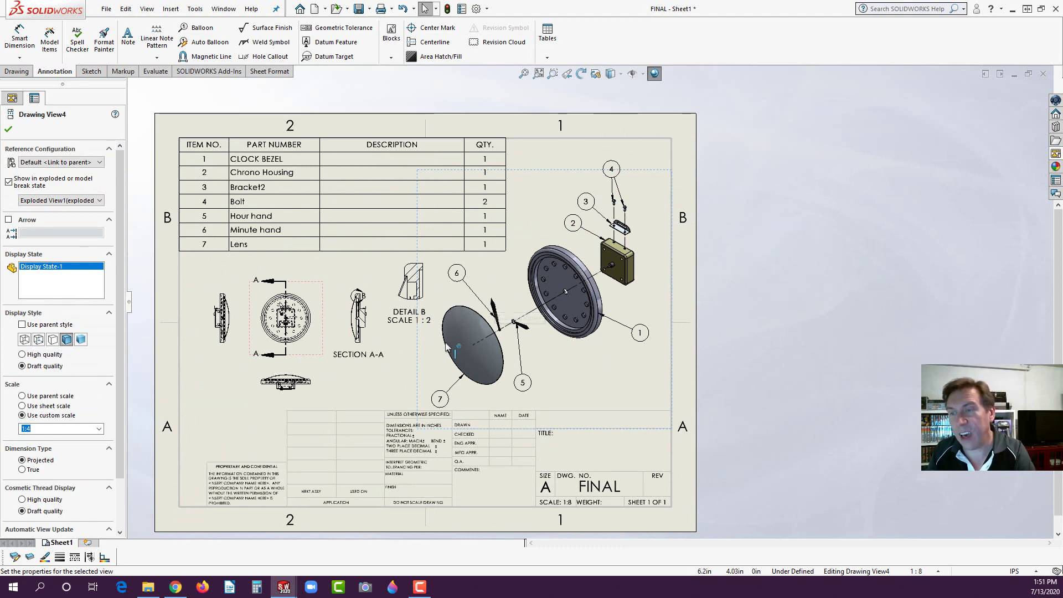
click(440, 400)
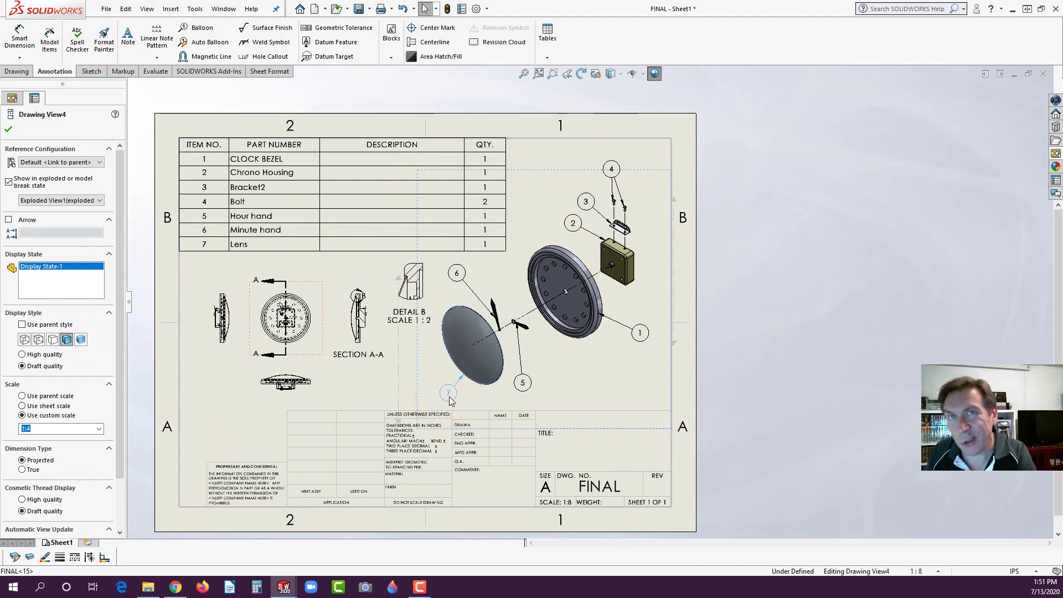
click(373, 375)
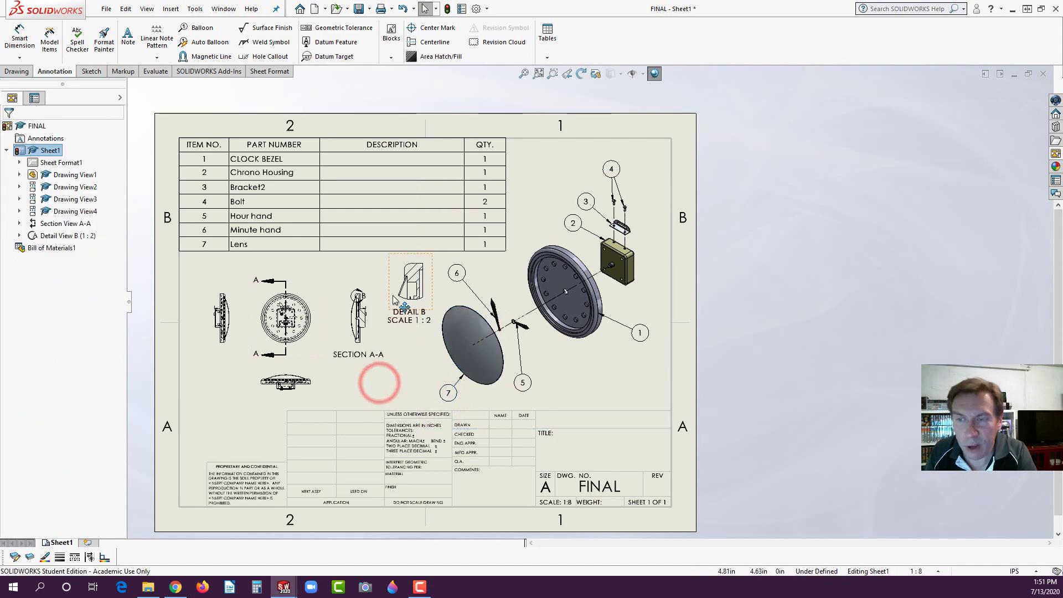
Step: Examine the detail circle on Section A-A, and compare the drawing with the clock assembly sheet of the exam PDF in Chrome
scroll(388, 332, down, 5)
scroll(461, 299, down, 2)
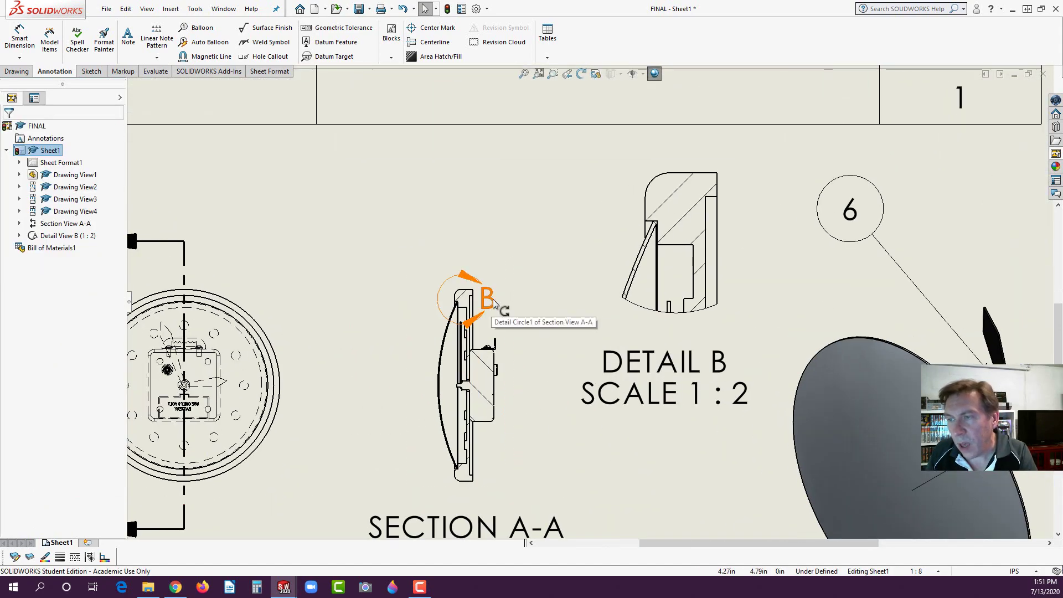
scroll(316, 482, up, 6)
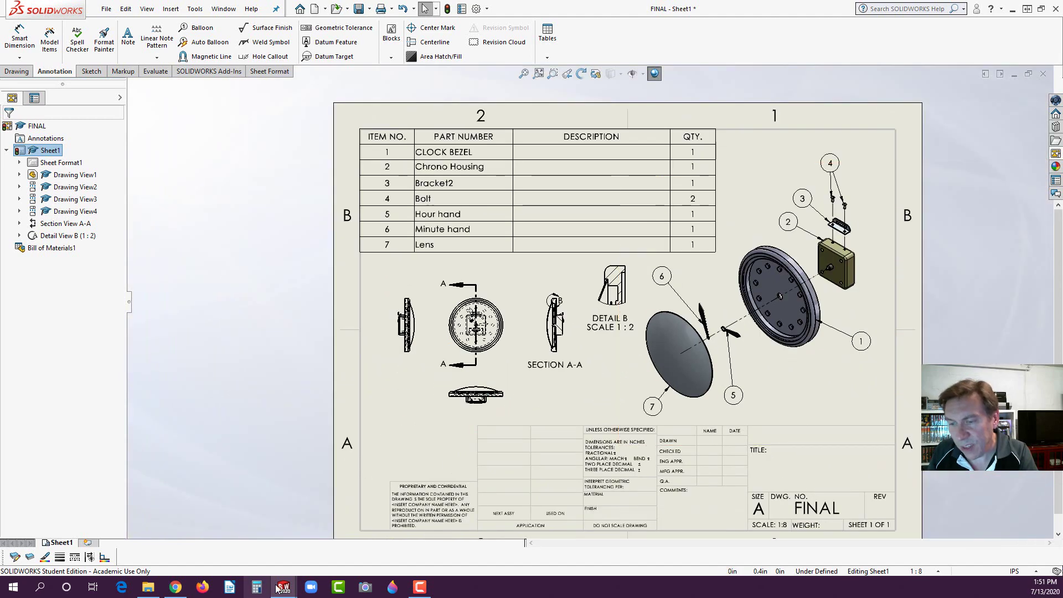
click(176, 587)
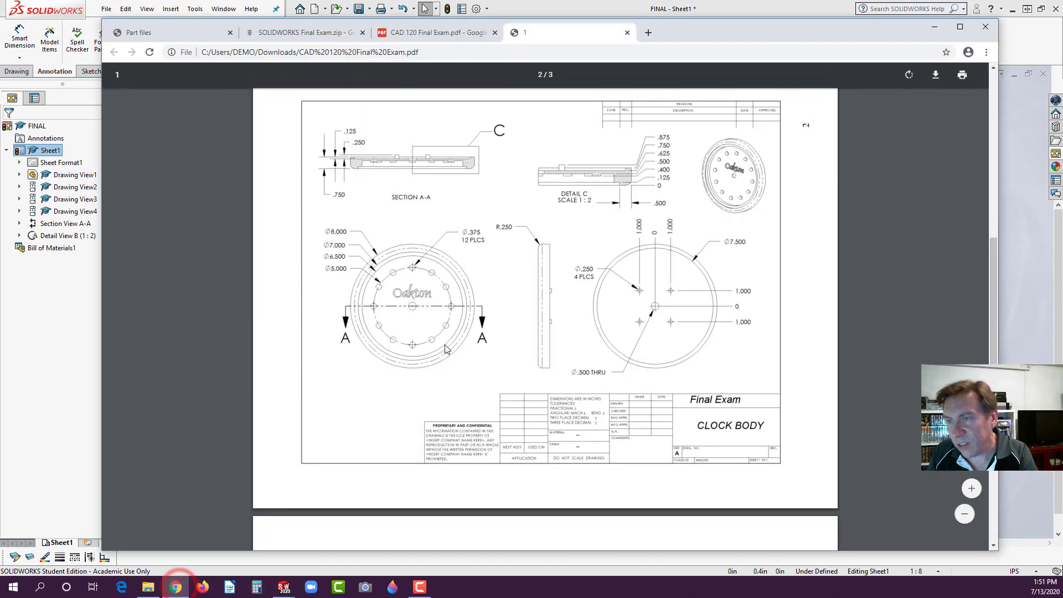
scroll(443, 353, down, 5)
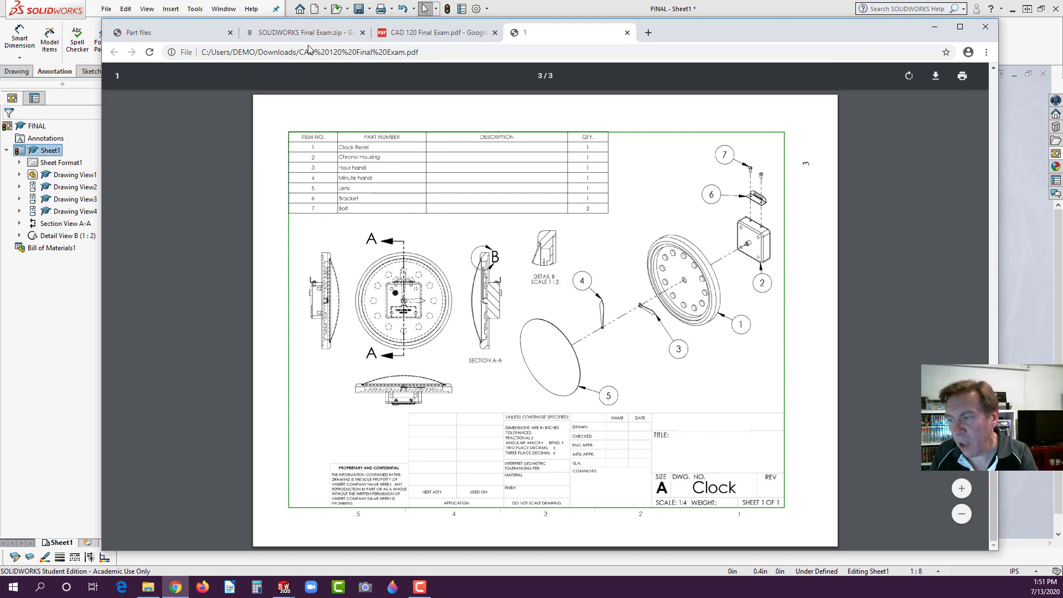
click(10, 349)
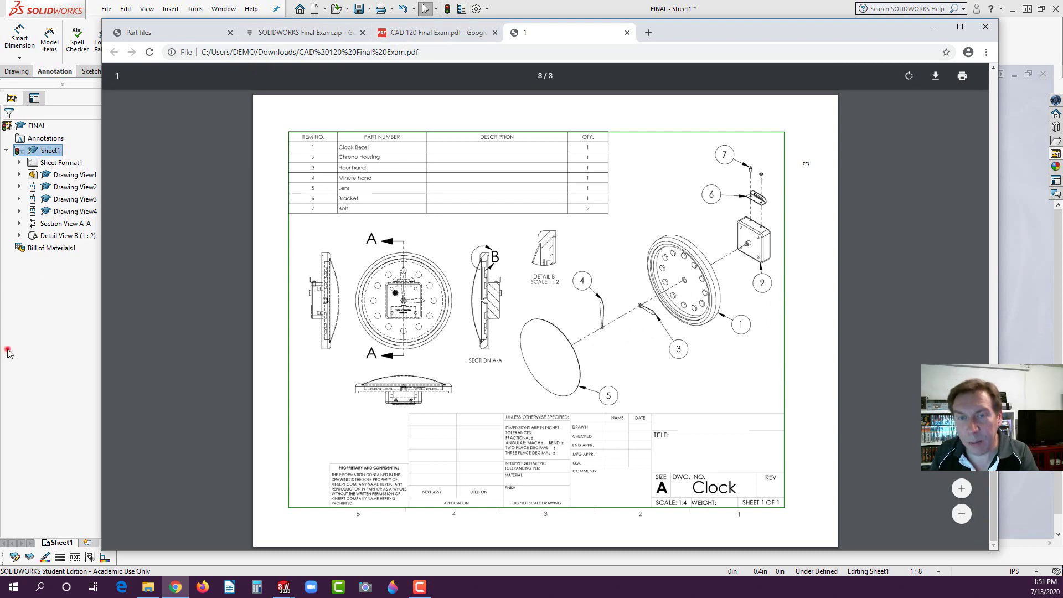
Step: Add a note with the drafter's full name in the title block, directly above the title field
scroll(736, 406, down, 2)
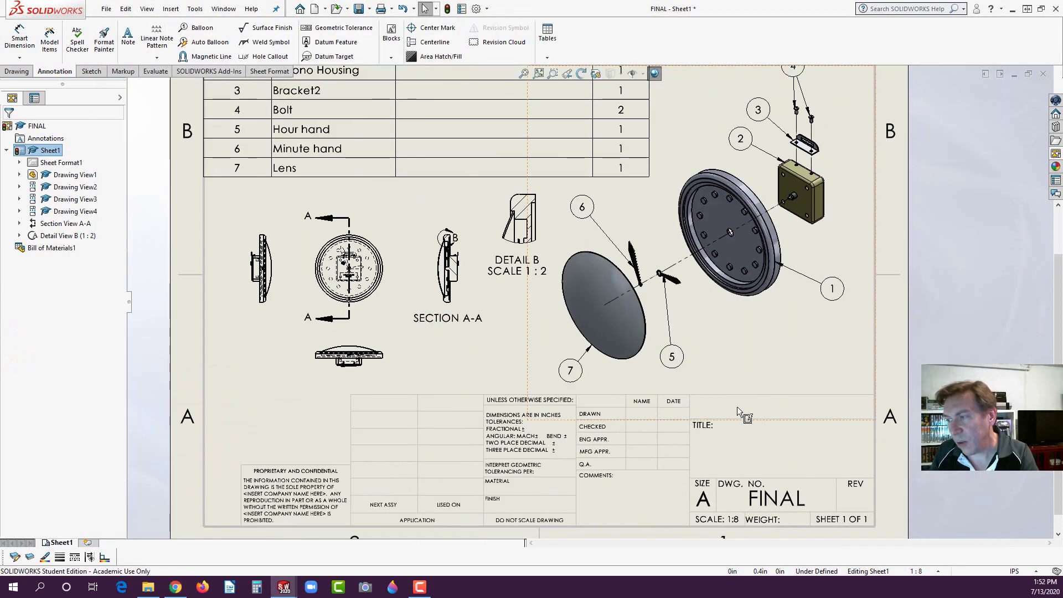
click(736, 407)
click(127, 36)
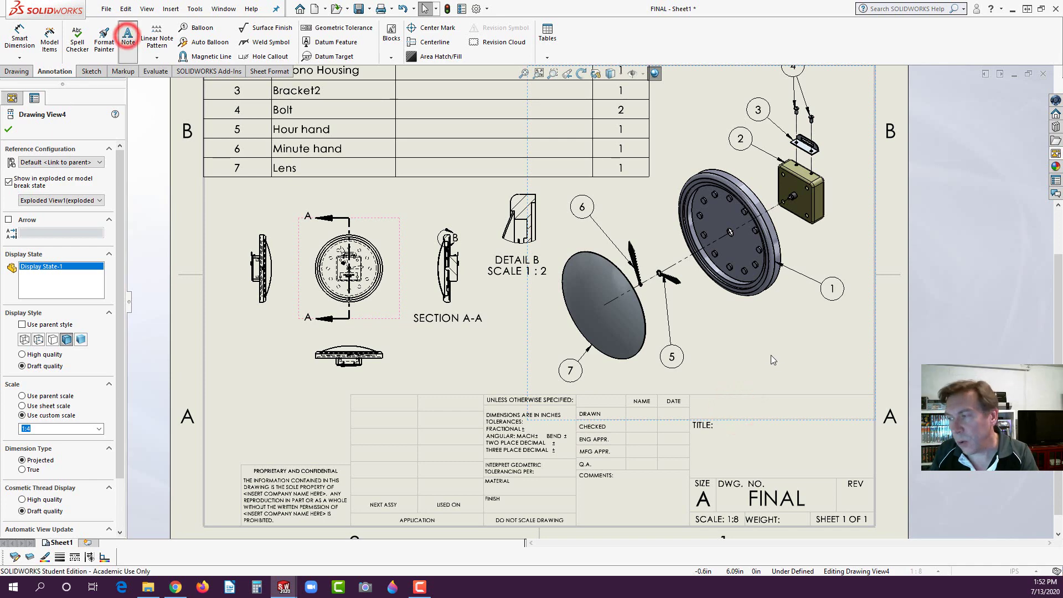
click(711, 408)
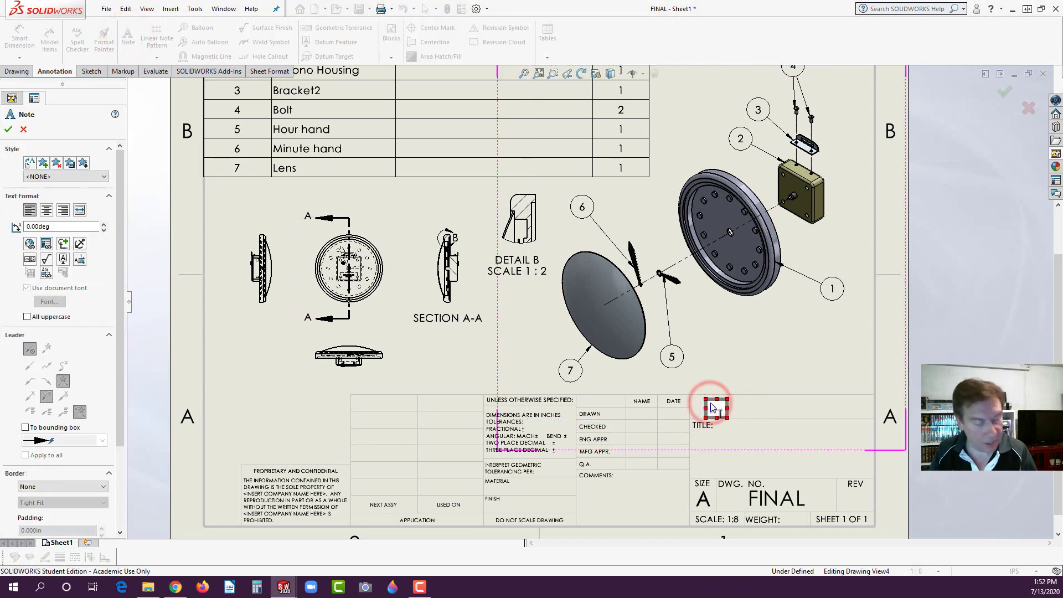
text(FS)
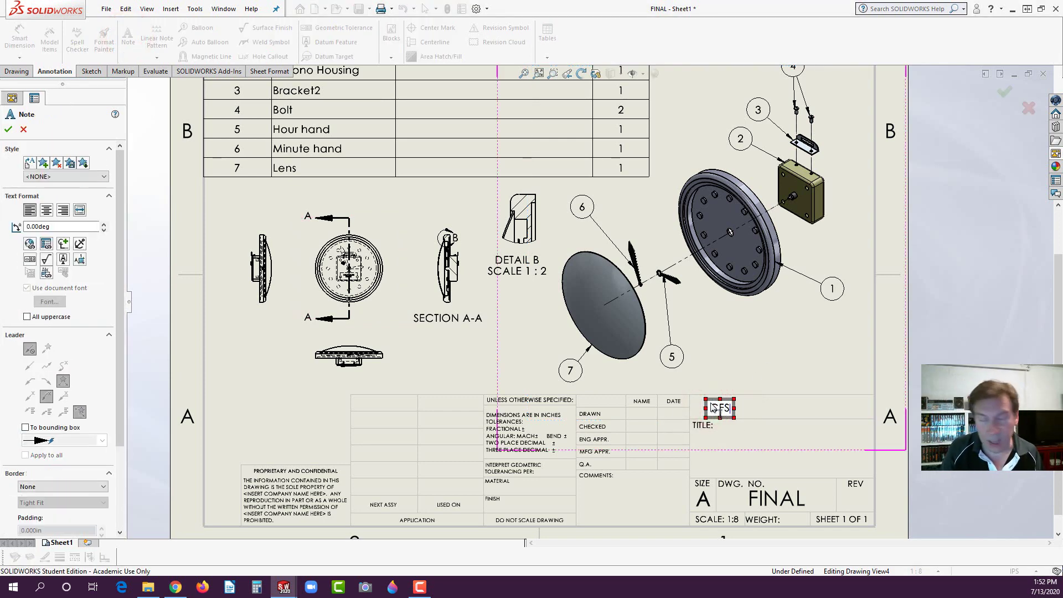
key(BackSpace)
key(BackSpace)
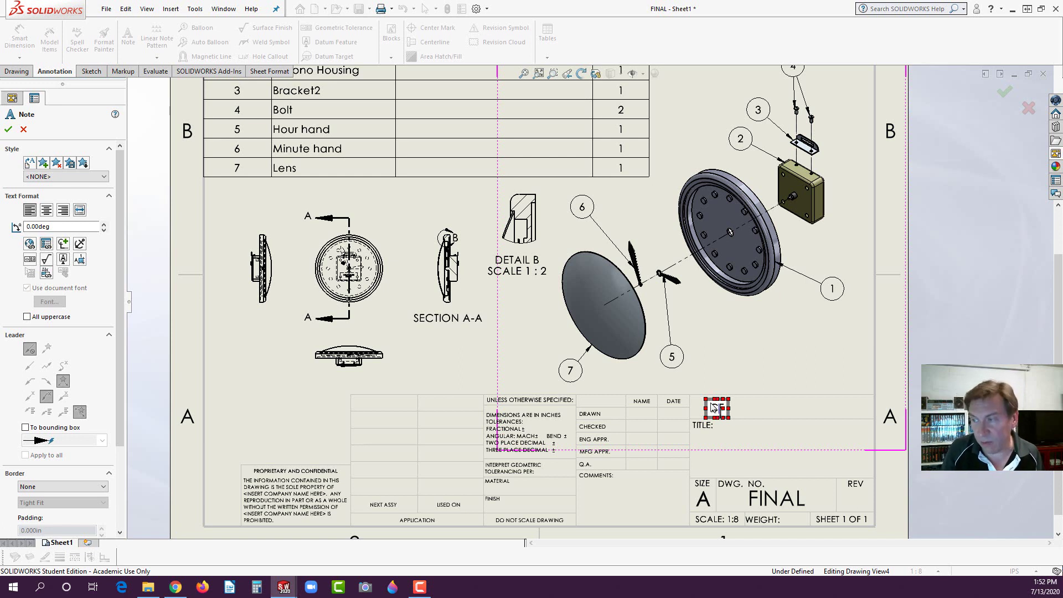
text(CHRIS SIKORA)
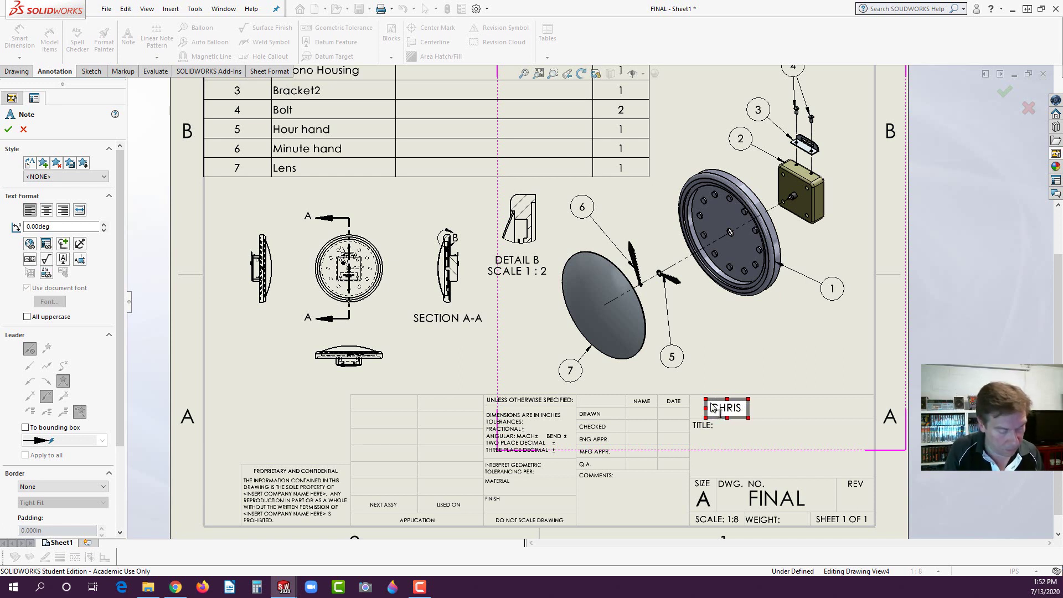
click(315, 397)
click(9, 129)
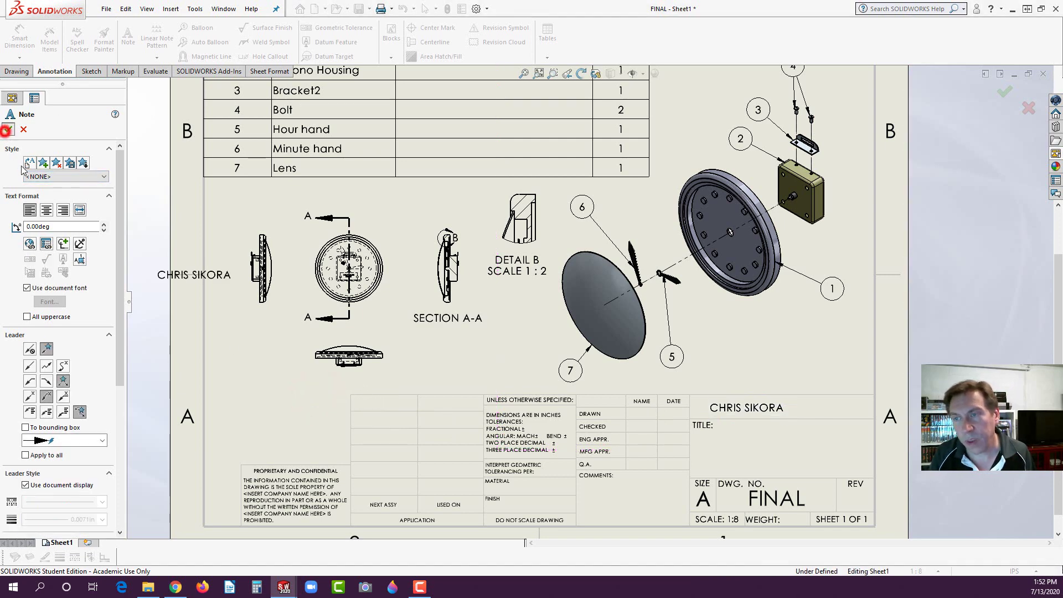
click(213, 395)
Step: Clear the stray copy of the name note beside the leftmost side view
scroll(212, 402, up, 5)
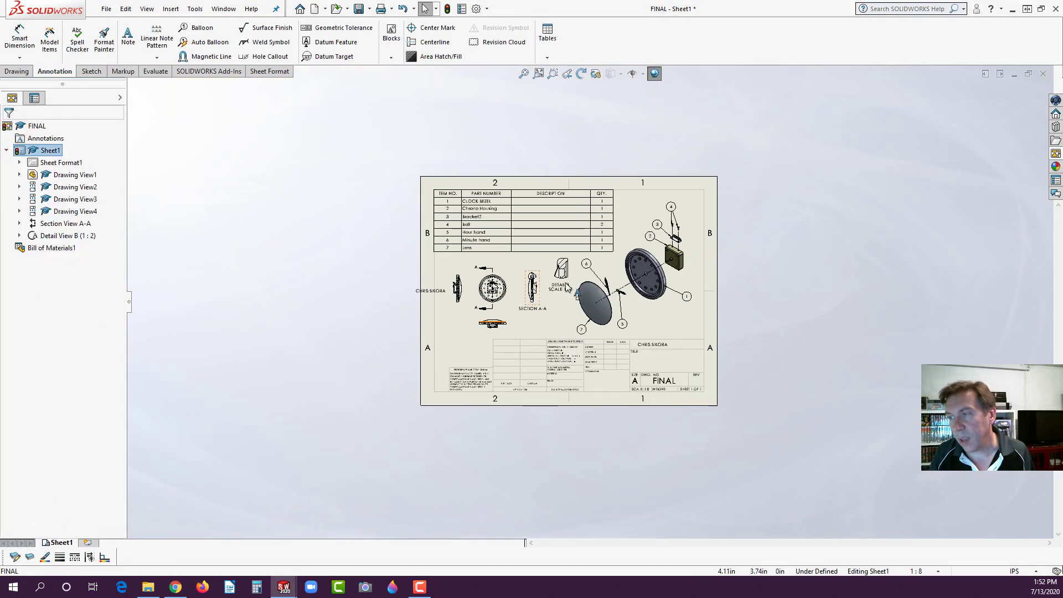
scroll(631, 256, down, 3)
scroll(632, 257, down, 1)
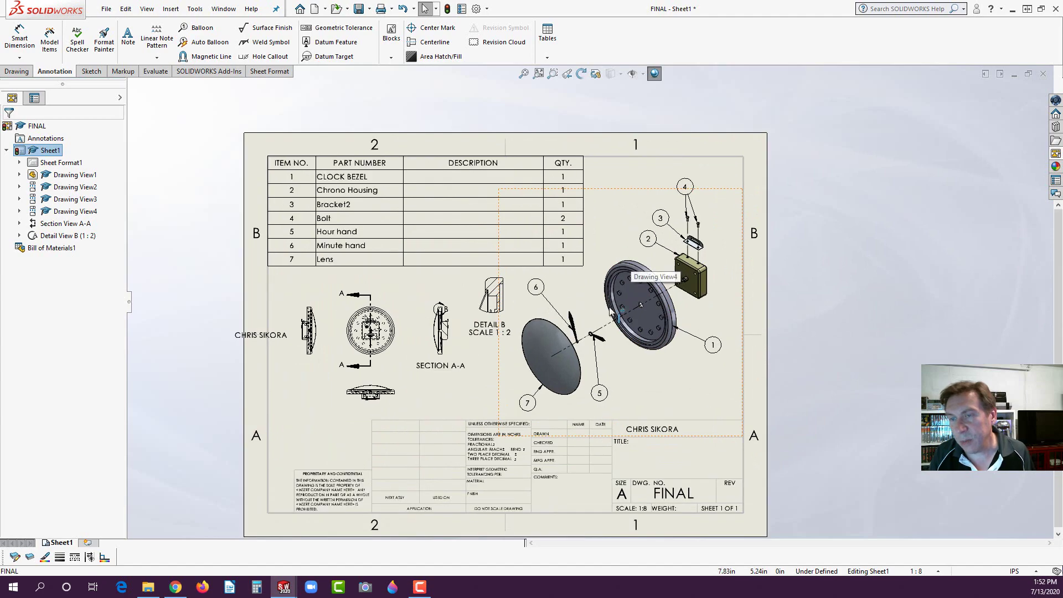
click(279, 338)
scroll(351, 340, up, 3)
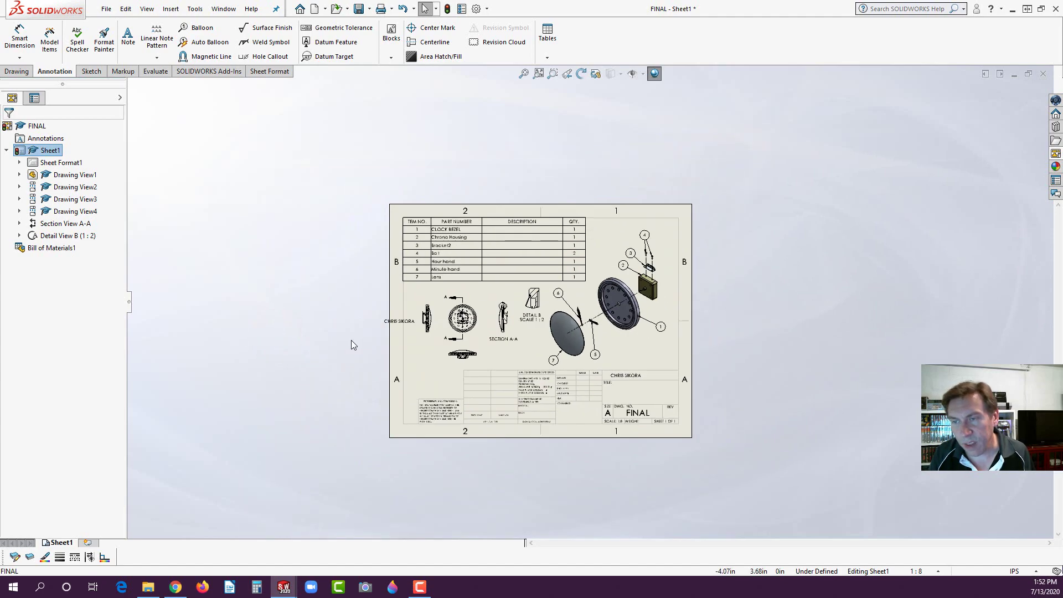
scroll(422, 318, down, 5)
scroll(370, 384, up, 4)
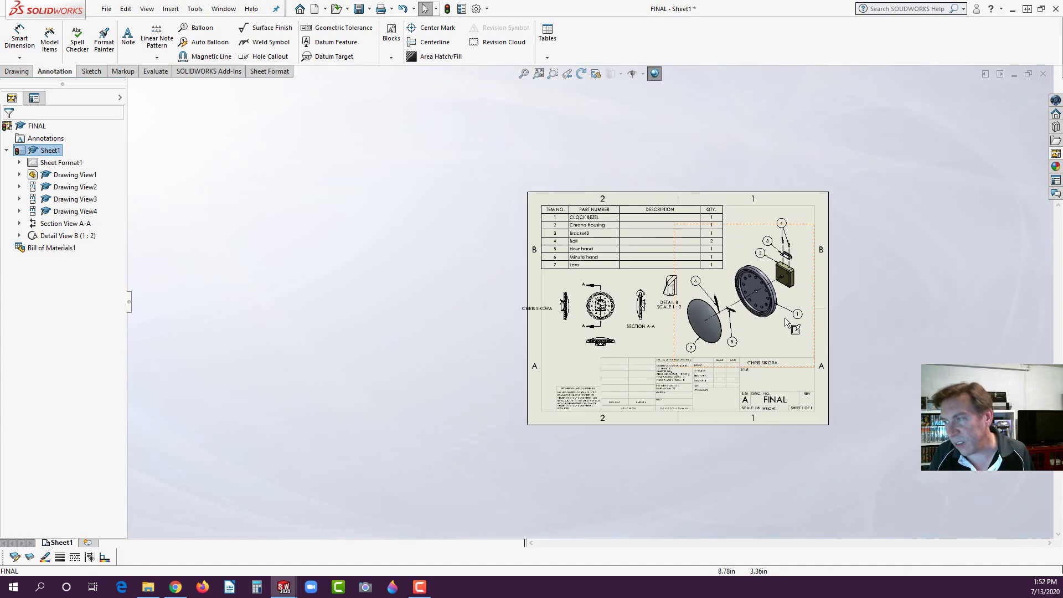
scroll(765, 293, down, 3)
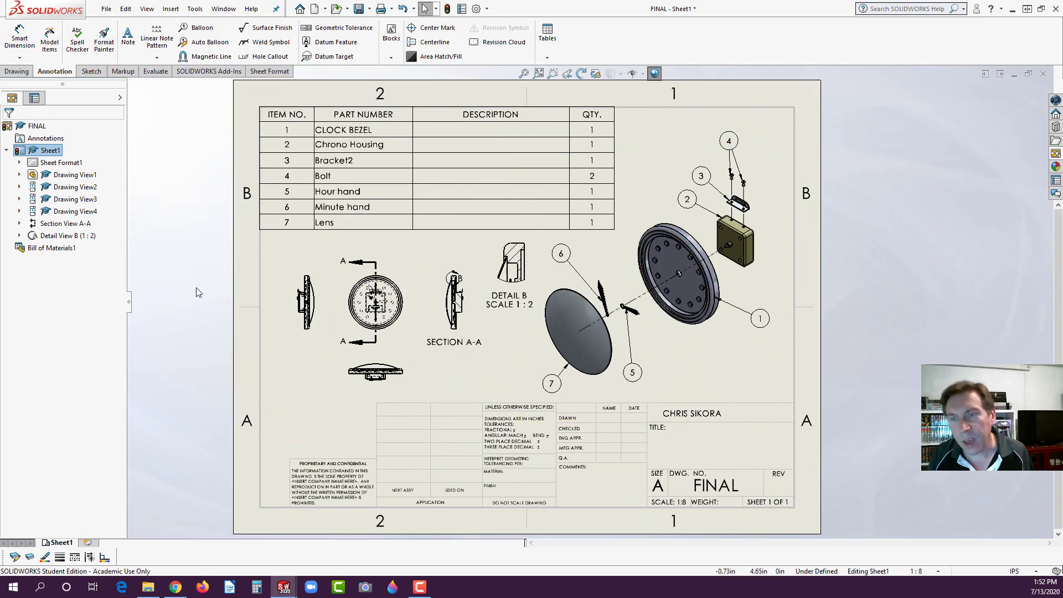
Step: Update the drawing views for saving, review the file formats offered by Save As, and leave without saving a file
click(104, 9)
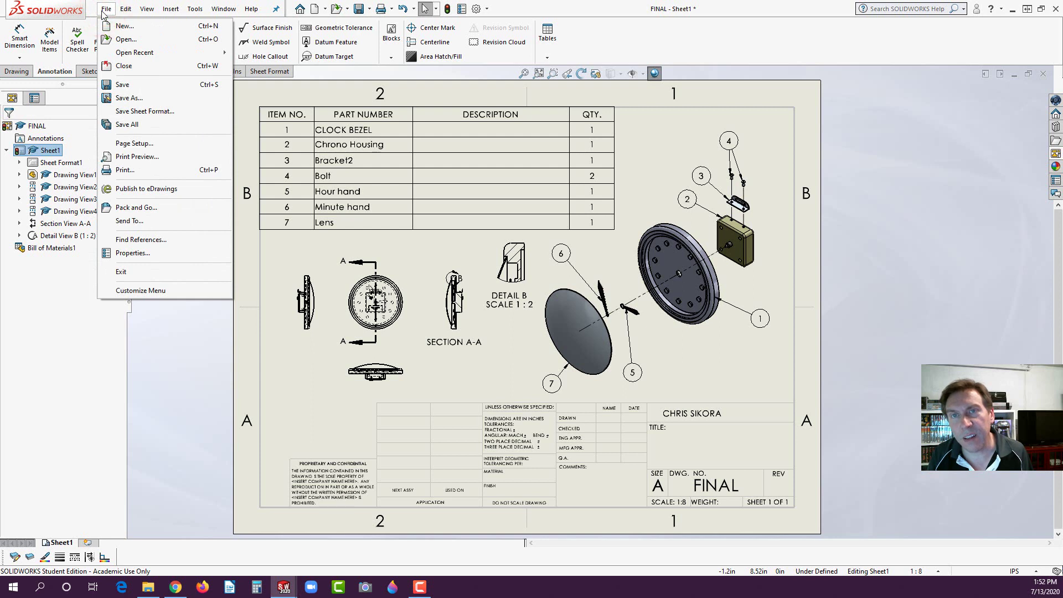
mouse_move(130, 12)
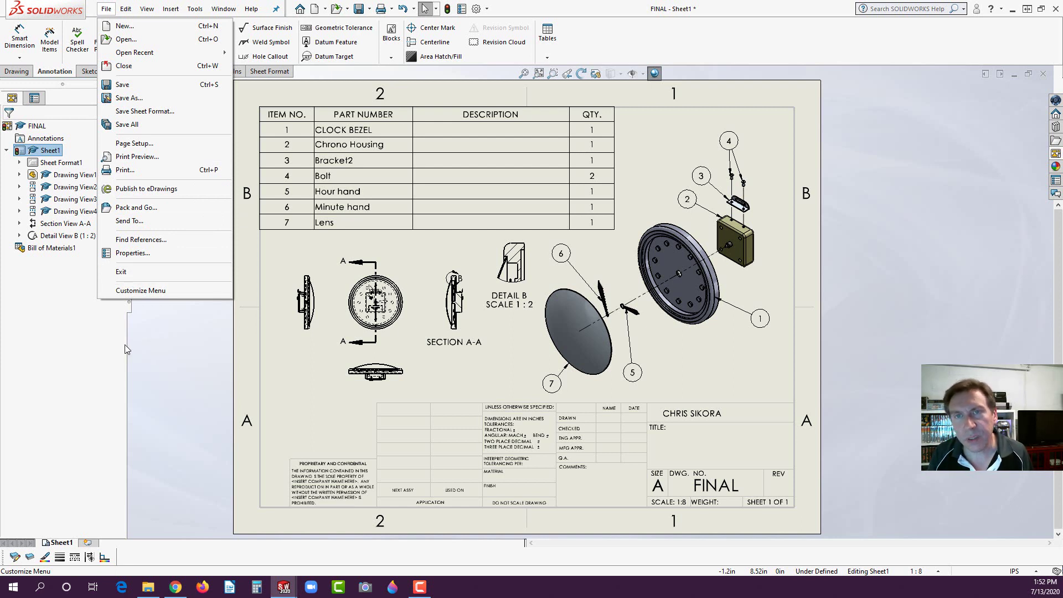
click(145, 98)
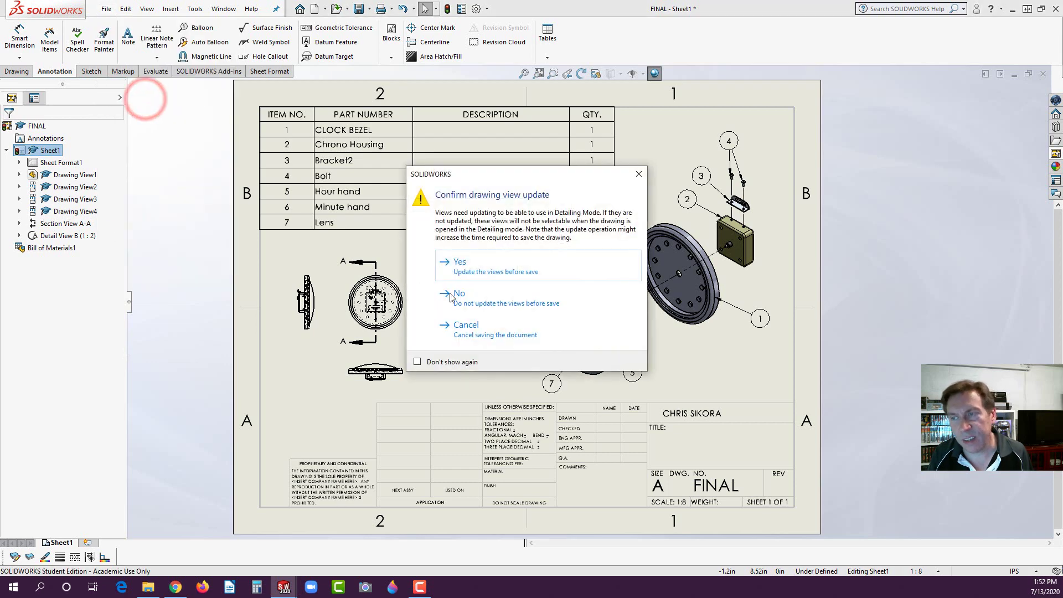
click(470, 270)
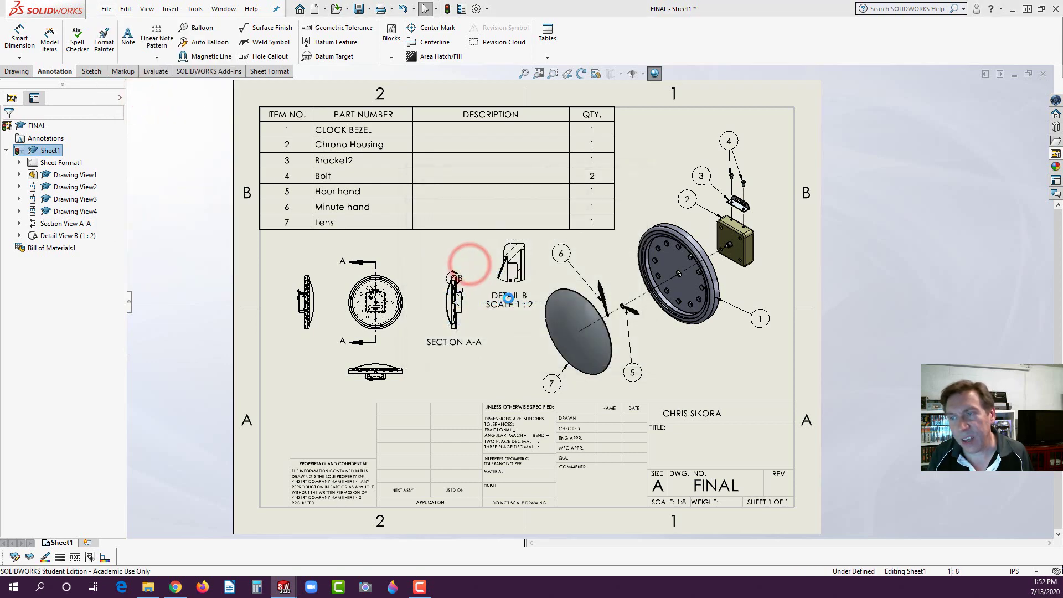
click(442, 354)
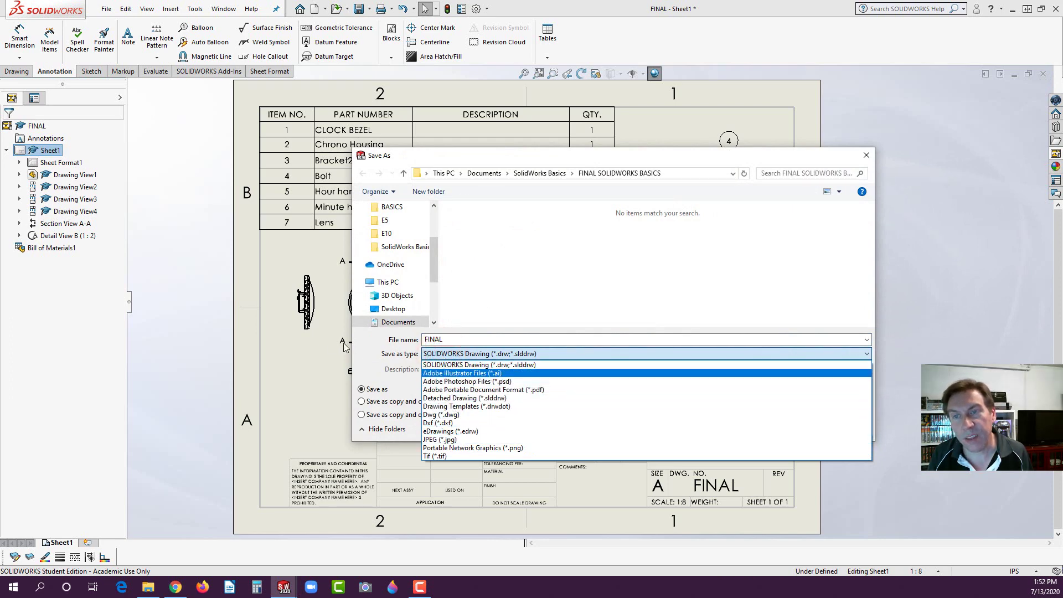
click(200, 302)
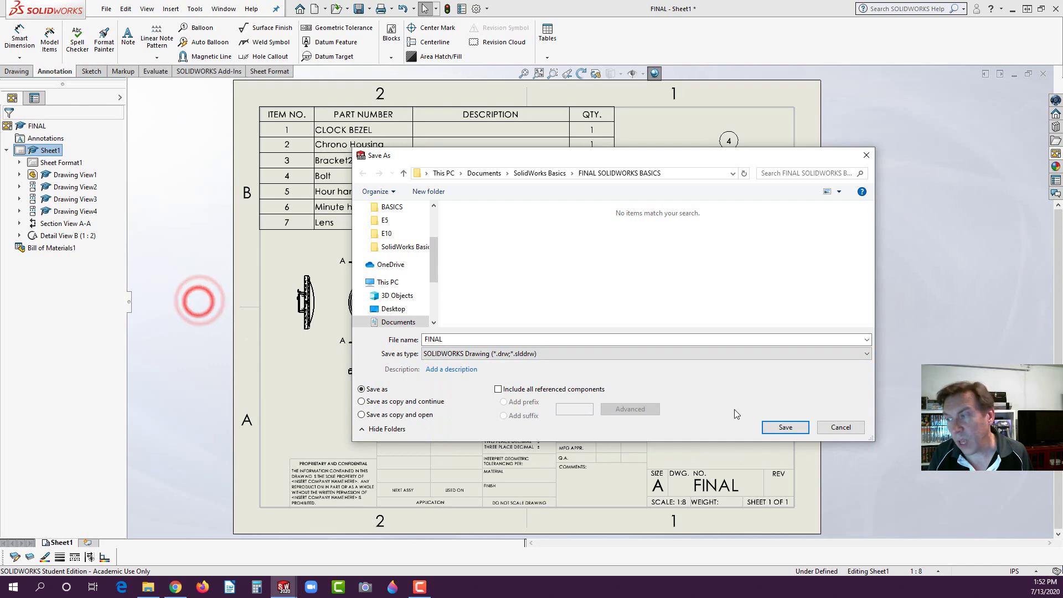
click(839, 427)
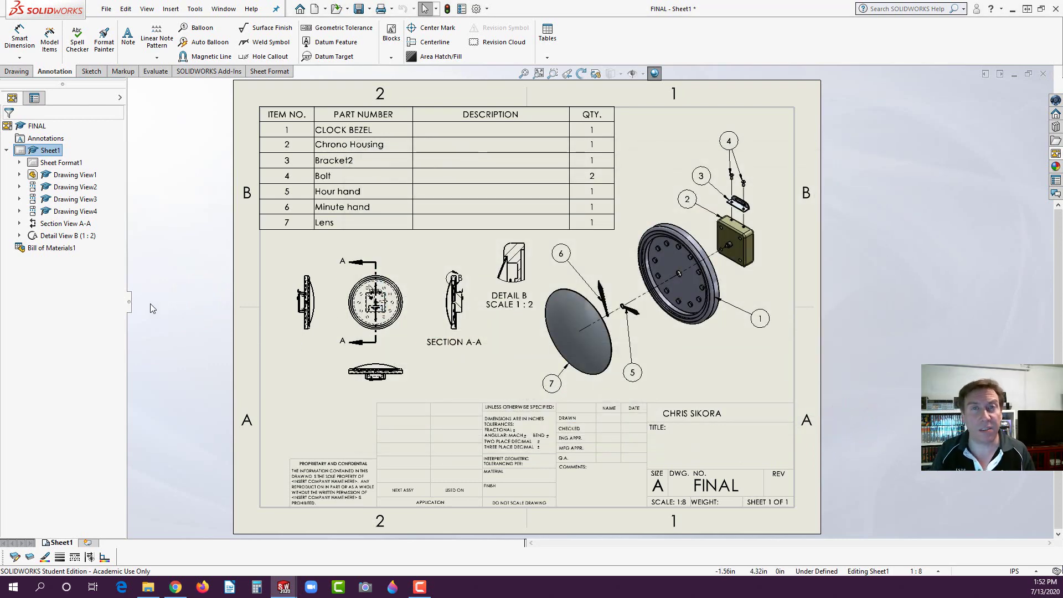